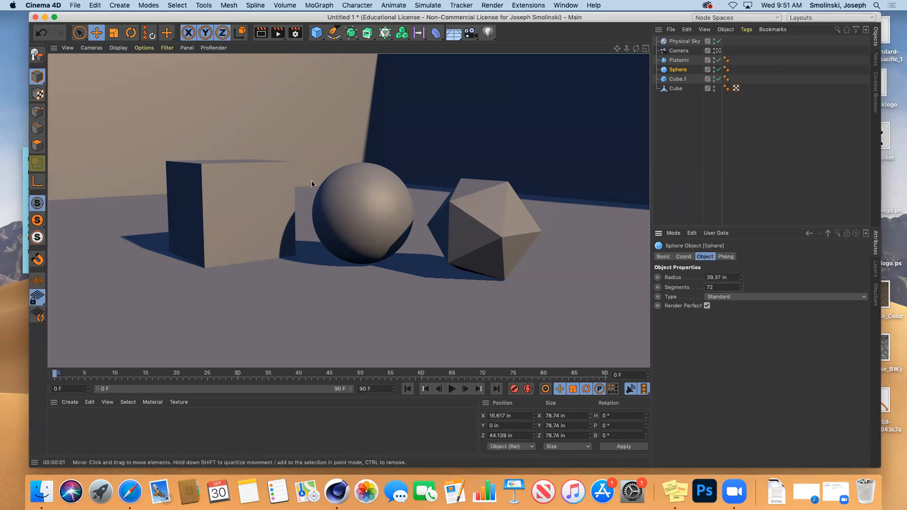
Set anti-aliasing to Best in Render Settings and make a test render.
{"action": "left_click", "coordinate": [294, 34]}
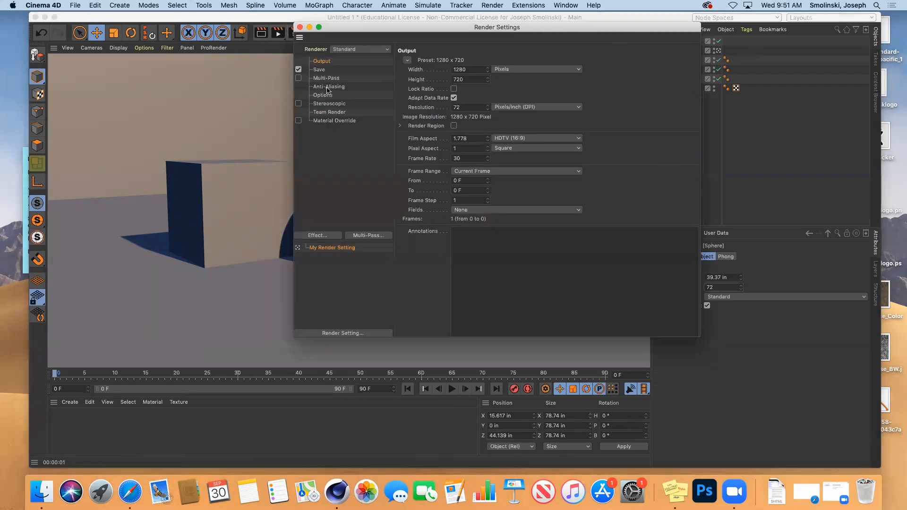
{"action": "left_click", "coordinate": [329, 87]}
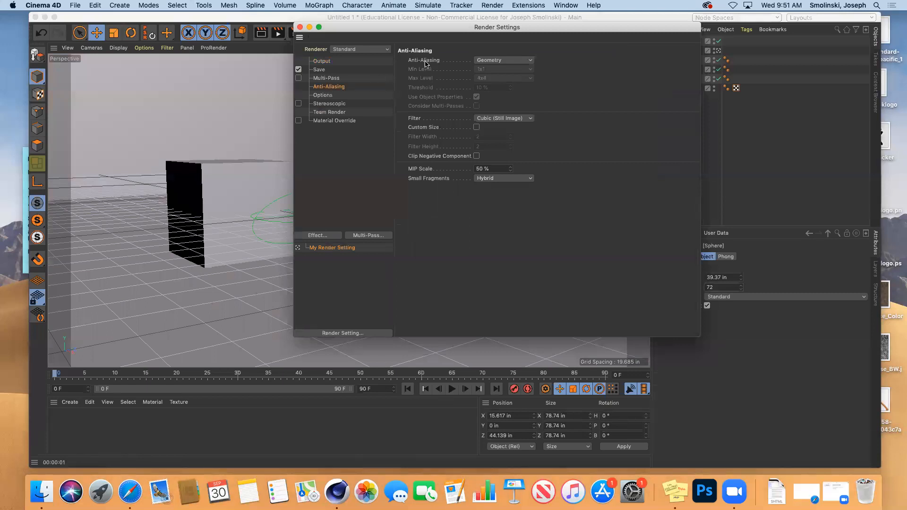
{"action": "left_click_drag", "start_coordinate": [491, 60], "coordinate": [492, 67]}
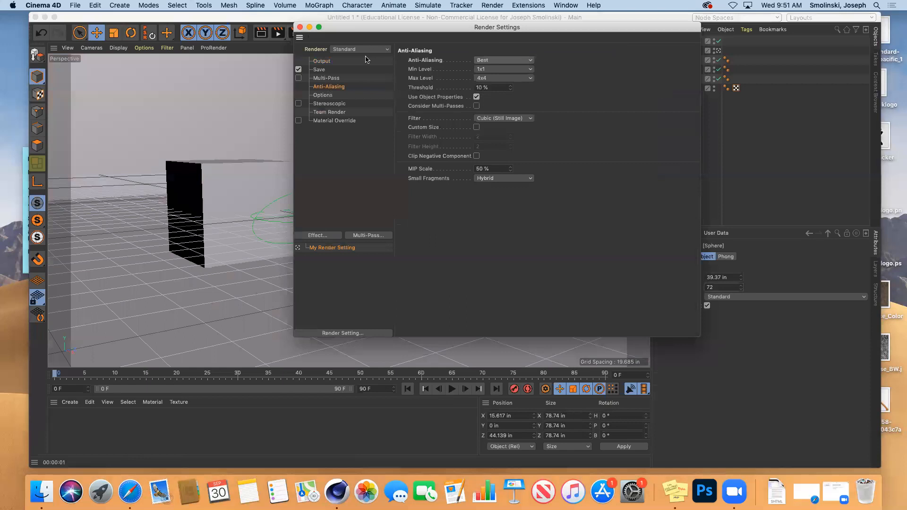
{"action": "left_click", "coordinate": [299, 27]}
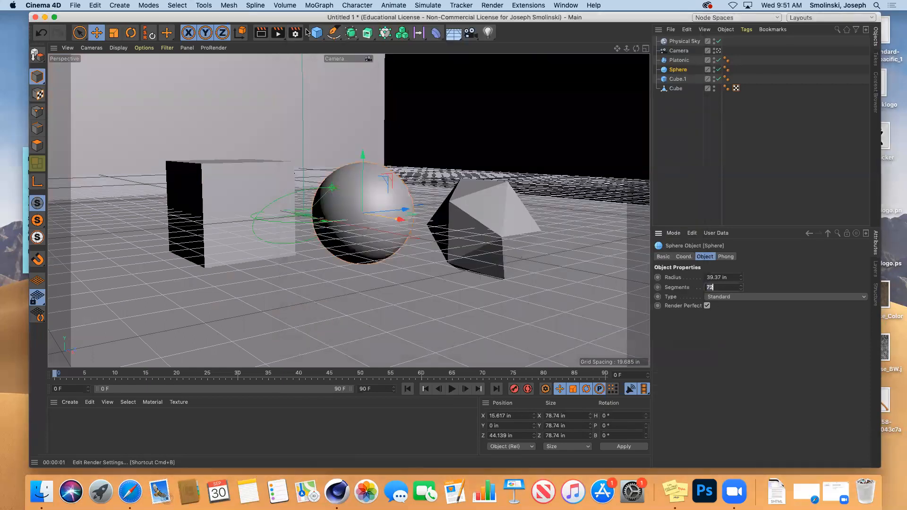
{"action": "left_click", "coordinate": [263, 32]}
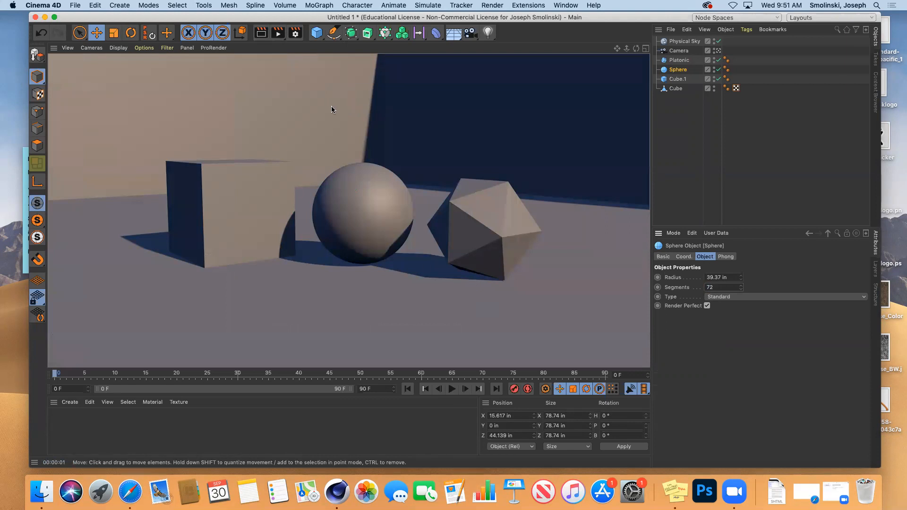
Switch the renderer from Standard to Physical in Render Settings.
{"action": "left_click", "coordinate": [295, 33]}
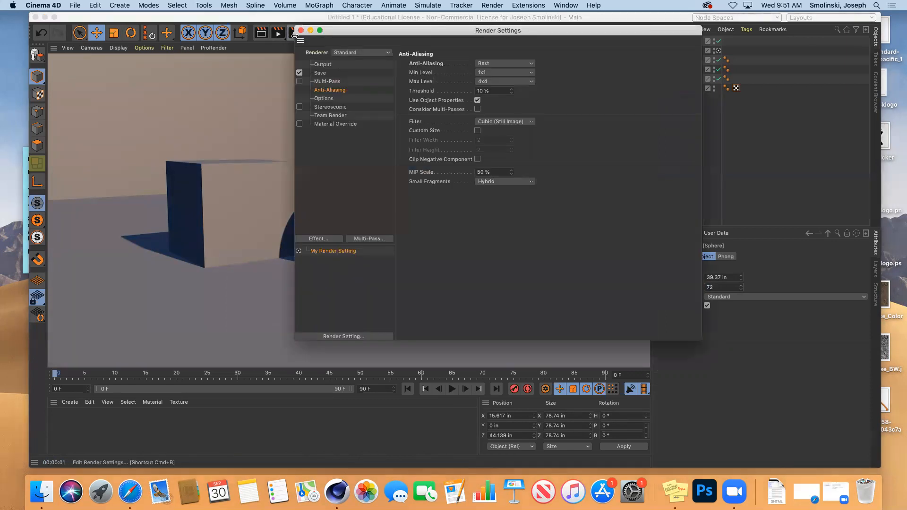
{"action": "left_click", "coordinate": [358, 53]}
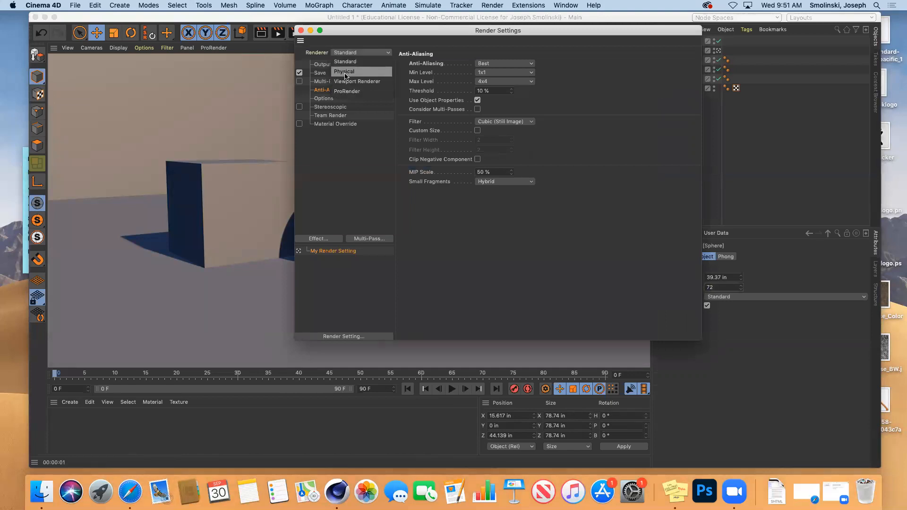
{"action": "left_click", "coordinate": [346, 71]}
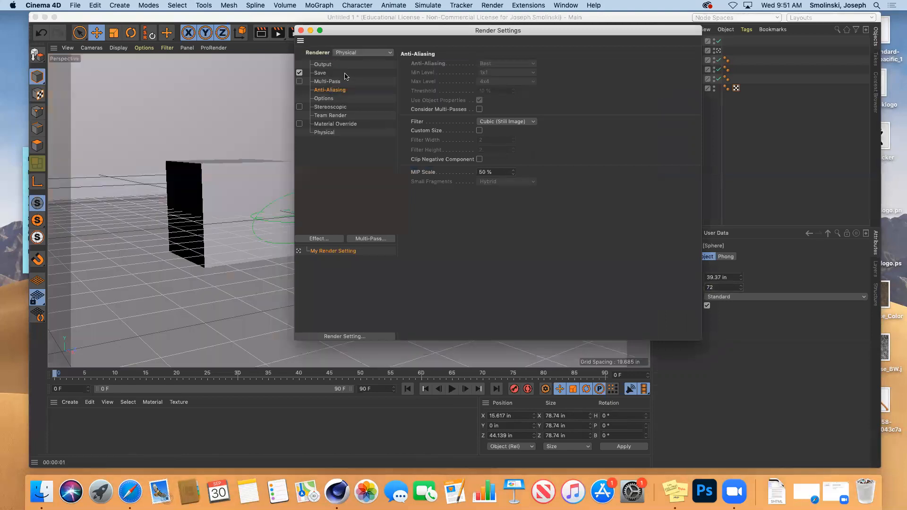
{"action": "left_click", "coordinate": [302, 31]}
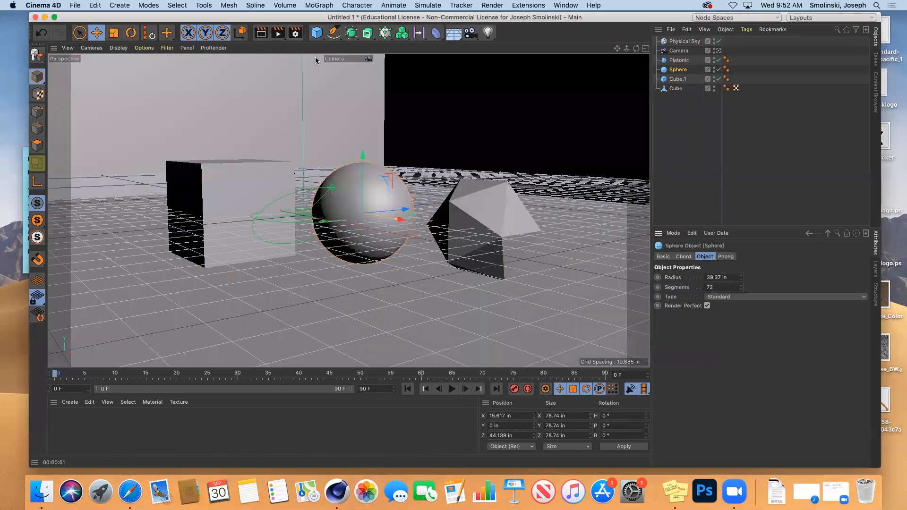
Render the cube, sphere and polyhedron scene with the Physical renderer.
{"action": "left_click", "coordinate": [261, 34]}
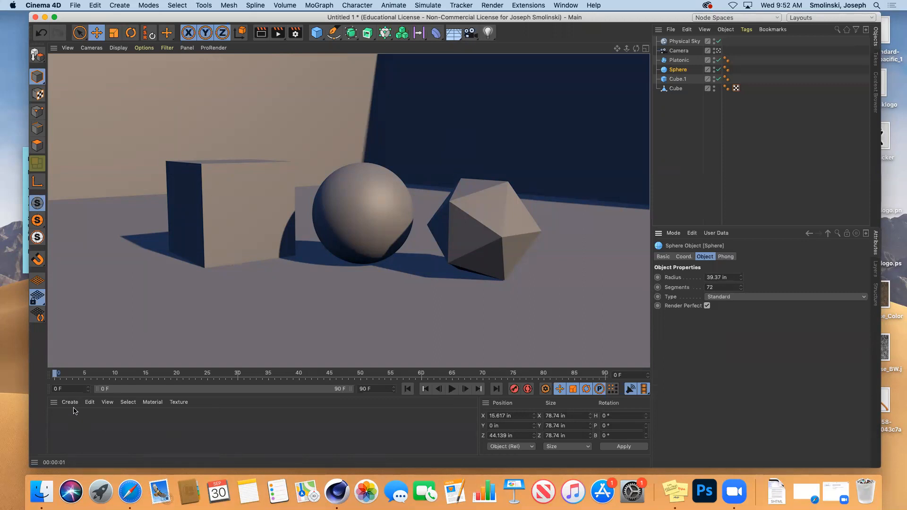
Create a new standard material, Mat, and open it in the Material Editor.
{"action": "left_click", "coordinate": [70, 403]}
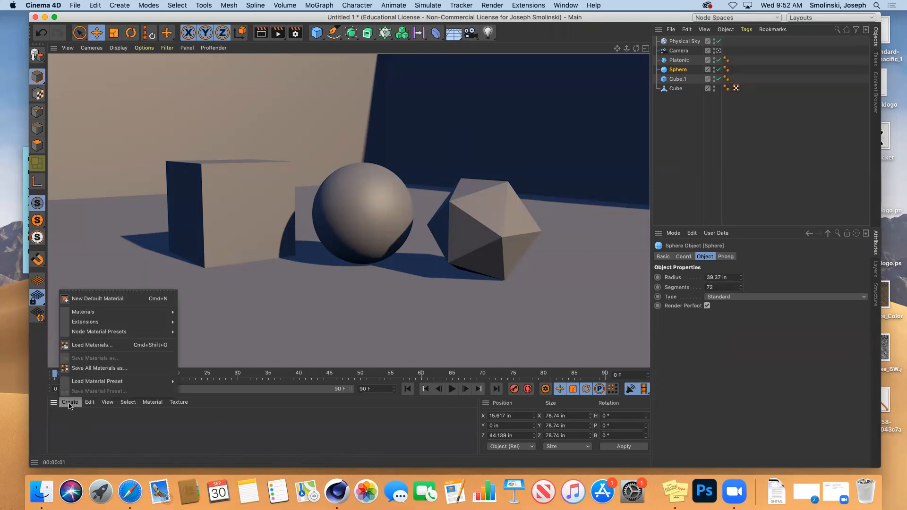
{"action": "mouse_move", "coordinate": [151, 313]}
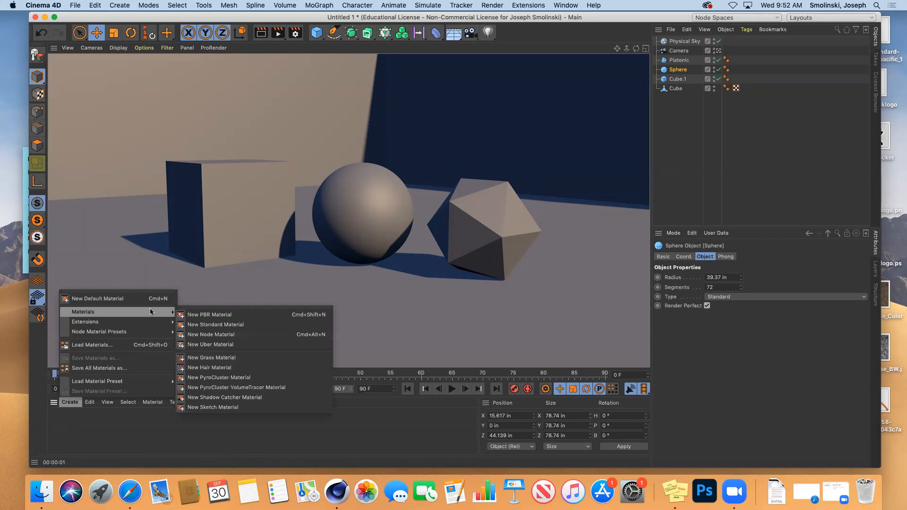
{"action": "left_click", "coordinate": [219, 325]}
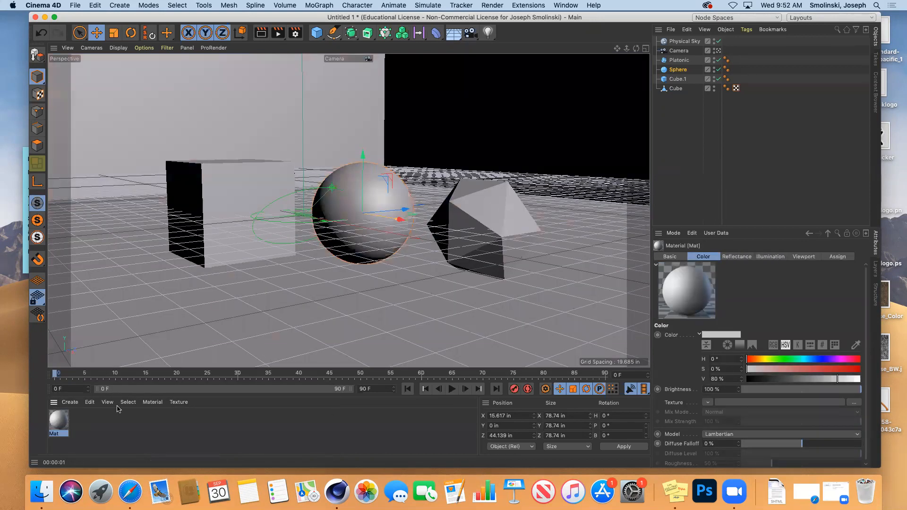
{"action": "double_click", "coordinate": [58, 422]}
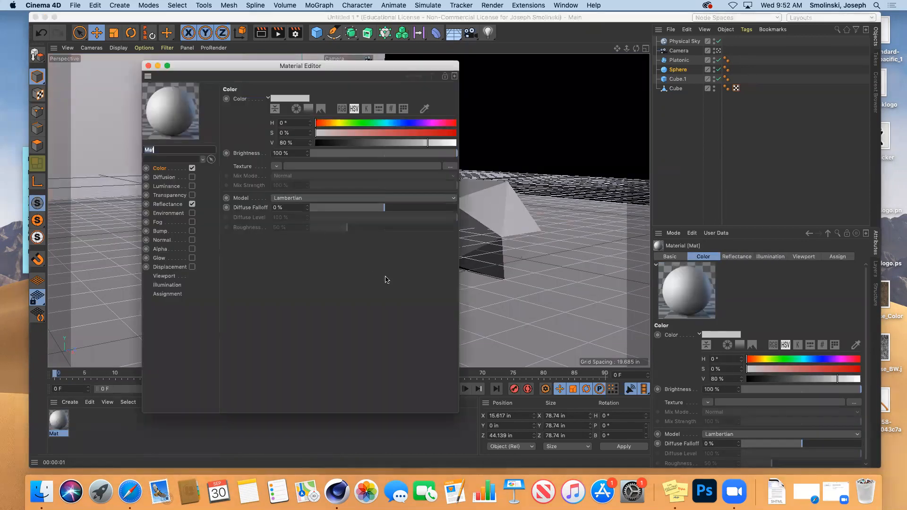
{"action": "left_click_drag", "start_coordinate": [451, 408], "coordinate": [507, 408]}
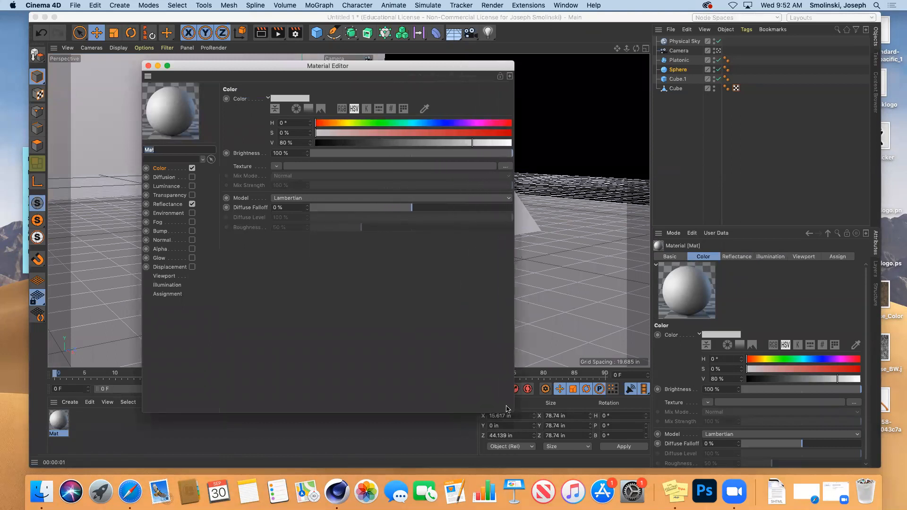
{"action": "left_click", "coordinate": [160, 172]}
Set Mat's colour to vivid green (H 91°, S 88%, V 84%).
{"action": "left_click", "coordinate": [289, 100]}
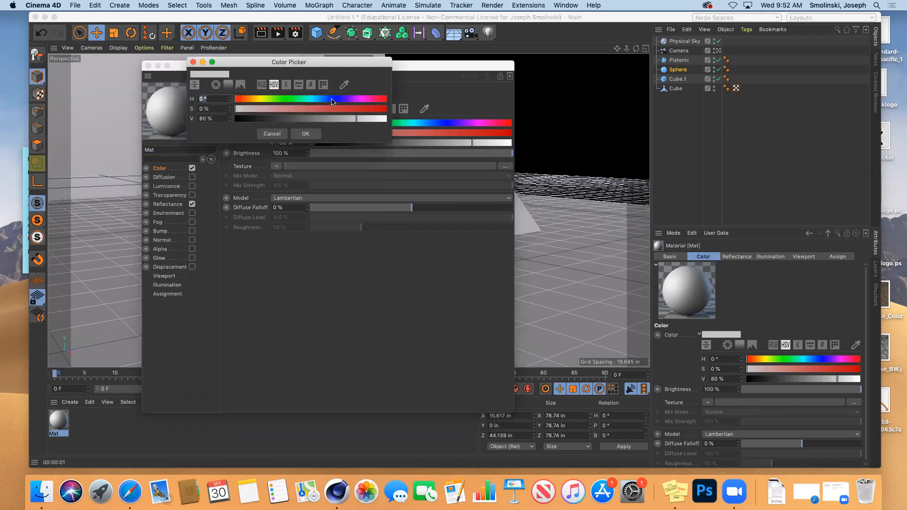
{"action": "left_click", "coordinate": [333, 99]}
{"action": "left_click", "coordinate": [284, 109]}
{"action": "left_click", "coordinate": [270, 109]}
{"action": "left_click", "coordinate": [273, 99]}
{"action": "left_click", "coordinate": [368, 109]}
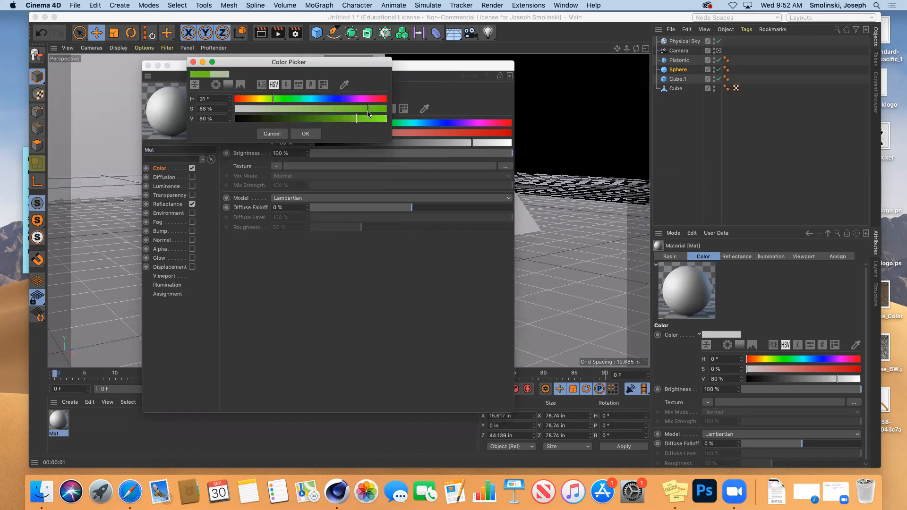
{"action": "left_click", "coordinate": [362, 119]}
{"action": "left_click", "coordinate": [261, 86]}
{"action": "left_click", "coordinate": [272, 84]}
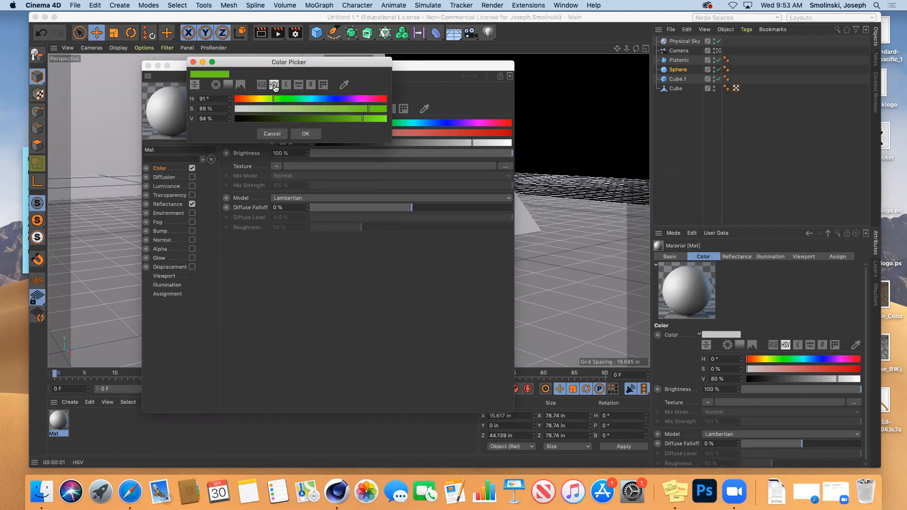
{"action": "left_click", "coordinate": [306, 134]}
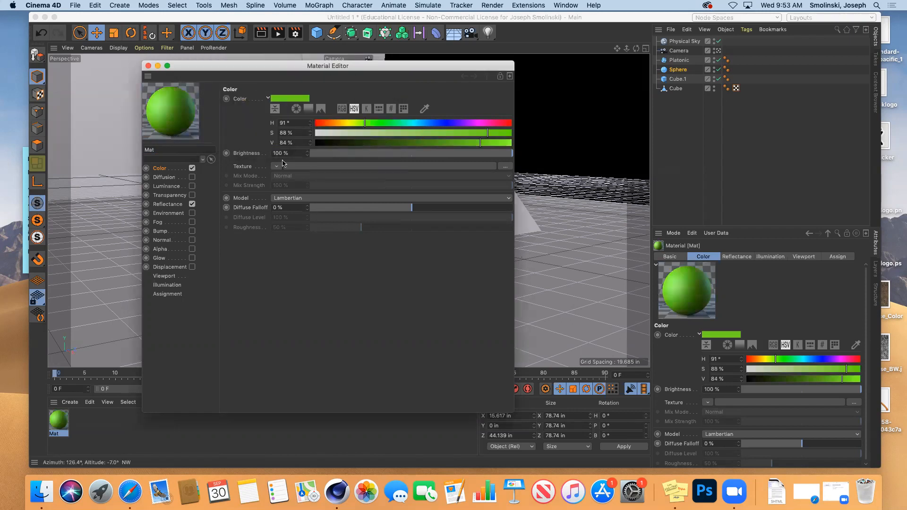
{"action": "mouse_move", "coordinate": [513, 157]}
{"action": "left_mouse_down"}
{"action": "mouse_move", "coordinate": [395, 158]}
{"action": "mouse_move", "coordinate": [513, 151]}
{"action": "left_mouse_up"}
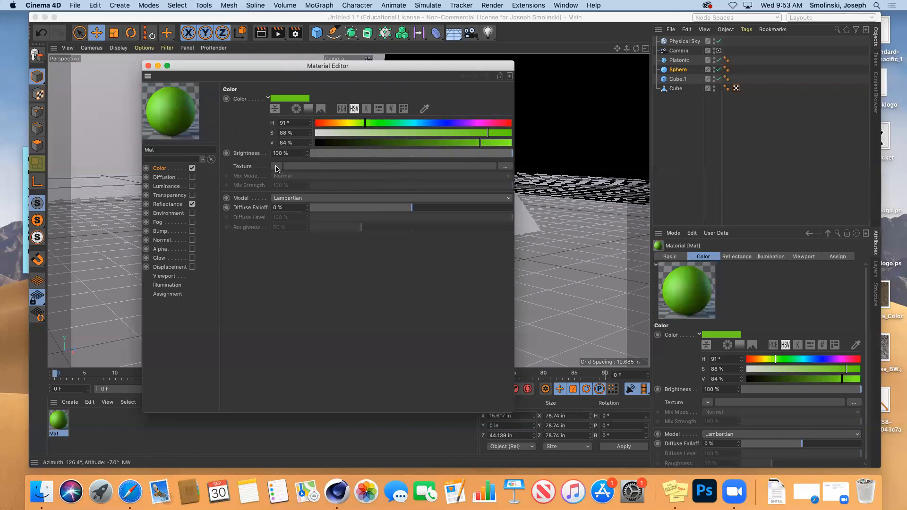
Load a Noise shader as Mat's colour texture and make its first colour dark green.
{"action": "left_click", "coordinate": [276, 166]}
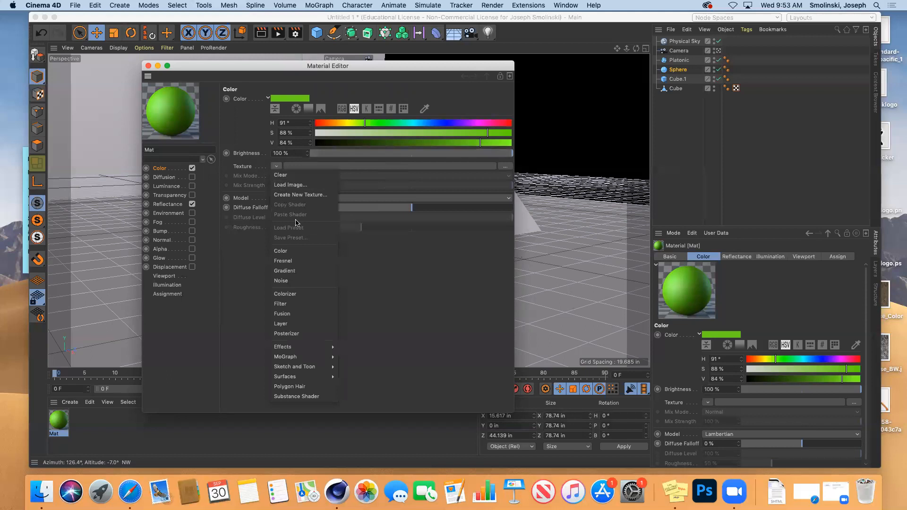
{"action": "left_click", "coordinate": [283, 282]}
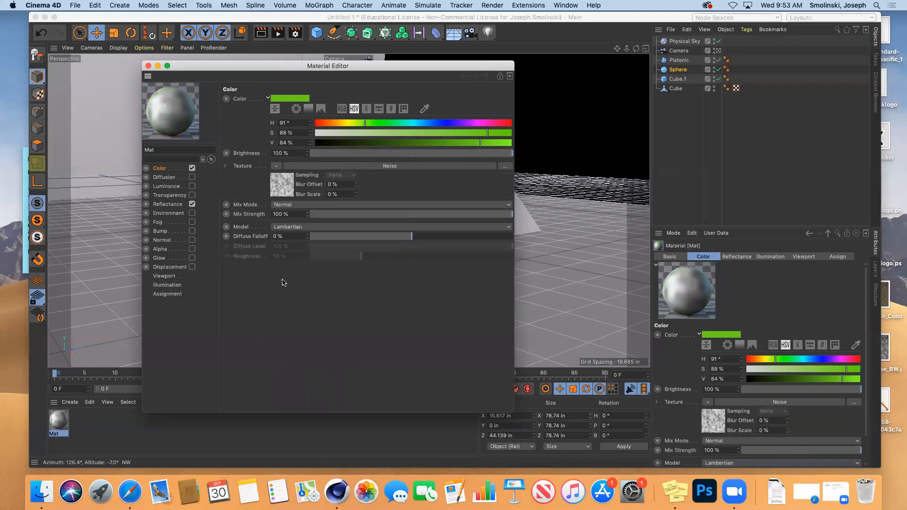
{"action": "left_click", "coordinate": [280, 189]}
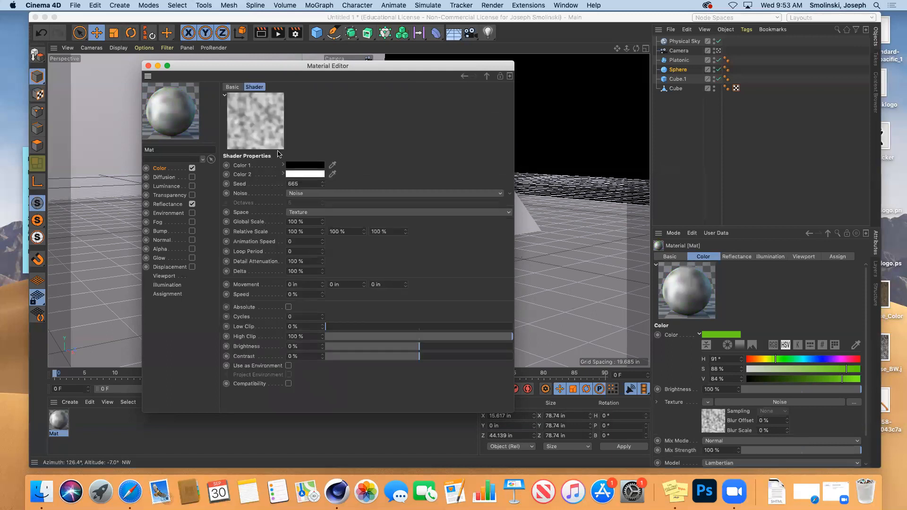
{"action": "left_click", "coordinate": [315, 169]}
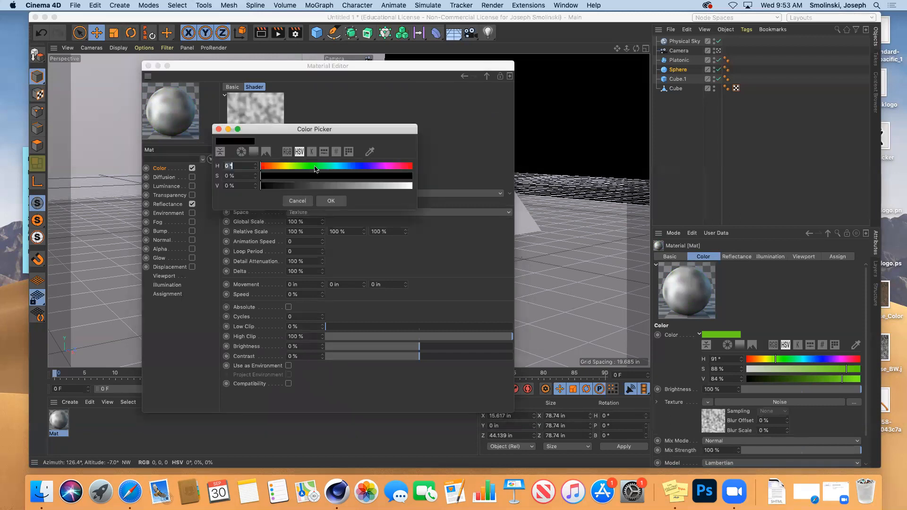
{"action": "left_click", "coordinate": [296, 166]}
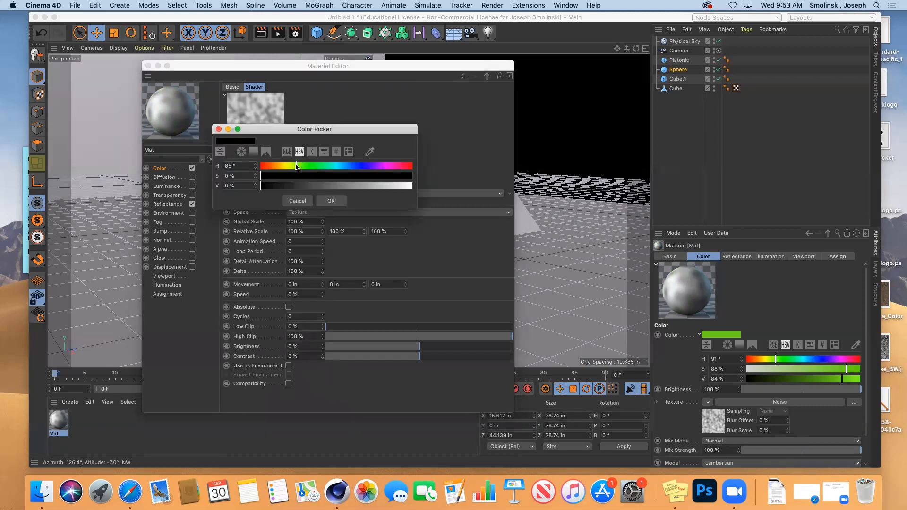
{"action": "left_click", "coordinate": [403, 175]}
{"action": "left_click", "coordinate": [400, 185]}
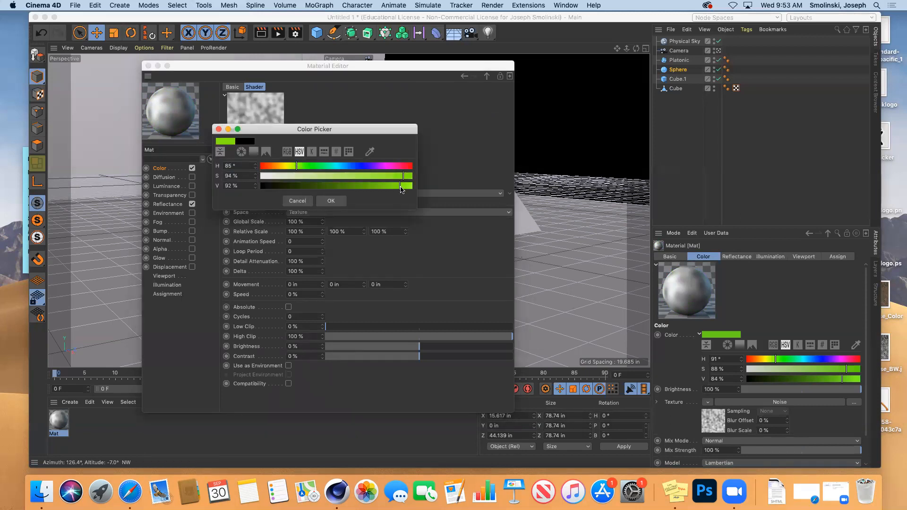
{"action": "left_click", "coordinate": [306, 186]}
{"action": "left_click", "coordinate": [330, 201]}
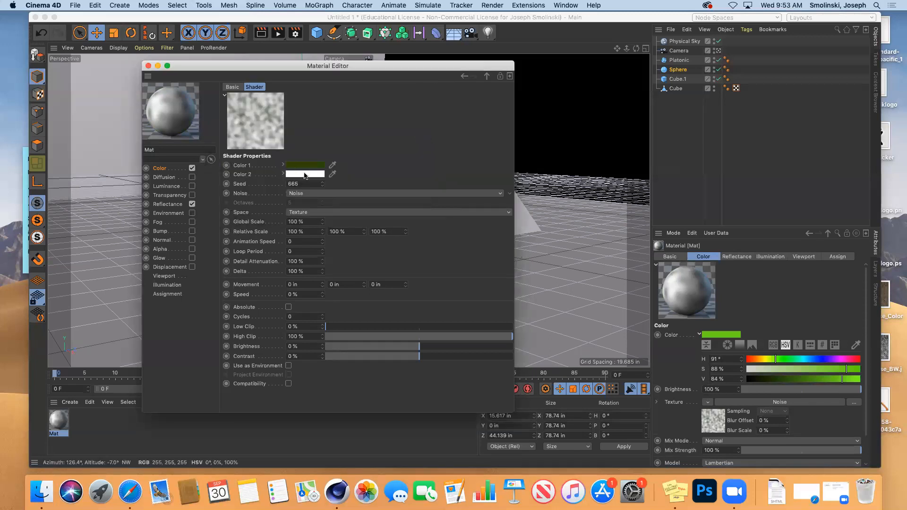
Make the Noise shader's second colour yellow.
{"action": "left_click", "coordinate": [310, 179]}
{"action": "left_click", "coordinate": [275, 172]}
{"action": "left_click", "coordinate": [389, 183]}
{"action": "left_click", "coordinate": [400, 192]}
{"action": "left_click", "coordinate": [320, 207]}
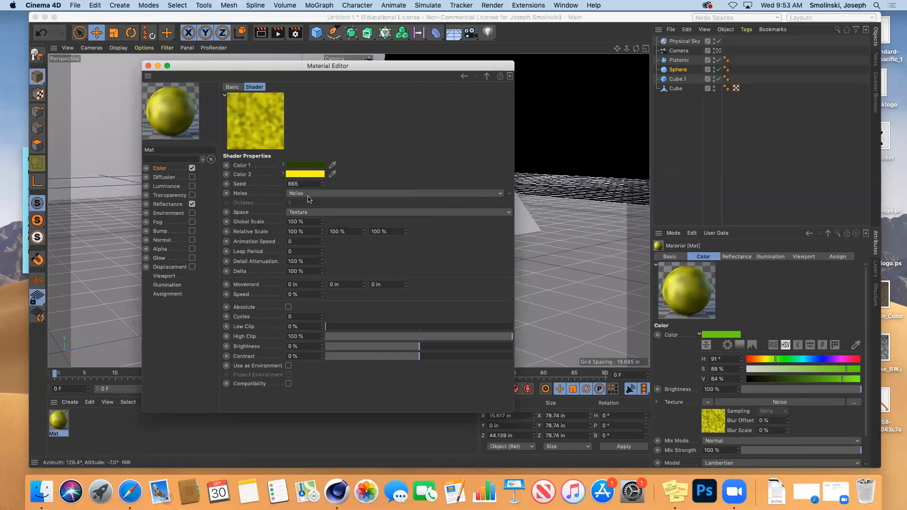
Set the noise seed to 668 and global scale to 20%, then close the editor.
{"action": "left_click", "coordinate": [323, 183]}
{"action": "left_click", "coordinate": [323, 183]}
{"action": "left_click", "coordinate": [323, 184]}
{"action": "left_click_drag", "start_coordinate": [306, 222], "coordinate": [282, 226]}
{"action": "type", "text": "20"}
{"action": "key", "text": "Return"}
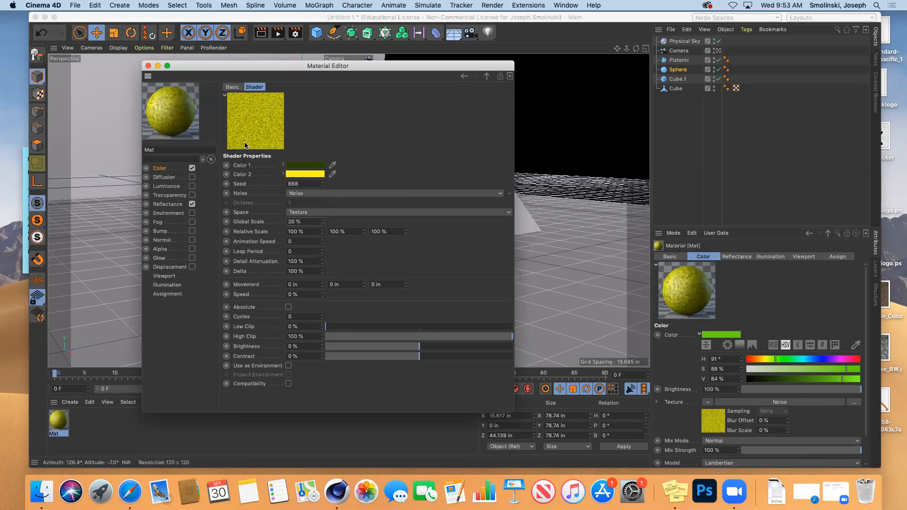
{"action": "left_click", "coordinate": [149, 67]}
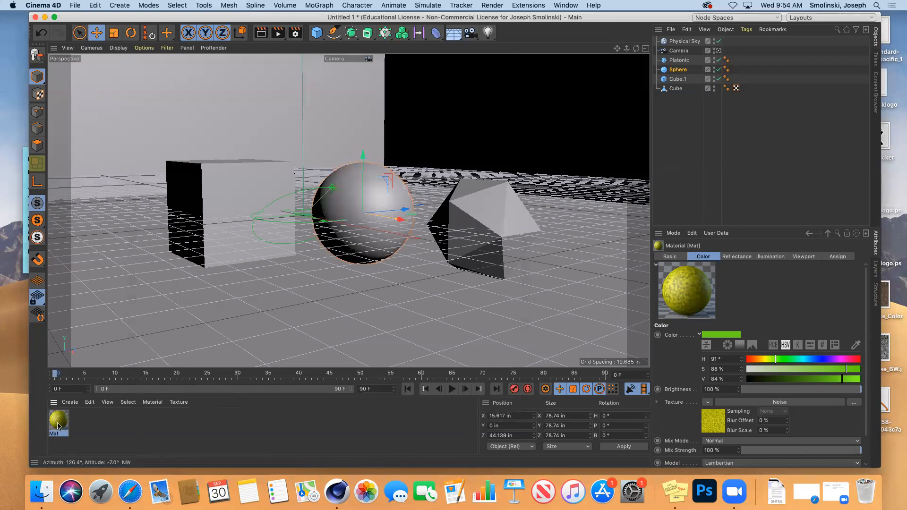
Apply Mat to the cube, render it, and open Mat's Color settings.
{"action": "left_click_drag", "start_coordinate": [58, 426], "coordinate": [235, 198]}
{"action": "left_click", "coordinate": [259, 36]}
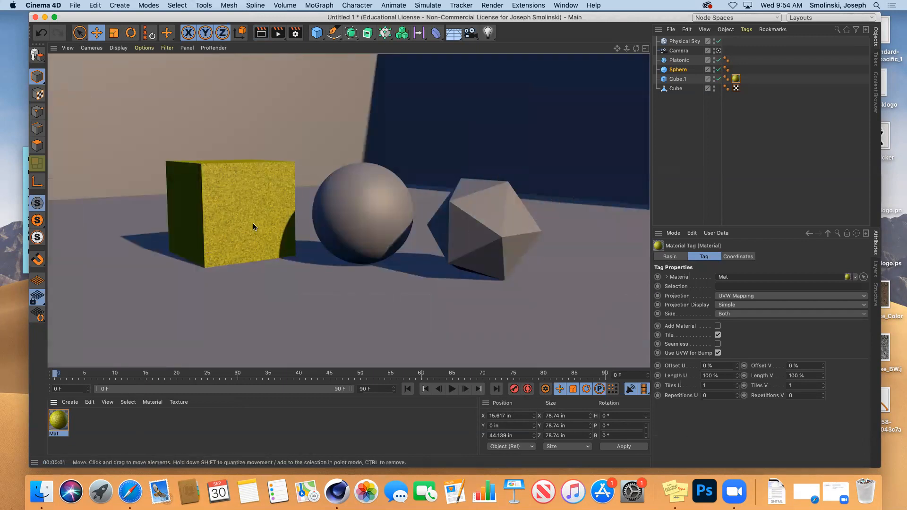
{"action": "left_click", "coordinate": [62, 419]}
{"action": "double_click", "coordinate": [63, 419]}
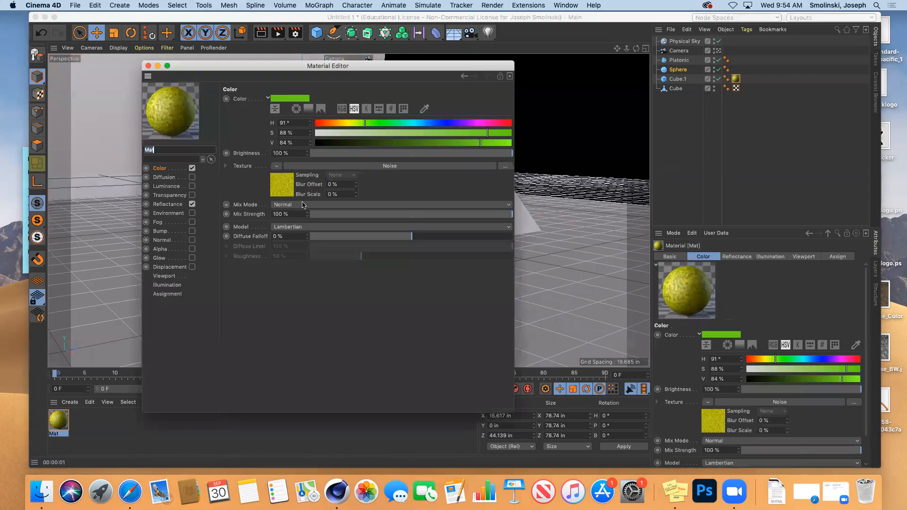
{"action": "left_click", "coordinate": [168, 172]}
Make Mat's base colour pink (H 301°, S 88%, V 84%) with 50% texture mix strength.
{"action": "double_click", "coordinate": [476, 126]}
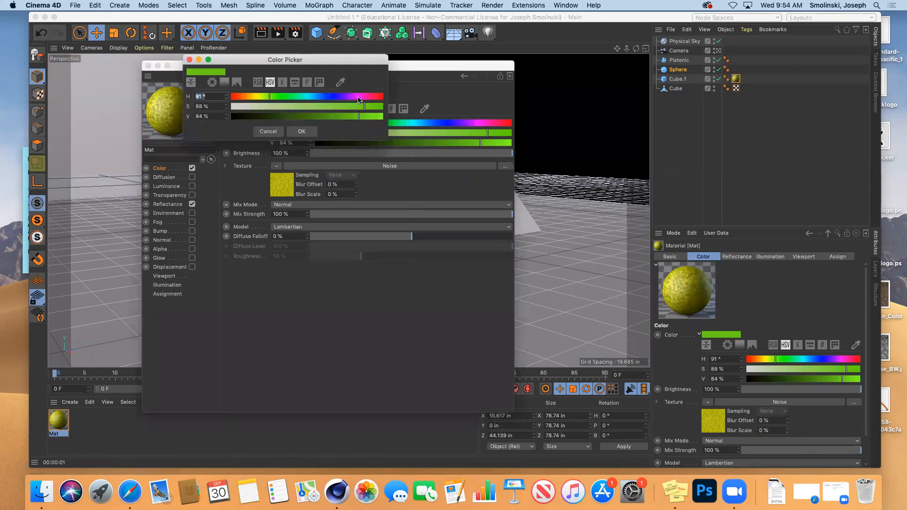
{"action": "left_click", "coordinate": [301, 131]}
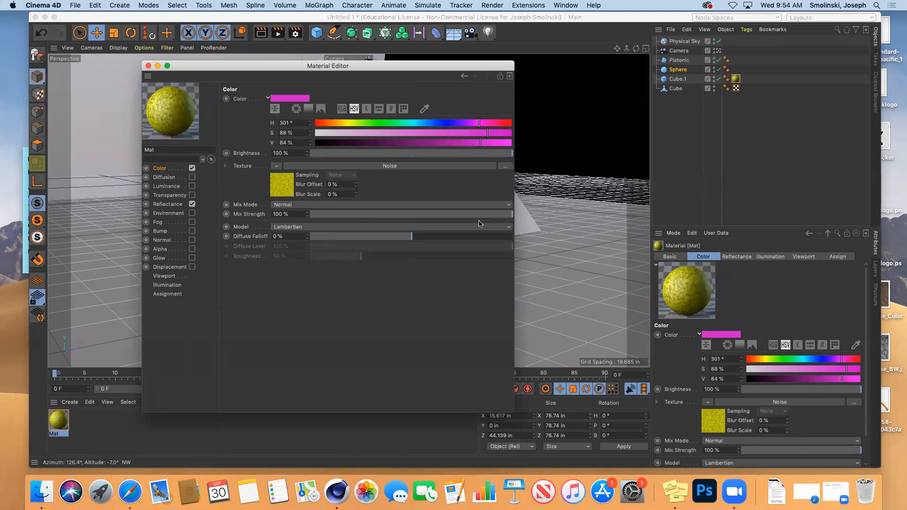
{"action": "left_click", "coordinate": [412, 214]}
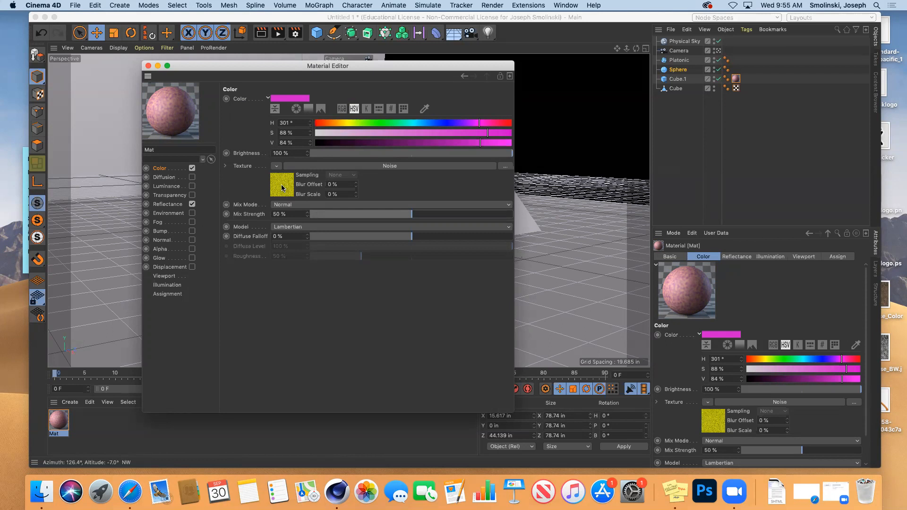
Blend Mat's noise in Add mode at 100% strength and render the light pink cube.
{"action": "left_click_drag", "start_coordinate": [274, 67], "coordinate": [498, 43]}
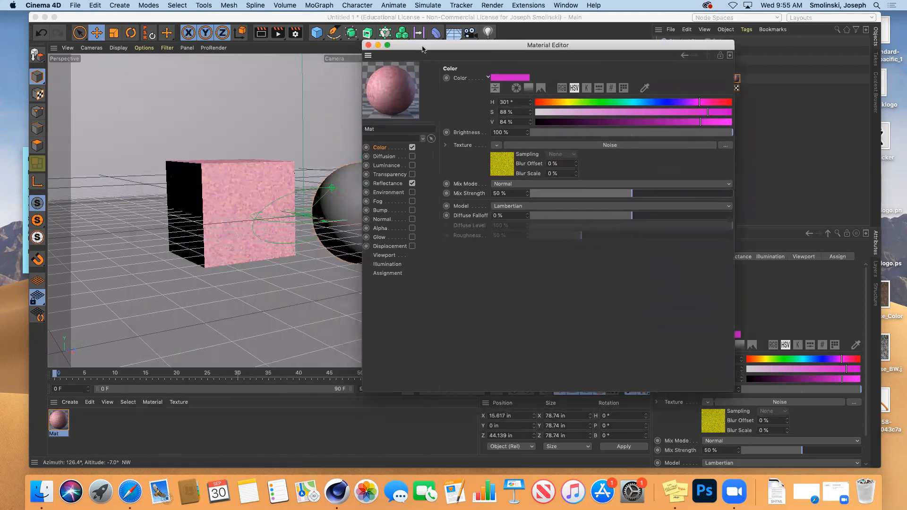
{"action": "left_click", "coordinate": [261, 33]}
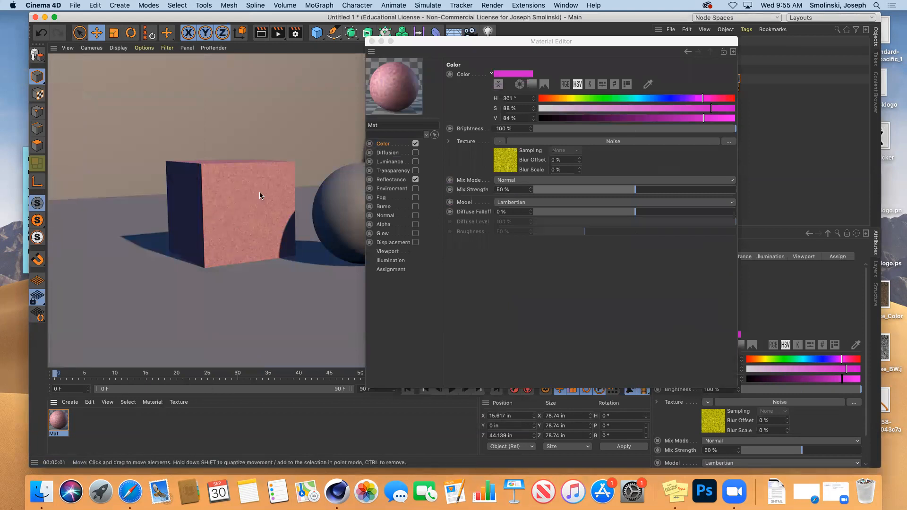
{"action": "left_click_drag", "start_coordinate": [635, 190], "coordinate": [739, 191]}
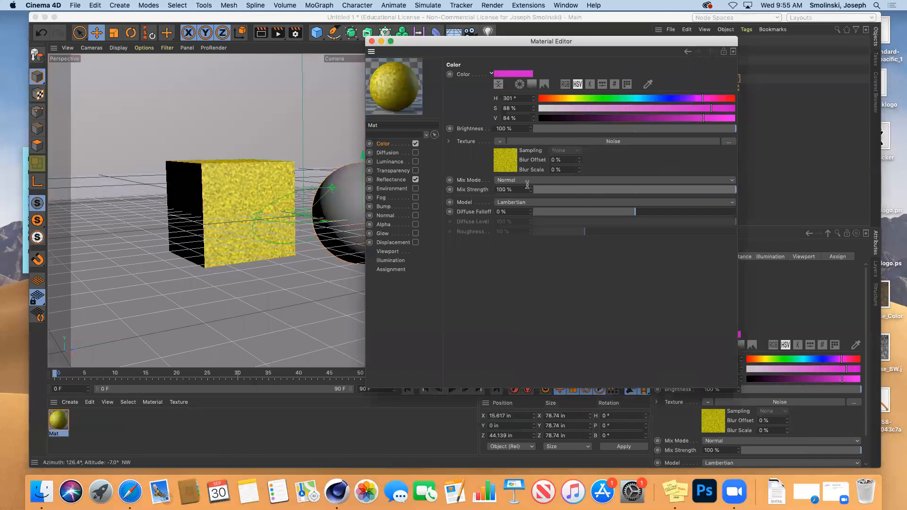
{"action": "left_click", "coordinate": [547, 181]}
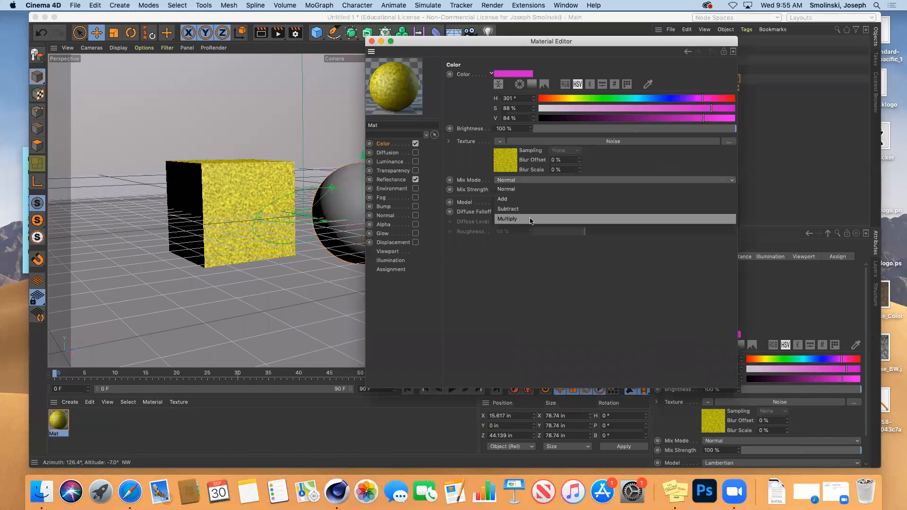
{"action": "left_click", "coordinate": [518, 199]}
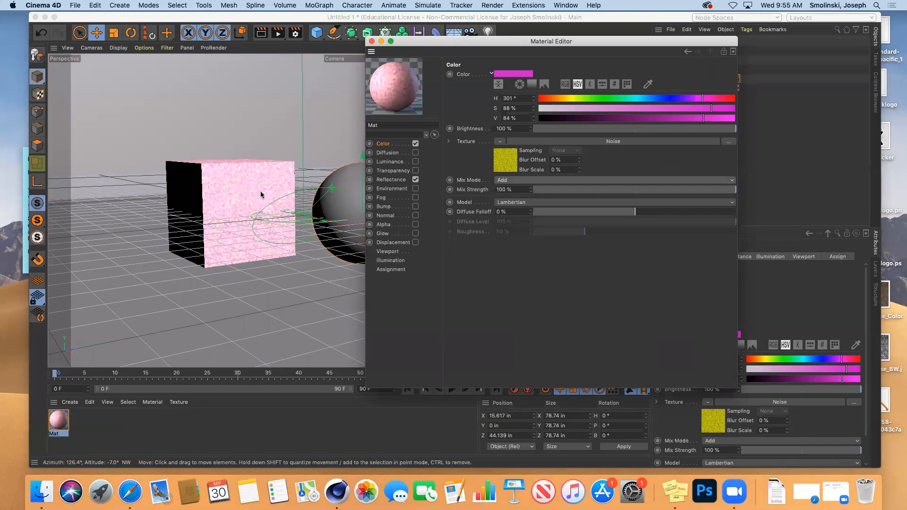
{"action": "left_click", "coordinate": [262, 35]}
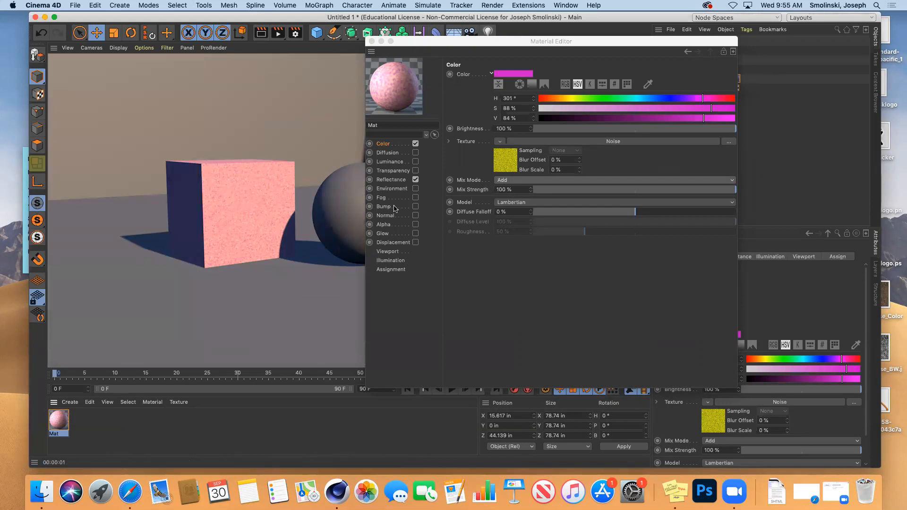
Test a Subtract blend with renders at full and 51% mix strength.
{"action": "left_click", "coordinate": [512, 181]}
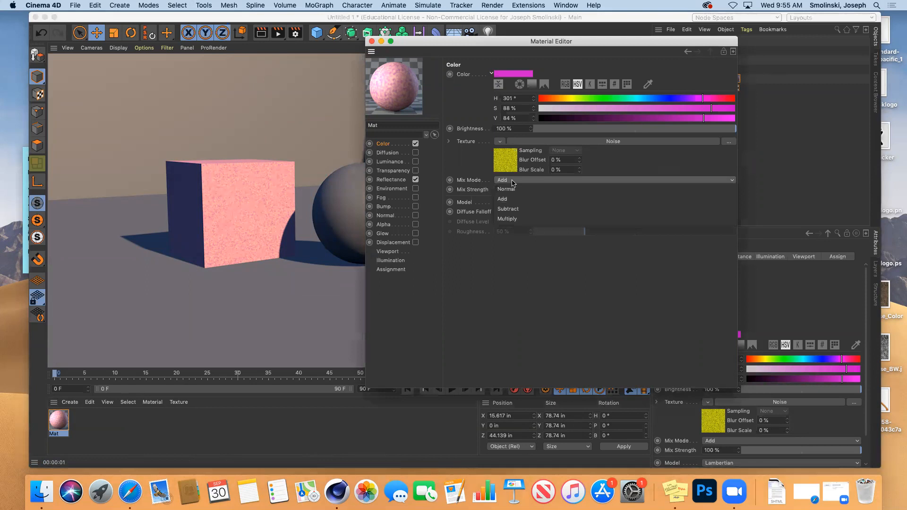
{"action": "left_click", "coordinate": [513, 209]}
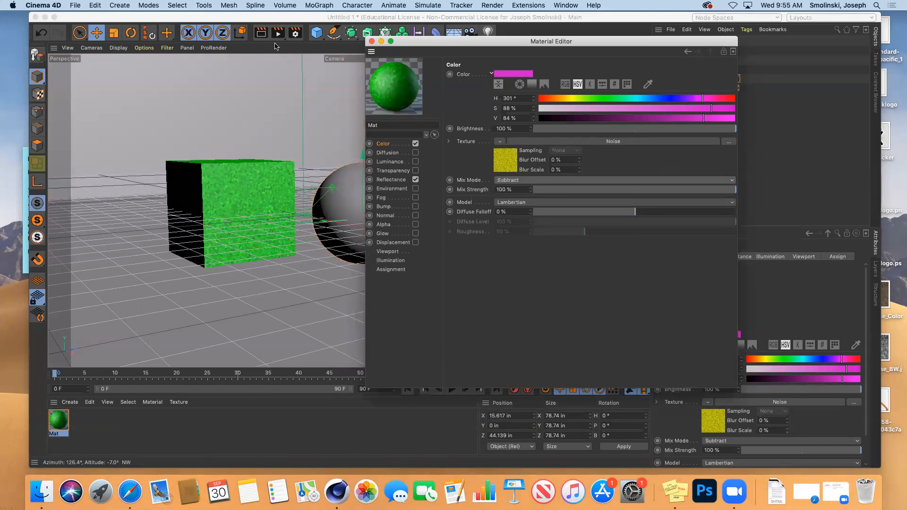
{"action": "left_click", "coordinate": [261, 34]}
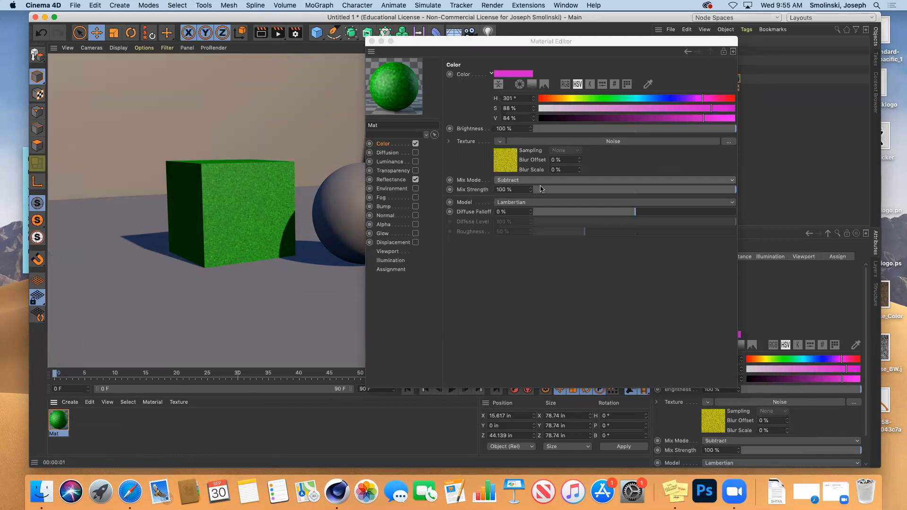
{"action": "left_click", "coordinate": [637, 190]}
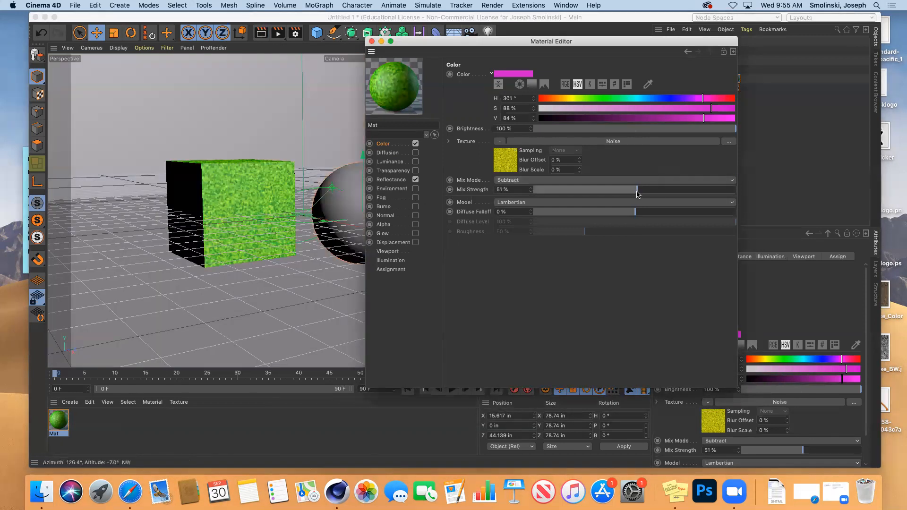
{"action": "left_click", "coordinate": [261, 32]}
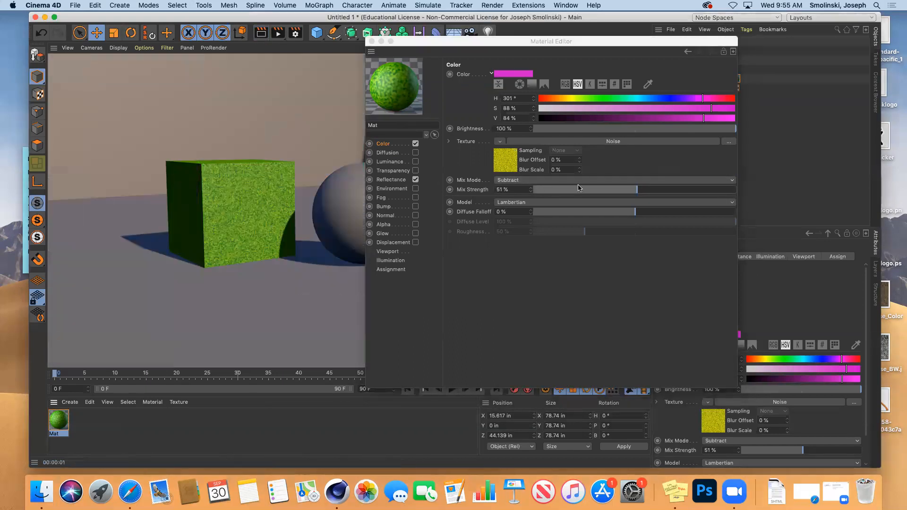
Restore mix strength to 100%, switch to Multiply, and render the red cube.
{"action": "left_click", "coordinate": [640, 192]}
{"action": "left_click_drag", "start_coordinate": [639, 192], "coordinate": [737, 192]}
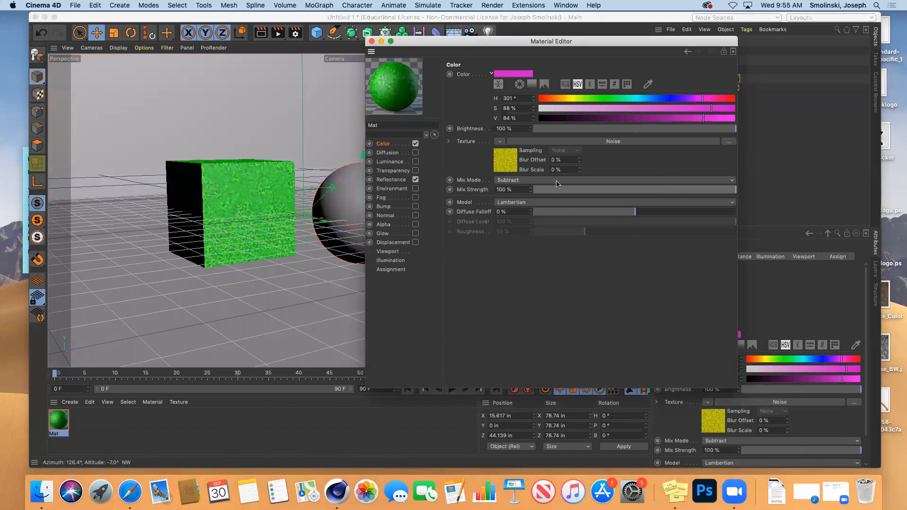
{"action": "left_click", "coordinate": [558, 182]}
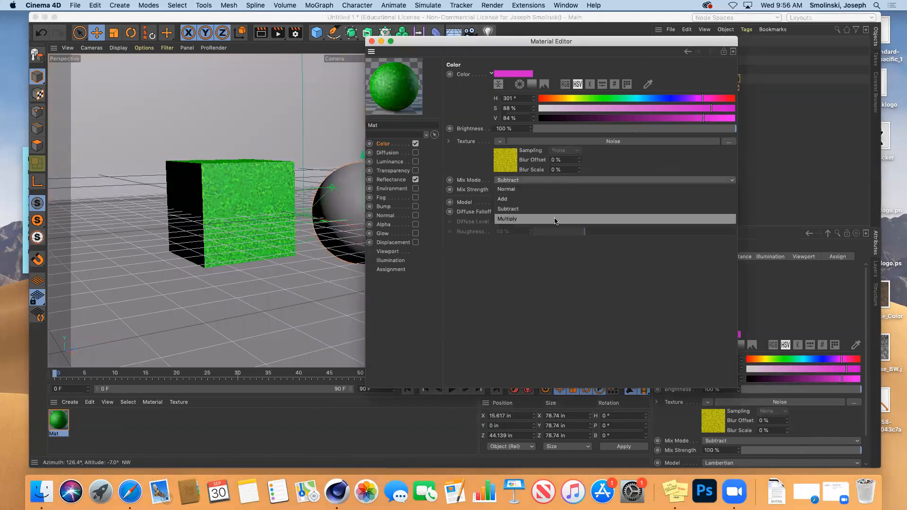
{"action": "left_click", "coordinate": [554, 220]}
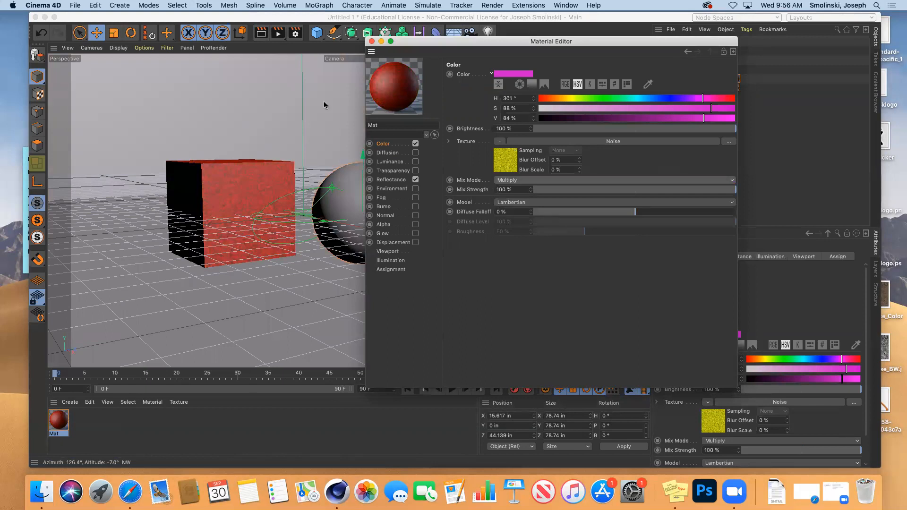
{"action": "left_click", "coordinate": [261, 36]}
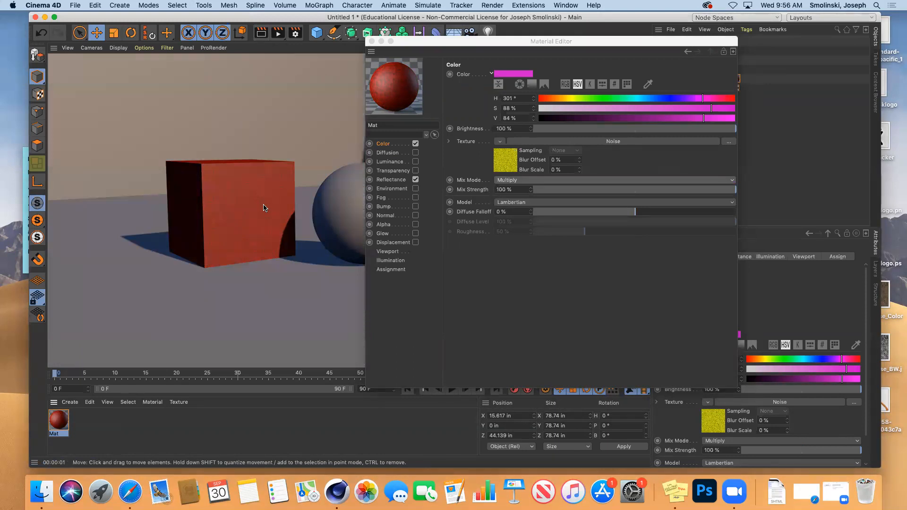
Reset the texture blend mode to Normal and bring up the texture shader menu.
{"action": "left_click", "coordinate": [539, 181]}
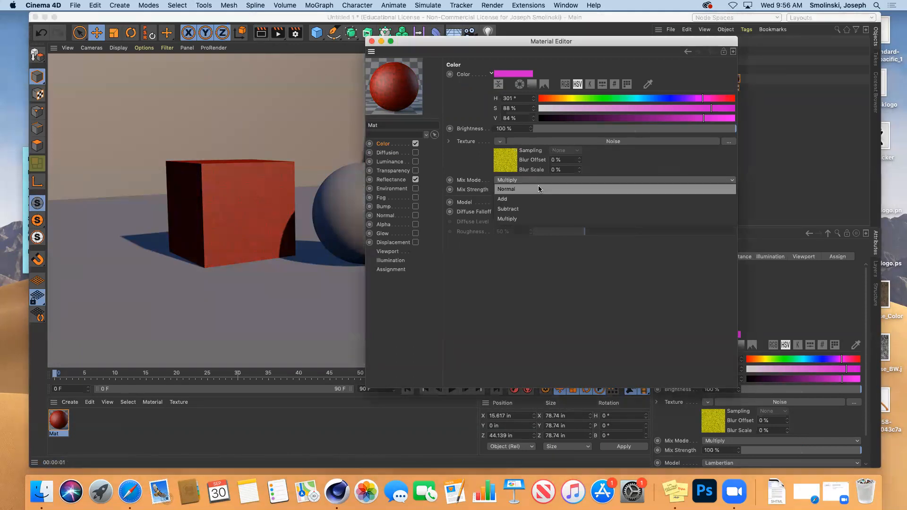
{"action": "left_click", "coordinate": [538, 188]}
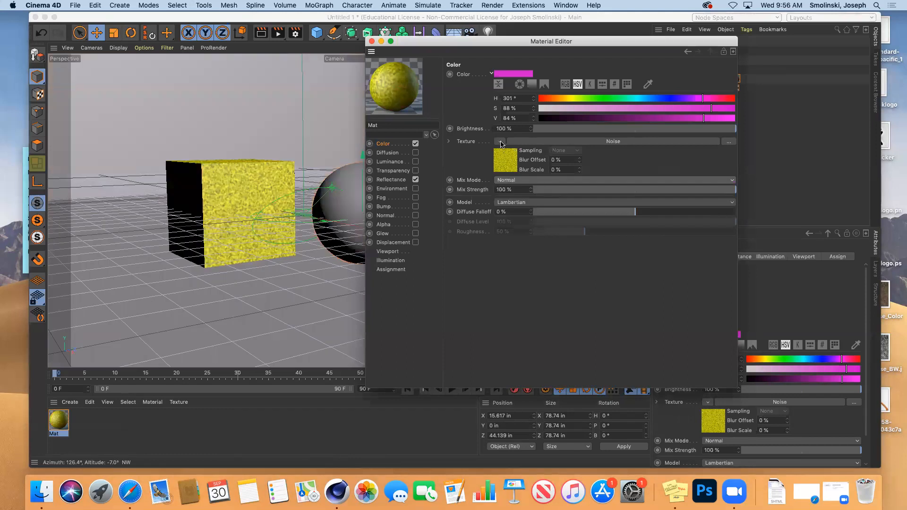
{"action": "left_click", "coordinate": [500, 142]}
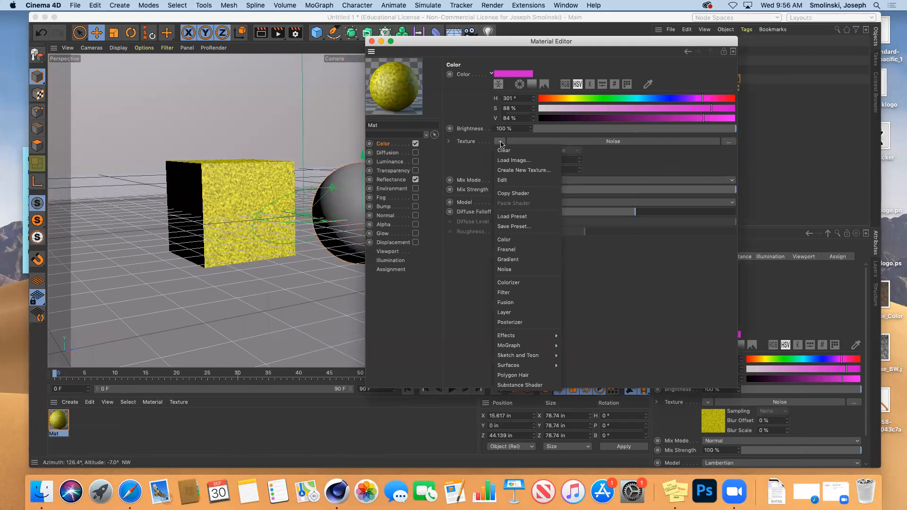
Replace the noise with a 2D - Circular Gradient shader.
{"action": "left_click", "coordinate": [514, 260]}
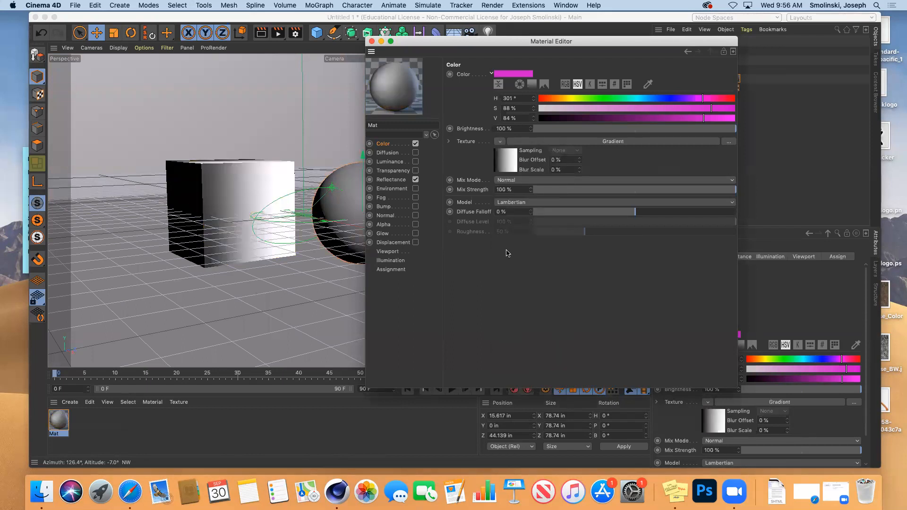
{"action": "left_click", "coordinate": [508, 167]}
{"action": "left_click", "coordinate": [505, 167]}
{"action": "key", "text": "Down"}
{"action": "key", "text": "Down"}
{"action": "key", "text": "Down"}
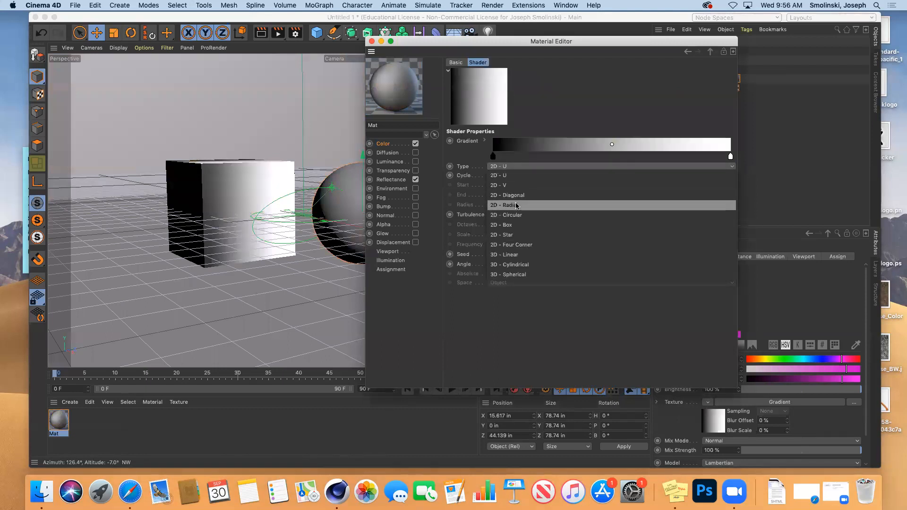
{"action": "key", "text": "Return"}
{"action": "left_click", "coordinate": [506, 167]}
{"action": "key", "text": "Down"}
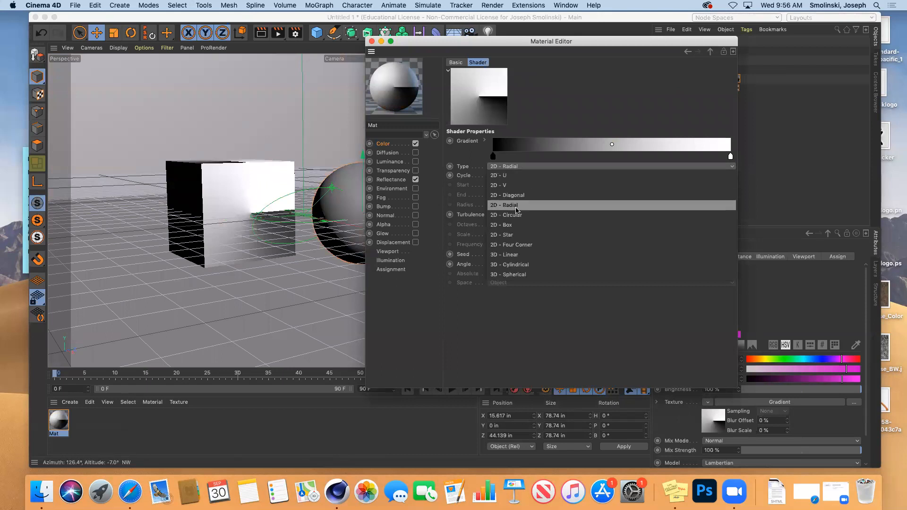
{"action": "key", "text": "Return"}
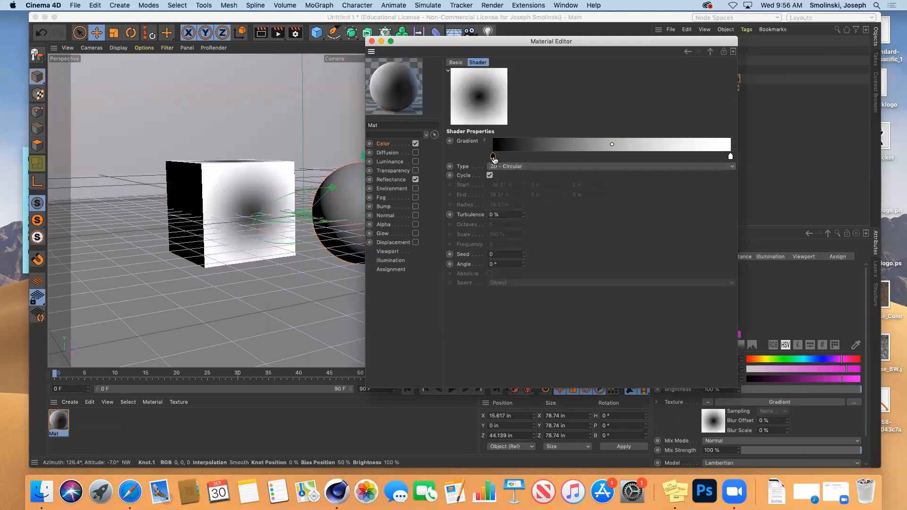
Turn the gradient's black start knot green with 88% saturation and brightness.
{"action": "double_click", "coordinate": [494, 157]}
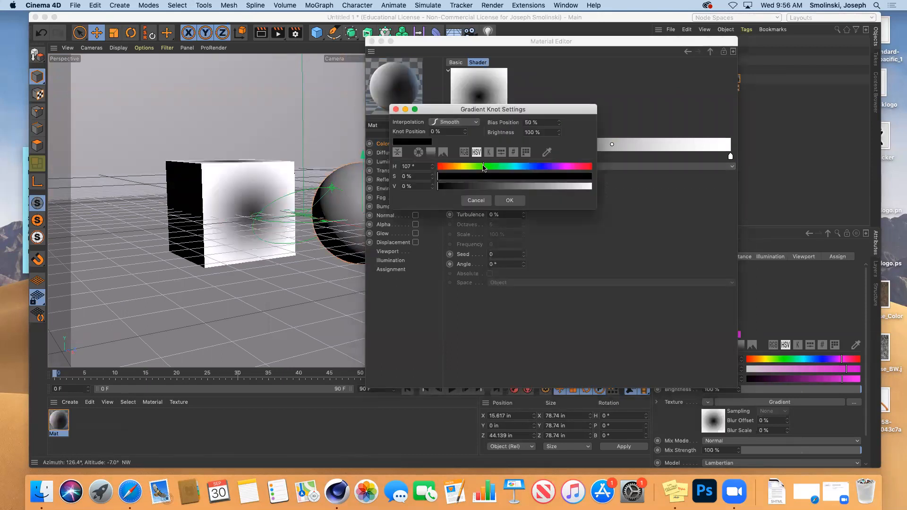
{"action": "left_click", "coordinate": [510, 201]}
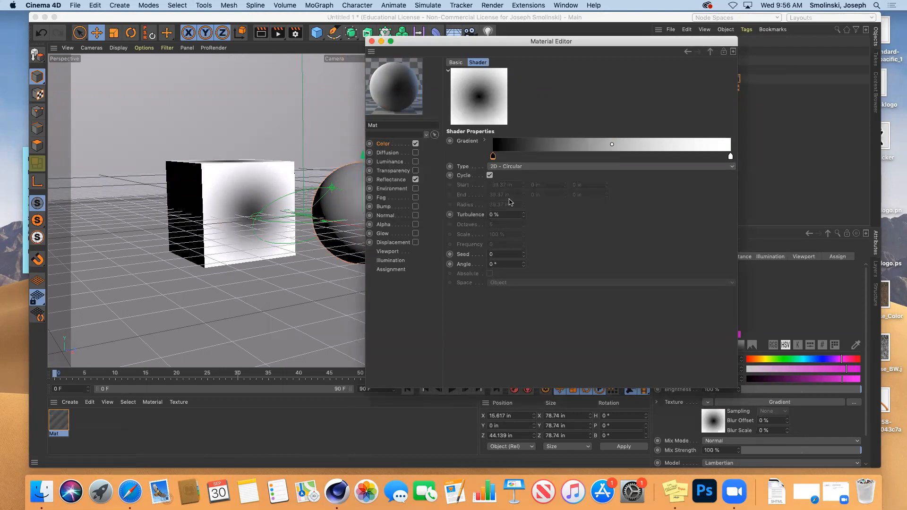
{"action": "double_click", "coordinate": [494, 158]}
{"action": "left_click", "coordinate": [573, 177]}
{"action": "left_click", "coordinate": [572, 187]}
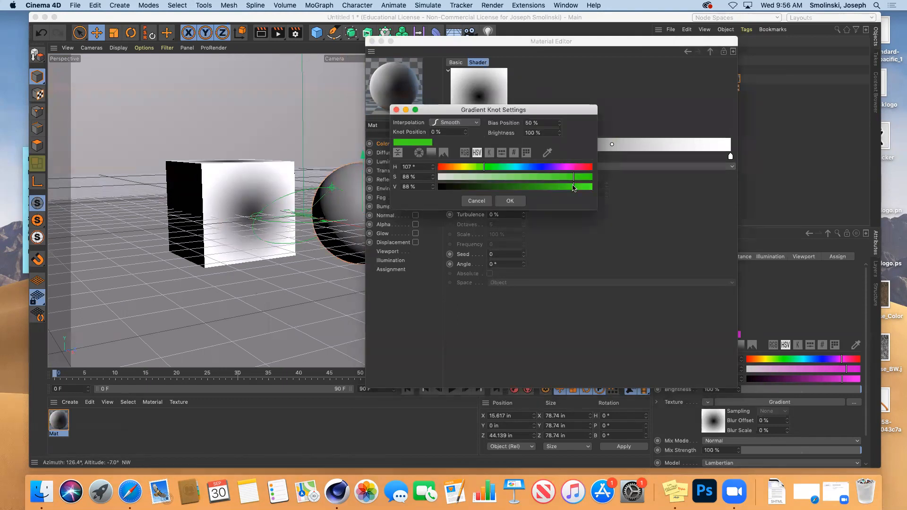
{"action": "left_click", "coordinate": [510, 201]}
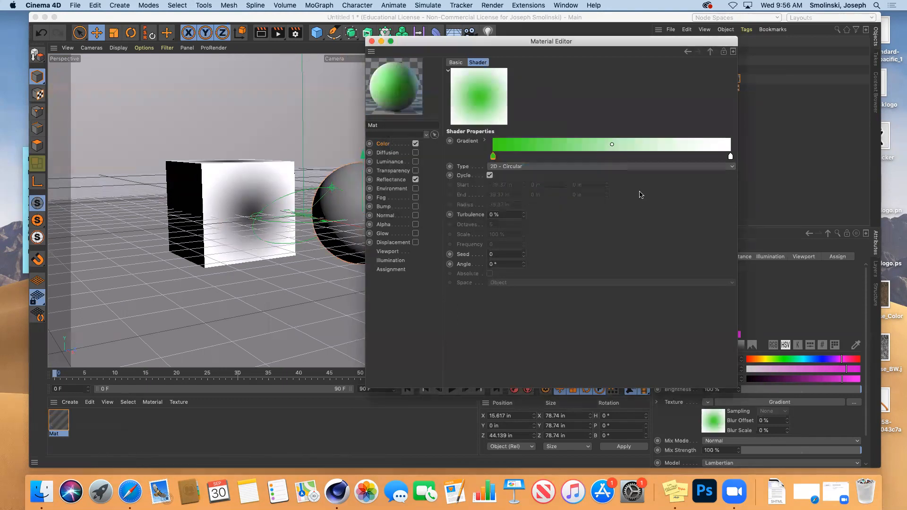
Make the white end knot magenta and render the pink cube with green centre.
{"action": "double_click", "coordinate": [731, 156]}
{"action": "left_click", "coordinate": [802, 166]}
{"action": "left_click", "coordinate": [815, 176]}
{"action": "left_click", "coordinate": [816, 186]}
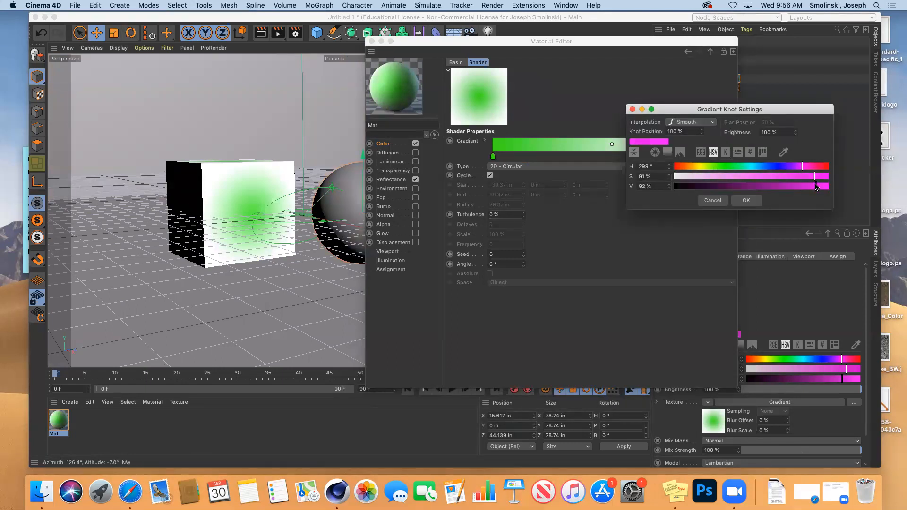
{"action": "left_click", "coordinate": [747, 201]}
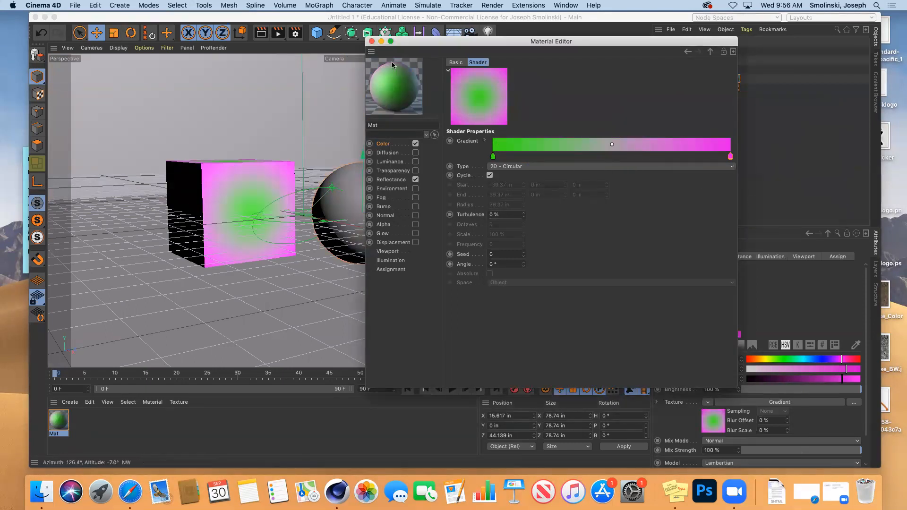
{"action": "left_click", "coordinate": [261, 33]}
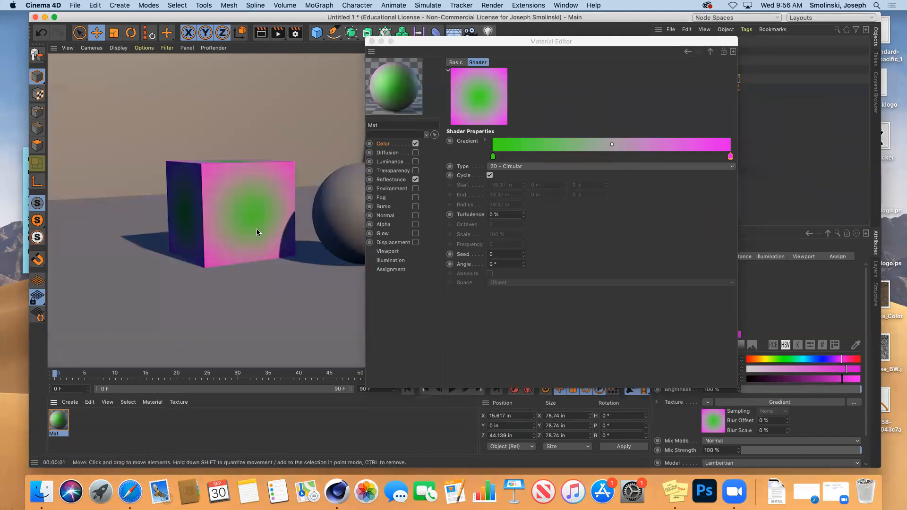
{"action": "left_click", "coordinate": [384, 145]}
Swap the Gradient for the Effects > Ripple shader and render the pale cube.
{"action": "left_click", "coordinate": [499, 142]}
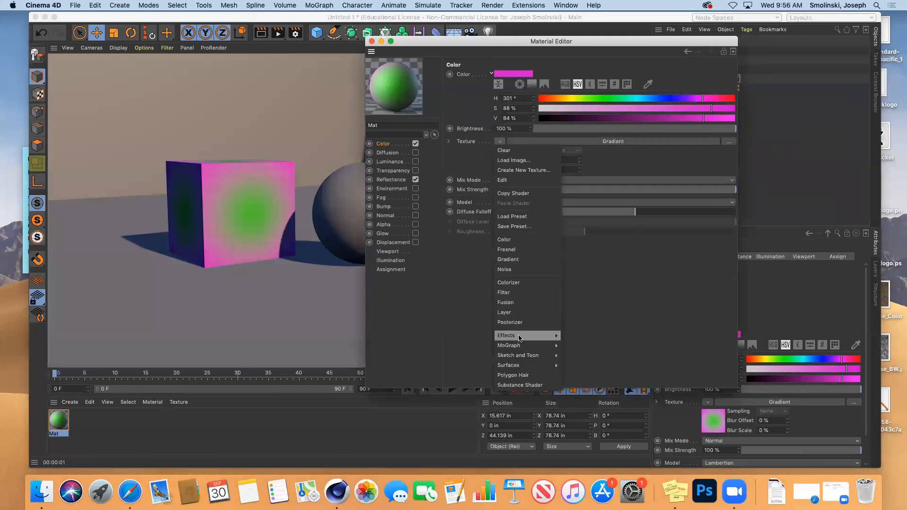
{"action": "mouse_move", "coordinate": [519, 338]}
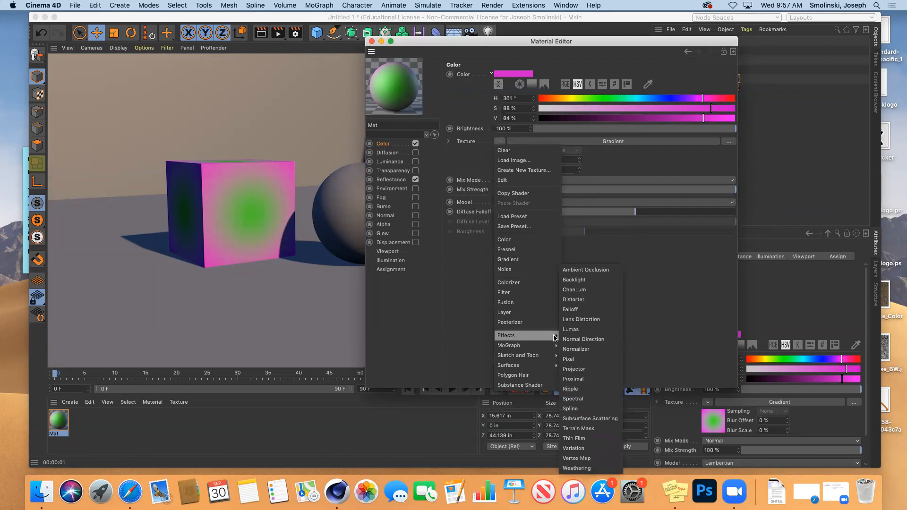
{"action": "left_click", "coordinate": [579, 389]}
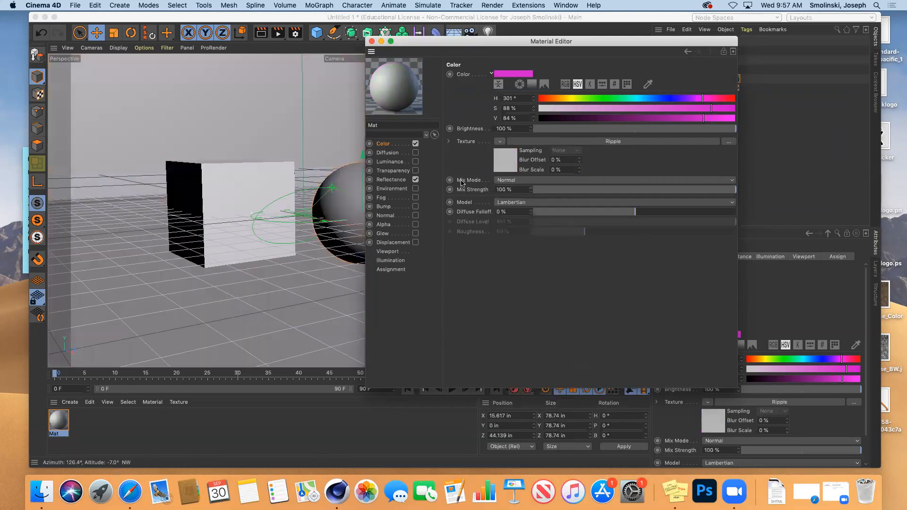
{"action": "left_click", "coordinate": [261, 34]}
{"action": "left_click", "coordinate": [260, 34]}
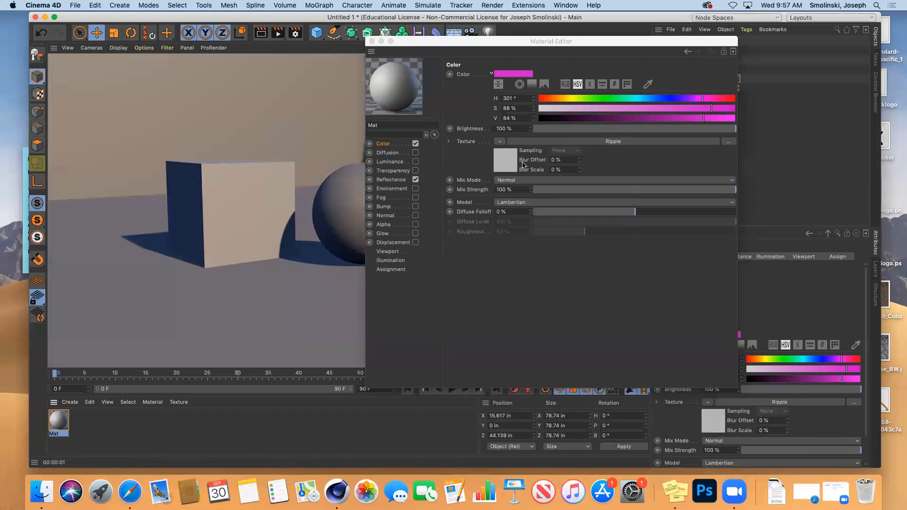
{"action": "left_click", "coordinate": [499, 141]}
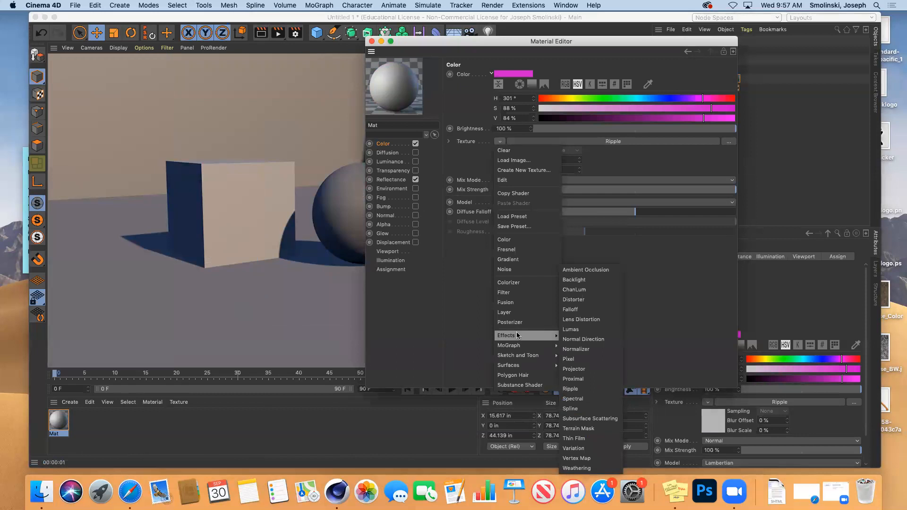
{"action": "mouse_move", "coordinate": [522, 366]}
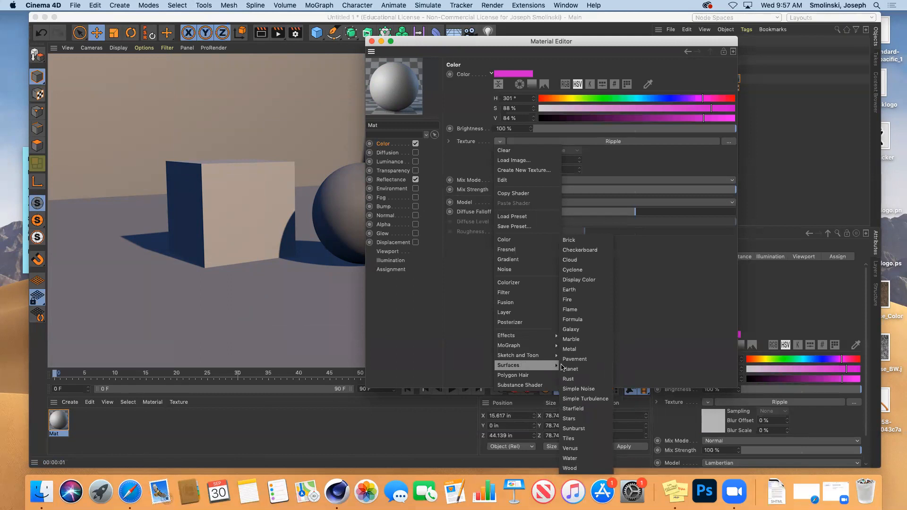
Apply a Checkerboard texture to the colour channel with U and V frequency 5.
{"action": "left_click", "coordinate": [579, 250]}
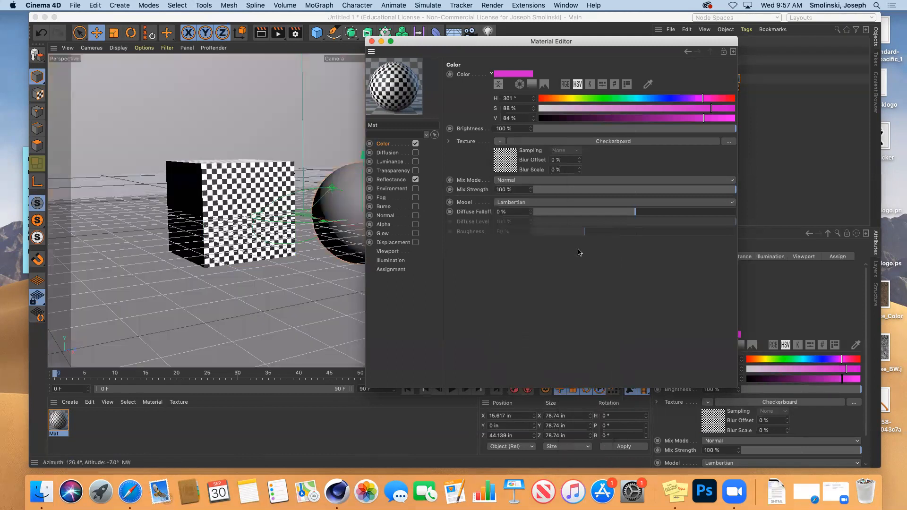
{"action": "left_click", "coordinate": [506, 166]}
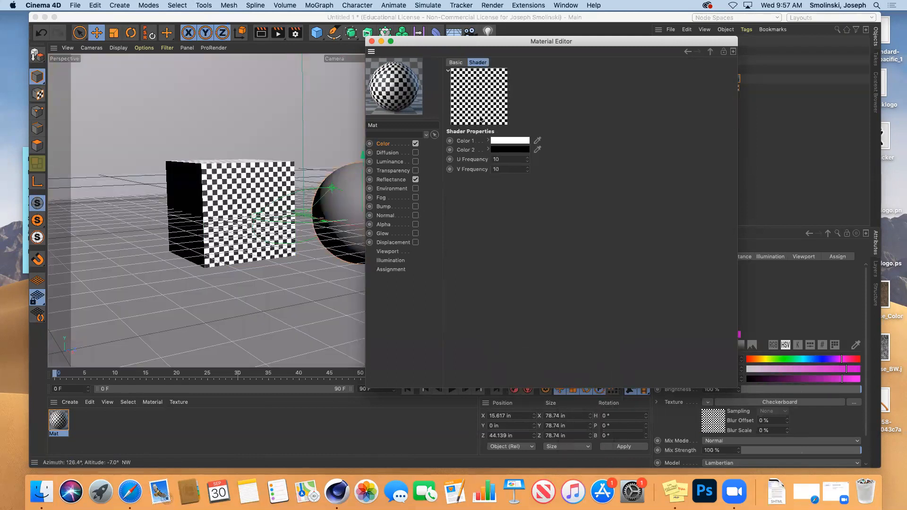
{"action": "type", "text": "5"}
{"action": "double_click", "coordinate": [522, 168]}
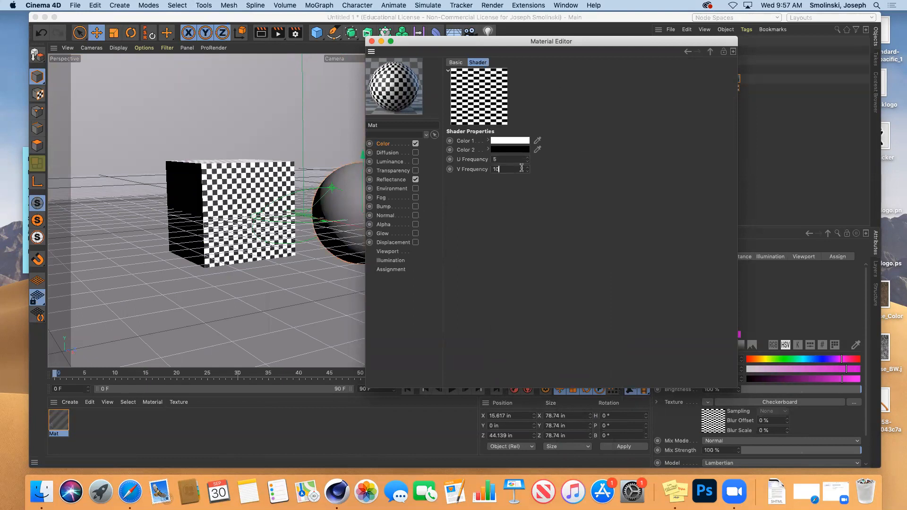
{"action": "type", "text": "5"}
{"action": "key", "text": "Return"}
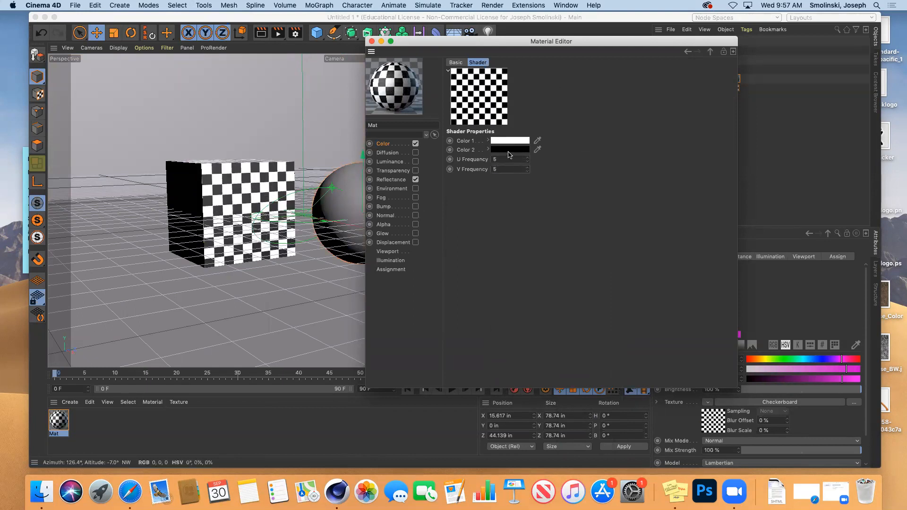
Set the checkerboard's second colour to cyan in the Color Picker.
{"action": "left_click", "coordinate": [520, 149]}
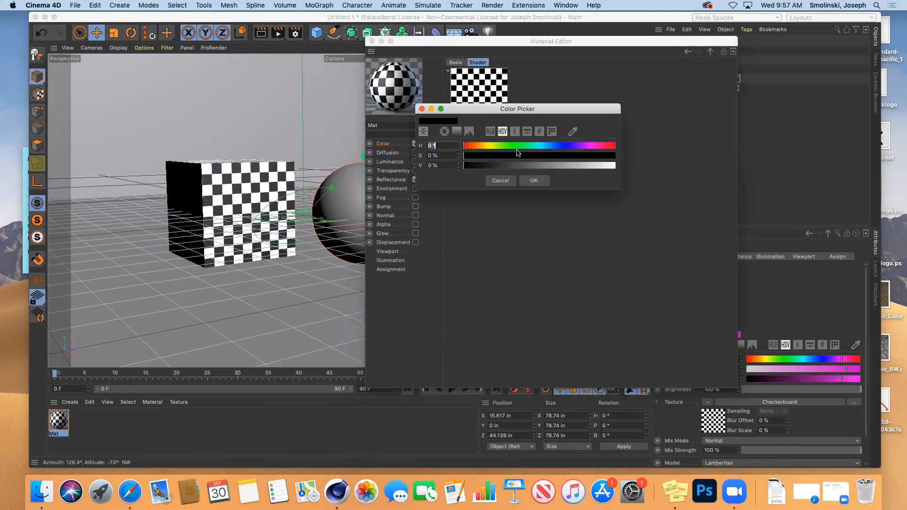
{"action": "left_click", "coordinate": [594, 157]}
{"action": "left_click", "coordinate": [586, 166]}
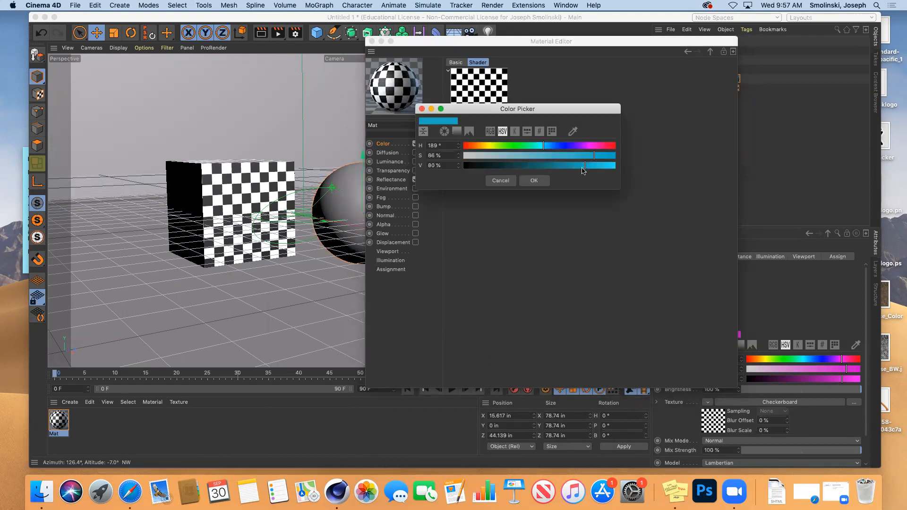
{"action": "left_click", "coordinate": [534, 180]}
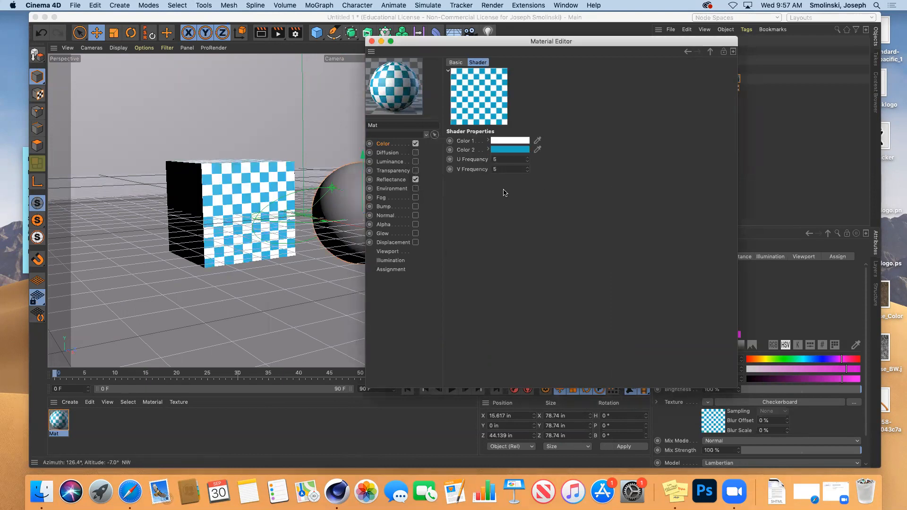
Move between the checkerboard shader and colour channel settings, then bring up the texture shader list.
{"action": "left_click", "coordinate": [385, 144]}
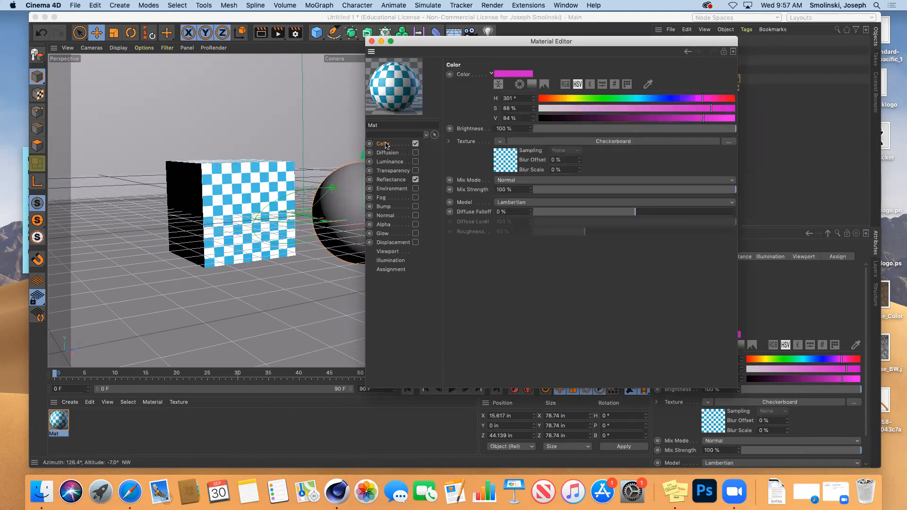
{"action": "left_click", "coordinate": [502, 164]}
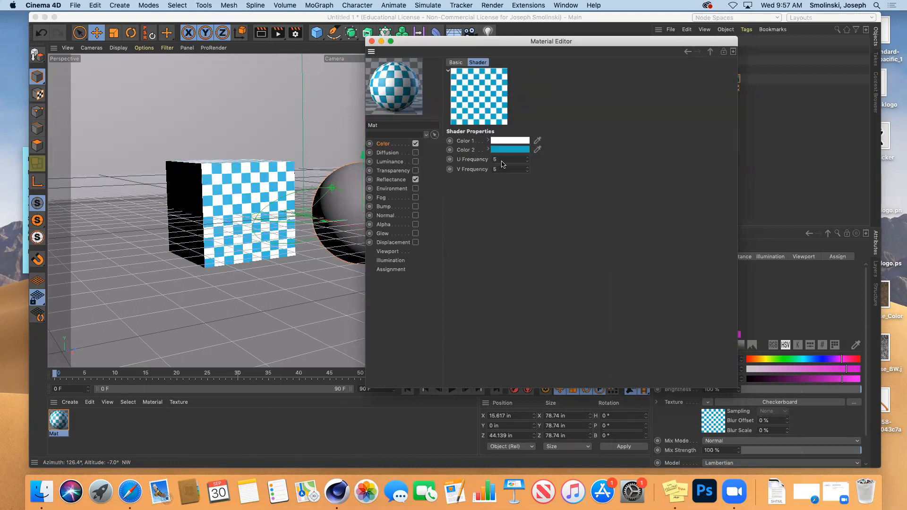
{"action": "left_click", "coordinate": [385, 147]}
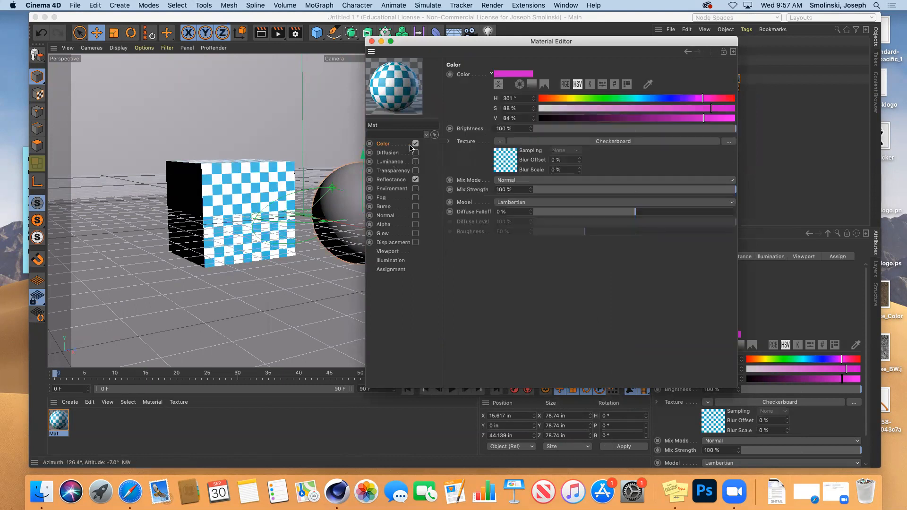
{"action": "left_click", "coordinate": [499, 142]}
{"action": "mouse_move", "coordinate": [517, 366]}
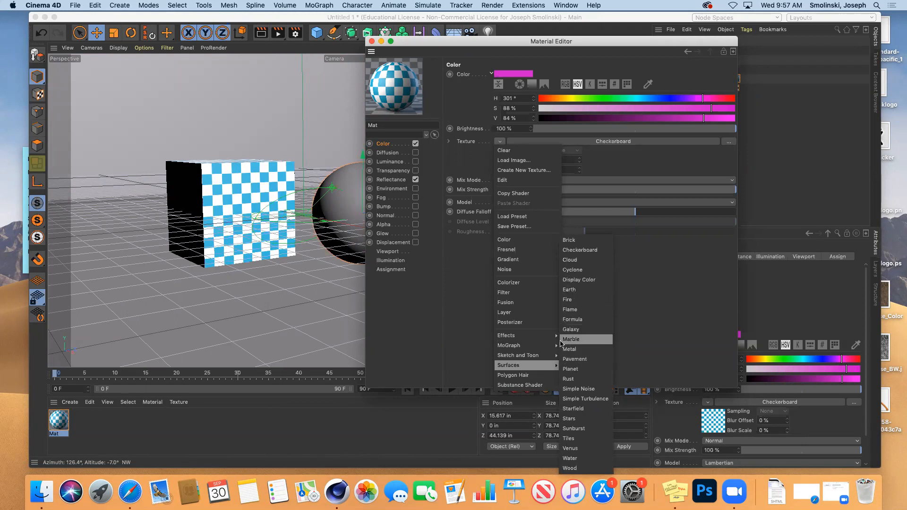
Try the Fire shader, then switch the colour texture to Rust.
{"action": "left_click", "coordinate": [570, 300]}
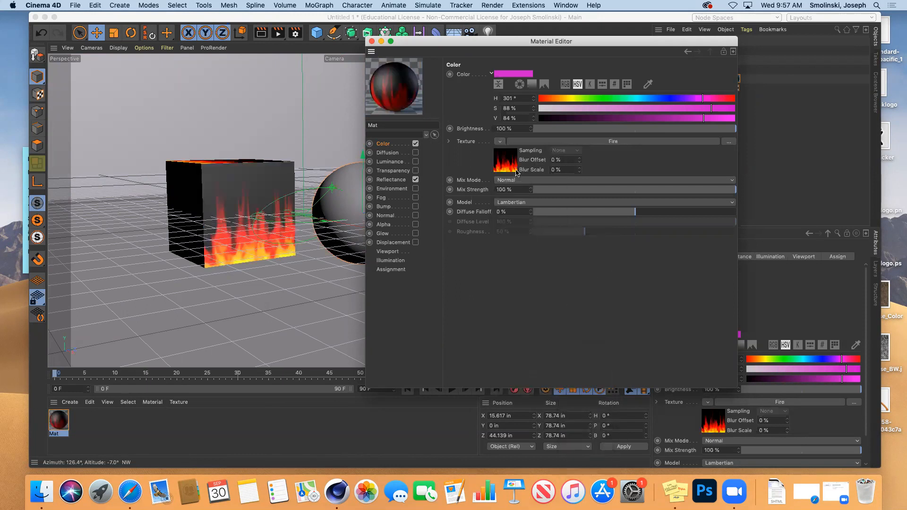
{"action": "left_click", "coordinate": [500, 141]}
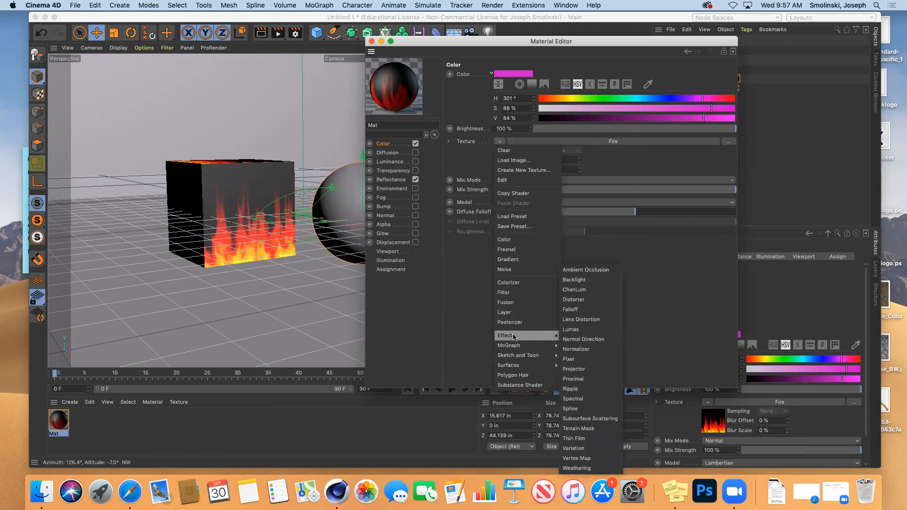
{"action": "mouse_move", "coordinate": [519, 366]}
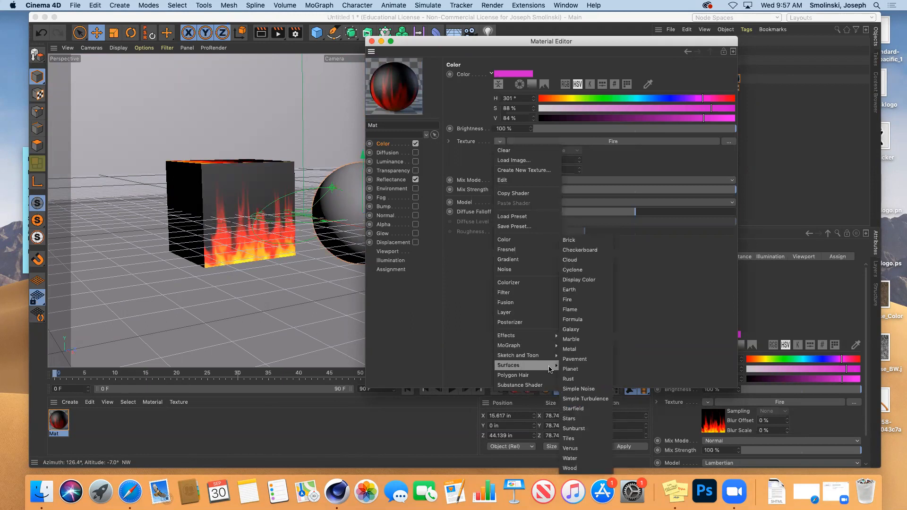
{"action": "left_click", "coordinate": [580, 379]}
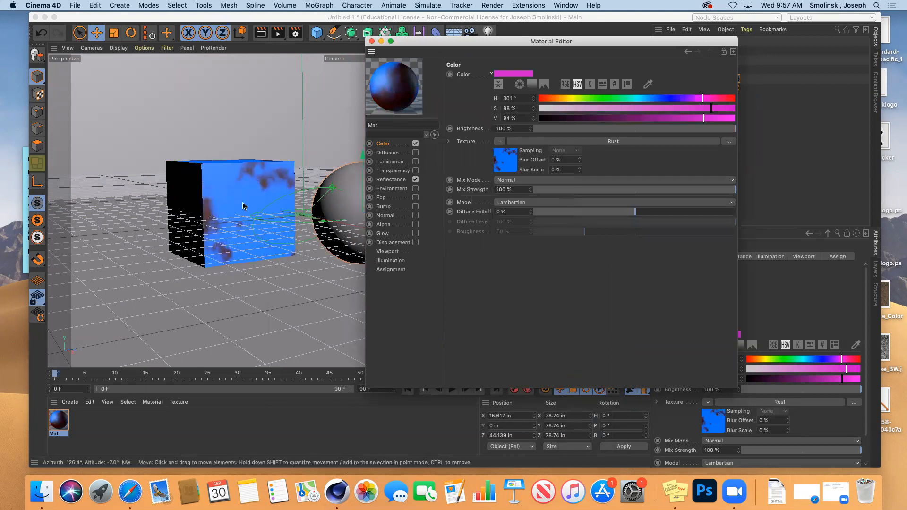
Render a preview of the Rust-textured cube and open the Rust shader's settings.
{"action": "left_click", "coordinate": [262, 34]}
{"action": "left_click", "coordinate": [262, 34]}
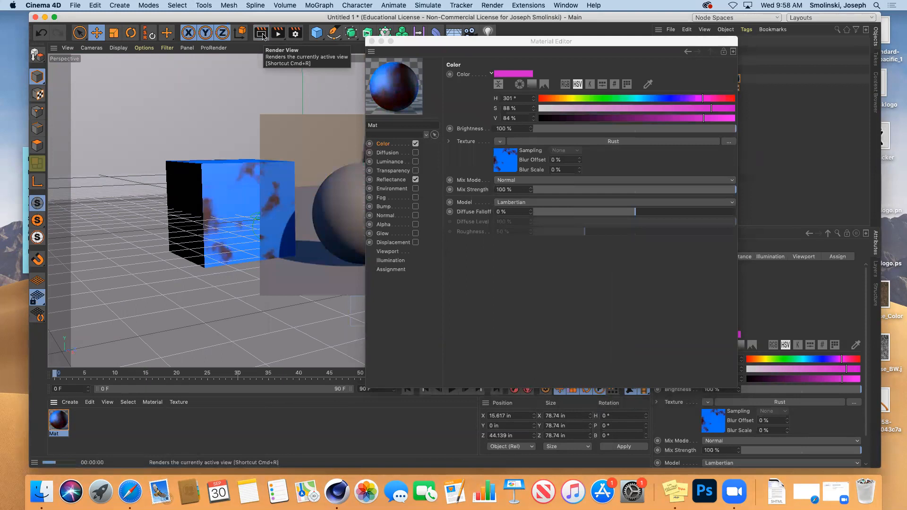
{"action": "left_click", "coordinate": [505, 164]}
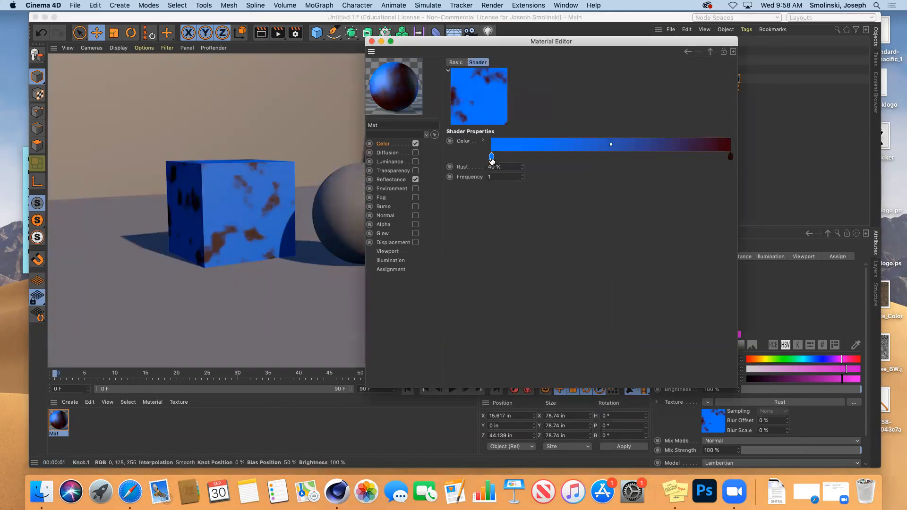
Darken the Rust gradient's blue knot to 25% saturation and 38% value, and shift its blend point right.
{"action": "double_click", "coordinate": [491, 158]}
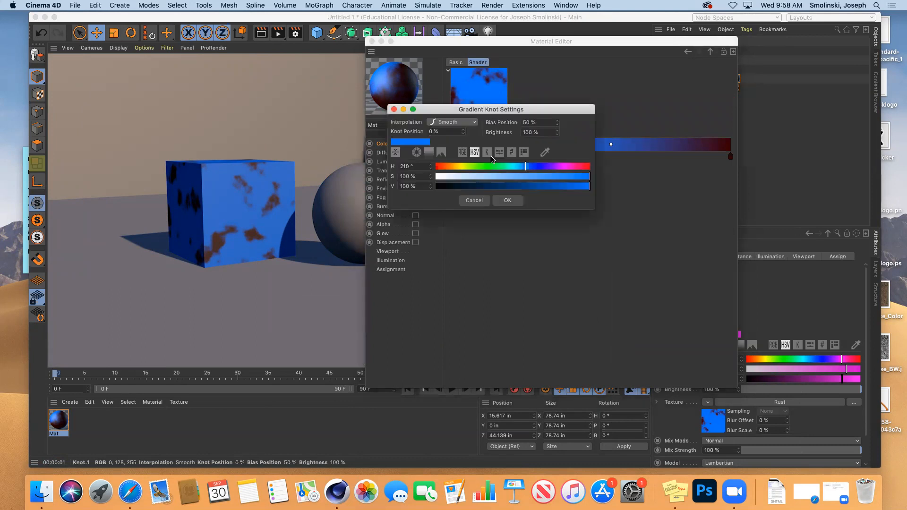
{"action": "left_click", "coordinate": [475, 177]}
{"action": "left_click", "coordinate": [494, 187]}
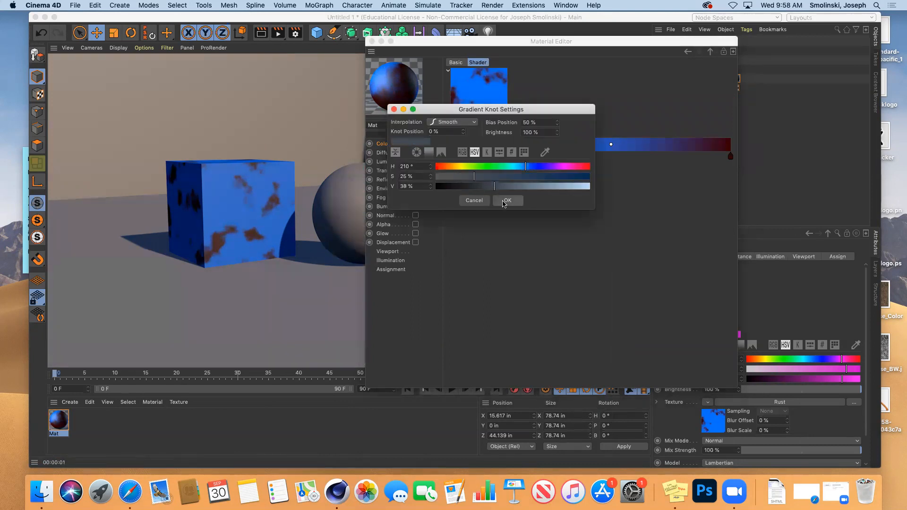
{"action": "left_click", "coordinate": [508, 200]}
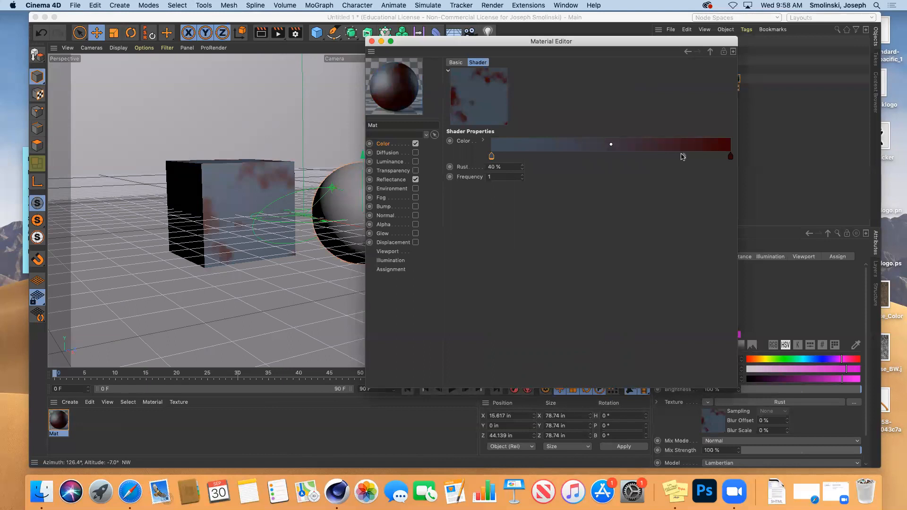
{"action": "left_click_drag", "start_coordinate": [492, 156], "coordinate": [522, 178]}
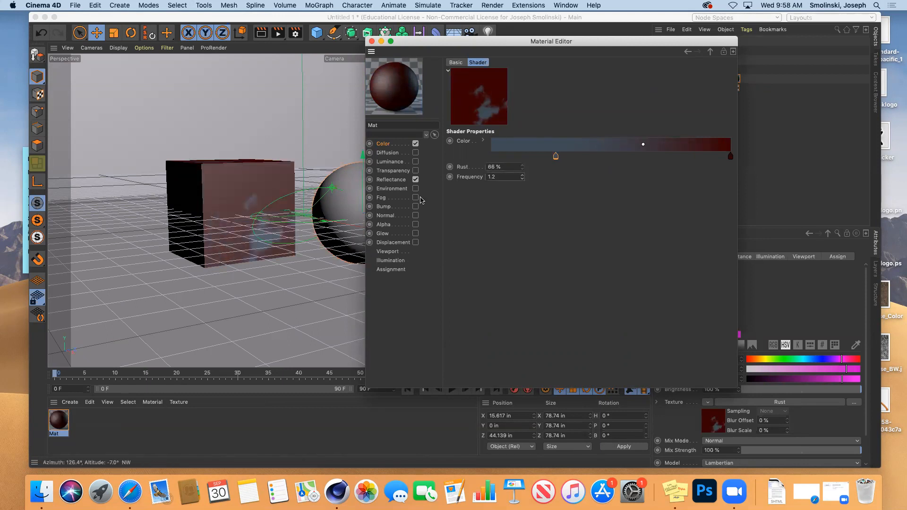
{"action": "left_click", "coordinate": [385, 144]}
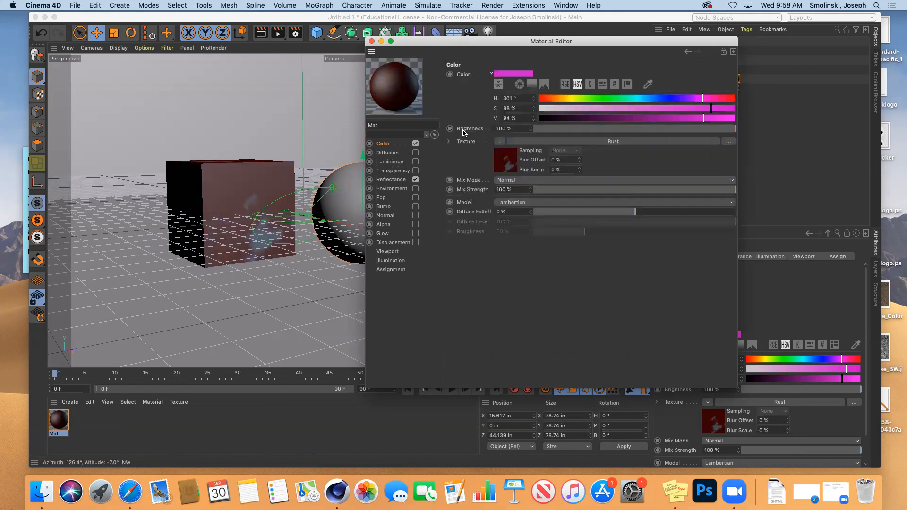
Check the texture source list unchanged, preview a weaker Rust mix strength, and reopen the source options.
{"action": "left_click", "coordinate": [500, 142]}
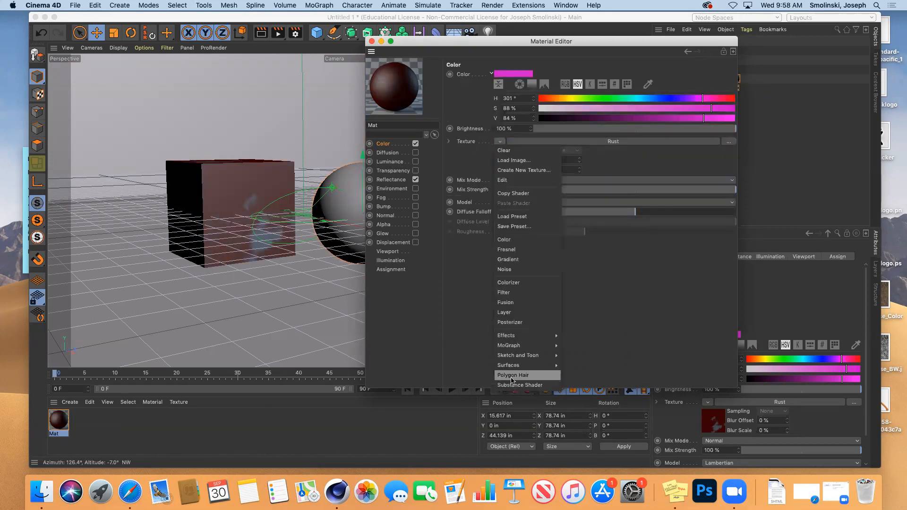
{"action": "mouse_move", "coordinate": [513, 368]}
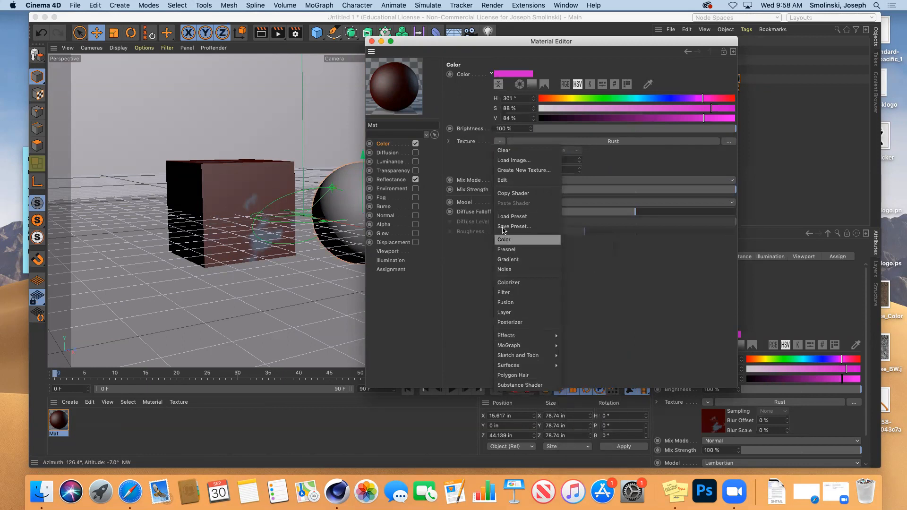
{"action": "left_click", "coordinate": [469, 166]}
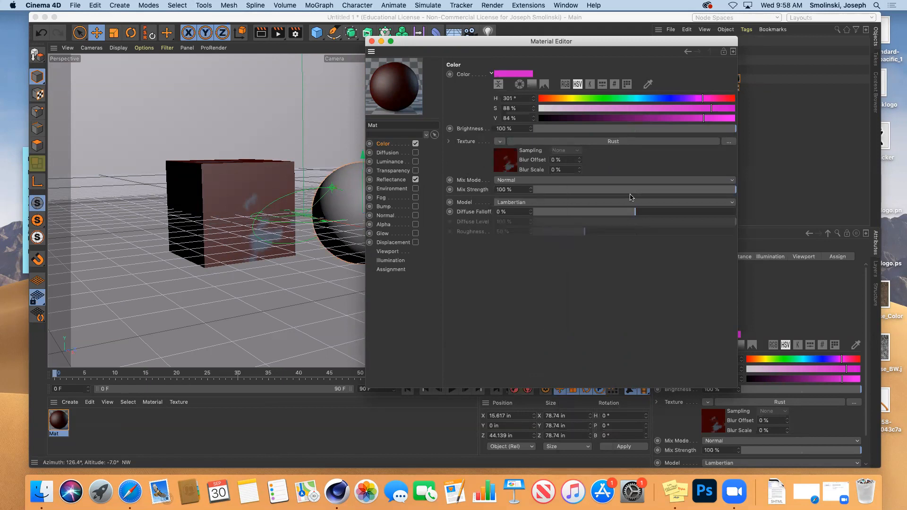
{"action": "left_click_drag", "start_coordinate": [633, 192], "coordinate": [737, 192]}
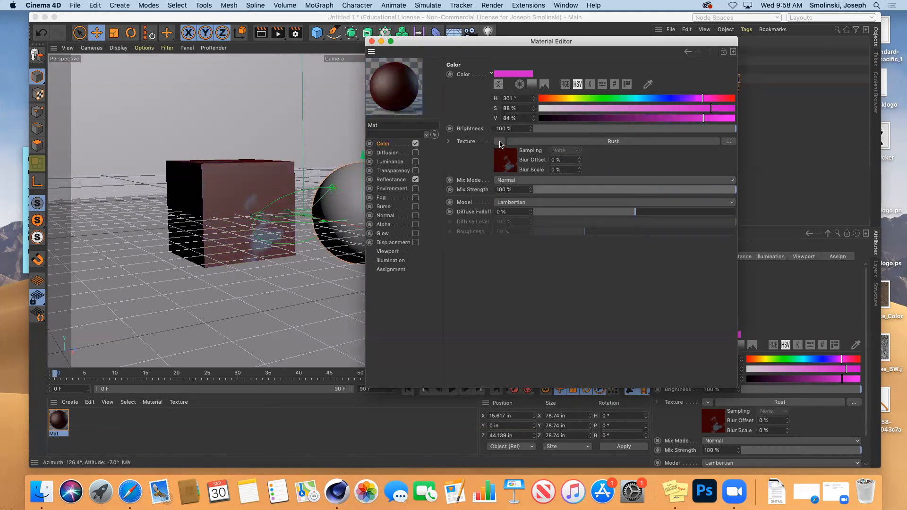
{"action": "left_click", "coordinate": [500, 143]}
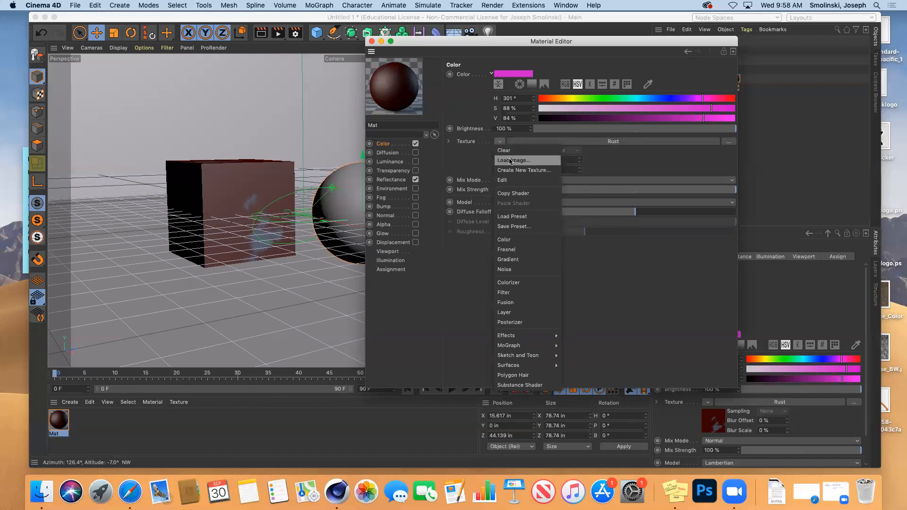
Load dirt_05_Base_Color.jpg as Mat's colour texture, copying it into the project.
{"action": "left_click", "coordinate": [508, 161]}
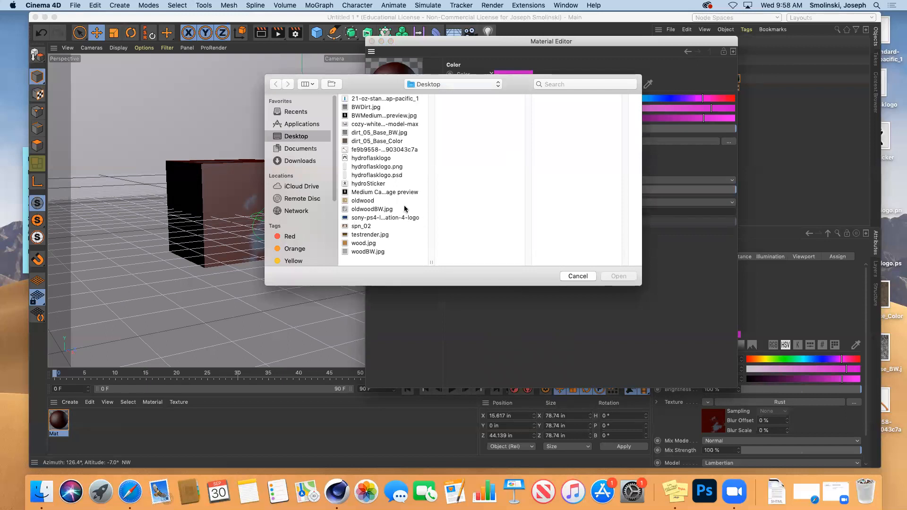
{"action": "left_click", "coordinate": [365, 107]}
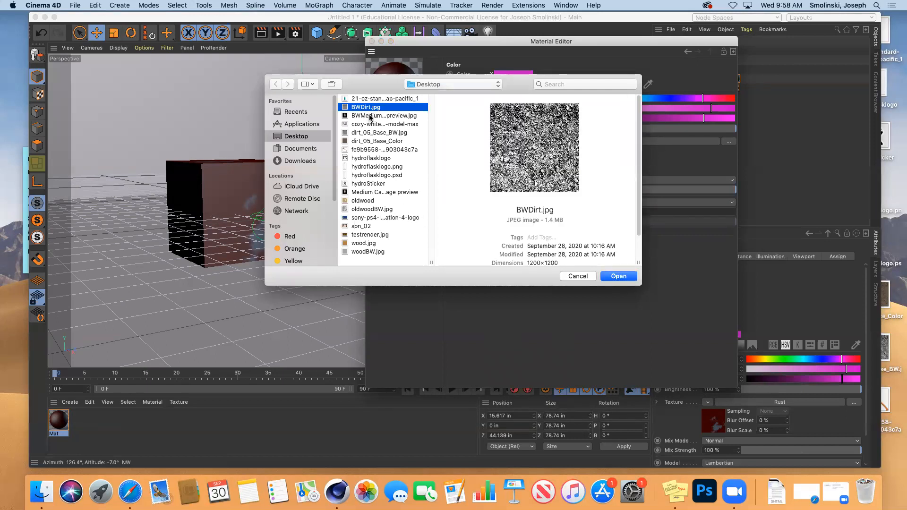
{"action": "left_click", "coordinate": [371, 142]}
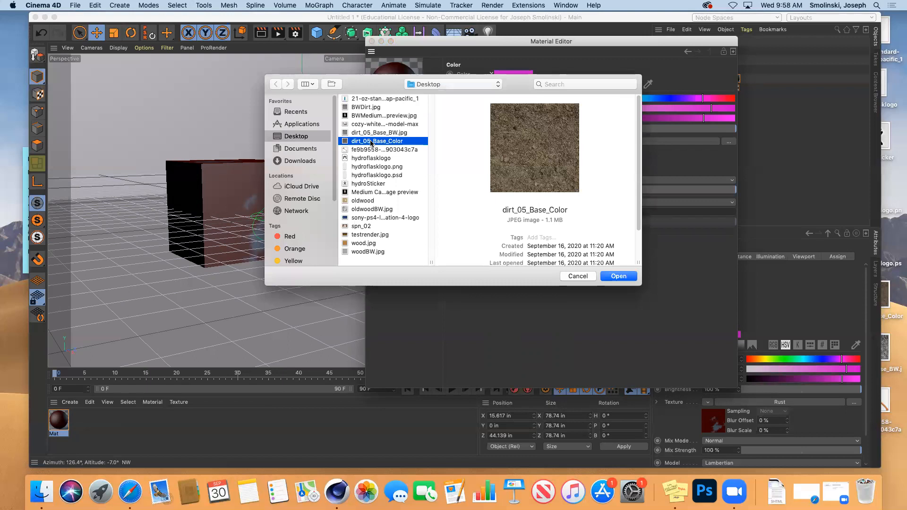
{"action": "left_click", "coordinate": [615, 277]}
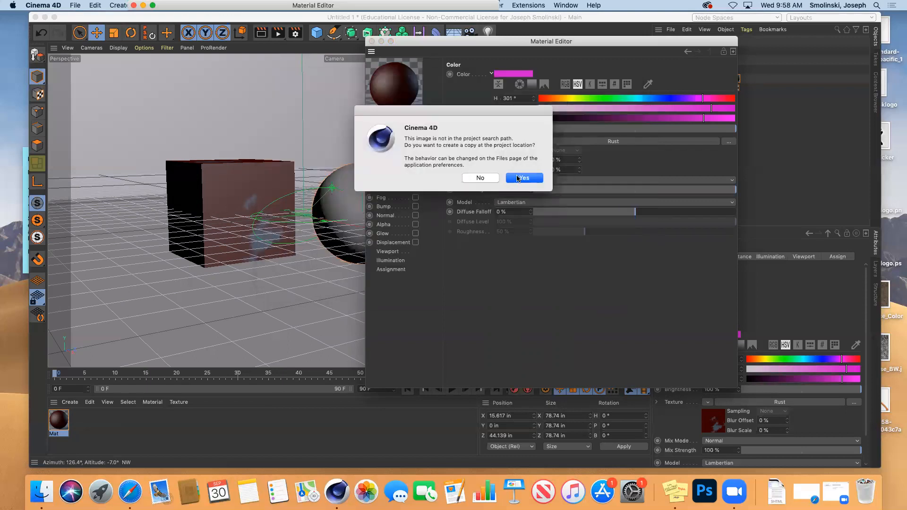
{"action": "left_click", "coordinate": [518, 178]}
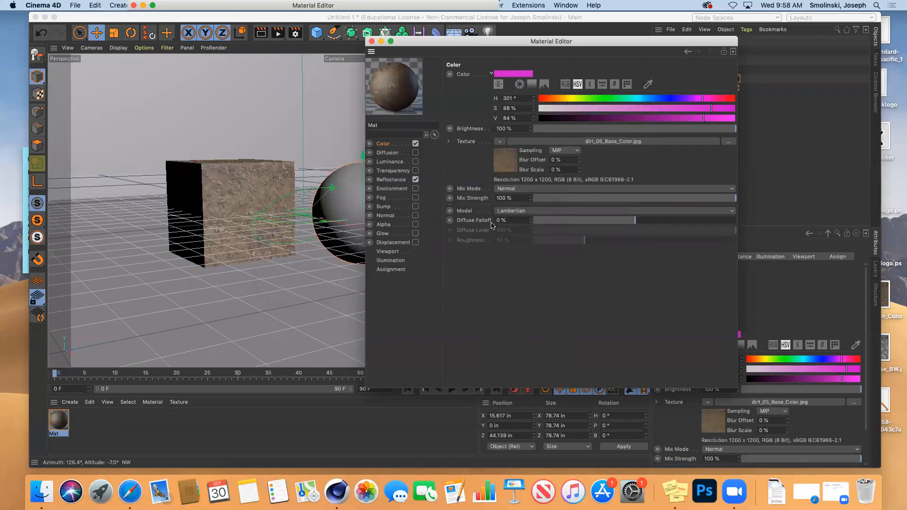
{"action": "left_click", "coordinate": [261, 33]}
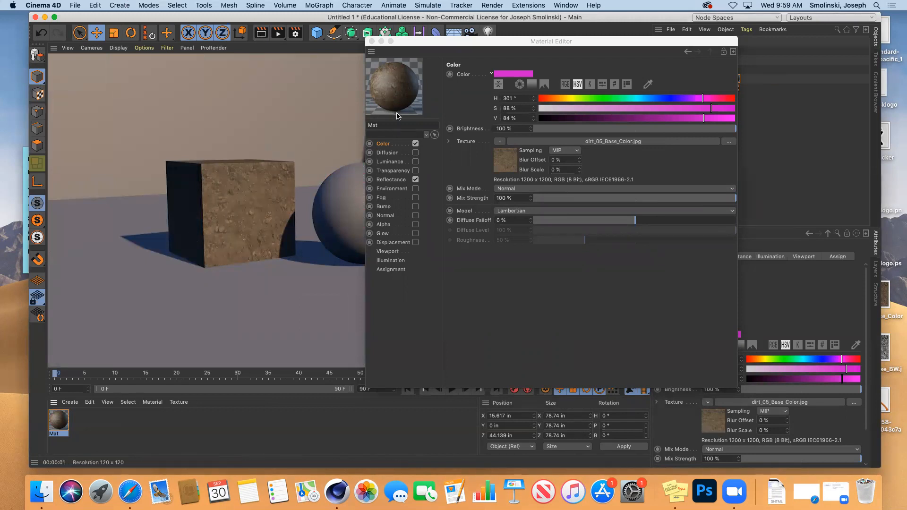
{"action": "left_click", "coordinate": [634, 199]}
{"action": "left_click", "coordinate": [682, 199]}
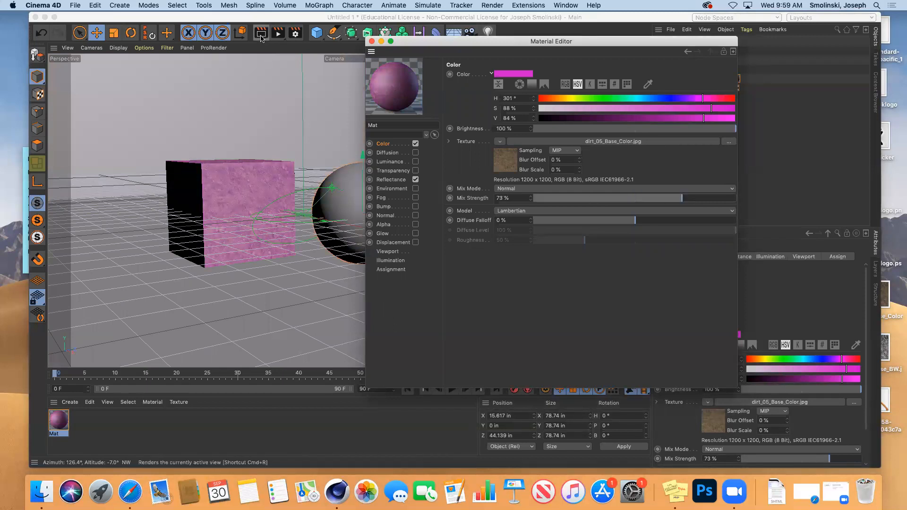
{"action": "left_click", "coordinate": [278, 33]}
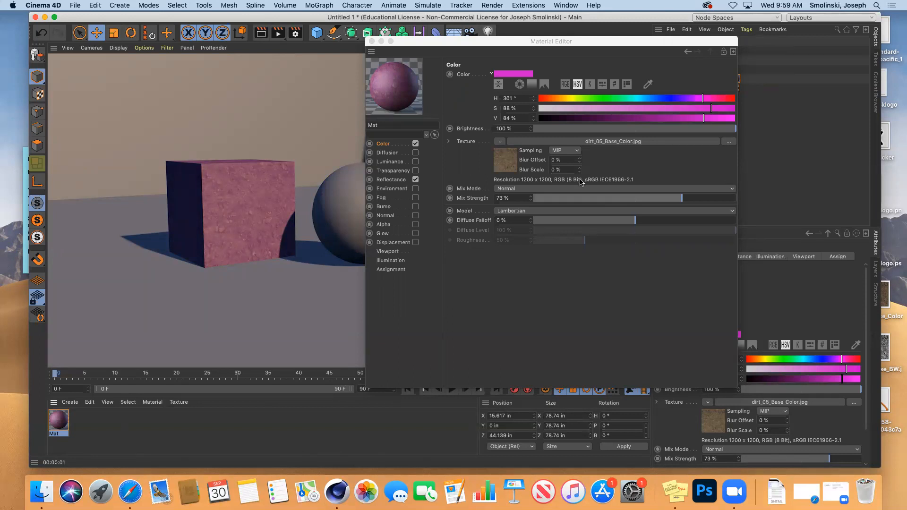
{"action": "left_click_drag", "start_coordinate": [682, 201], "coordinate": [741, 198]}
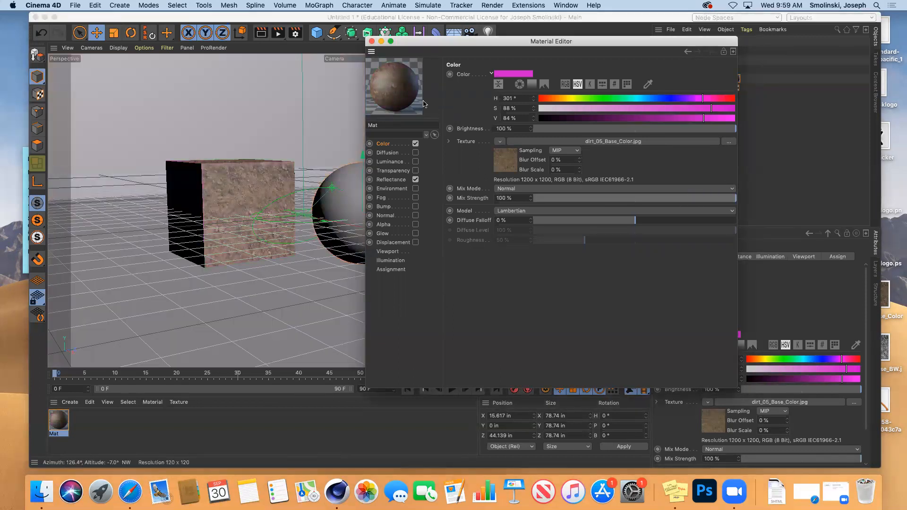
Close the Material Editor and reframe the view on the cube and sphere, undoing a stray sphere move.
{"action": "left_click", "coordinate": [372, 41]}
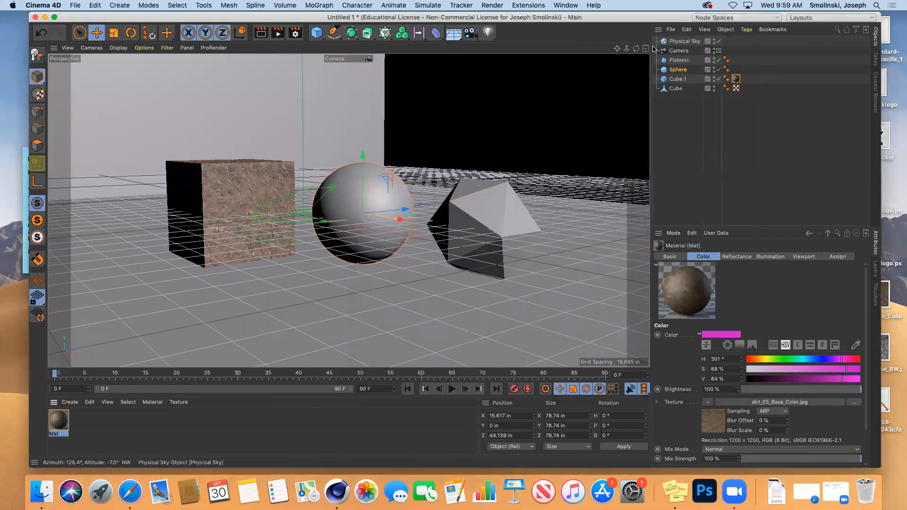
{"action": "left_click_drag", "start_coordinate": [626, 49], "coordinate": [657, 52]}
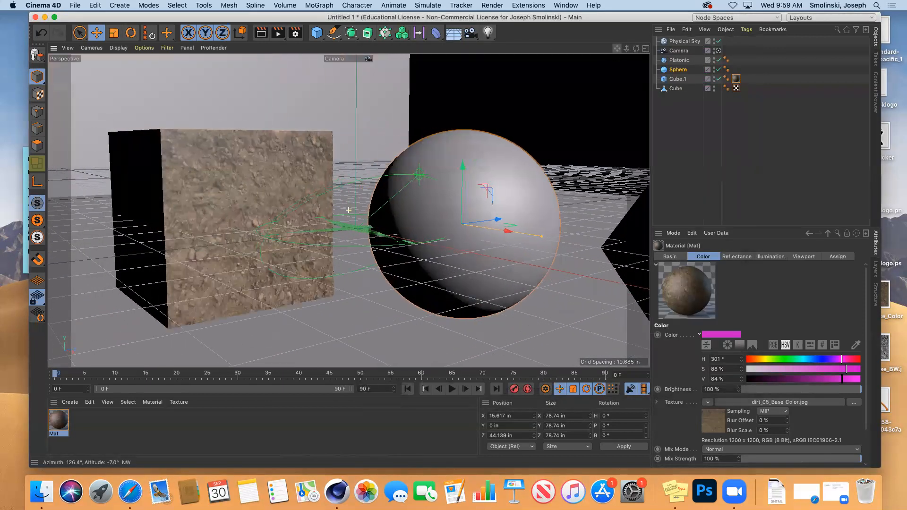
{"action": "scroll", "coordinate": [349, 209], "scroll_direction": "down", "scroll_amount": 10}
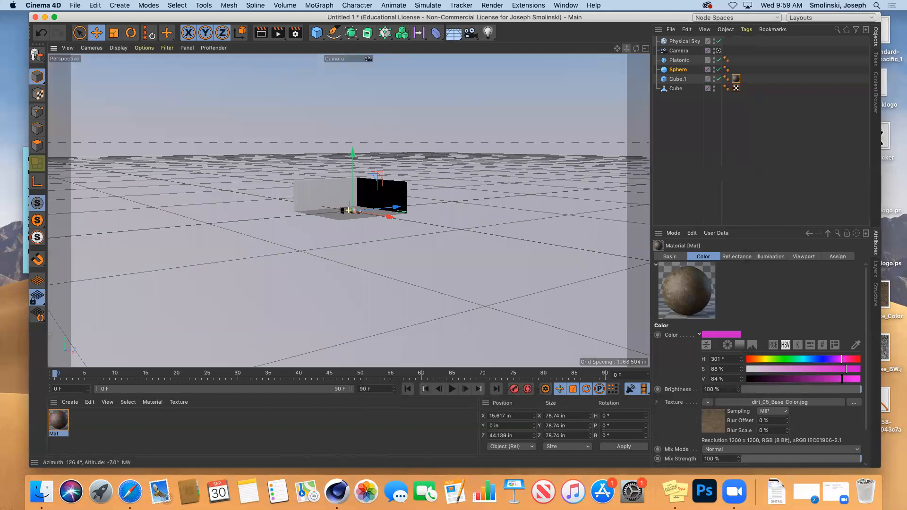
{"action": "left_click_drag", "start_coordinate": [363, 211], "coordinate": [443, 131]}
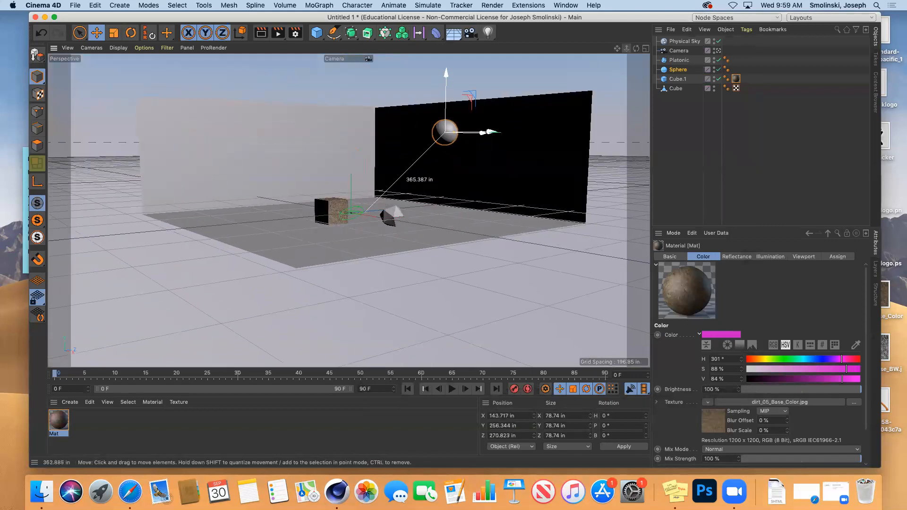
{"action": "key", "text": "super+z"}
{"action": "left_click_drag", "start_coordinate": [627, 49], "coordinate": [813, 53]}
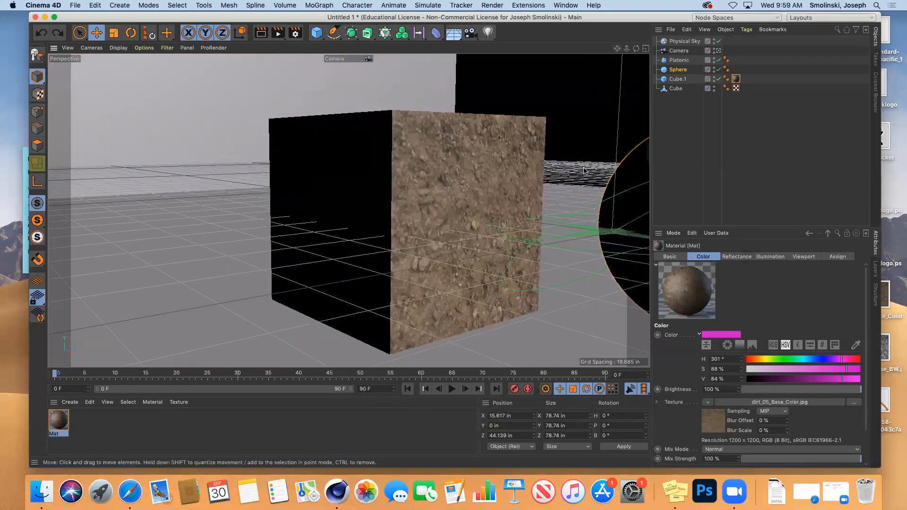
{"action": "left_click_drag", "start_coordinate": [626, 49], "coordinate": [614, 50]}
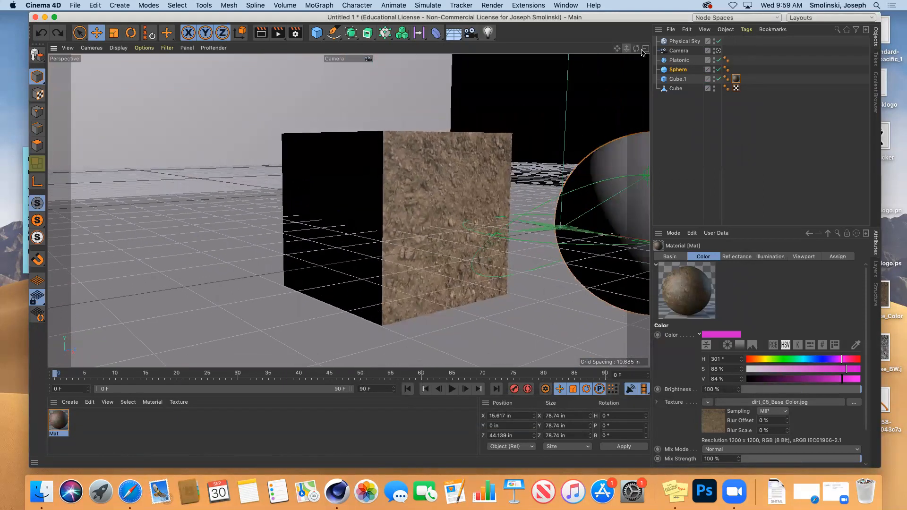
Rotate the Physical Sky to about a 41° heading to relight the cube.
{"action": "left_click", "coordinate": [680, 42]}
{"action": "left_click", "coordinate": [131, 33]}
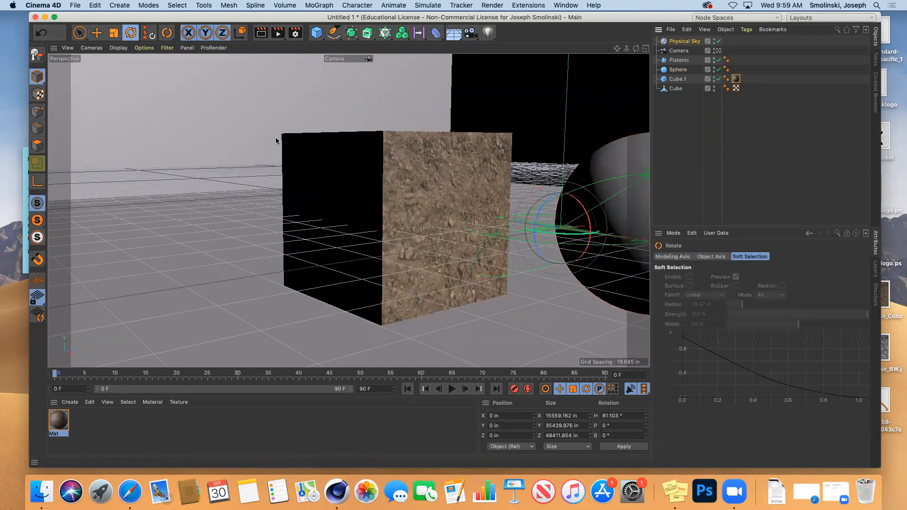
{"action": "left_click_drag", "start_coordinate": [573, 233], "coordinate": [529, 237]}
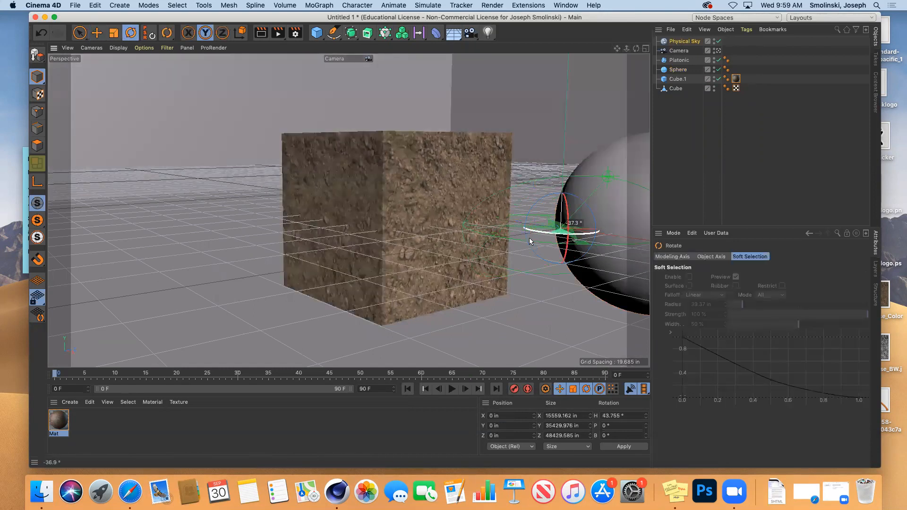
{"action": "left_click_drag", "start_coordinate": [636, 48], "coordinate": [618, 80]}
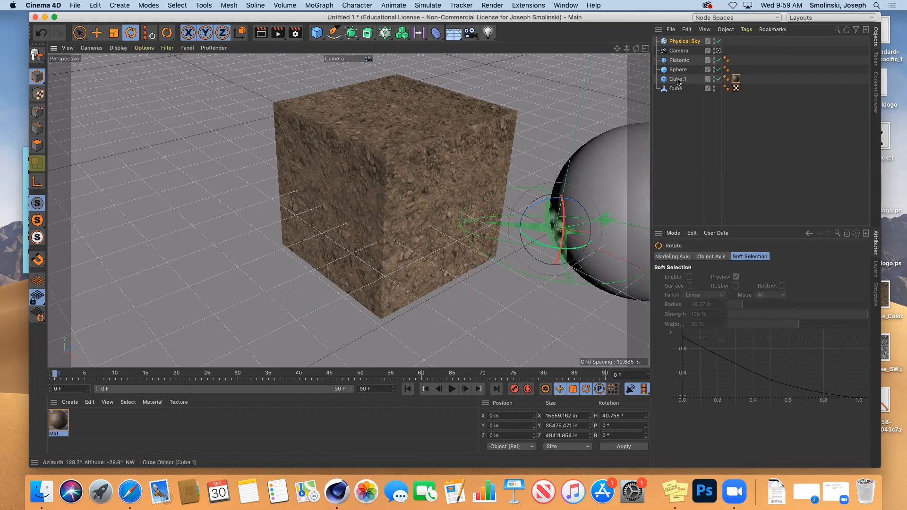
Set the cube's material tag projection to Spherical and render a test.
{"action": "left_click", "coordinate": [735, 79]}
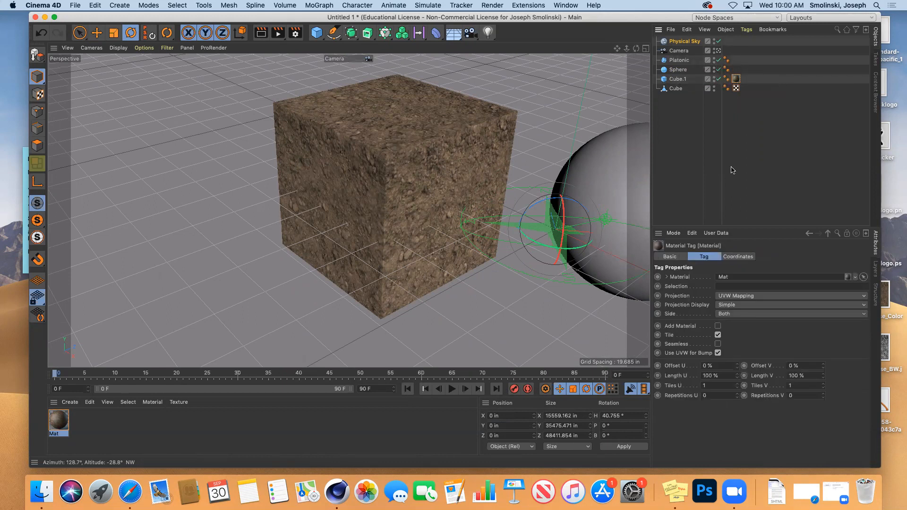
{"action": "left_click", "coordinate": [749, 297]}
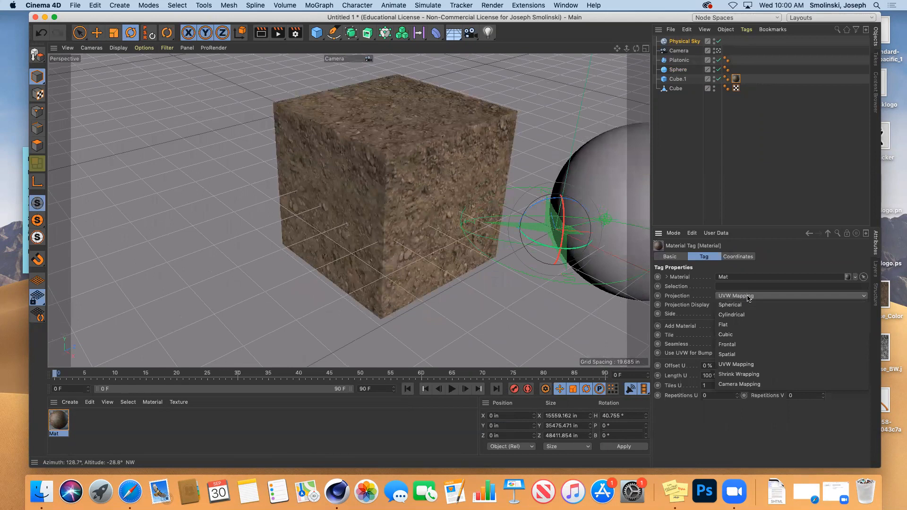
{"action": "left_click", "coordinate": [745, 305]}
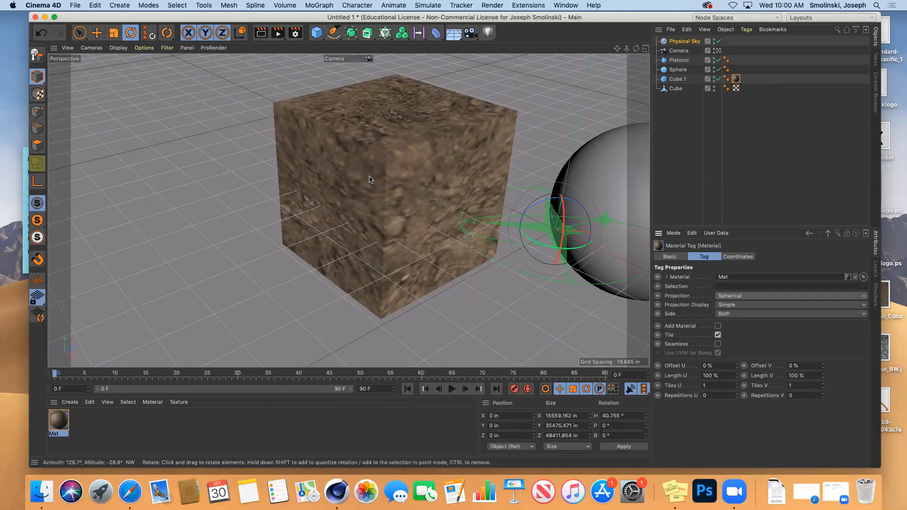
{"action": "left_click", "coordinate": [260, 33]}
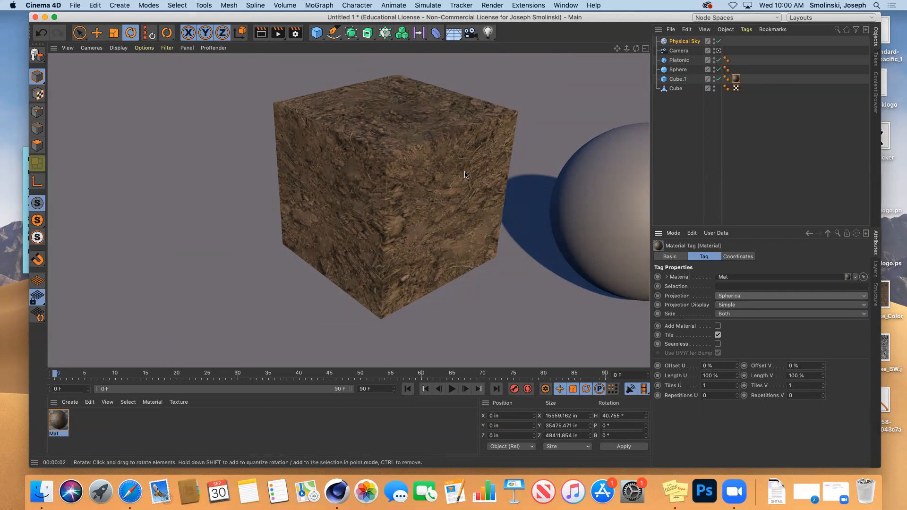
Change the tag's projection to Cubic, then to UVW Mapping.
{"action": "left_click", "coordinate": [739, 296]}
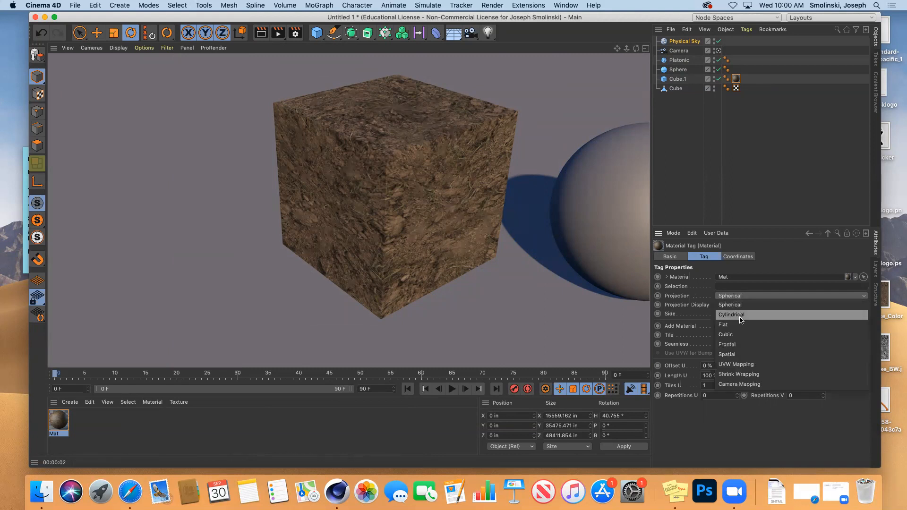
{"action": "left_click", "coordinate": [739, 333]}
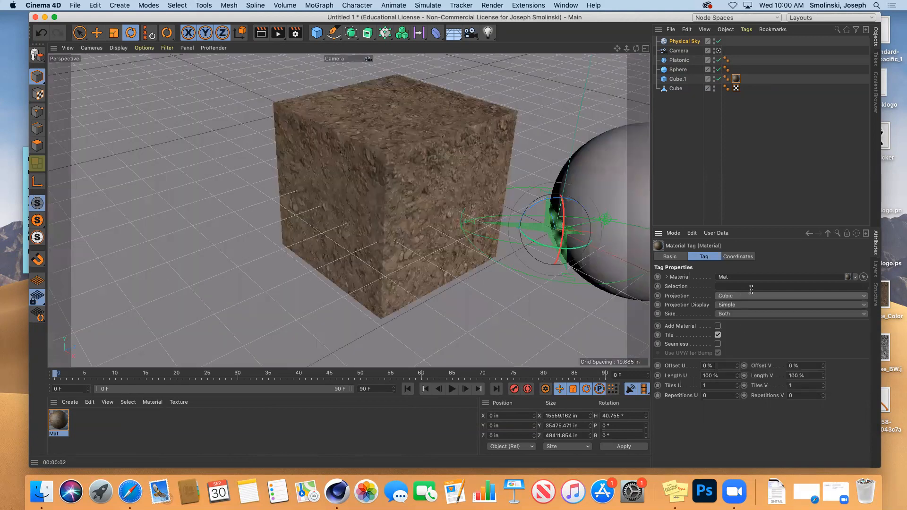
{"action": "left_click", "coordinate": [745, 298]}
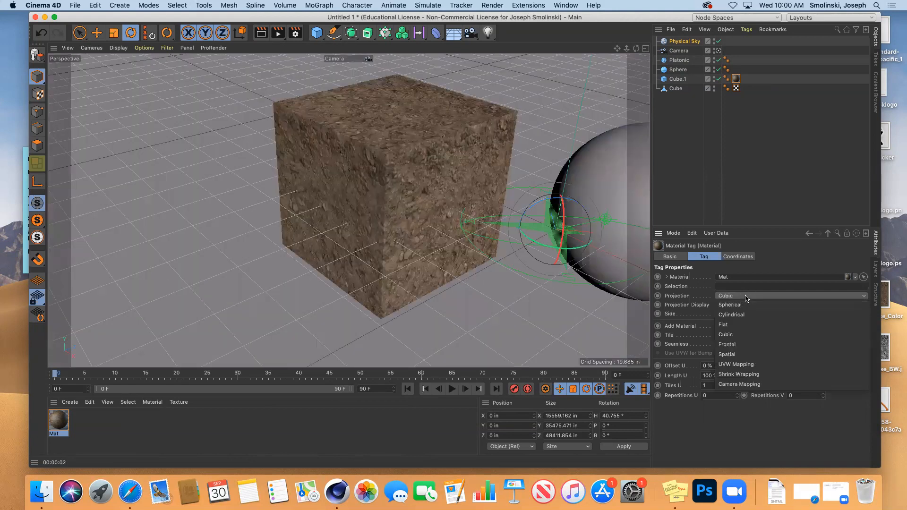
{"action": "left_click", "coordinate": [755, 365]}
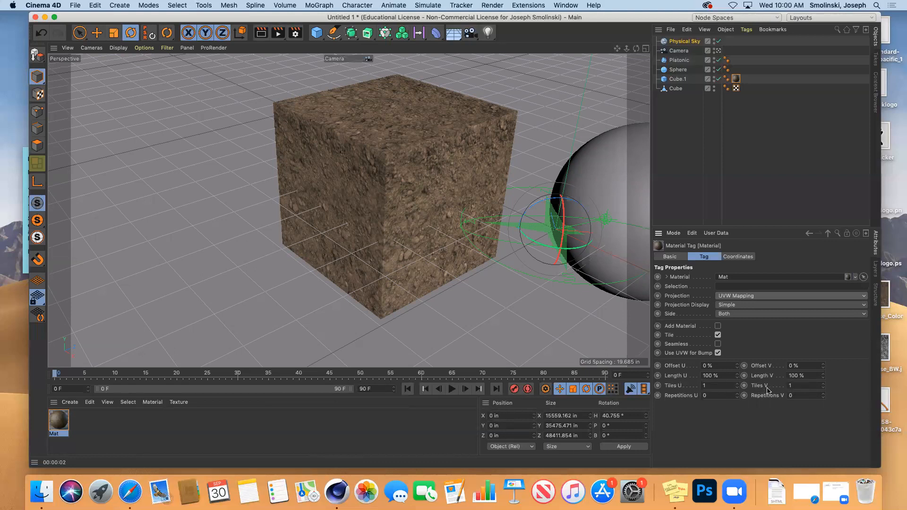
Tile the dirt texture 2 × 2 in U and V, enable Seamless, and test-render each change.
{"action": "left_click", "coordinate": [714, 386]}
{"action": "type", "text": "2"}
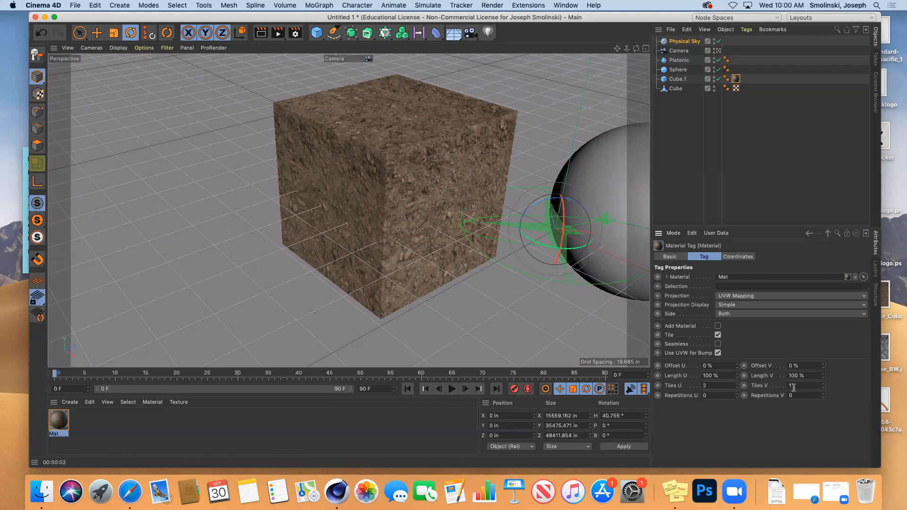
{"action": "left_click", "coordinate": [798, 386]}
{"action": "key", "text": "Return"}
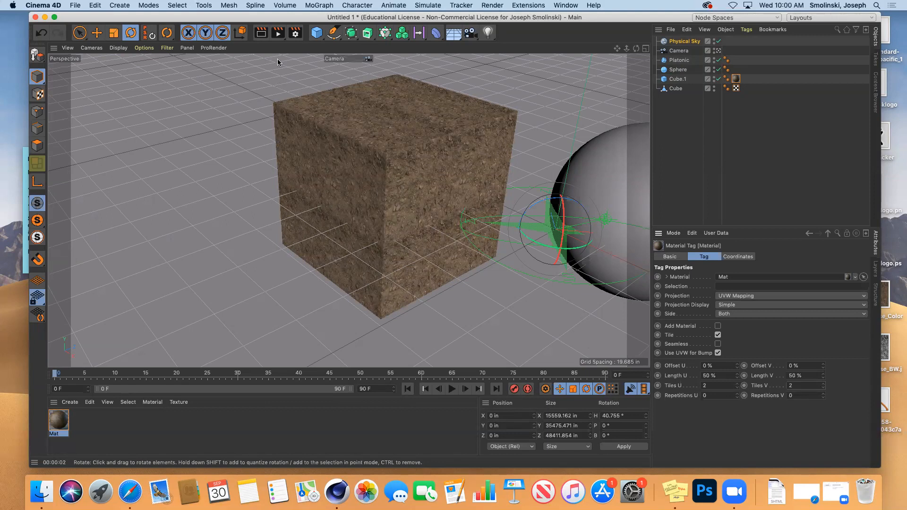
{"action": "left_click", "coordinate": [261, 33]}
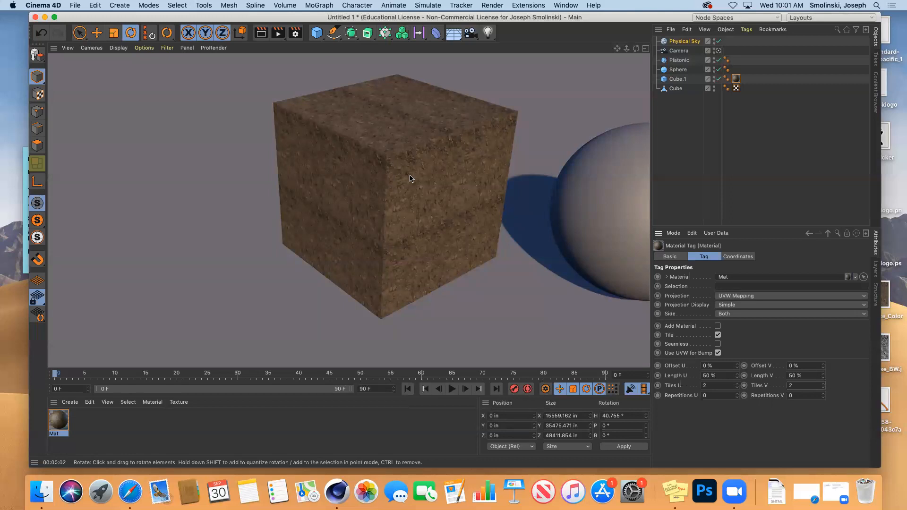
{"action": "left_click", "coordinate": [718, 345]}
{"action": "left_click", "coordinate": [260, 36]}
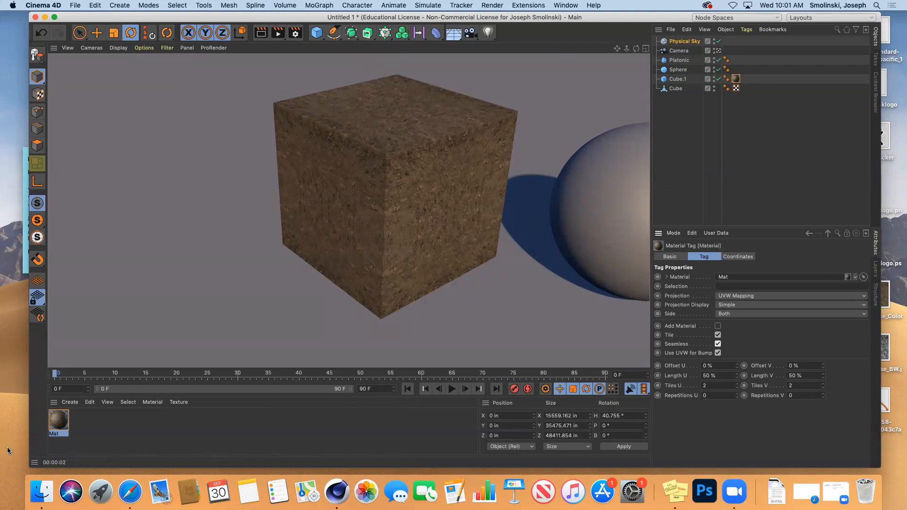
Replace Mat's colour texture with the oldwood.jpg image.
{"action": "double_click", "coordinate": [59, 421]}
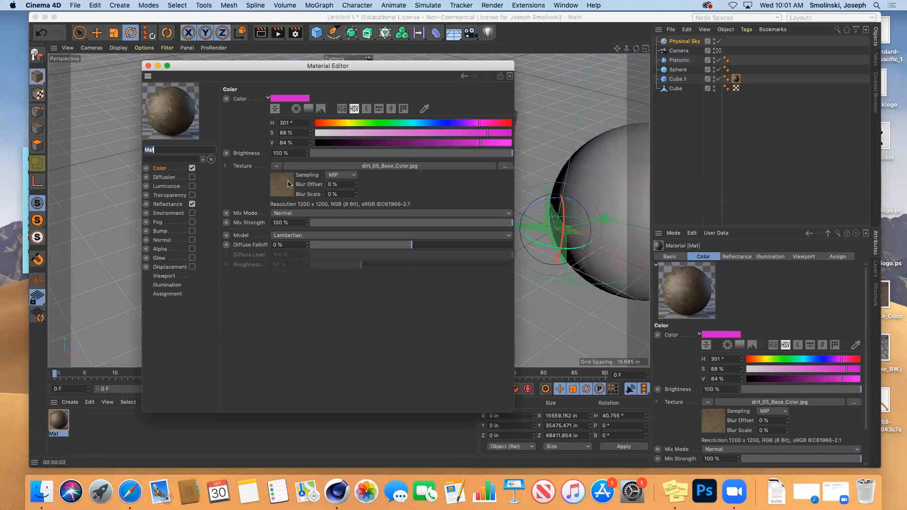
{"action": "left_click", "coordinate": [276, 166]}
{"action": "left_click", "coordinate": [287, 185]}
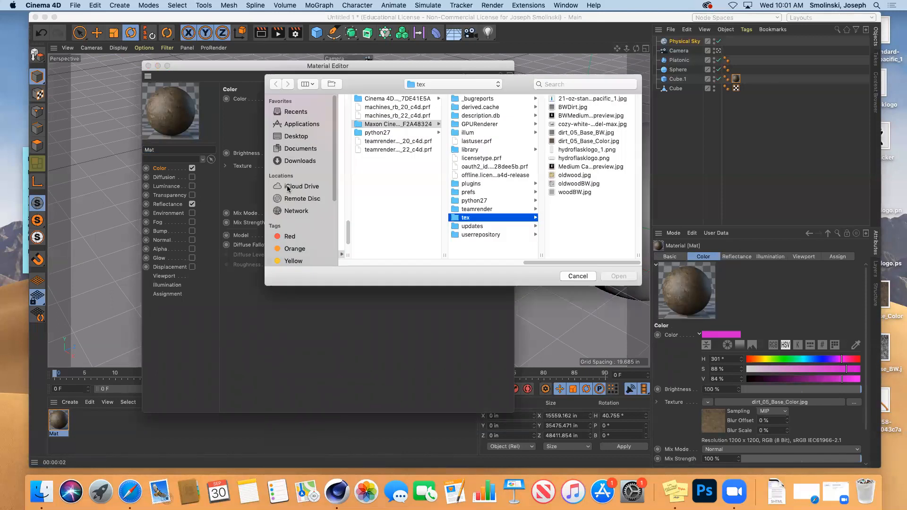
{"action": "left_click", "coordinate": [570, 176]}
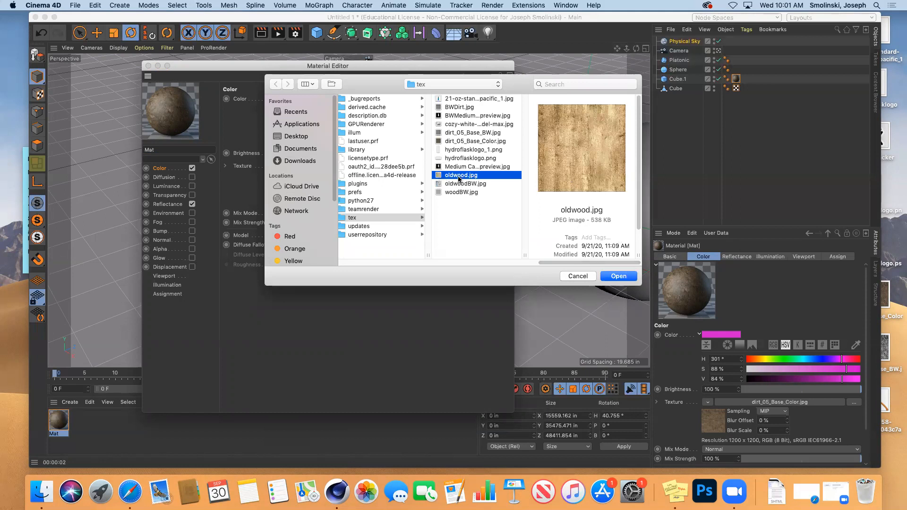
{"action": "left_click", "coordinate": [619, 277]}
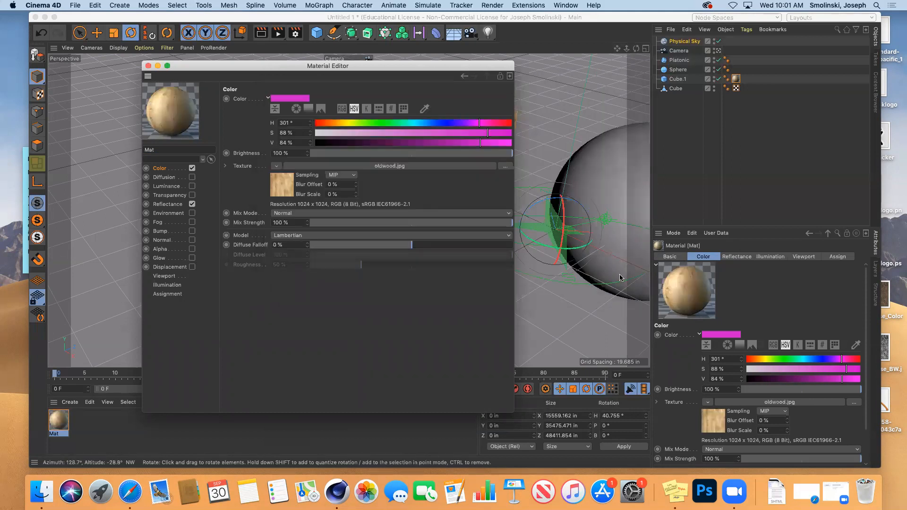
Close the Material Editor, render the wooden cube, and reopen Mat's colour texture options.
{"action": "left_click", "coordinate": [148, 66]}
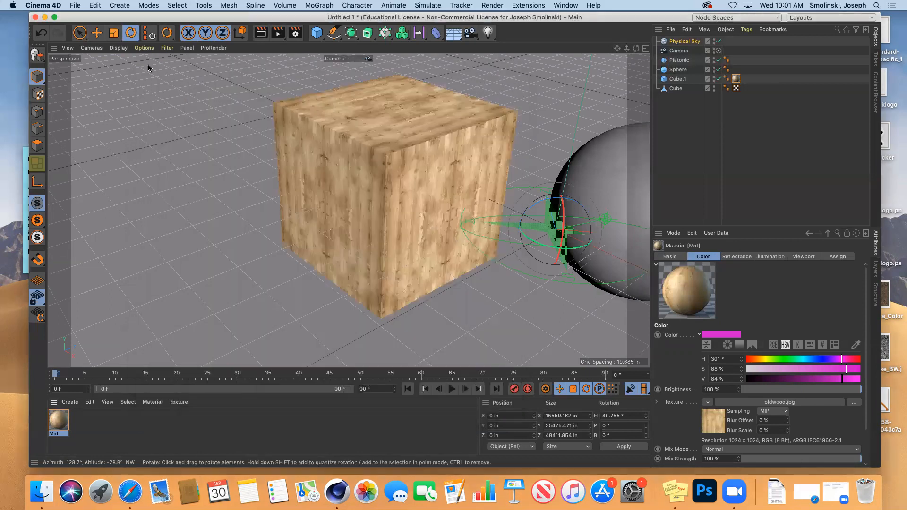
{"action": "left_click", "coordinate": [257, 33]}
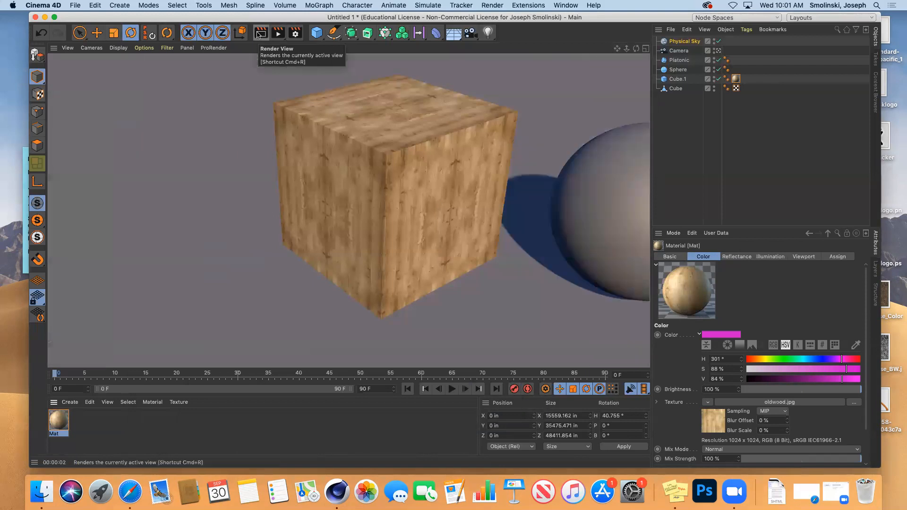
{"action": "double_click", "coordinate": [58, 419]}
{"action": "left_click", "coordinate": [276, 166]}
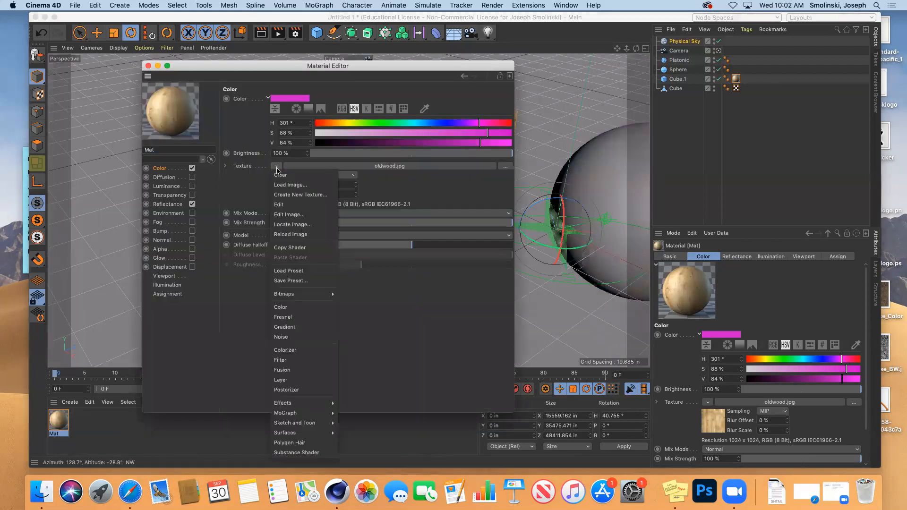
Browse Documents > 3DAnimation > illum for a new image, cancel, and switch to Safari.
{"action": "left_click", "coordinate": [285, 185]}
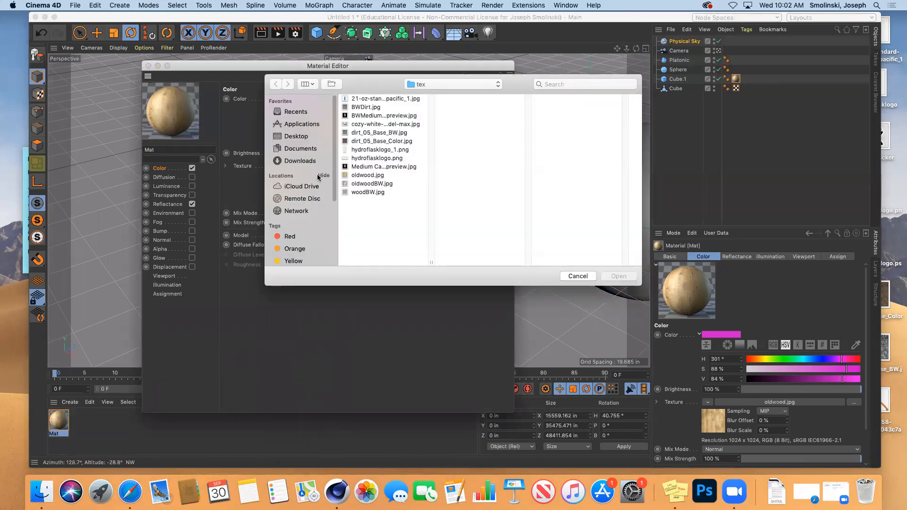
{"action": "left_click", "coordinate": [294, 150]}
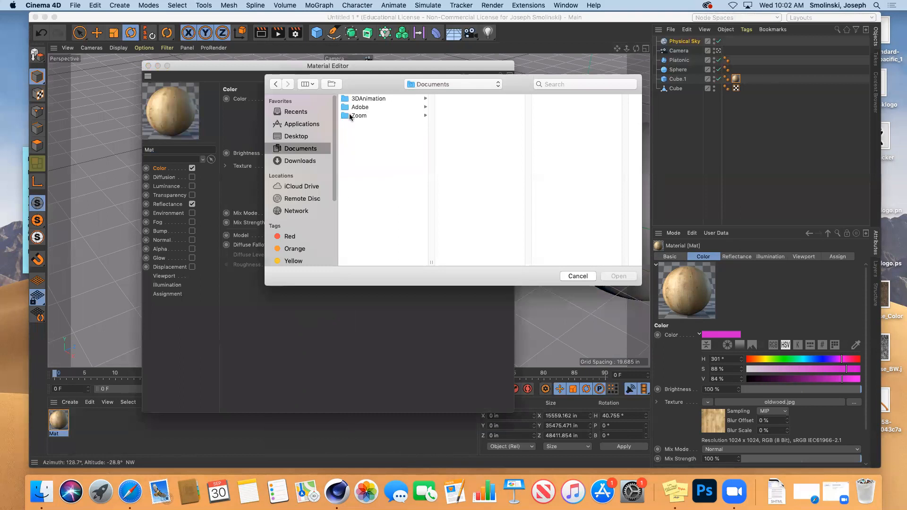
{"action": "left_click", "coordinate": [370, 98]}
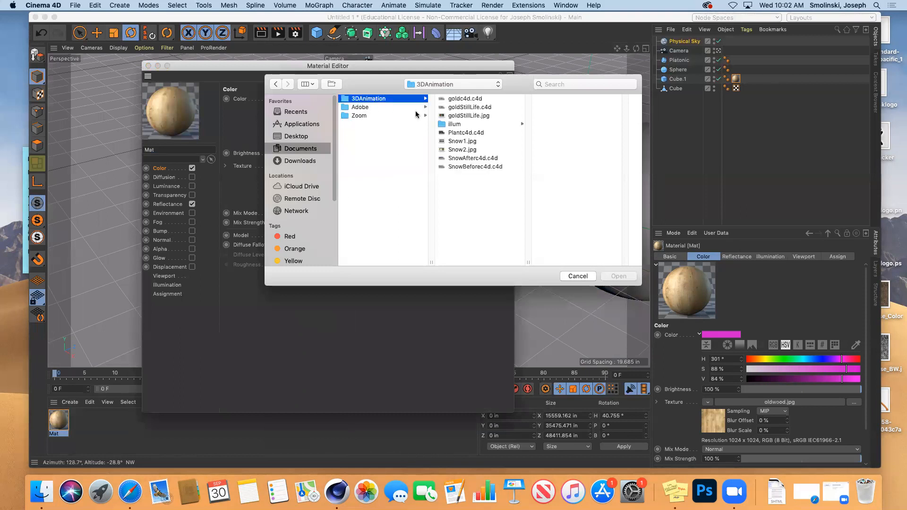
{"action": "left_click", "coordinate": [466, 126]}
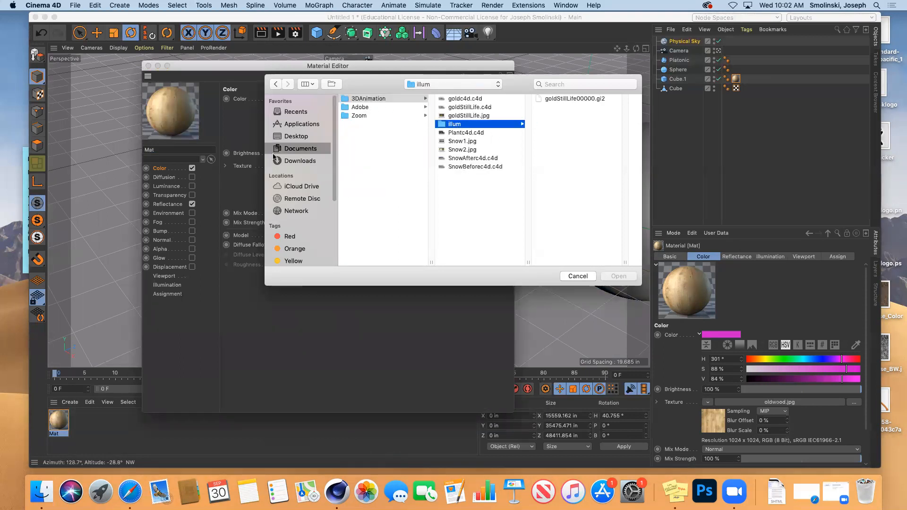
{"action": "left_click", "coordinate": [577, 276]}
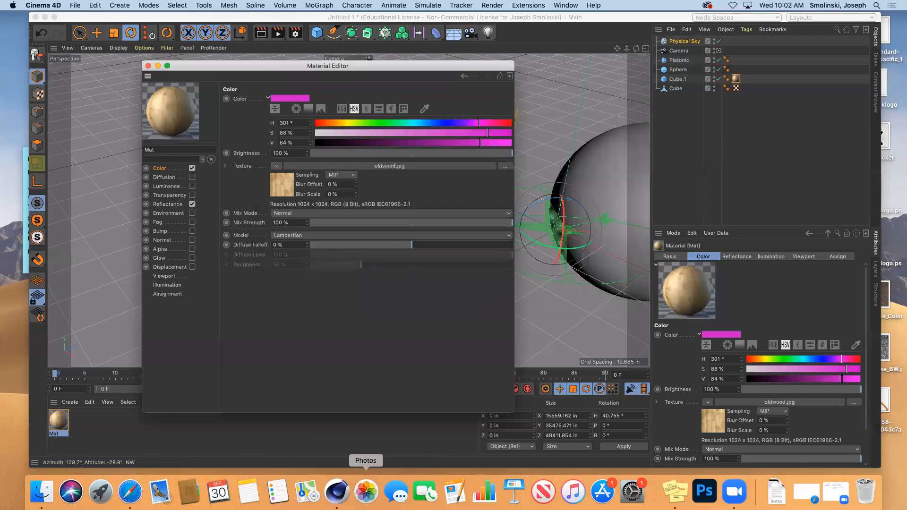
{"action": "left_click", "coordinate": [130, 491]}
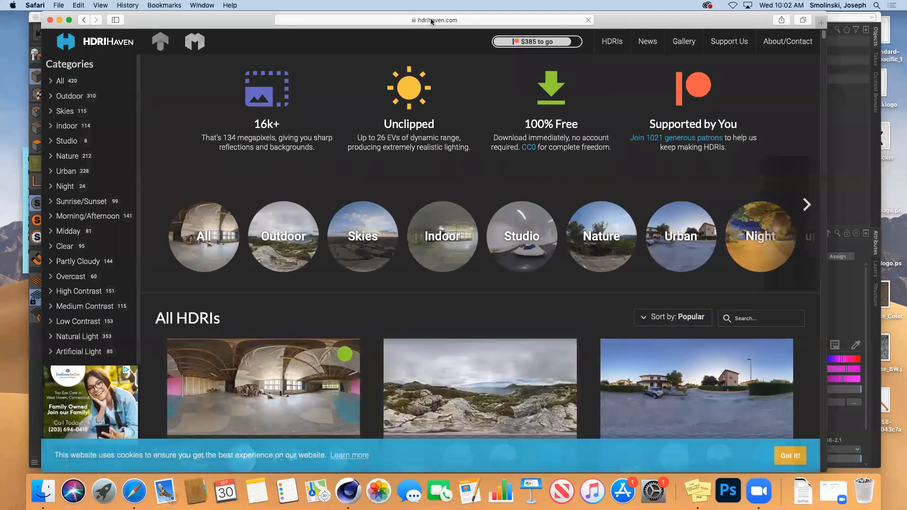
Search Google Images for 'seamless texture'.
{"action": "left_click", "coordinate": [431, 21]}
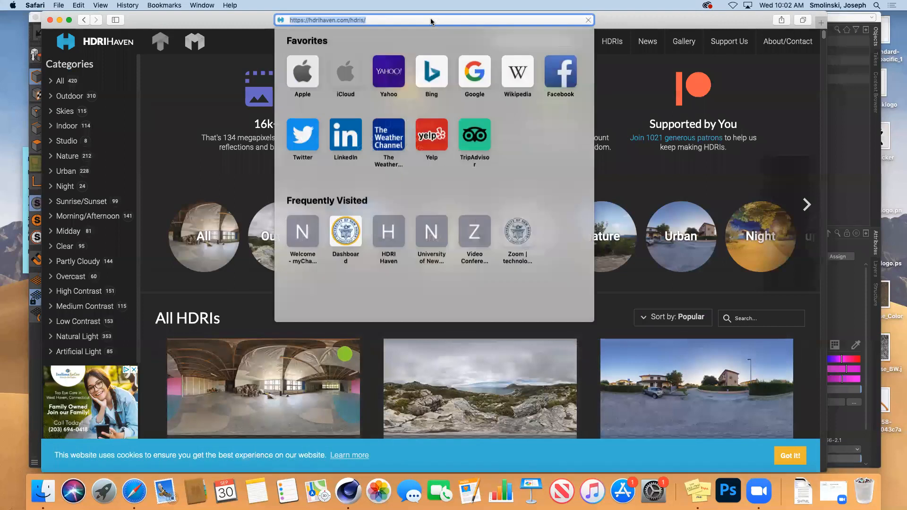
{"action": "type", "text": "seamless e"}
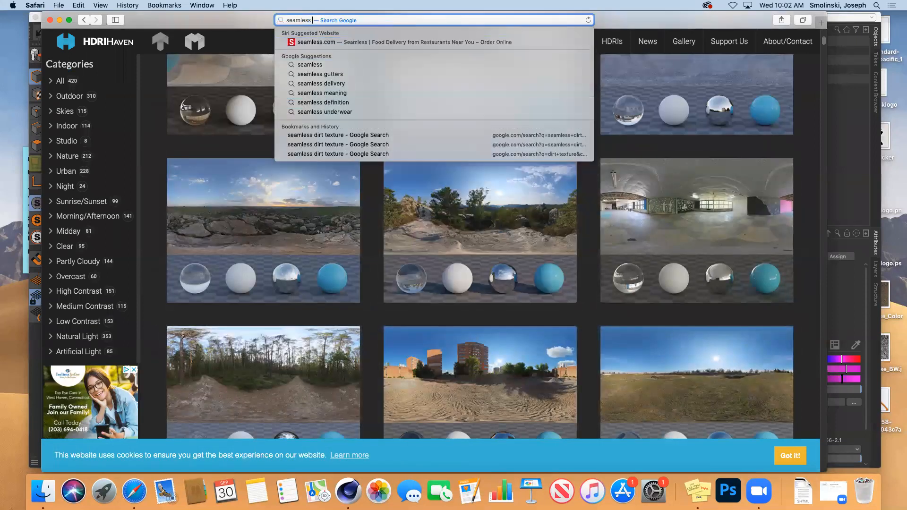
{"action": "key", "text": "BackSpace"}
{"action": "type", "text": "texture"}
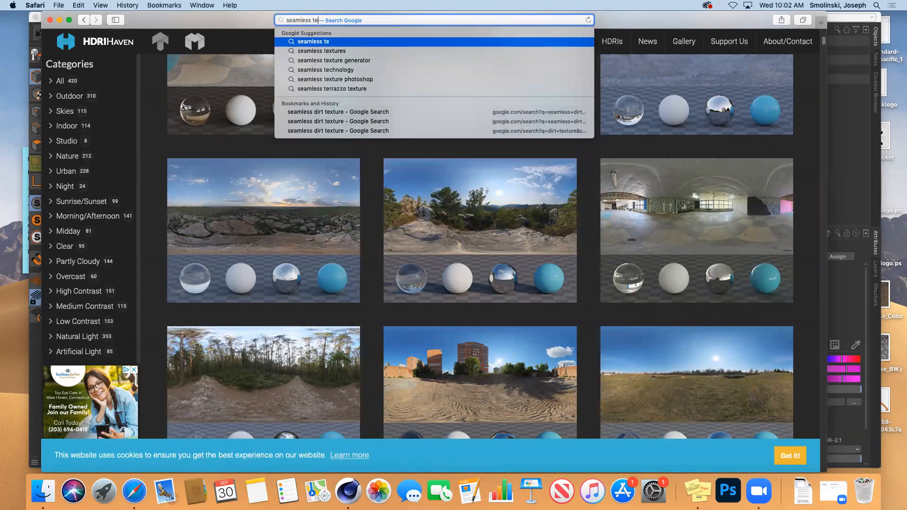
{"action": "key", "text": "Return"}
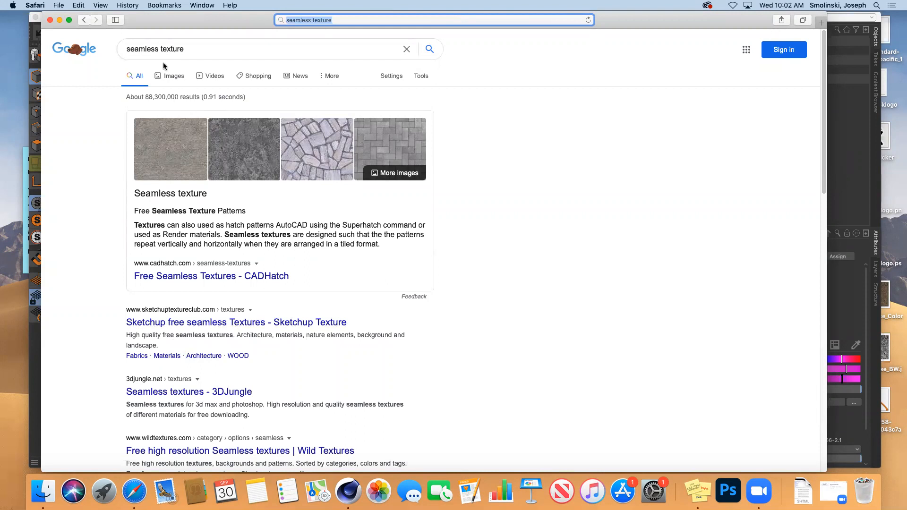
{"action": "left_click", "coordinate": [175, 77]}
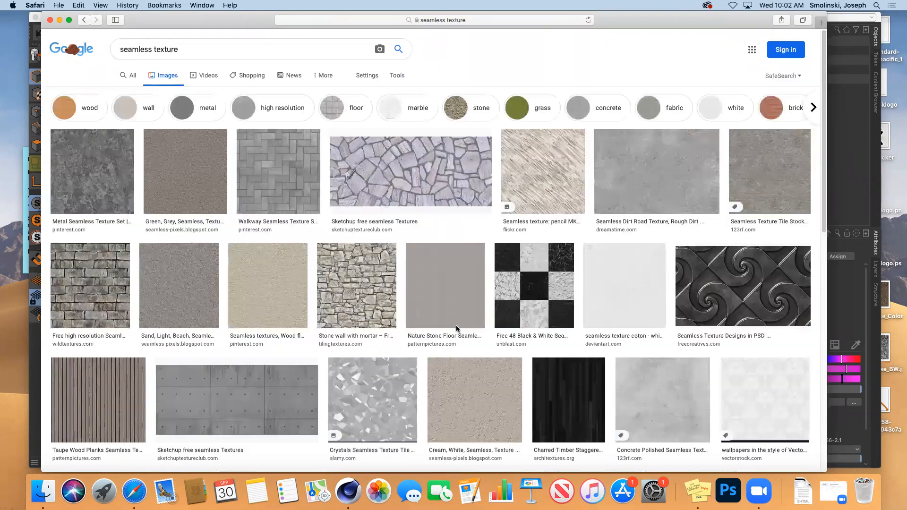
Save the 512×512 stone-wall-with-mortar texture image to the Desktop.
{"action": "left_click", "coordinate": [357, 303]}
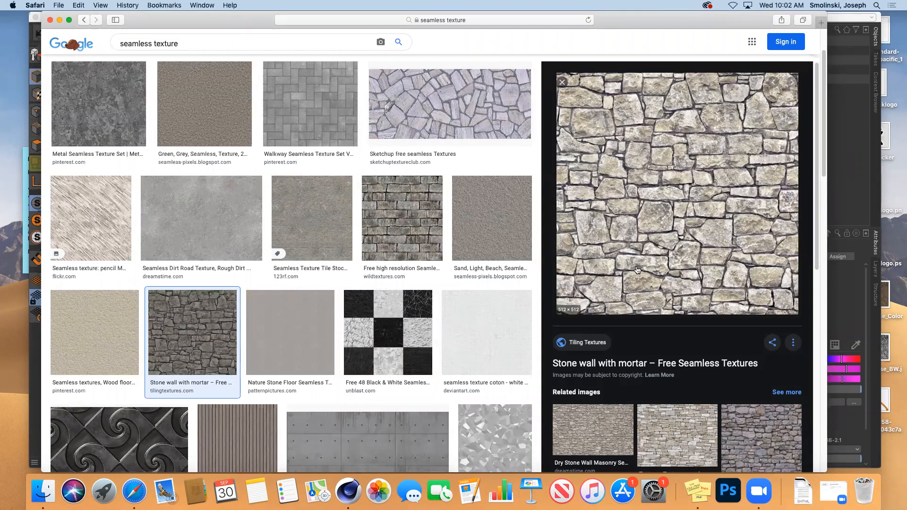
{"action": "left_click", "coordinate": [652, 283], "text": "alt"}
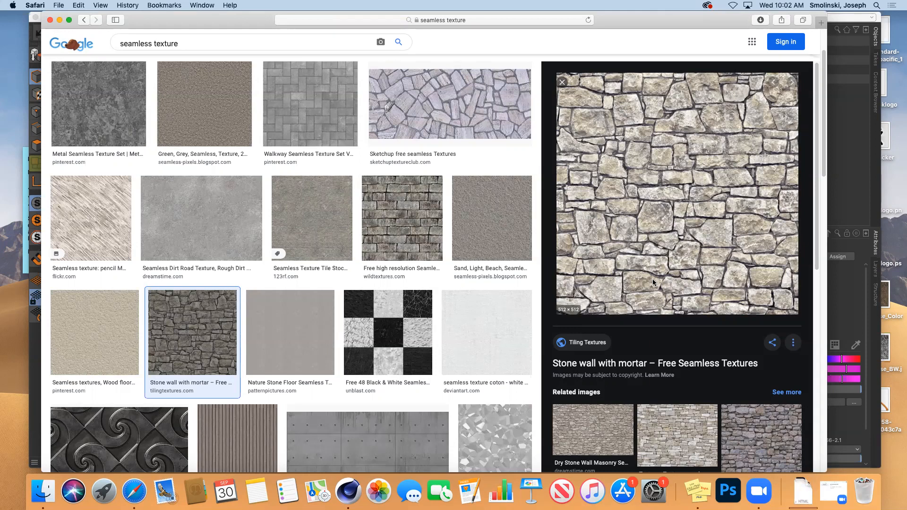
{"action": "right_click", "coordinate": [652, 282]}
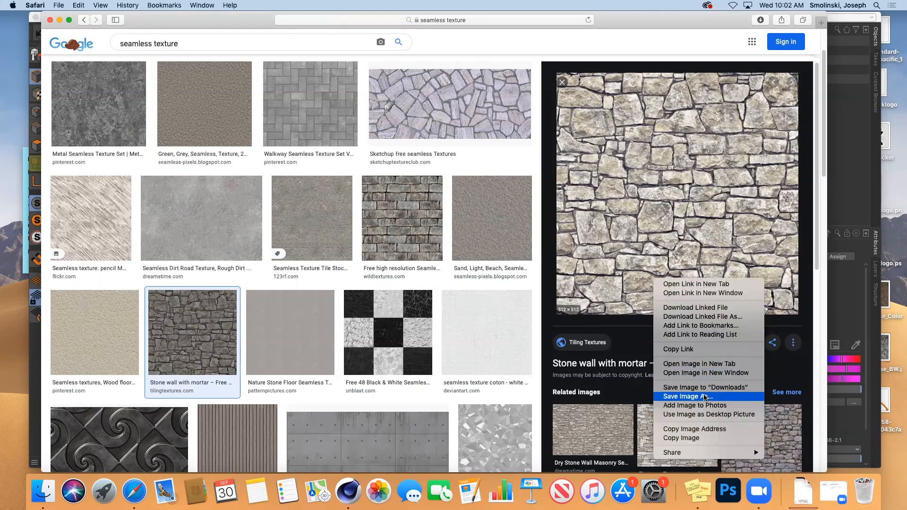
{"action": "left_click", "coordinate": [705, 398]}
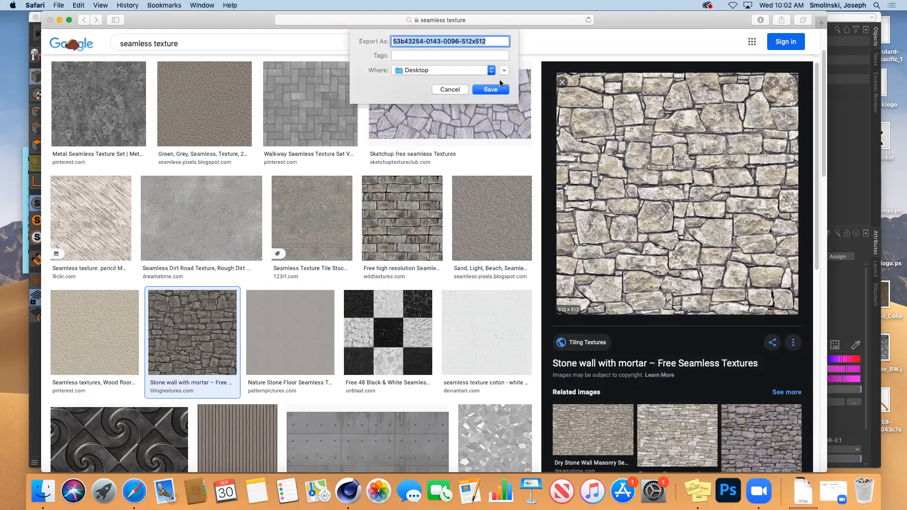
{"action": "left_click", "coordinate": [494, 92]}
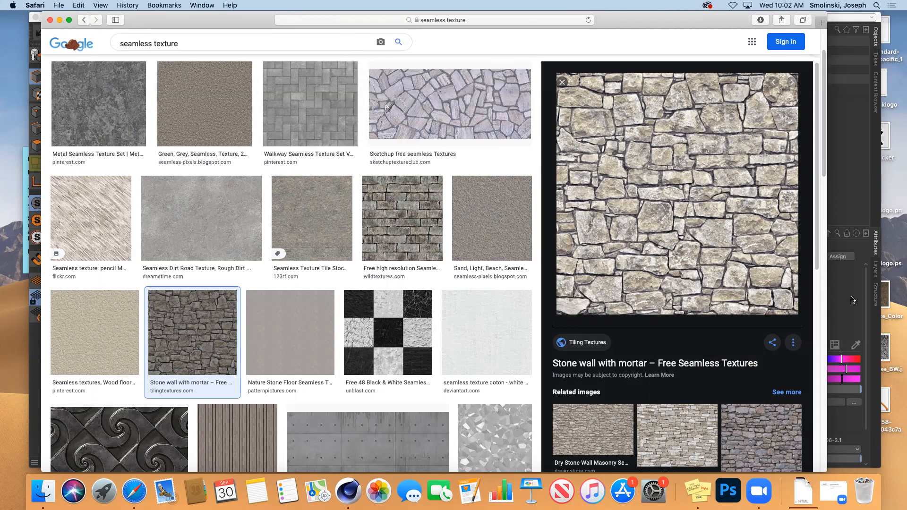
{"action": "left_click", "coordinate": [852, 300]}
{"action": "left_click", "coordinate": [277, 166]}
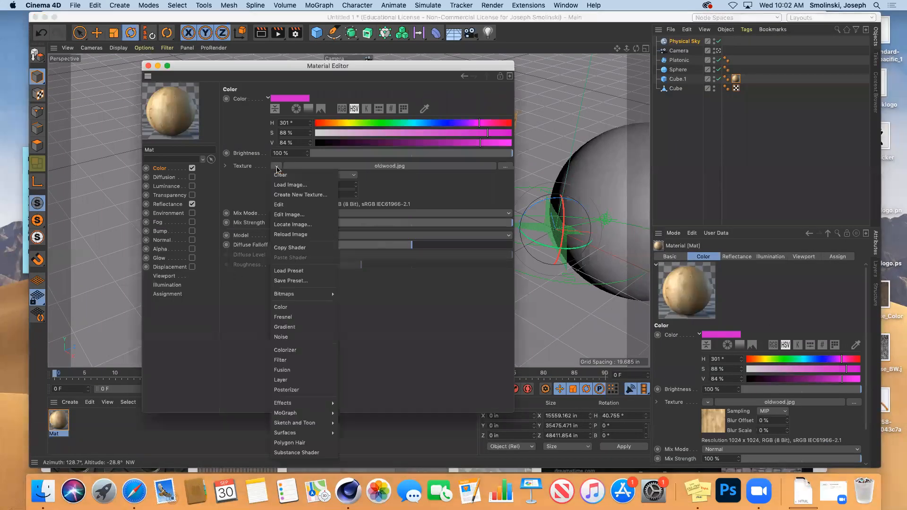
{"action": "left_click", "coordinate": [288, 185]}
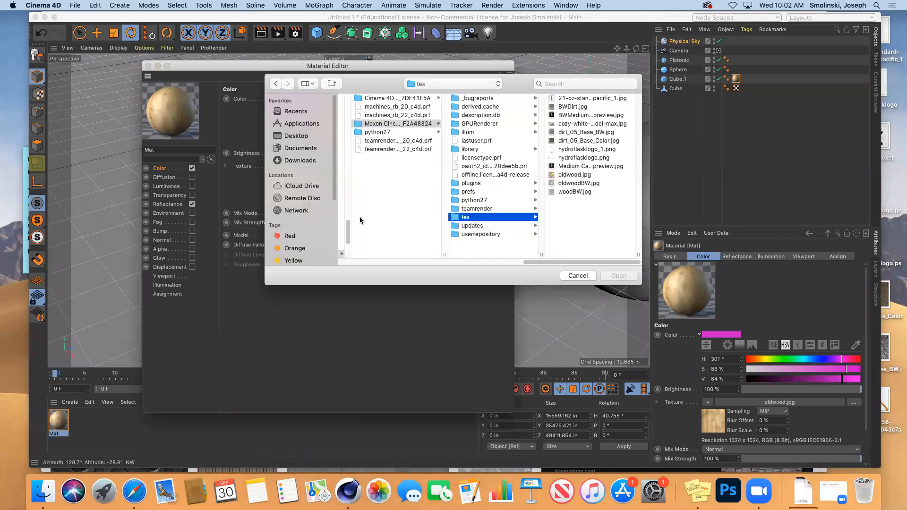
{"action": "left_click", "coordinate": [312, 163]}
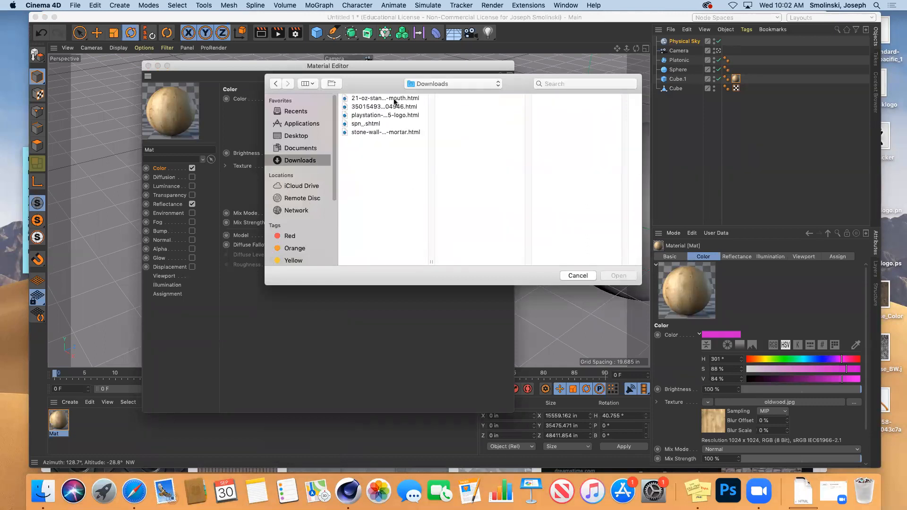
{"action": "left_click", "coordinate": [395, 133]}
{"action": "key", "text": "space"}
{"action": "key", "text": "space"}
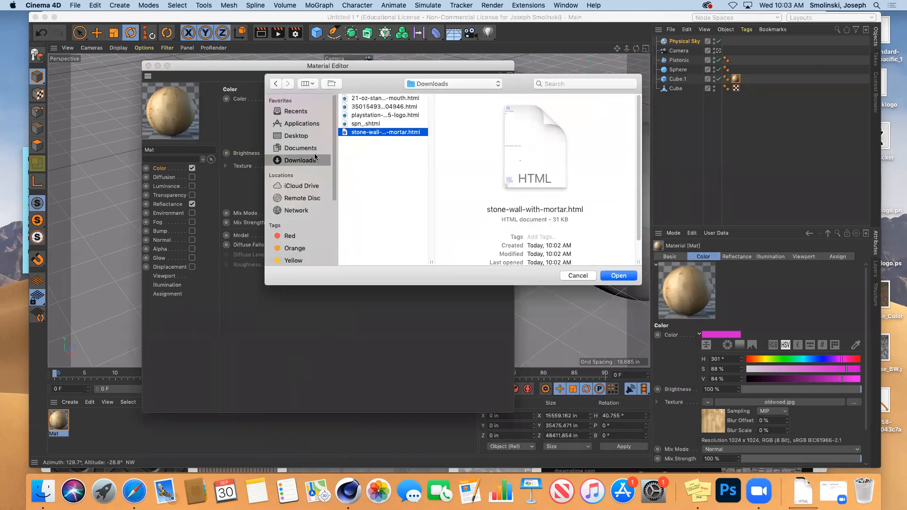
{"action": "left_click", "coordinate": [301, 148]}
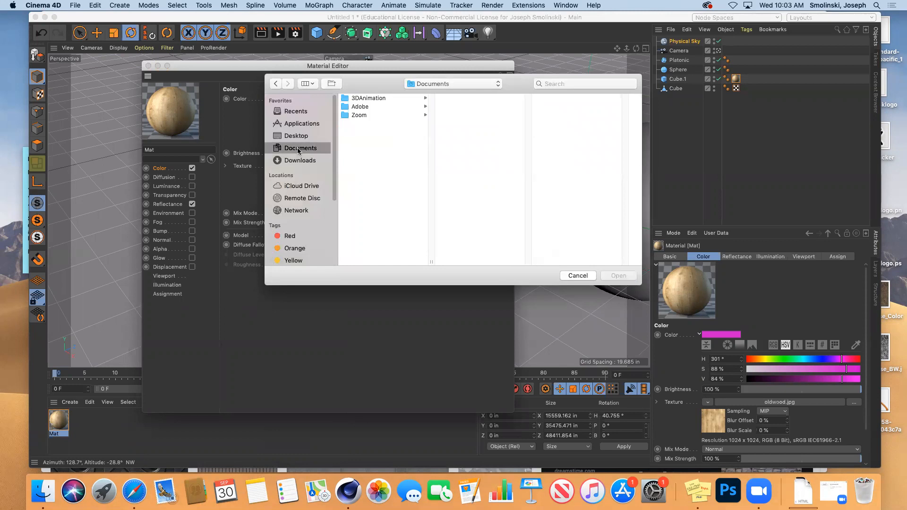
{"action": "left_click", "coordinate": [297, 136]}
{"action": "left_click", "coordinate": [366, 106]}
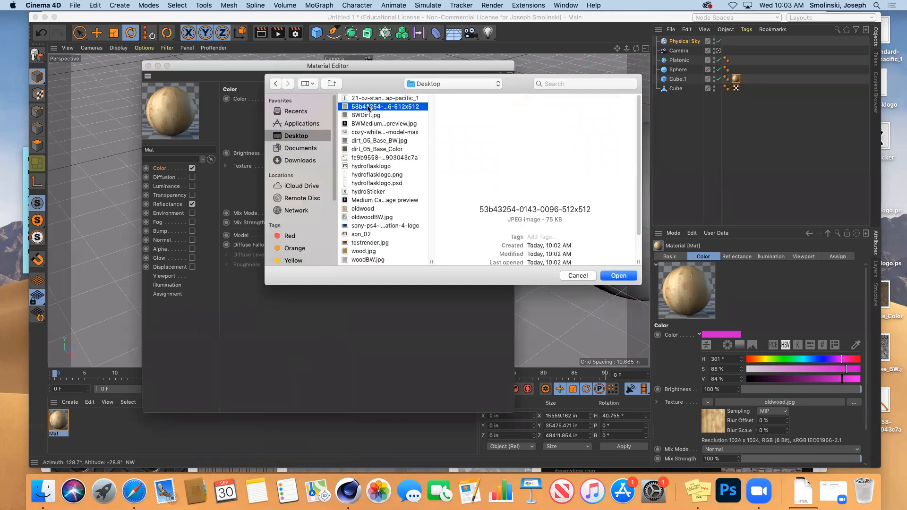
{"action": "left_click", "coordinate": [618, 276]}
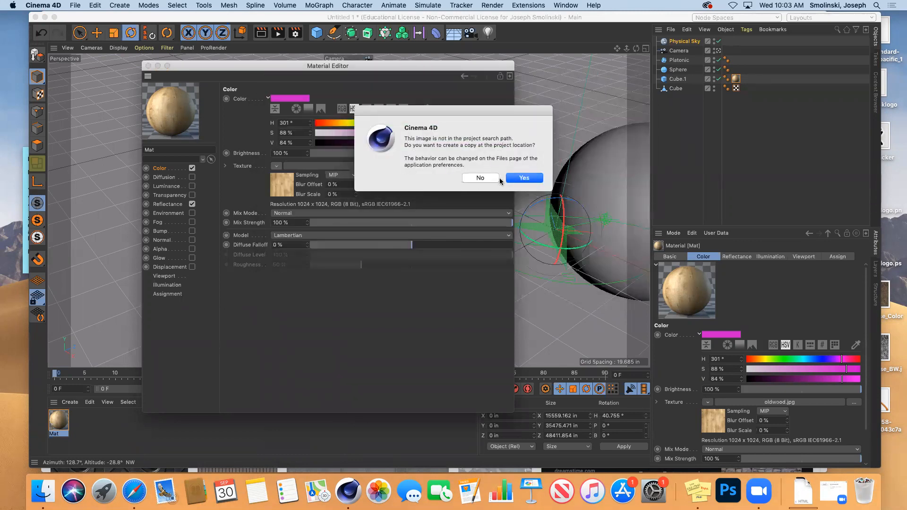
{"action": "left_click", "coordinate": [527, 179]}
{"action": "left_click", "coordinate": [148, 66]}
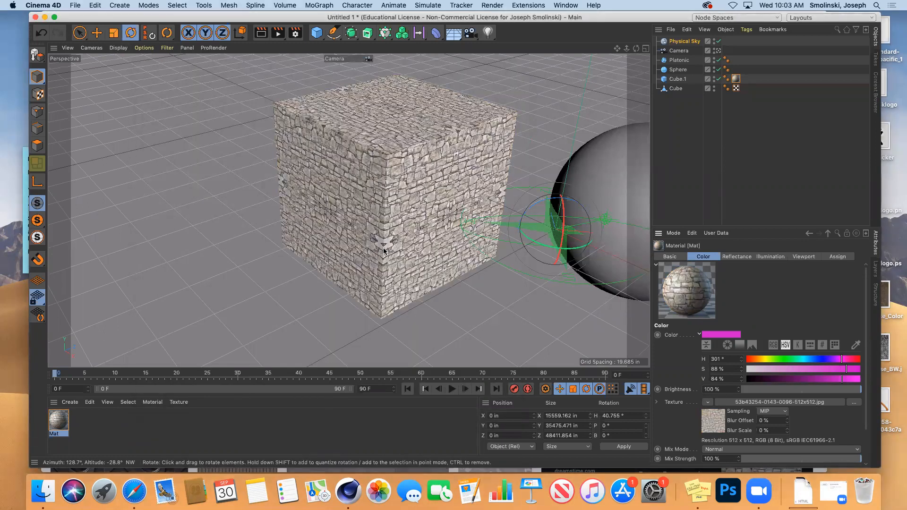
Search the Content Browser presets for 'wood' and preview wood.jpg.
{"action": "left_click", "coordinate": [875, 96]}
{"action": "left_click", "coordinate": [856, 29]}
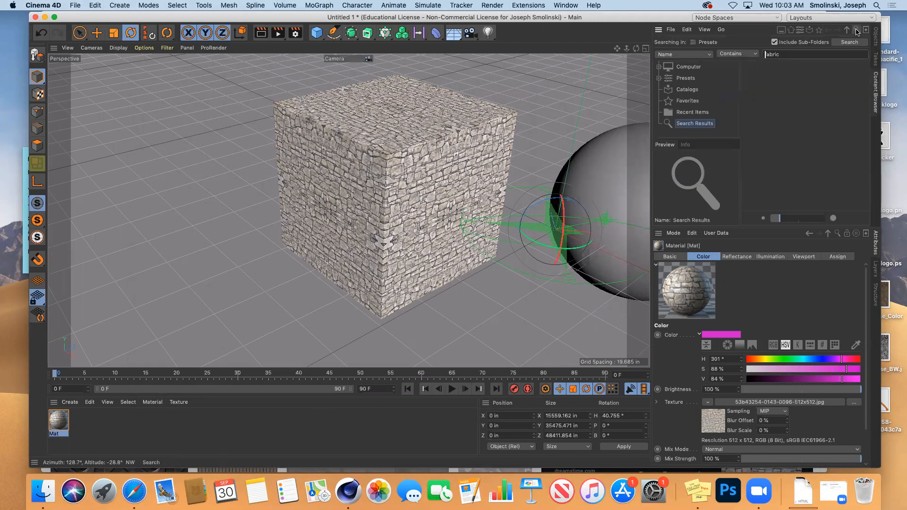
{"action": "left_click", "coordinate": [814, 54]}
{"action": "type", "text": "seamless"}
{"action": "key", "text": "Return"}
{"action": "left_click", "coordinate": [803, 54]}
{"action": "type", "text": "wood"}
{"action": "key", "text": "Return"}
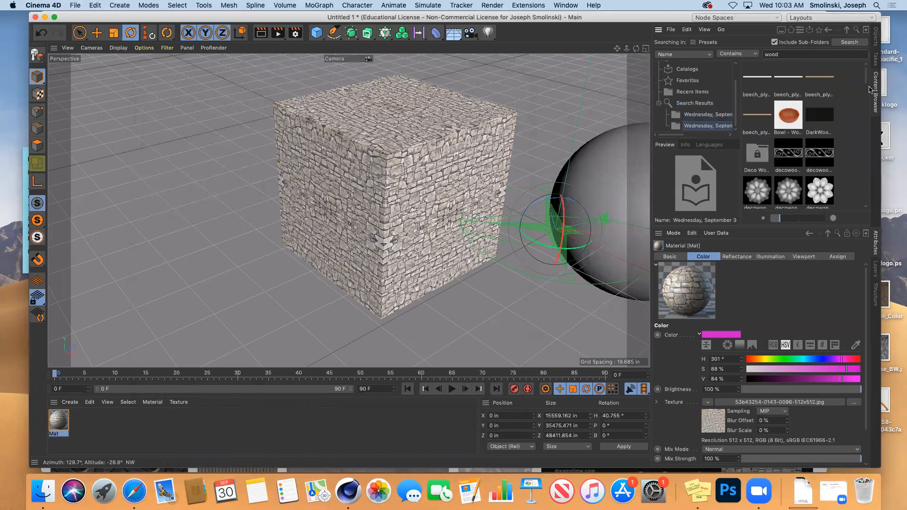
{"action": "left_click_drag", "start_coordinate": [866, 76], "coordinate": [866, 158]}
{"action": "left_click", "coordinate": [791, 132]}
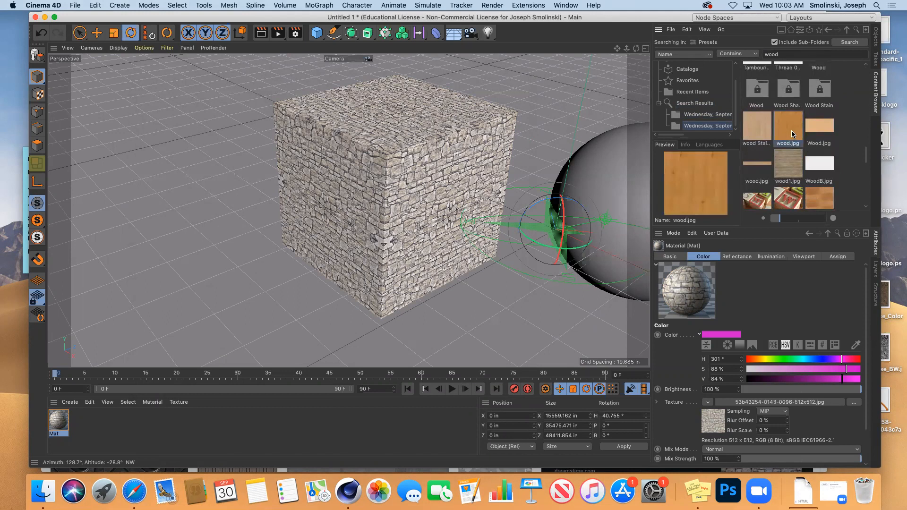
Replace Mat's colour texture with the wood.jpg preset.
{"action": "double_click", "coordinate": [59, 422]}
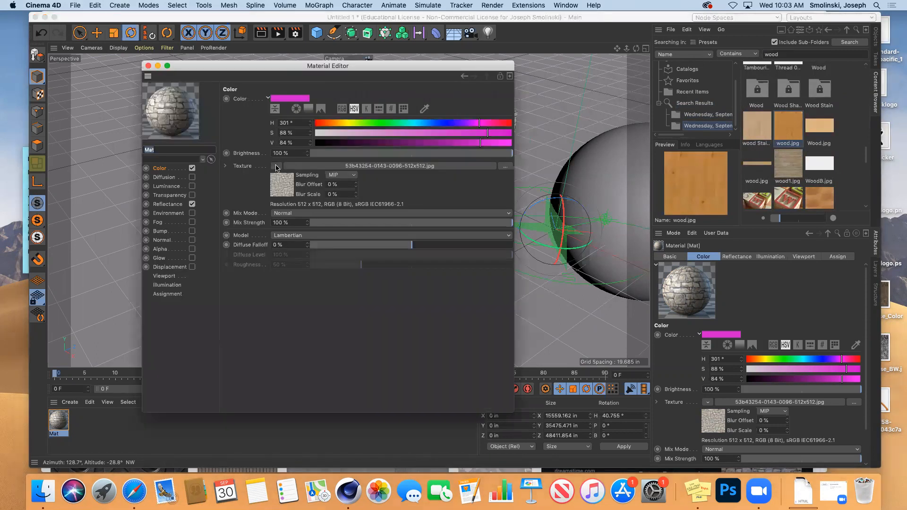
{"action": "left_click", "coordinate": [793, 128]}
{"action": "left_click_drag", "start_coordinate": [792, 128], "coordinate": [450, 168]}
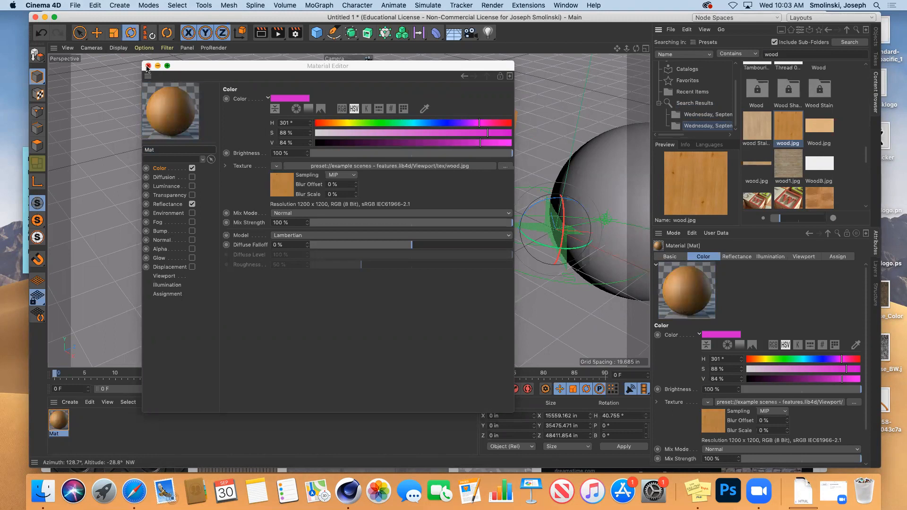
{"action": "left_click", "coordinate": [148, 66]}
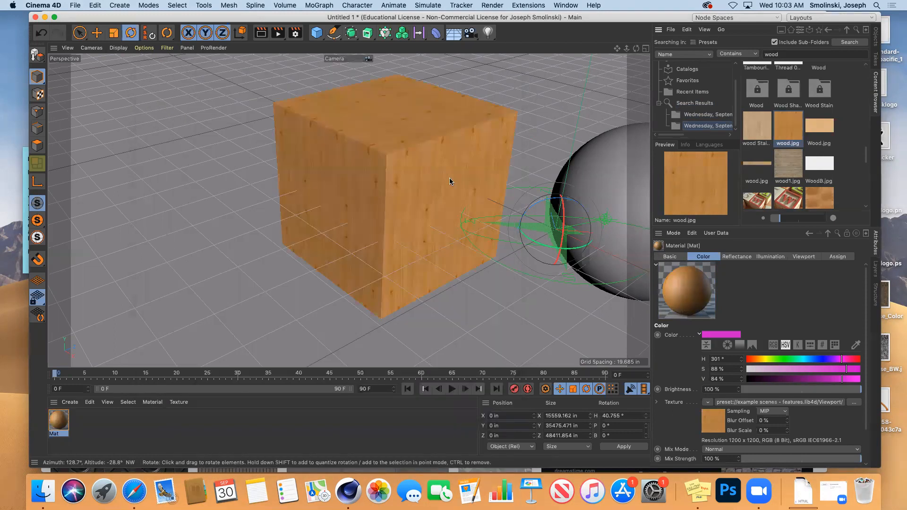
Test-render the wood cube and inspect the 1200×1200 wood.jpg in the Picture Viewer.
{"action": "left_click", "coordinate": [260, 35]}
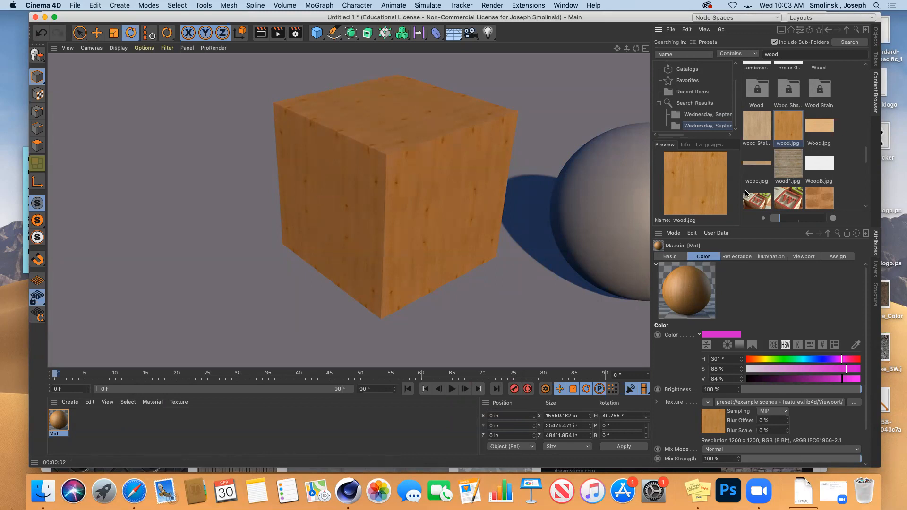
{"action": "double_click", "coordinate": [791, 125]}
{"action": "left_click_drag", "start_coordinate": [593, 83], "coordinate": [510, 29]}
{"action": "left_click_drag", "start_coordinate": [821, 37], "coordinate": [732, 38]}
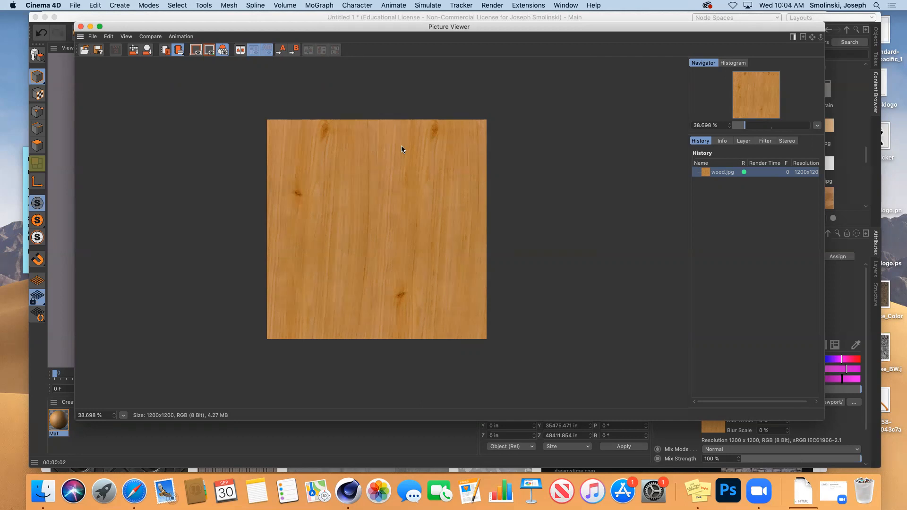
{"action": "left_click", "coordinate": [80, 27]}
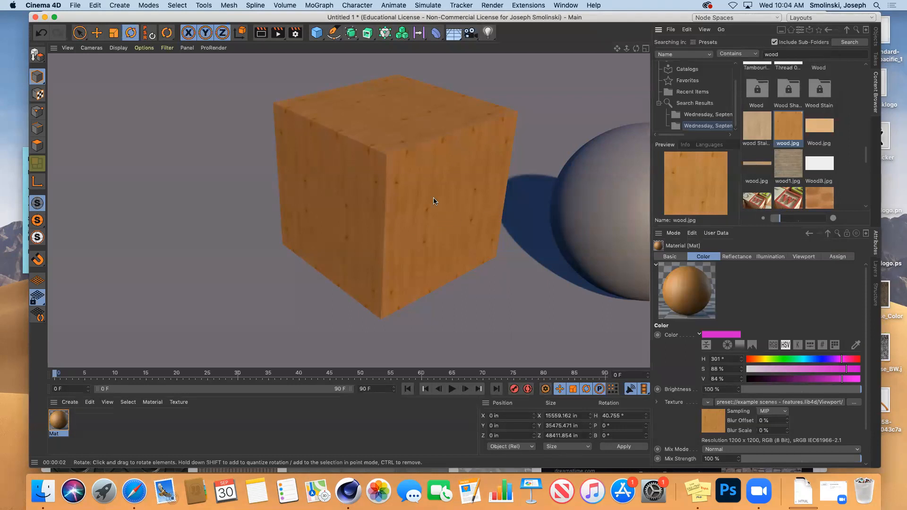
Pan the viewport to frame the cube and sphere side by side.
{"action": "double_click", "coordinate": [58, 421]}
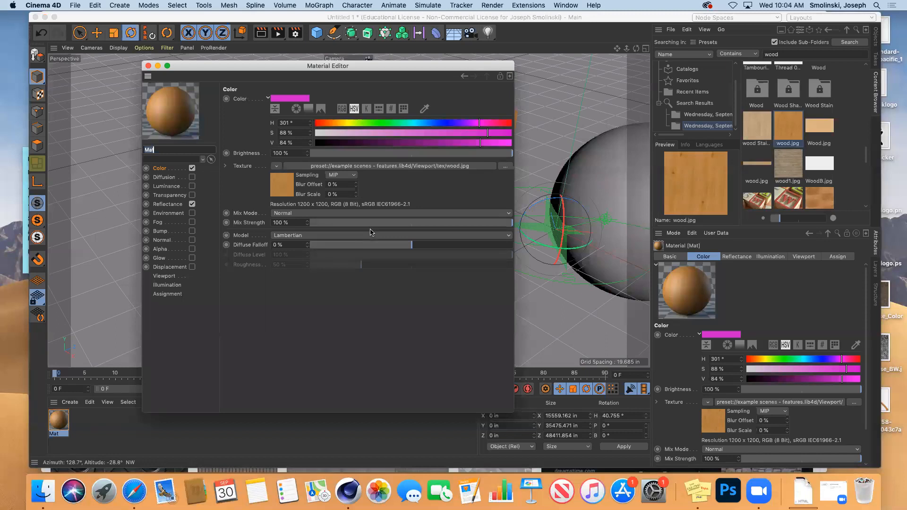
{"action": "left_click", "coordinate": [149, 66]}
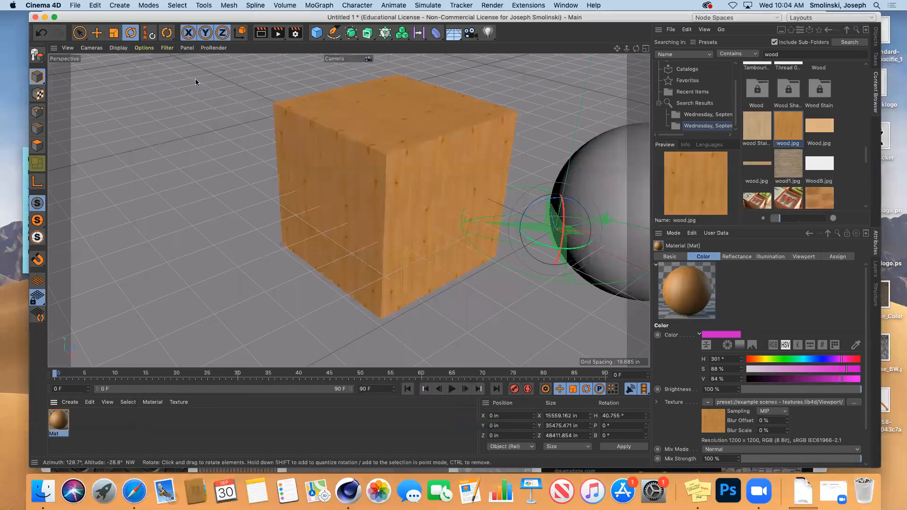
{"action": "left_click_drag", "start_coordinate": [617, 48], "coordinate": [426, 33]}
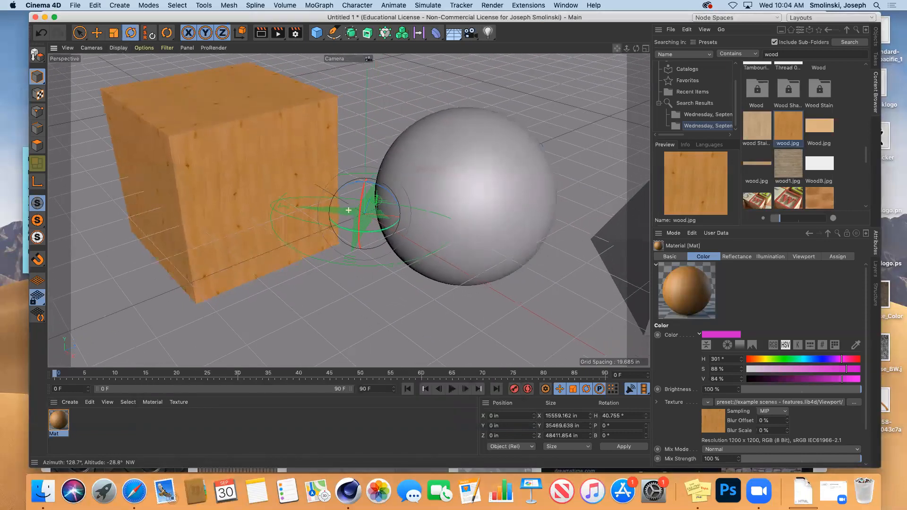
Try a green transparency colour on Mat, then undo the transparency.
{"action": "double_click", "coordinate": [57, 420]}
{"action": "left_click", "coordinate": [165, 196]}
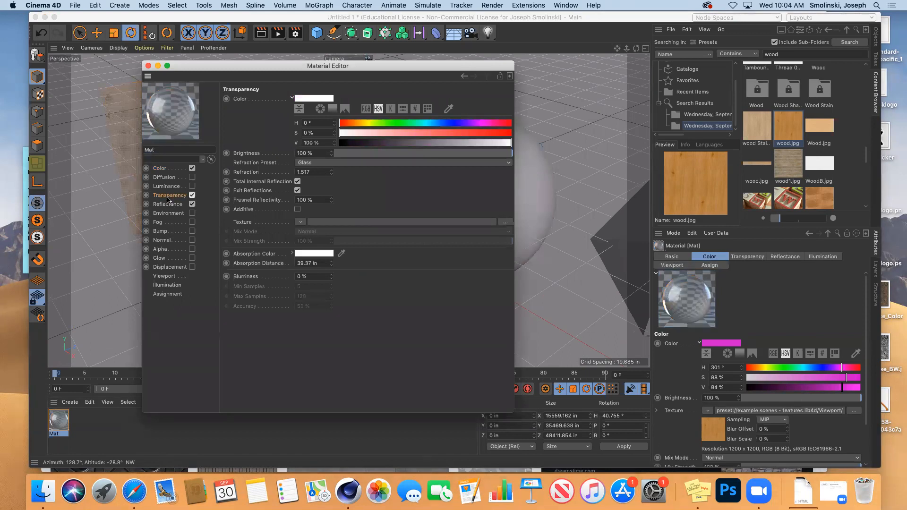
{"action": "left_click", "coordinate": [322, 99]}
{"action": "left_click", "coordinate": [309, 98]}
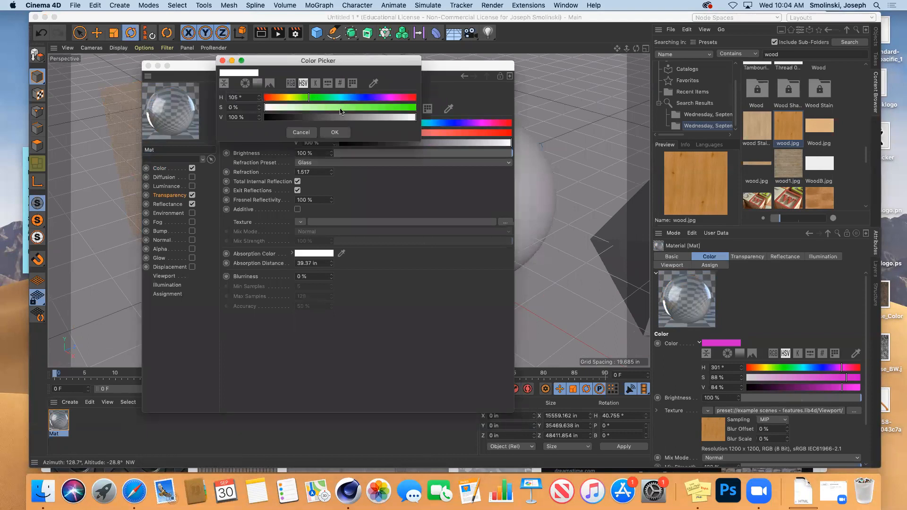
{"action": "left_click", "coordinate": [388, 108]}
{"action": "left_click", "coordinate": [402, 117]}
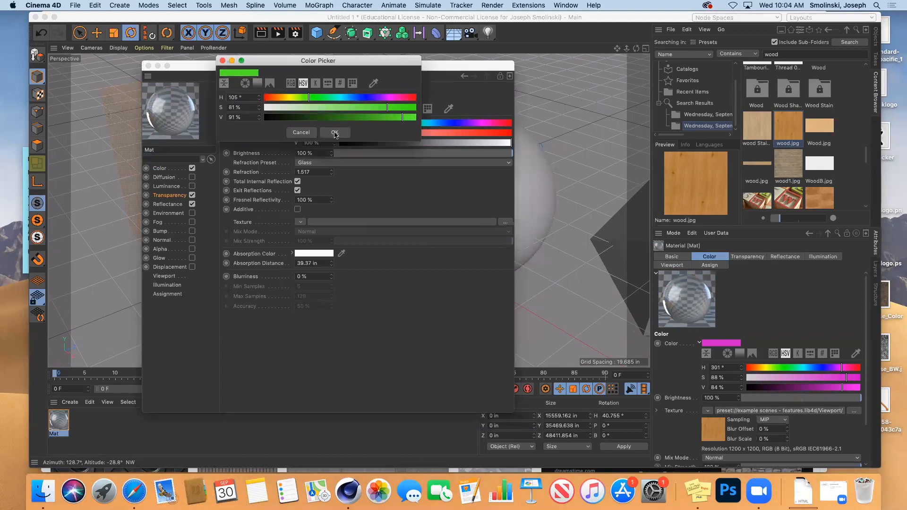
{"action": "left_click", "coordinate": [311, 134]}
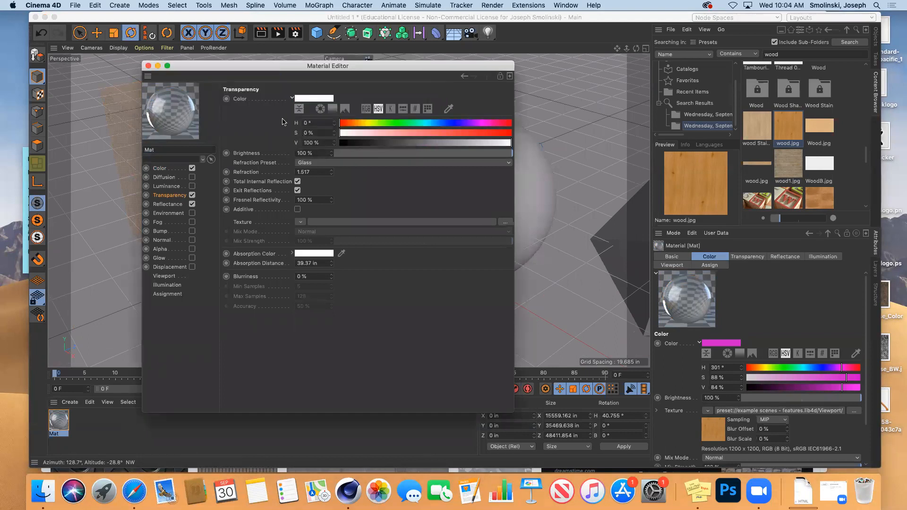
{"action": "left_click", "coordinate": [161, 169]}
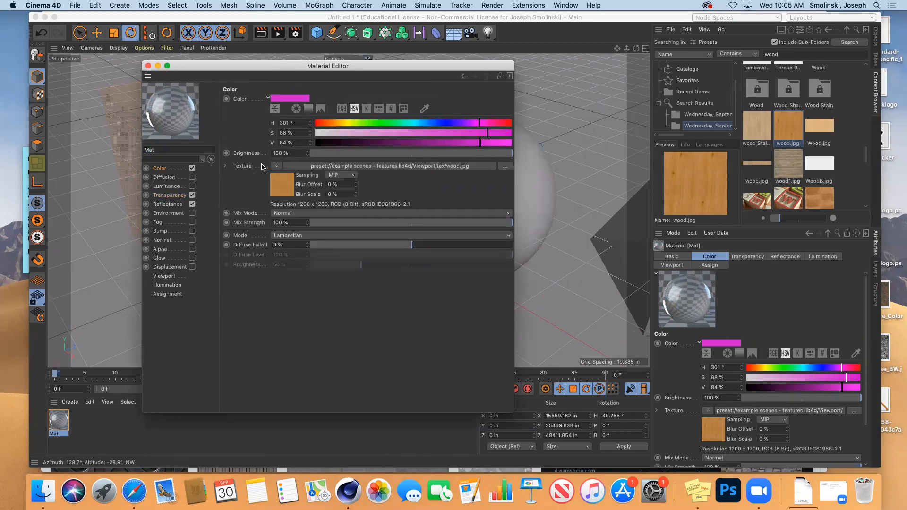
{"action": "left_click", "coordinate": [147, 66]}
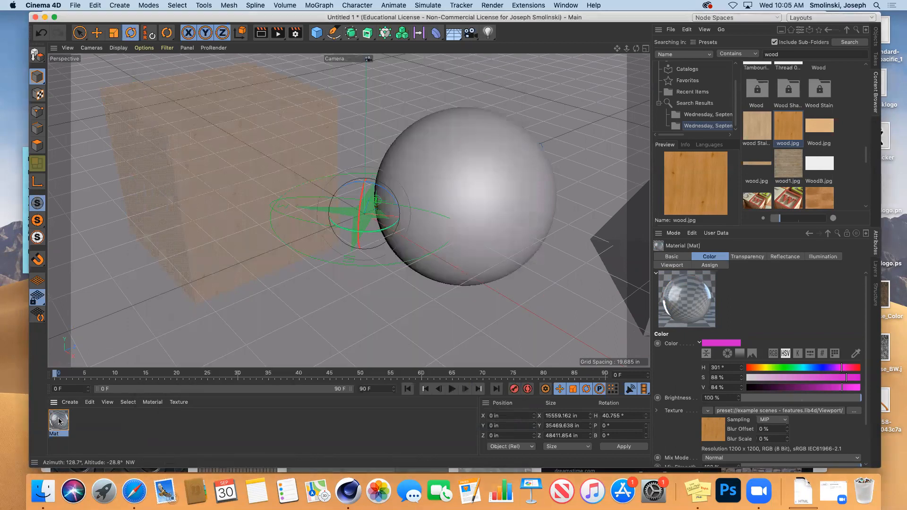
{"action": "key", "text": "super+z"}
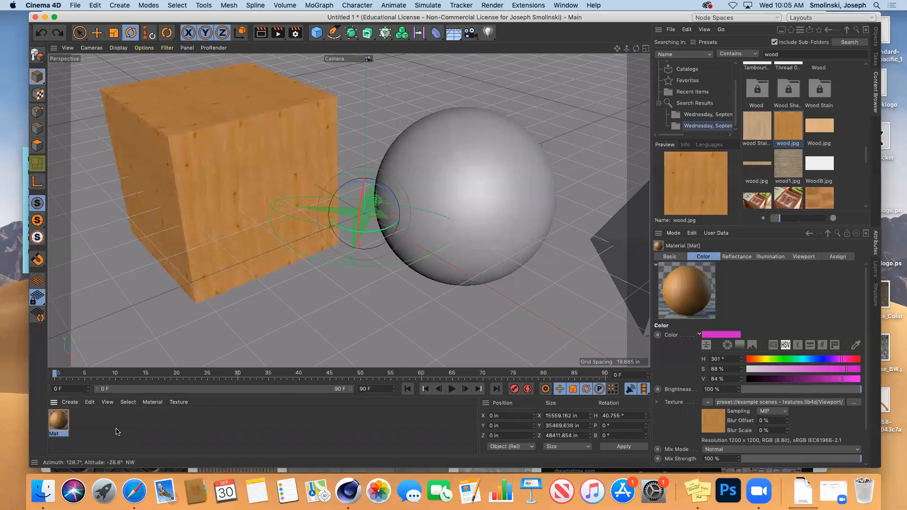
Create a new material Mat.1 coloured pink at 83% saturation and 92% brightness.
{"action": "left_click", "coordinate": [69, 402]}
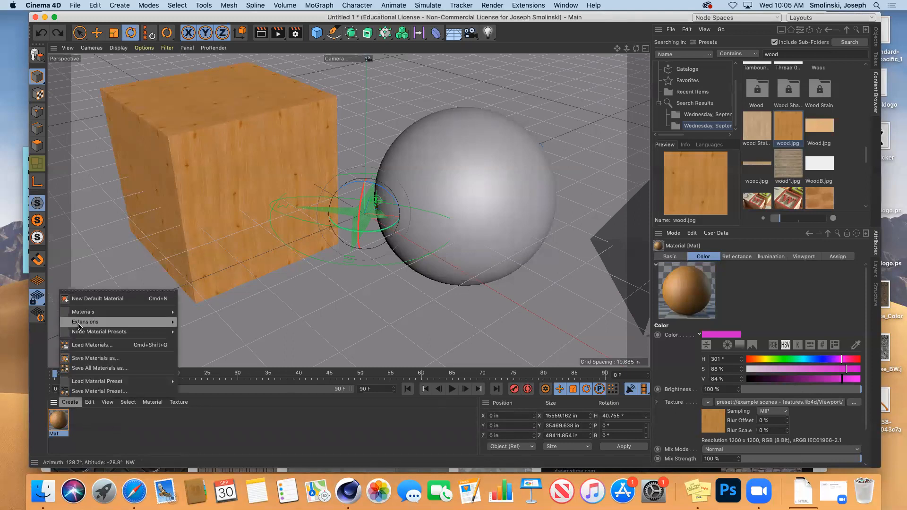
{"action": "mouse_move", "coordinate": [79, 322]}
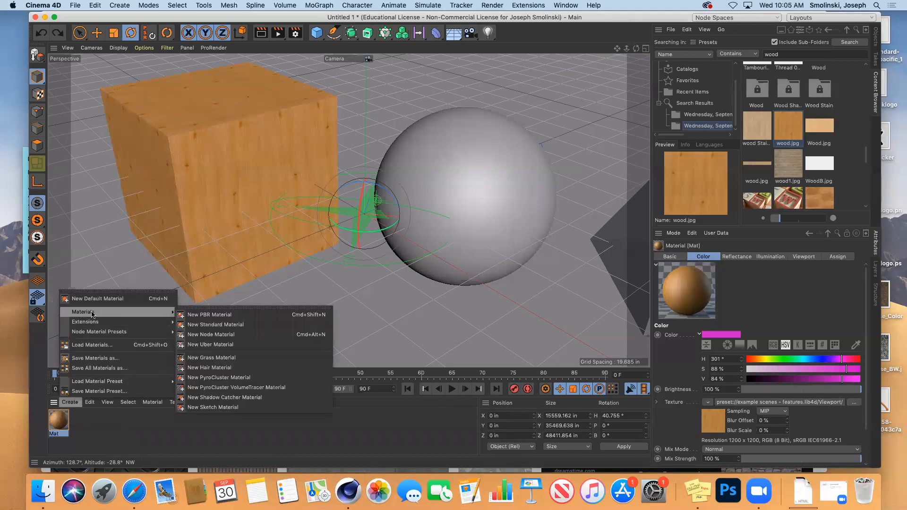
{"action": "left_click", "coordinate": [215, 320]}
{"action": "double_click", "coordinate": [60, 422]}
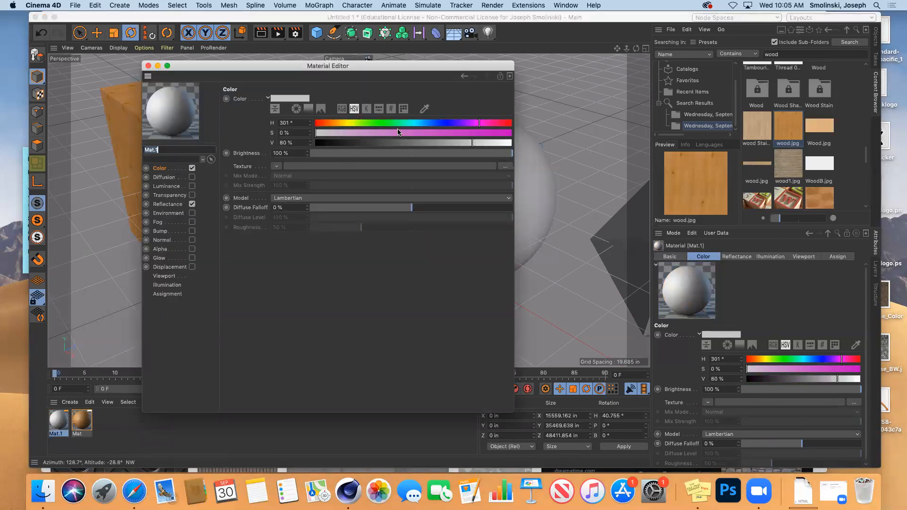
{"action": "left_click", "coordinate": [475, 133]}
{"action": "left_click", "coordinate": [495, 143]}
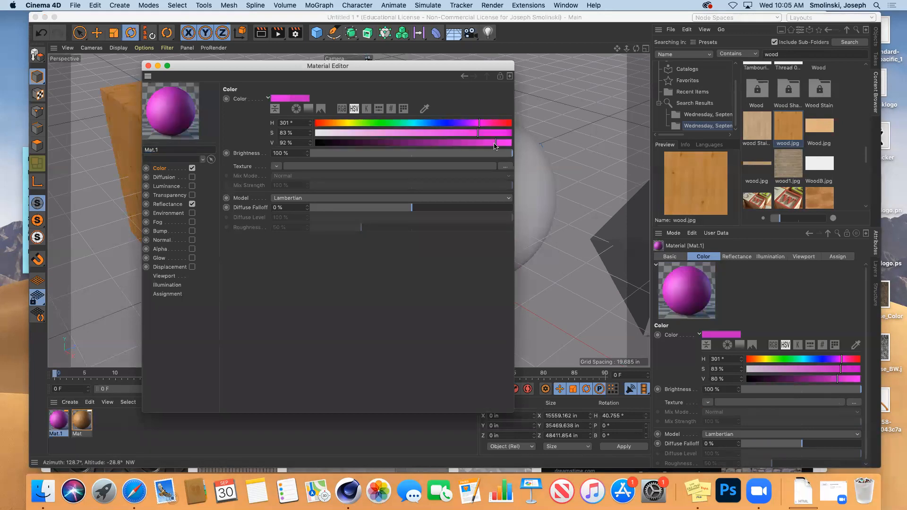
Give Mat.1 glass transparency at 50% brightness and apply it to the sphere.
{"action": "left_click", "coordinate": [165, 196]}
{"action": "left_click", "coordinate": [192, 196]}
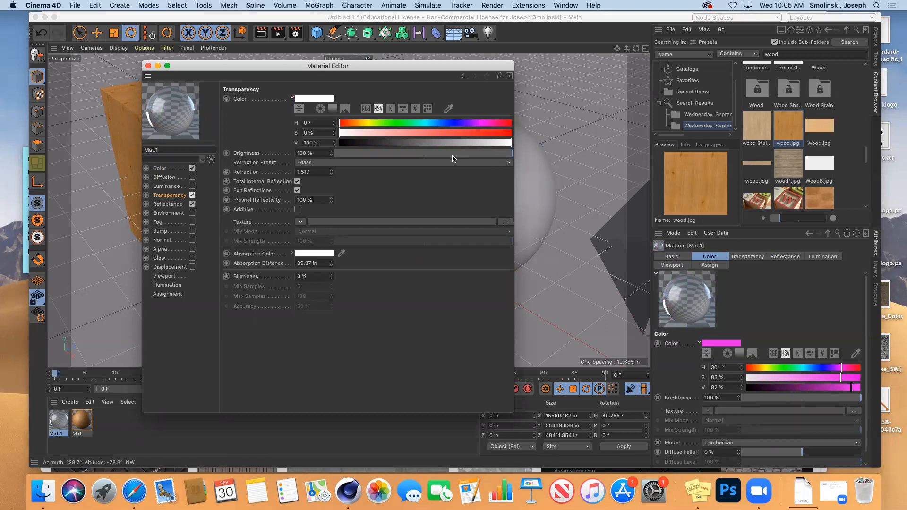
{"action": "left_click", "coordinate": [424, 154]}
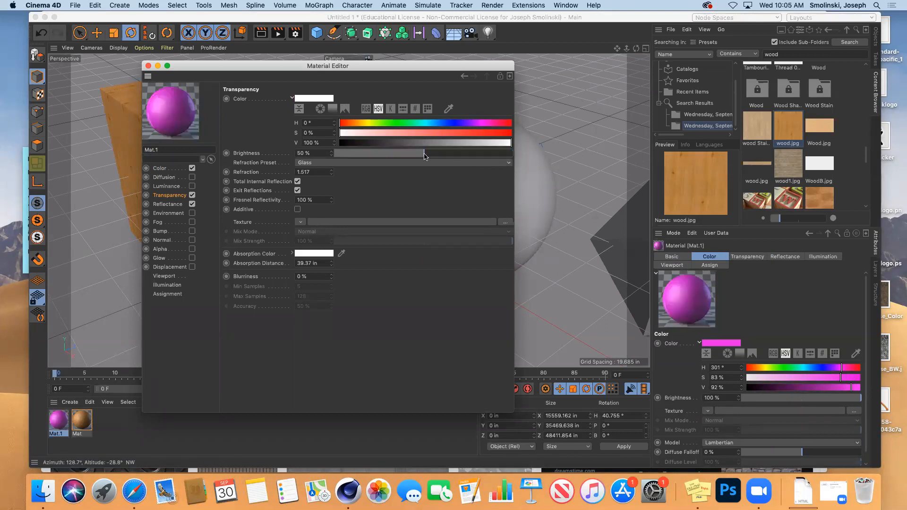
{"action": "left_click", "coordinate": [148, 66]}
{"action": "left_click_drag", "start_coordinate": [635, 48], "coordinate": [592, 49]}
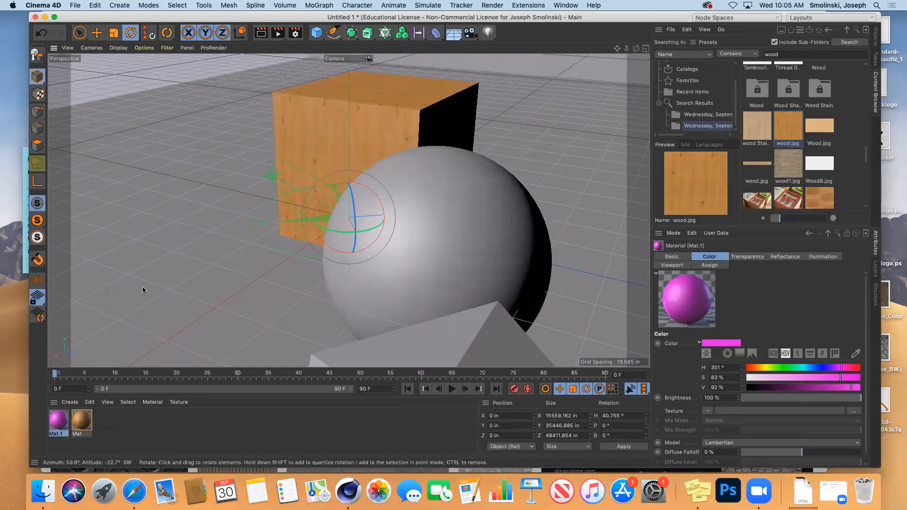
{"action": "left_click_drag", "start_coordinate": [55, 421], "coordinate": [412, 208]}
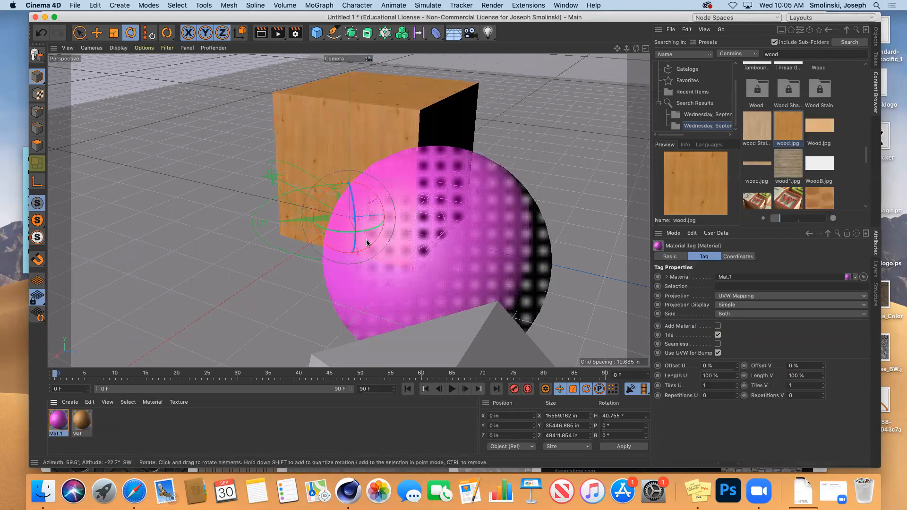
Test-render the sphere, then raise Mat.1's transparency brightness to 74%.
{"action": "left_click", "coordinate": [259, 36]}
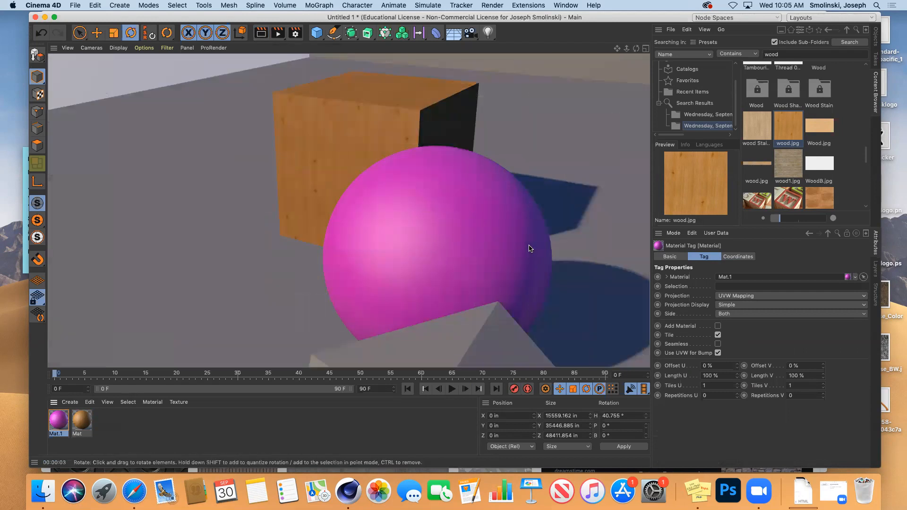
{"action": "double_click", "coordinate": [57, 421]}
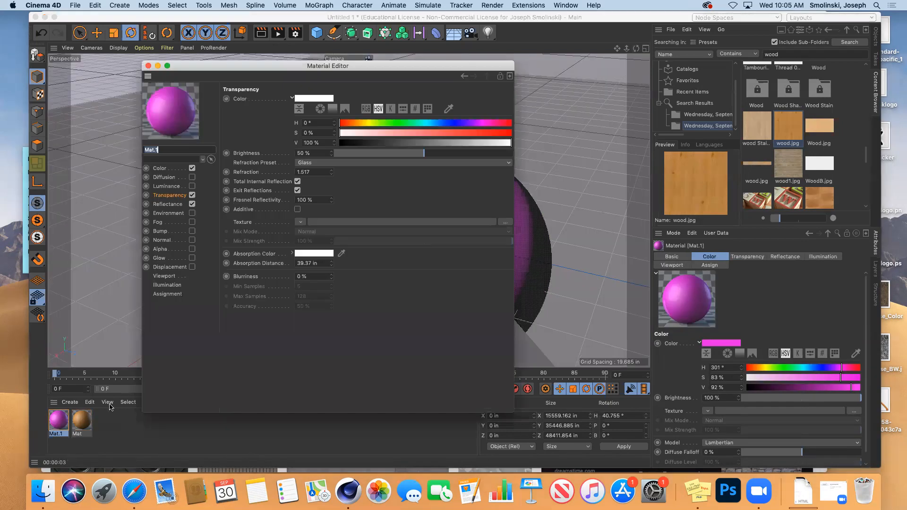
{"action": "left_click", "coordinate": [467, 155]}
{"action": "left_click", "coordinate": [148, 66]}
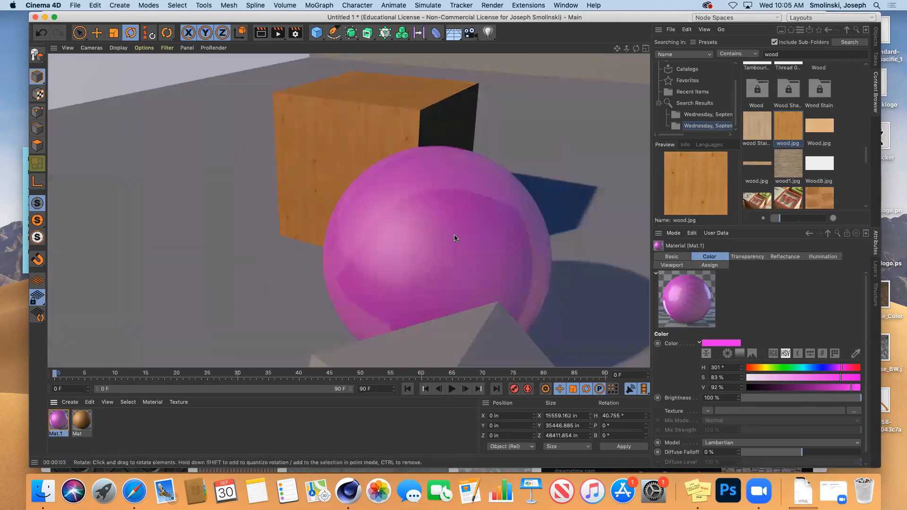
Turn off Mat.1's reflectance and re-render the scene.
{"action": "double_click", "coordinate": [57, 424]}
{"action": "left_click", "coordinate": [191, 204]}
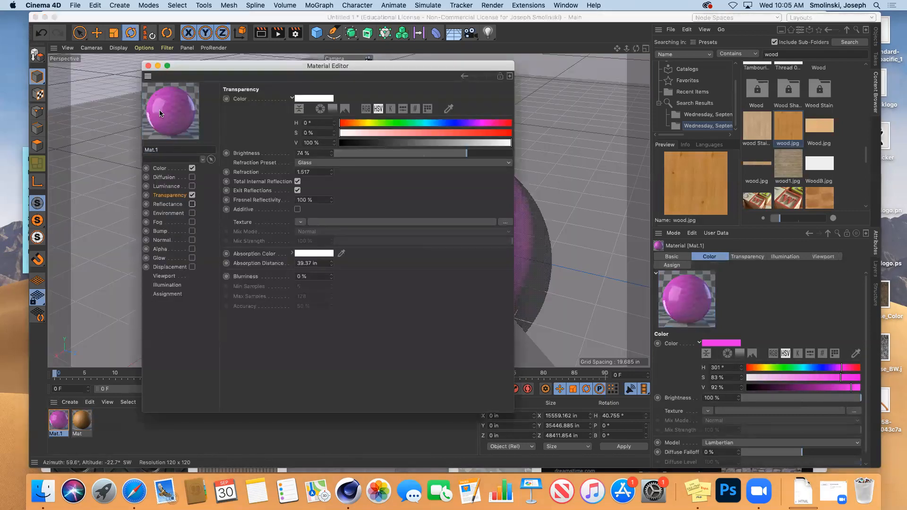
{"action": "left_click", "coordinate": [148, 66]}
{"action": "left_click", "coordinate": [261, 32]}
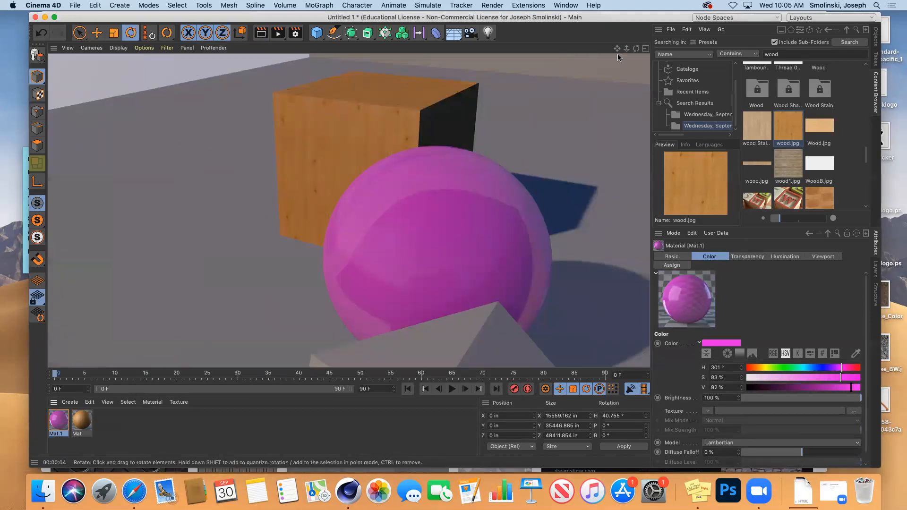
{"action": "mouse_move", "coordinate": [636, 48]}
{"action": "left_mouse_down"}
{"action": "mouse_move", "coordinate": [675, 45]}
{"action": "mouse_move", "coordinate": [629, 41]}
{"action": "left_mouse_up"}
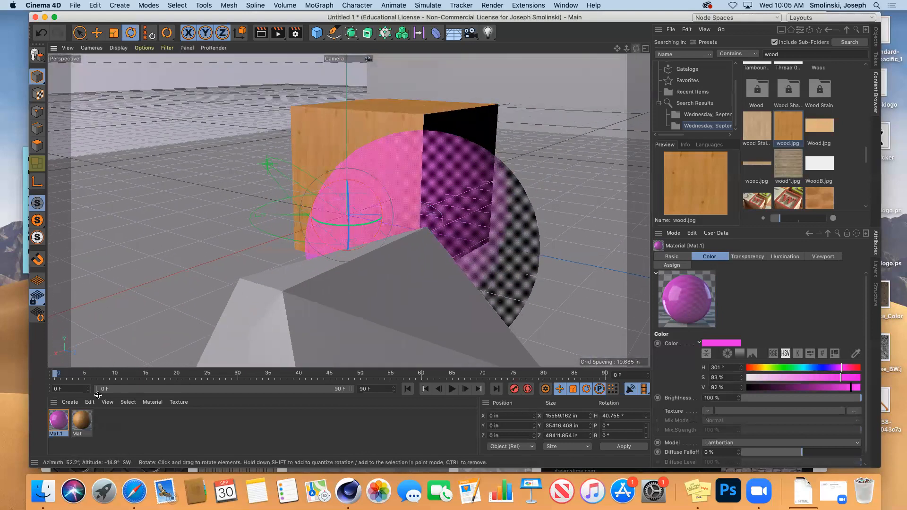
Raise Mat.1's transparency brightness to 89% and re-render.
{"action": "double_click", "coordinate": [55, 426]}
{"action": "left_click", "coordinate": [495, 154]}
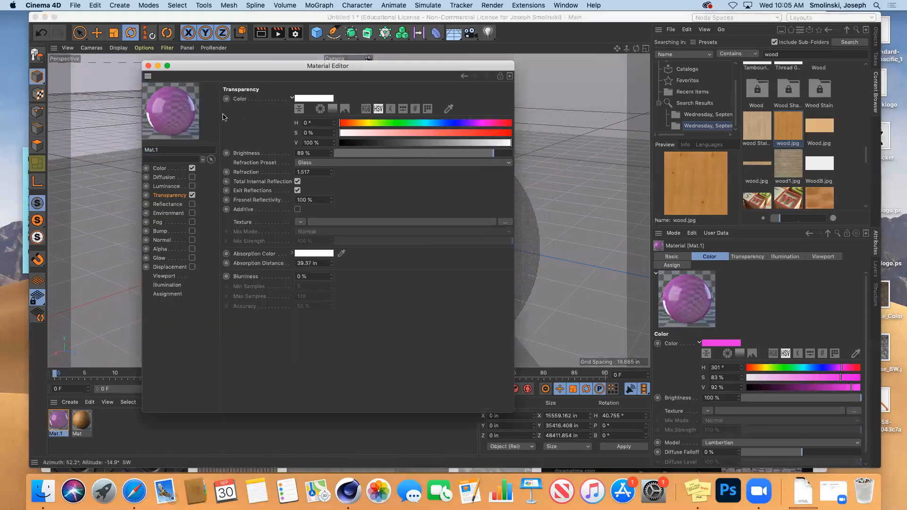
{"action": "left_click", "coordinate": [149, 66]}
{"action": "left_click", "coordinate": [260, 33]}
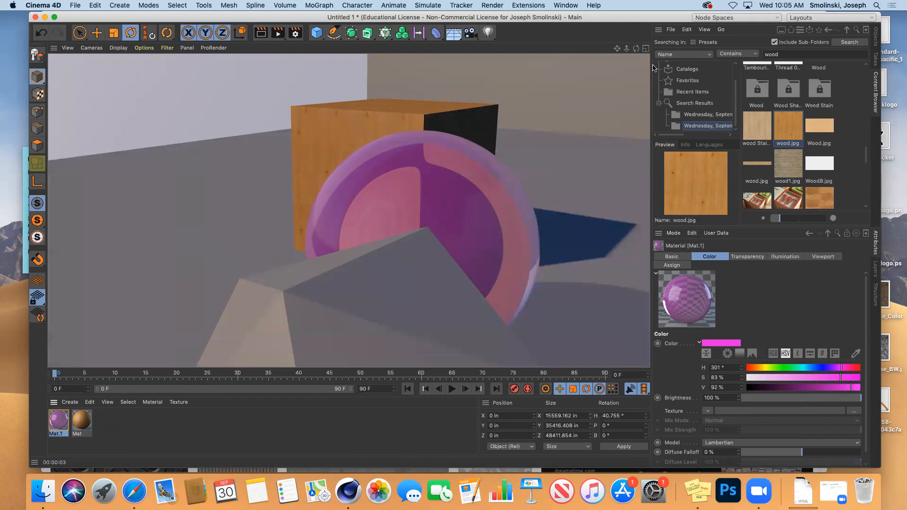
{"action": "left_click_drag", "start_coordinate": [636, 48], "coordinate": [568, 47]}
Set Mat.1's refraction preset to Milk (1.35) and test-render.
{"action": "left_click_drag", "start_coordinate": [637, 50], "coordinate": [622, 51]}
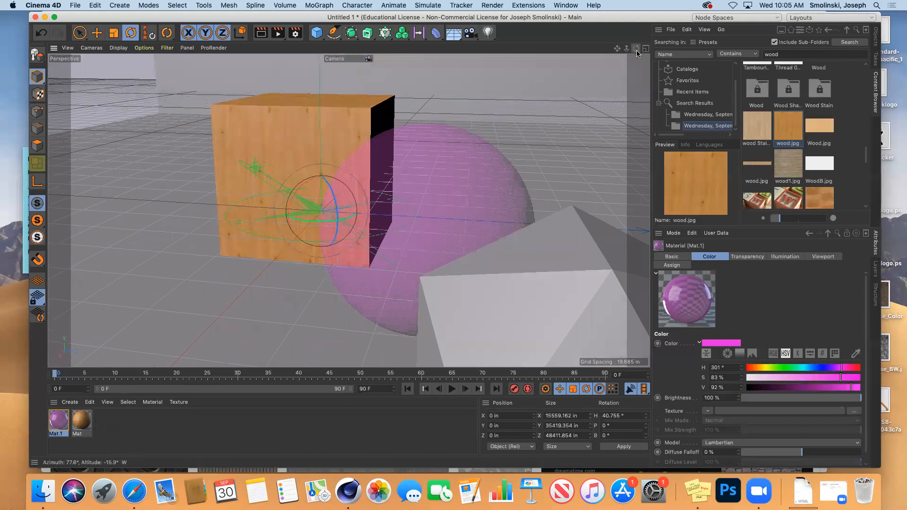
{"action": "double_click", "coordinate": [58, 420]}
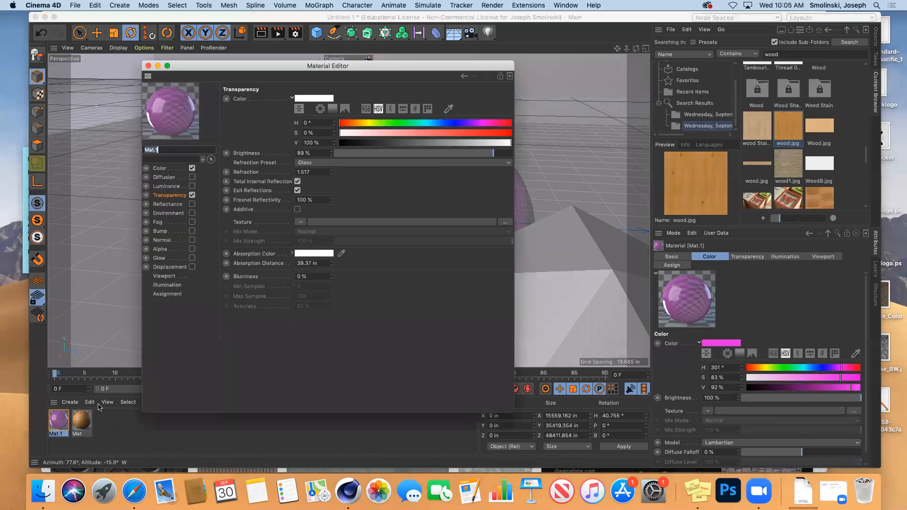
{"action": "left_click", "coordinate": [350, 163]}
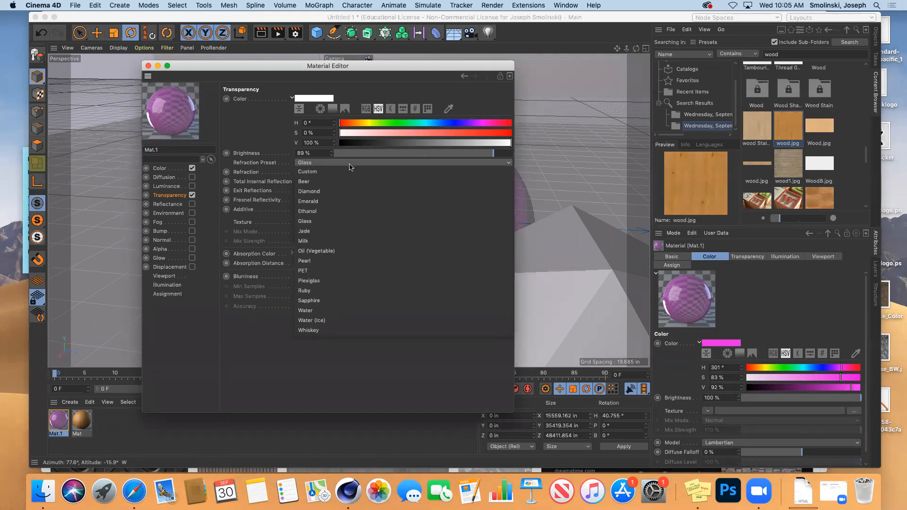
{"action": "left_click", "coordinate": [349, 241]}
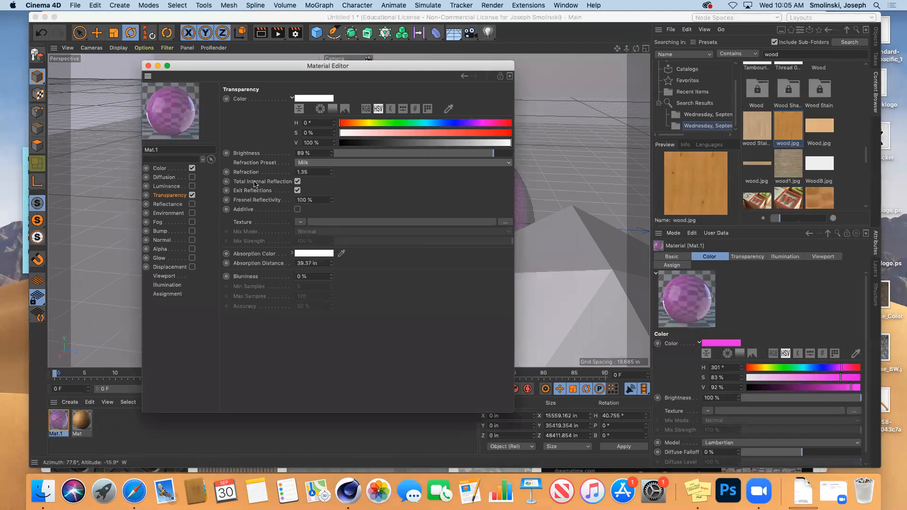
{"action": "left_click", "coordinate": [147, 67]}
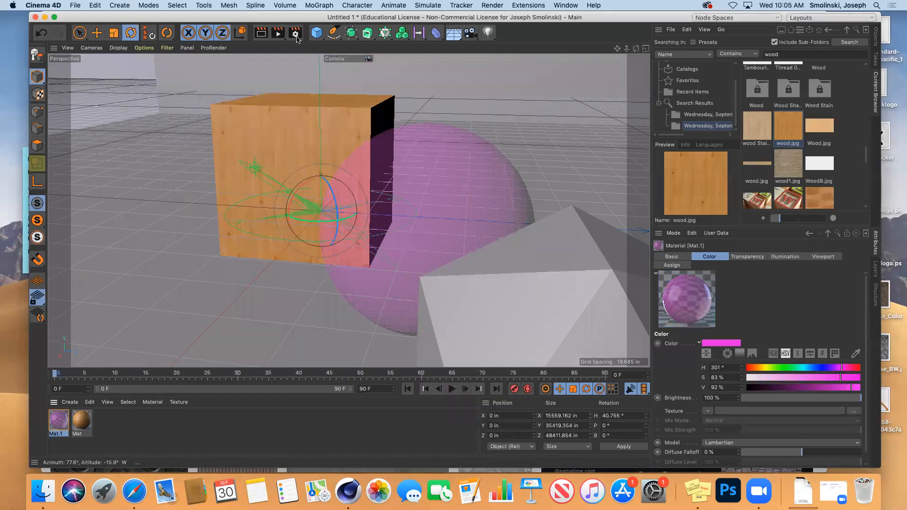
{"action": "left_click", "coordinate": [261, 33]}
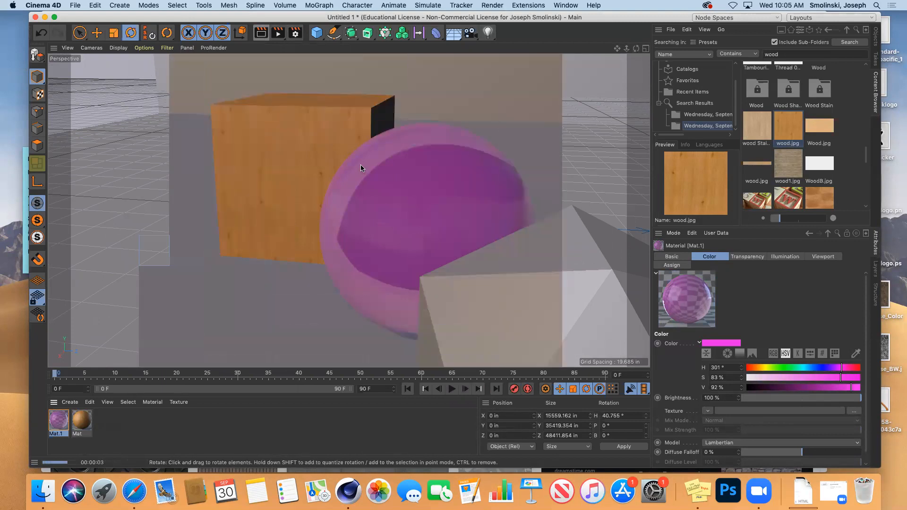
Raise Mat.1's transparency brightness to 95% and render again.
{"action": "double_click", "coordinate": [59, 420]}
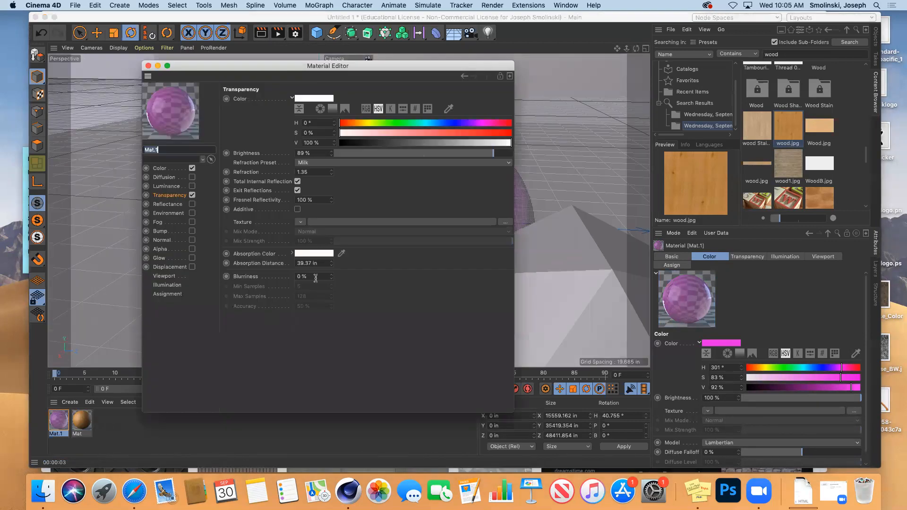
{"action": "left_click", "coordinate": [504, 155]}
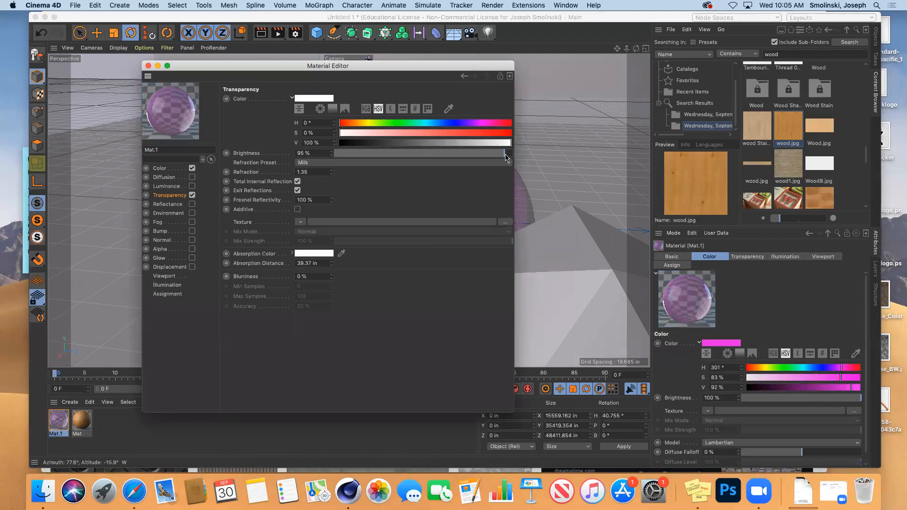
{"action": "left_click", "coordinate": [160, 168]}
{"action": "left_click", "coordinate": [169, 195]}
{"action": "left_click", "coordinate": [147, 65]}
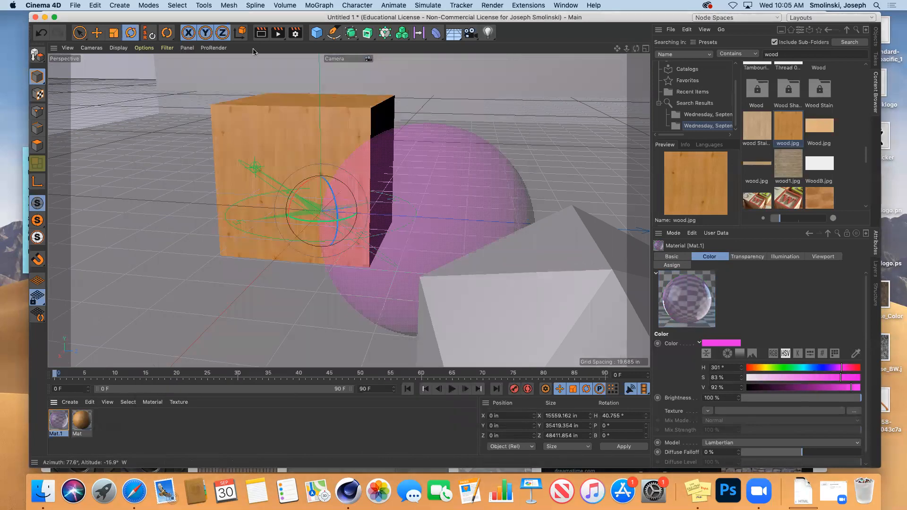
{"action": "left_click", "coordinate": [259, 38]}
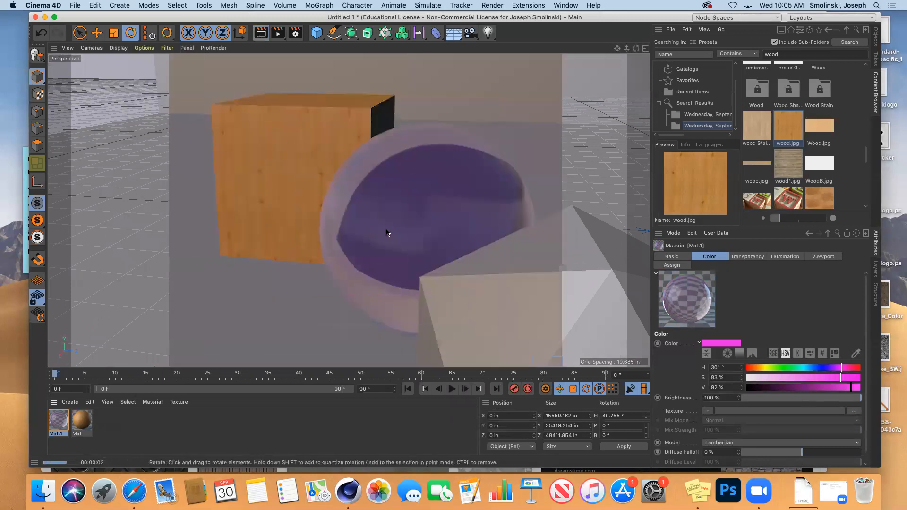
{"action": "left_click_drag", "start_coordinate": [636, 48], "coordinate": [703, 55]}
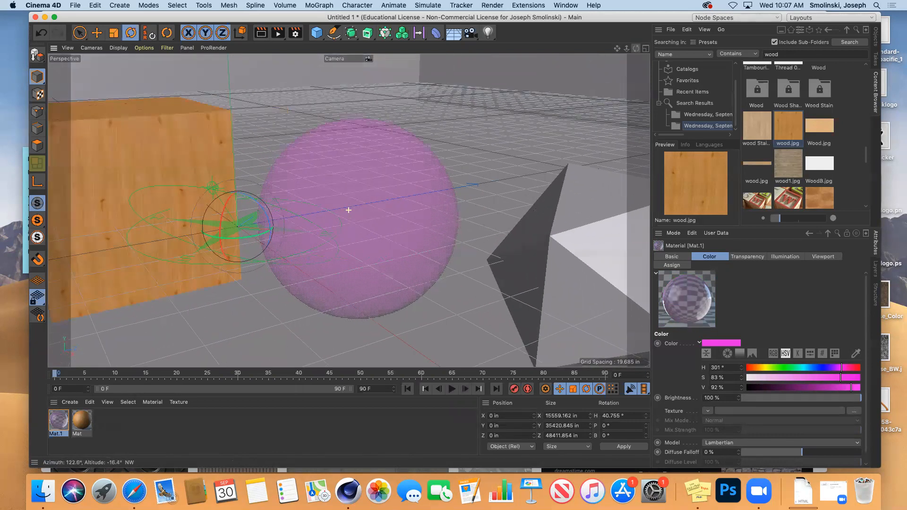
Switch Mat.1 to the Glass refraction preset (1.517) with 83% colour value and test-render.
{"action": "double_click", "coordinate": [58, 422]}
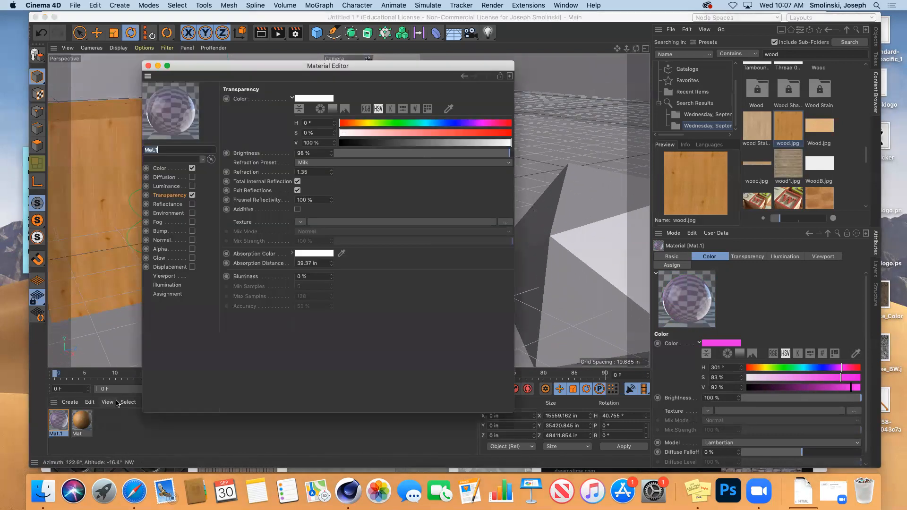
{"action": "left_click", "coordinate": [330, 162]}
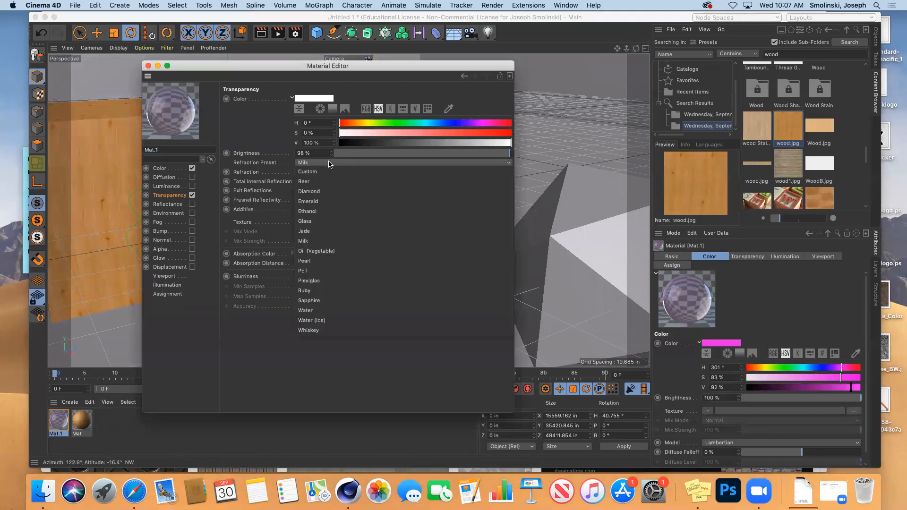
{"action": "left_click", "coordinate": [322, 226]}
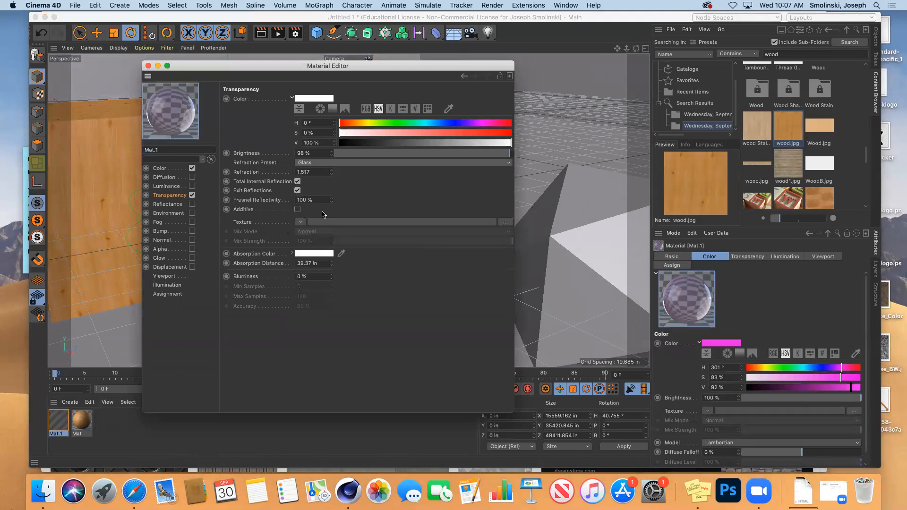
{"action": "left_click", "coordinate": [482, 143]}
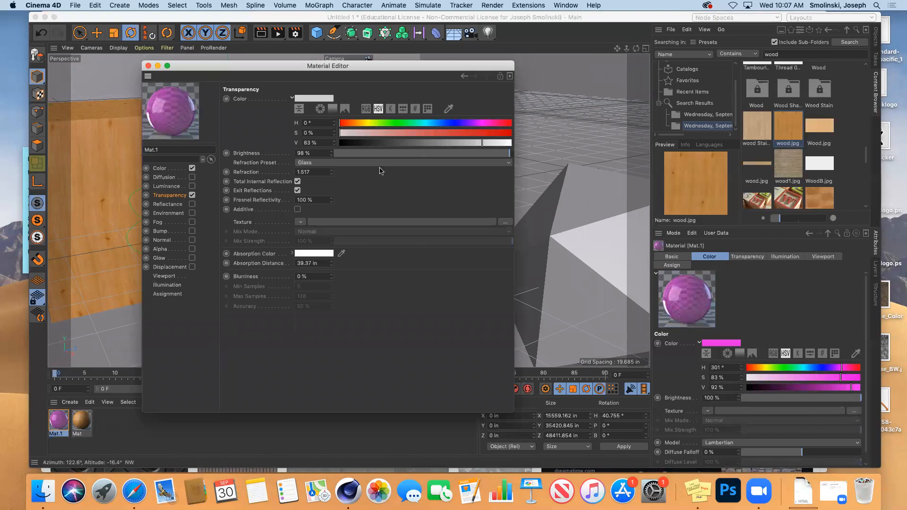
{"action": "left_click", "coordinate": [148, 66]}
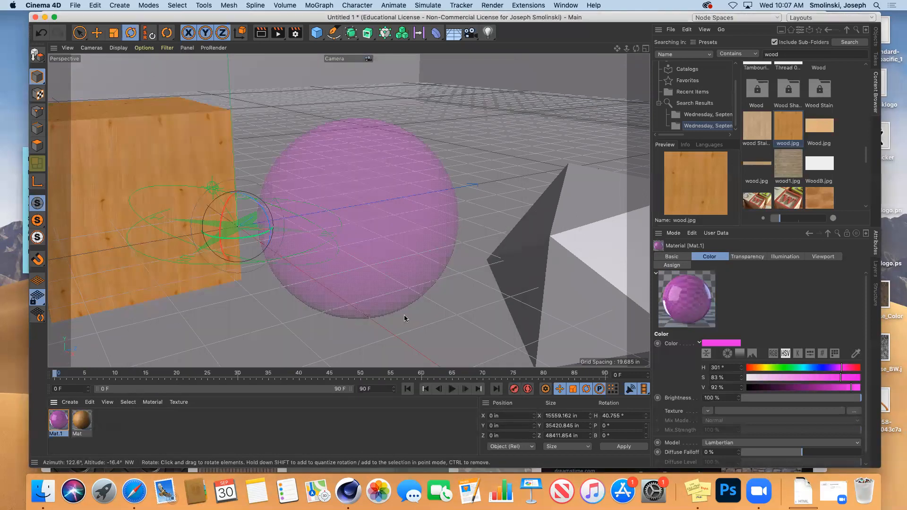
{"action": "left_click_drag", "start_coordinate": [636, 48], "coordinate": [567, 51]}
{"action": "left_click_drag", "start_coordinate": [627, 48], "coordinate": [635, 75]}
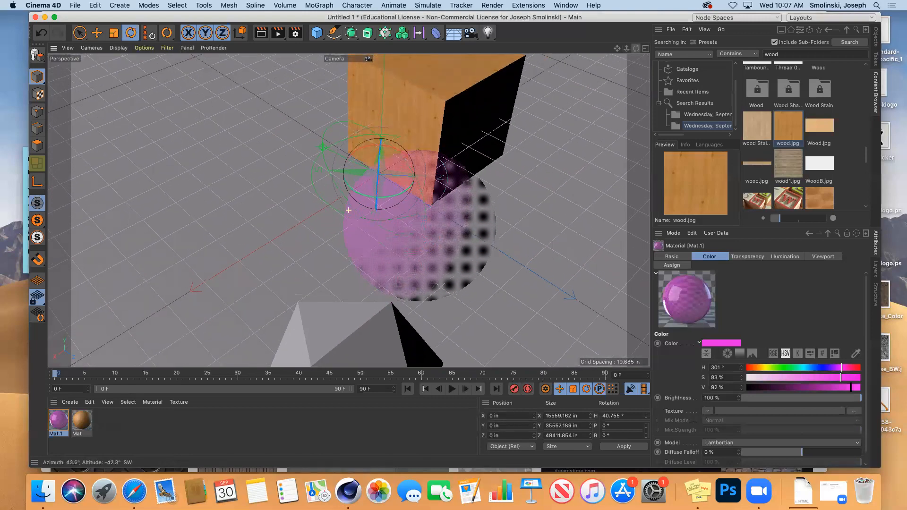
{"action": "left_click", "coordinate": [259, 34]}
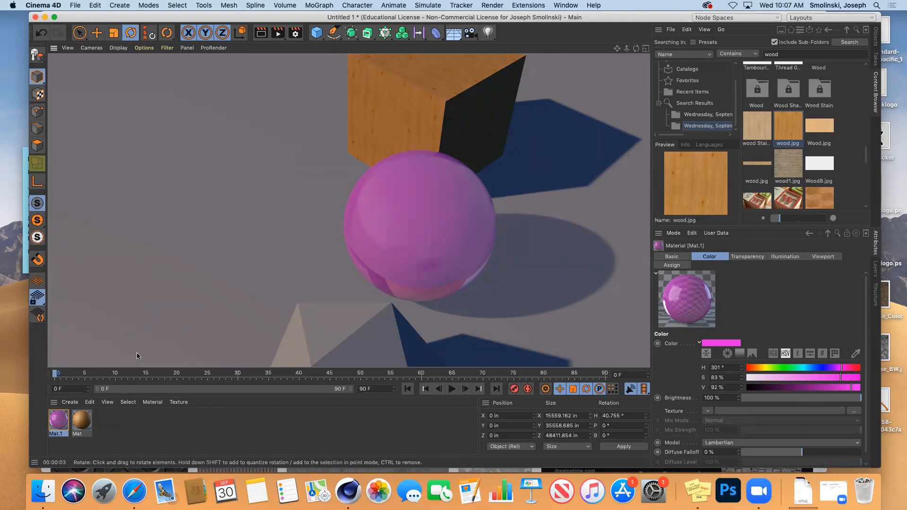
Raise Mat.1's transparency brightness to 100% and re-render the scene.
{"action": "double_click", "coordinate": [59, 420]}
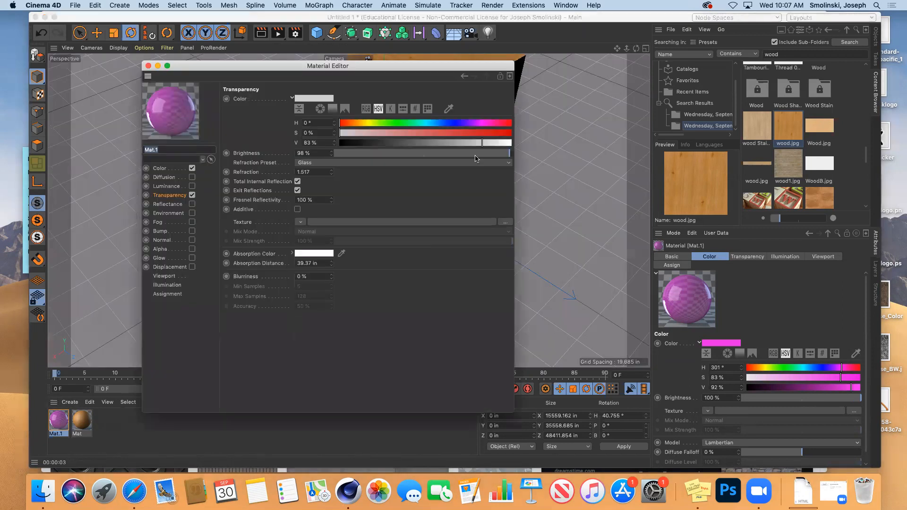
{"action": "left_click_drag", "start_coordinate": [509, 154], "coordinate": [519, 156]}
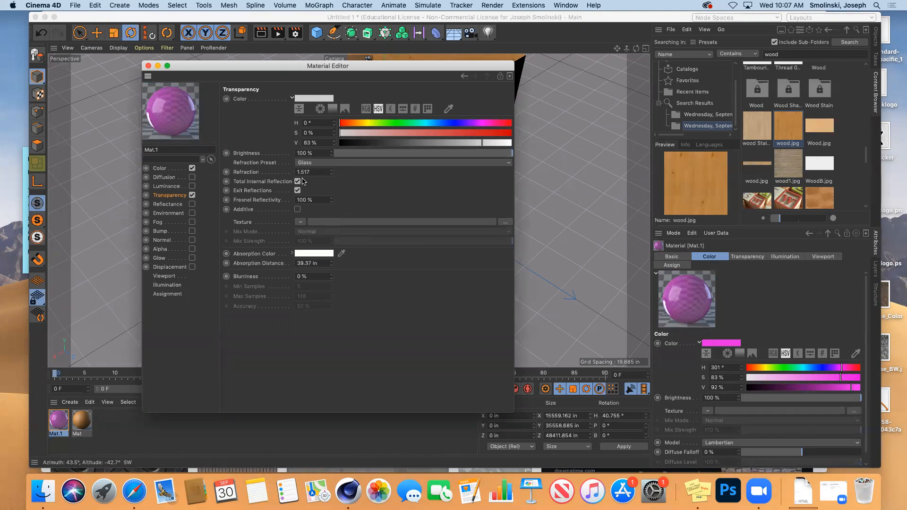
{"action": "left_click", "coordinate": [163, 170]}
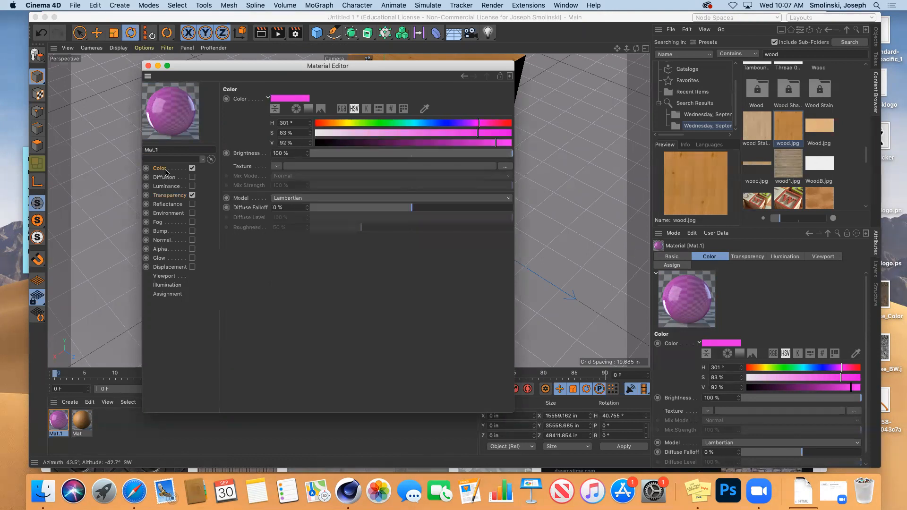
{"action": "left_click", "coordinate": [165, 196]}
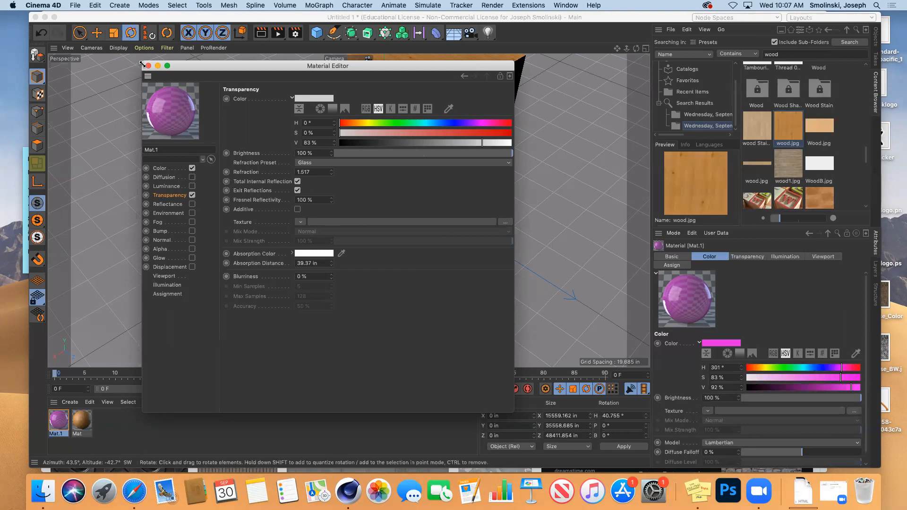
{"action": "left_click", "coordinate": [148, 66]}
{"action": "left_click", "coordinate": [261, 33]}
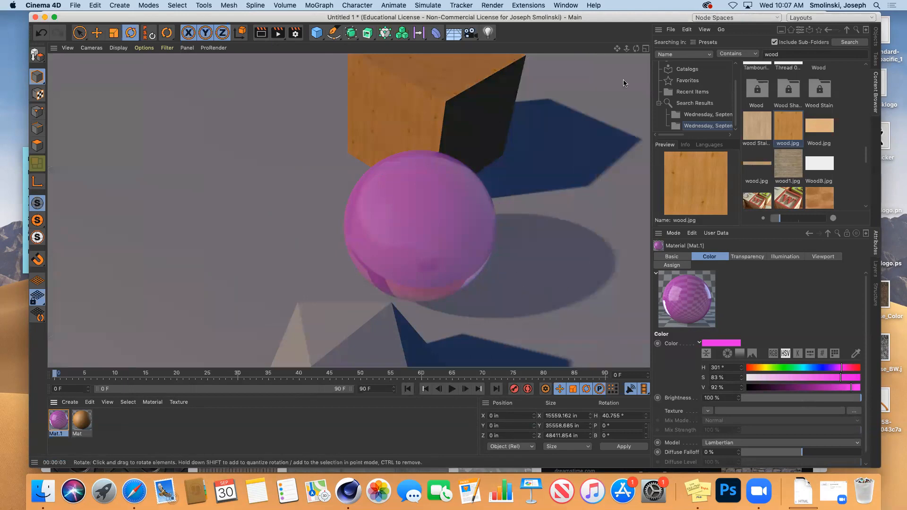
{"action": "left_click_drag", "start_coordinate": [636, 49], "coordinate": [714, 30]}
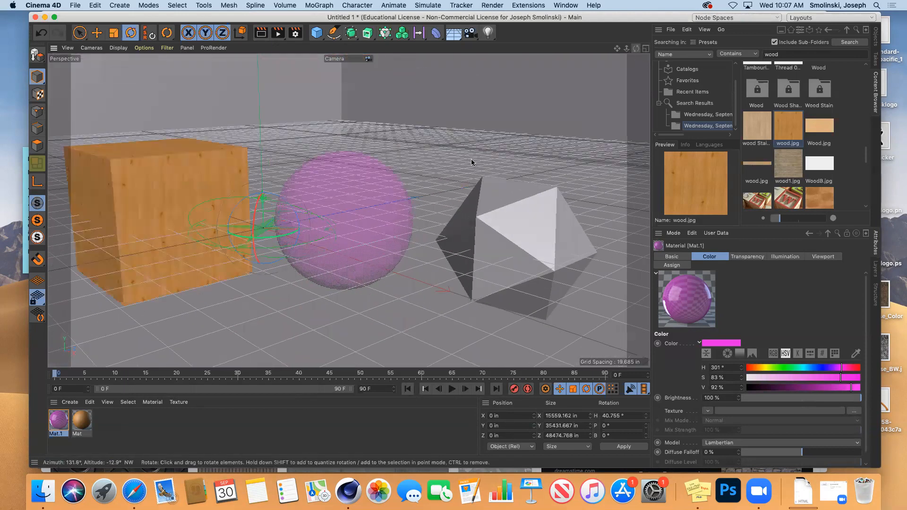
Switch Mat.1's refraction preset to PET (1.575) and test-render the sphere.
{"action": "double_click", "coordinate": [57, 422]}
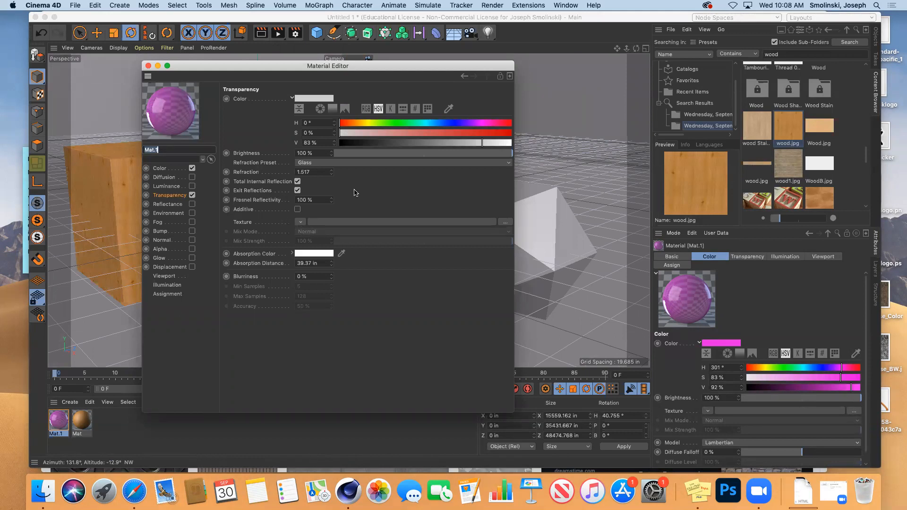
{"action": "left_click", "coordinate": [341, 163]}
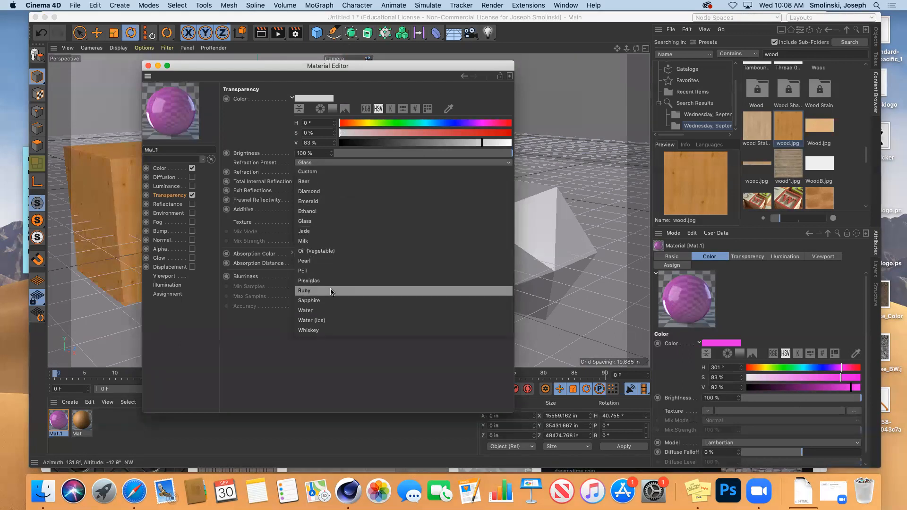
{"action": "left_click", "coordinate": [330, 271]}
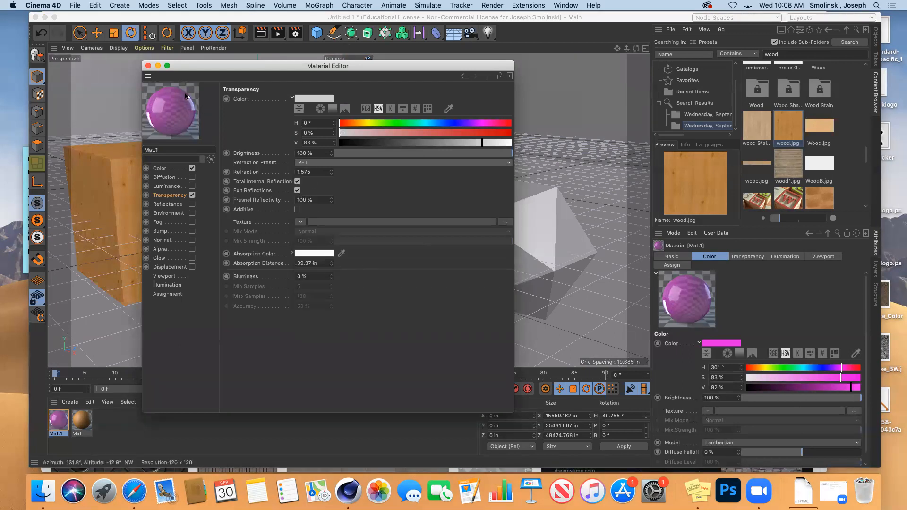
{"action": "left_click", "coordinate": [149, 66]}
{"action": "left_click", "coordinate": [261, 33]}
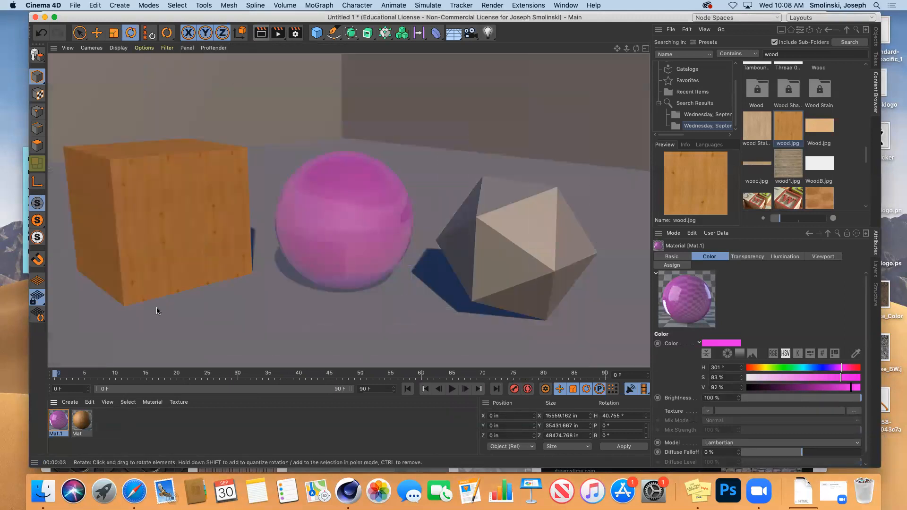
{"action": "double_click", "coordinate": [58, 419]}
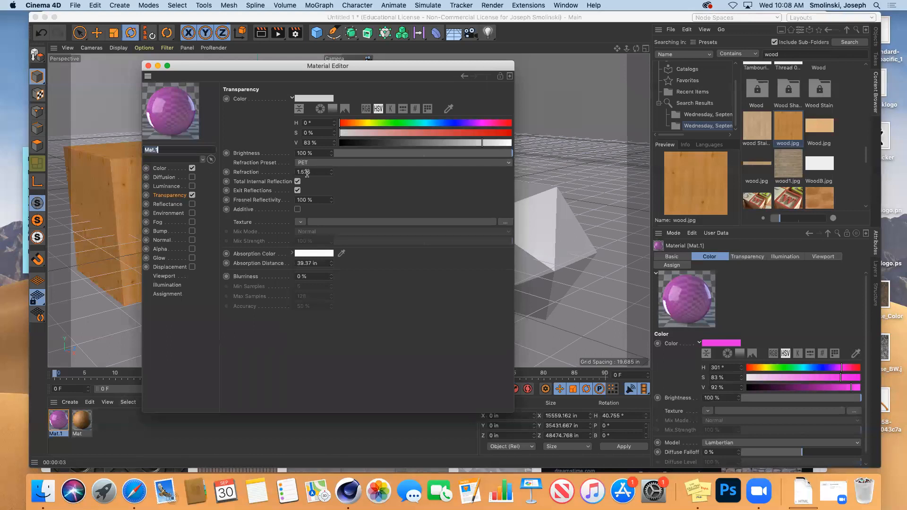
Try a green absorption colour on Mat.1 at 95% saturation and 100% value.
{"action": "left_click", "coordinate": [307, 256]}
{"action": "left_click", "coordinate": [309, 256]}
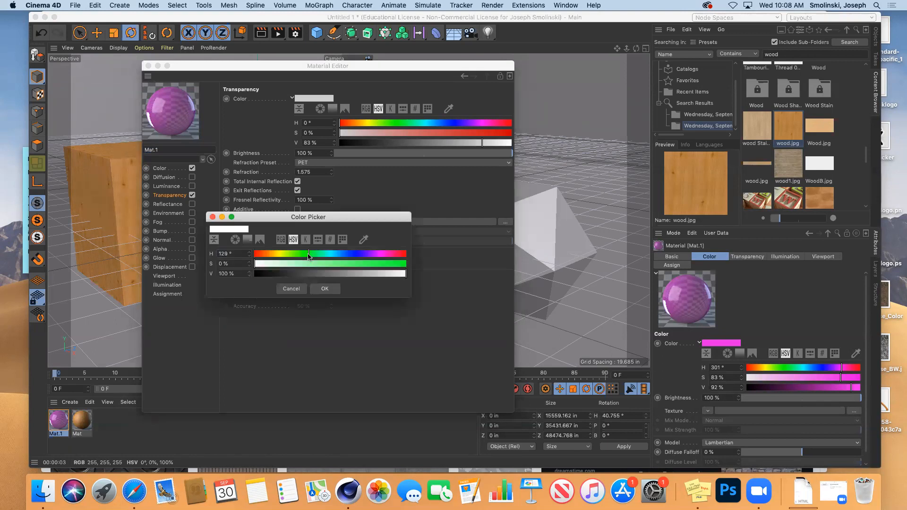
{"action": "left_click", "coordinate": [398, 265]}
{"action": "left_click", "coordinate": [399, 274]}
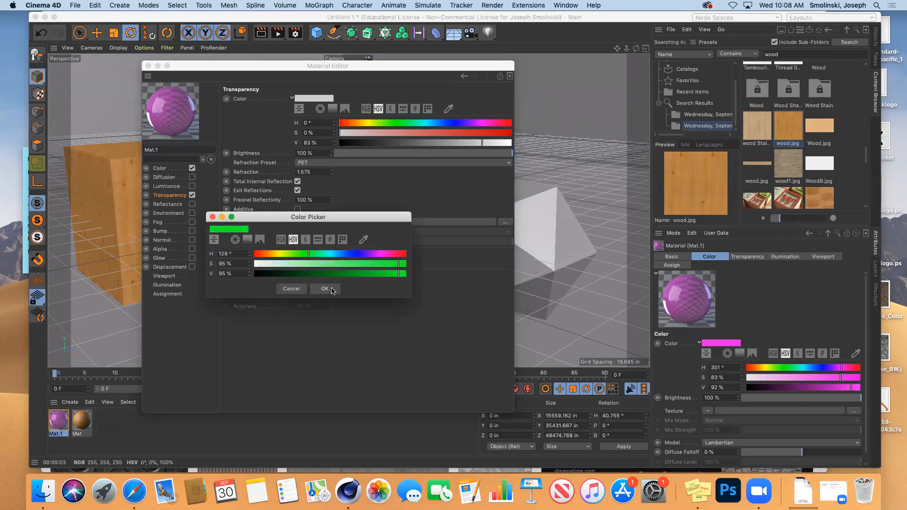
{"action": "left_click", "coordinate": [402, 275]}
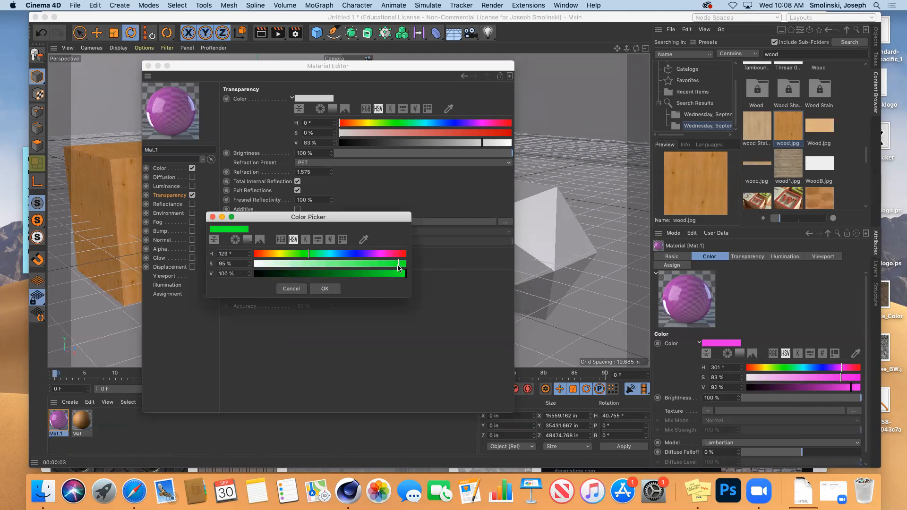
{"action": "left_click", "coordinate": [328, 289]}
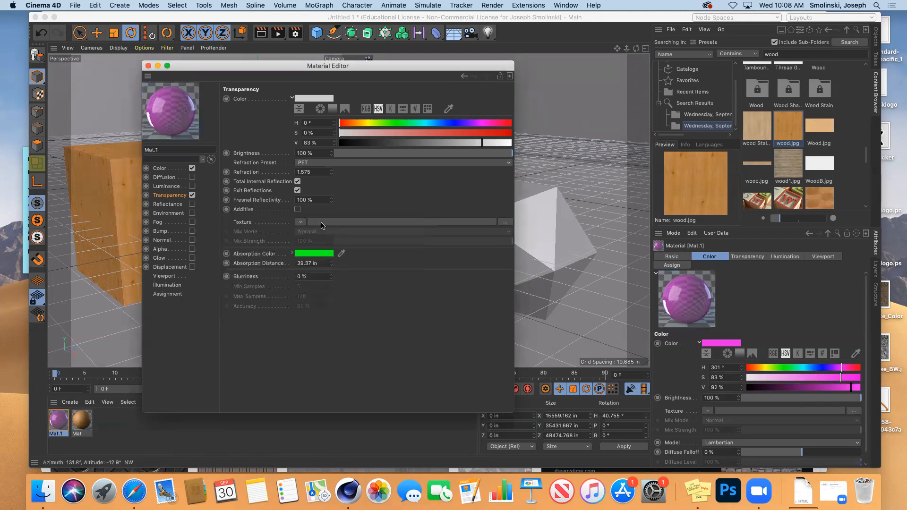
Cancel the transparency colour change and undo back to Glass (1.517) with white absorption.
{"action": "left_click", "coordinate": [312, 101]}
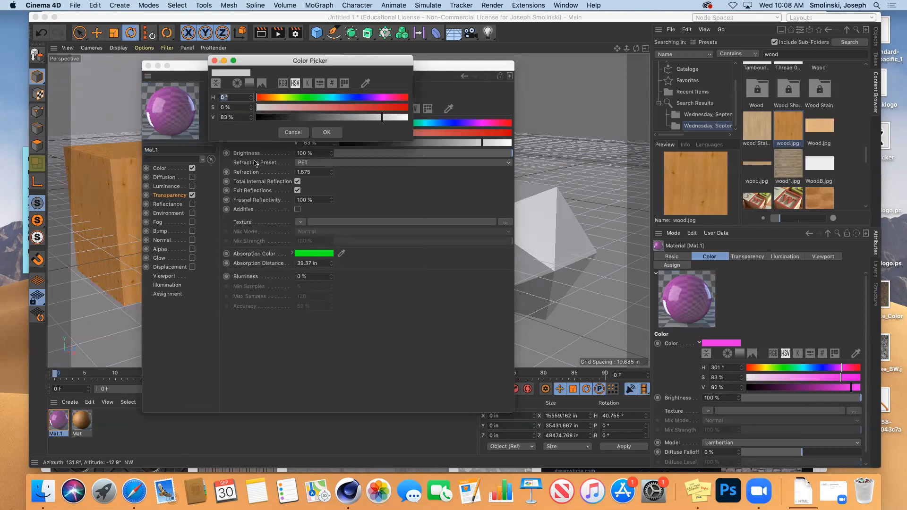
{"action": "left_click", "coordinate": [291, 132]}
{"action": "key", "text": "super+z"}
{"action": "key", "text": "super+z"}
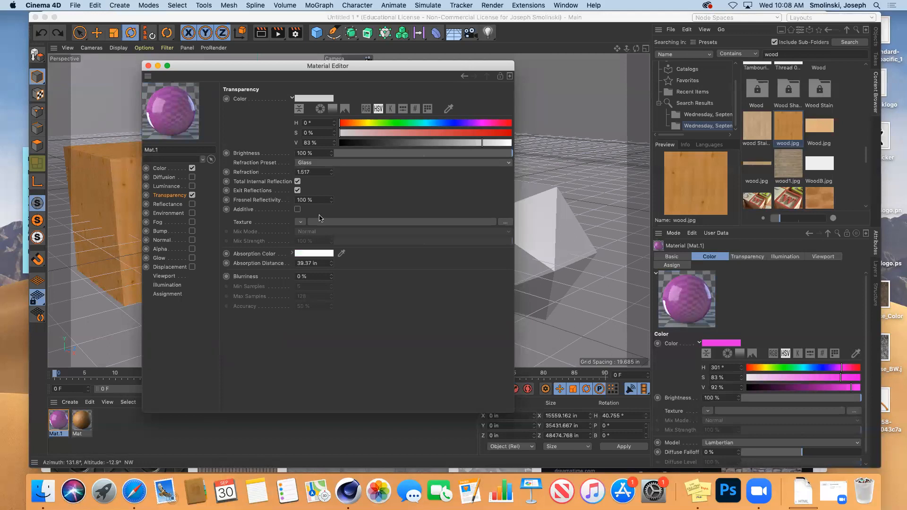
Set the transparency colour to green: hue 130°, saturation 97%, value 100%.
{"action": "left_click", "coordinate": [311, 103]}
{"action": "left_click", "coordinate": [310, 97]}
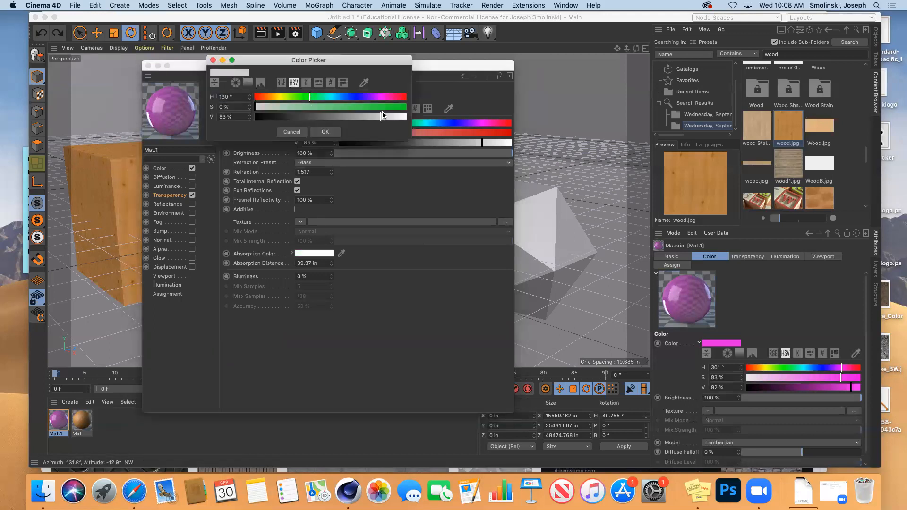
{"action": "left_click", "coordinate": [402, 108]}
{"action": "left_click_drag", "start_coordinate": [381, 117], "coordinate": [408, 118]}
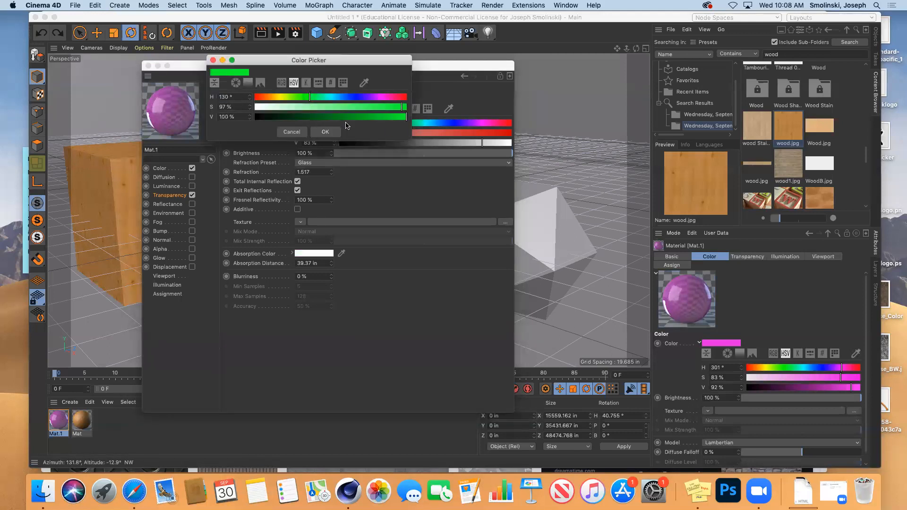
{"action": "left_click", "coordinate": [325, 132]}
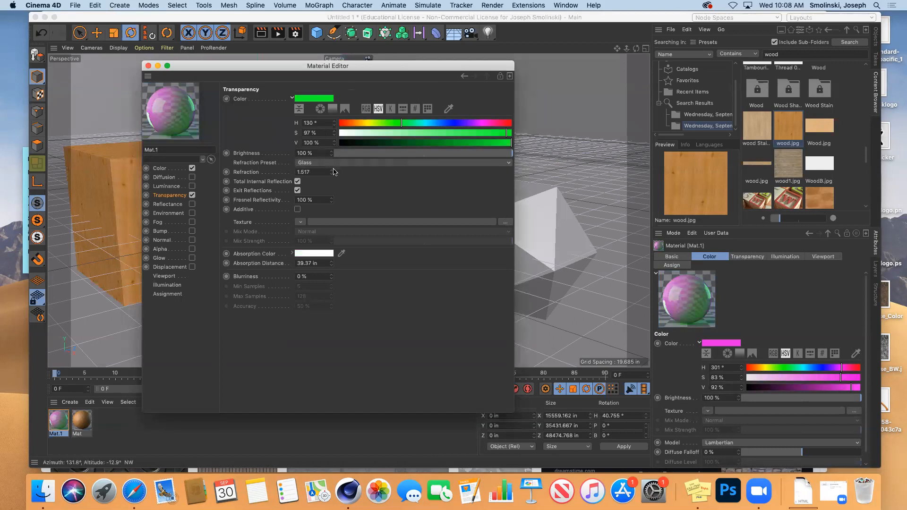
Lower transparency brightness to 90%, then render a test image of the sphere.
{"action": "left_click", "coordinate": [160, 169]}
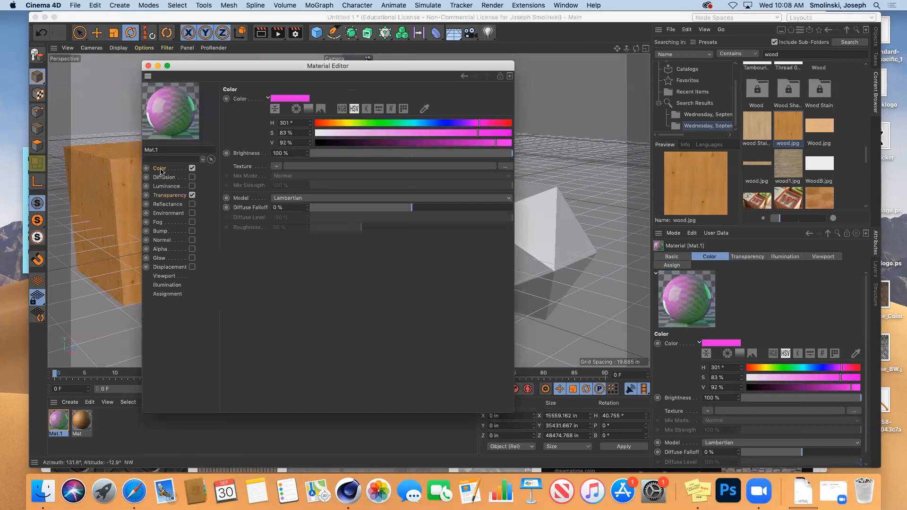
{"action": "left_click", "coordinate": [169, 196]}
{"action": "left_click", "coordinate": [495, 153]}
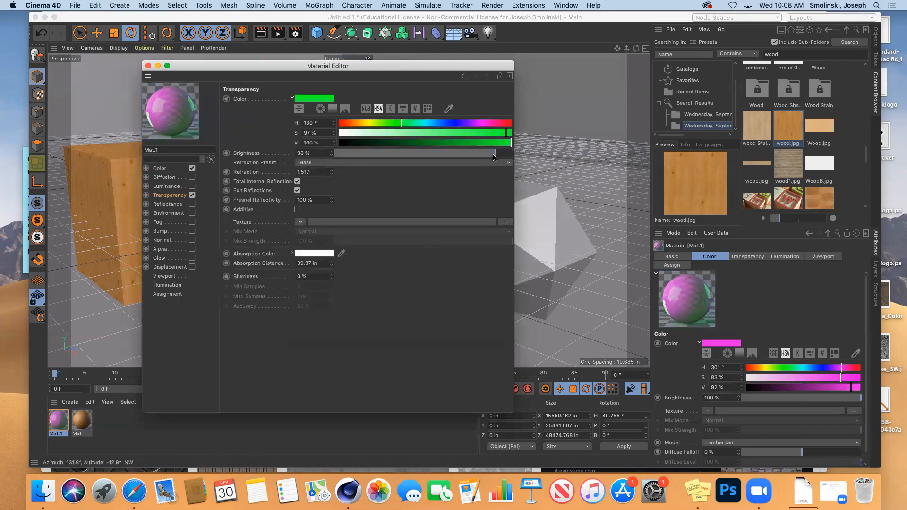
{"action": "left_click", "coordinate": [148, 66]}
{"action": "mouse_move", "coordinate": [636, 48]}
{"action": "left_mouse_down"}
{"action": "mouse_move", "coordinate": [618, 59]}
{"action": "mouse_move", "coordinate": [635, 52]}
{"action": "mouse_move", "coordinate": [625, 55]}
{"action": "left_mouse_up"}
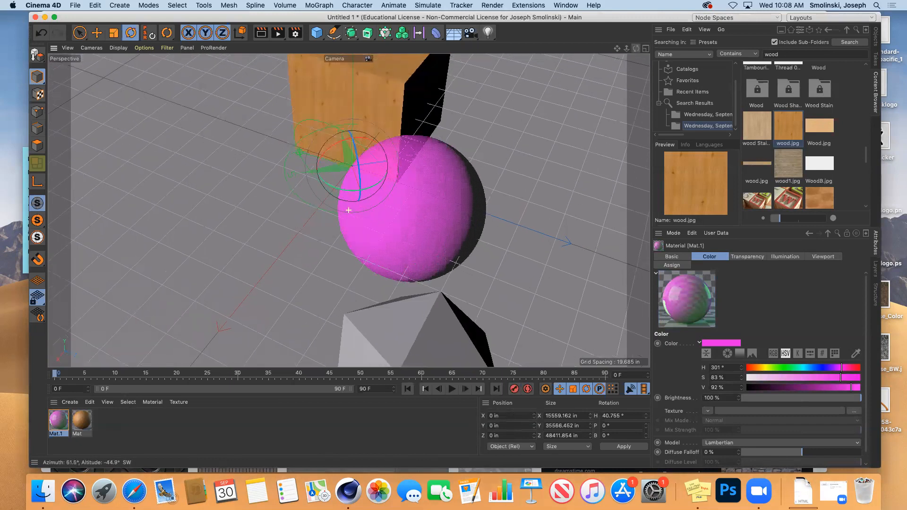
{"action": "left_click", "coordinate": [261, 34]}
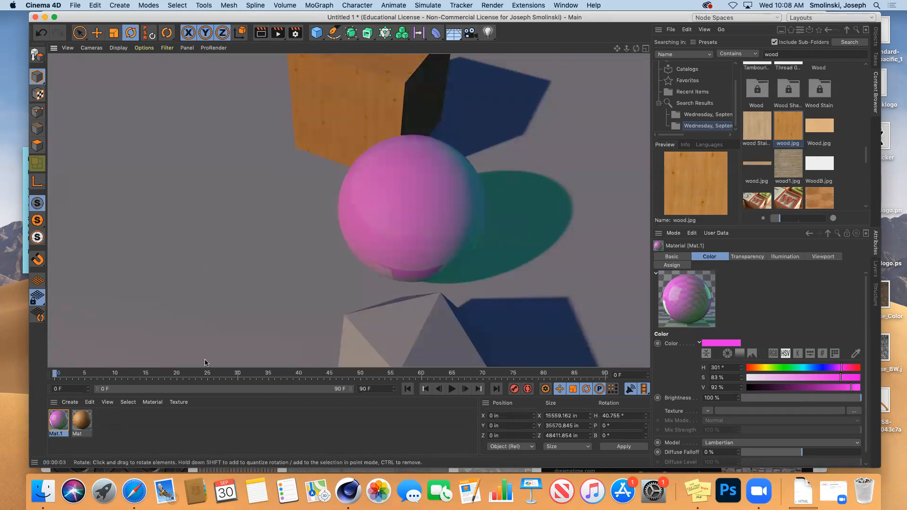
Desaturate Mat.1's transparency colour to a pale green (S 25%).
{"action": "double_click", "coordinate": [58, 423]}
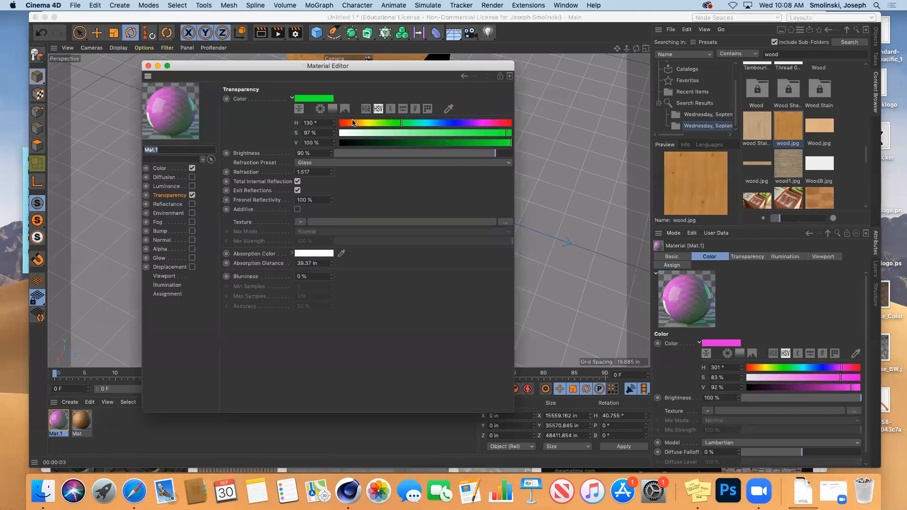
{"action": "left_click_drag", "start_coordinate": [394, 133], "coordinate": [382, 134]}
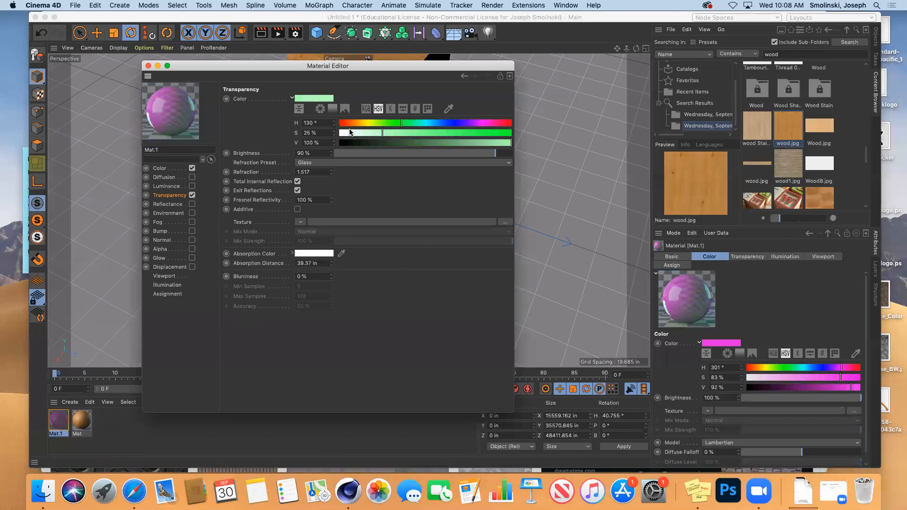
{"action": "left_click", "coordinate": [148, 66]}
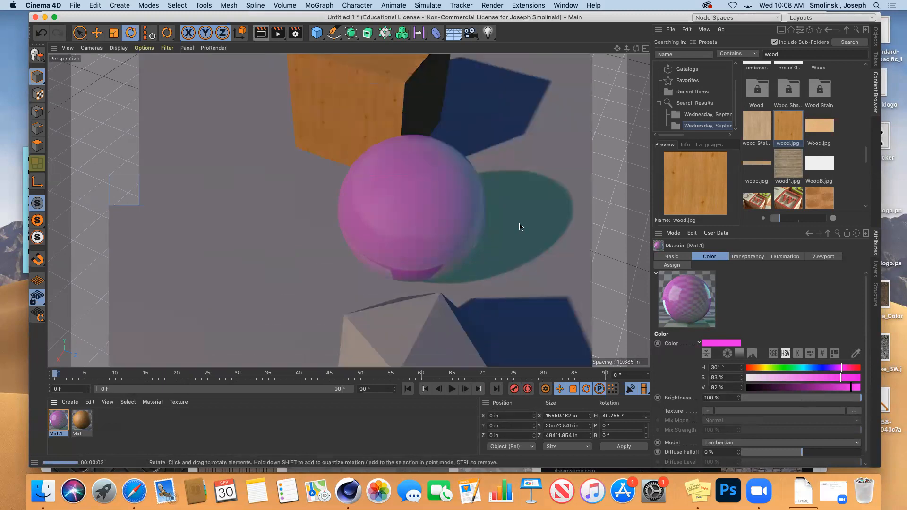
Render a test image of the glass sphere from a low, level viewing angle.
{"action": "left_click_drag", "start_coordinate": [636, 49], "coordinate": [547, 1]}
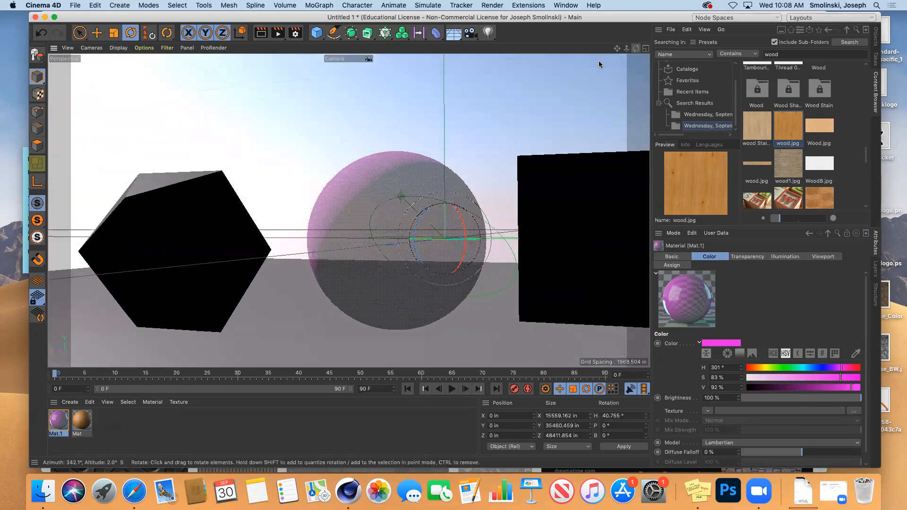
{"action": "left_click", "coordinate": [261, 33]}
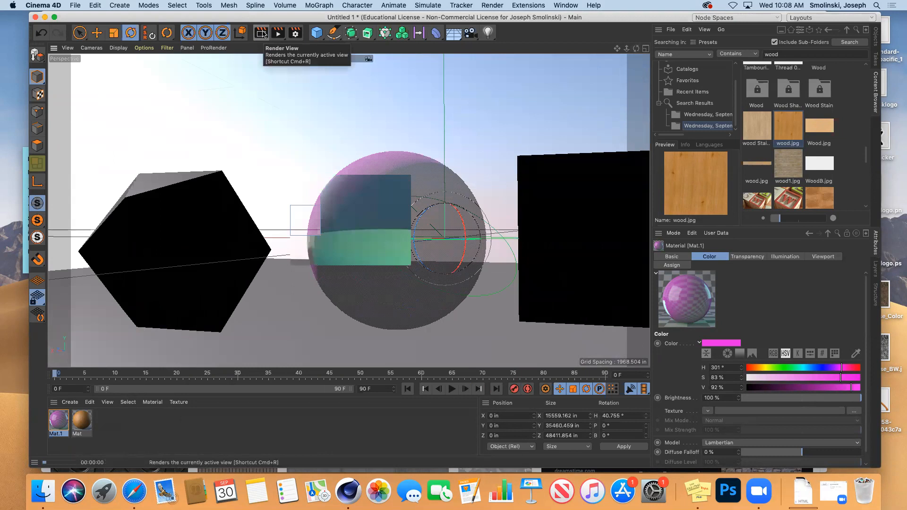
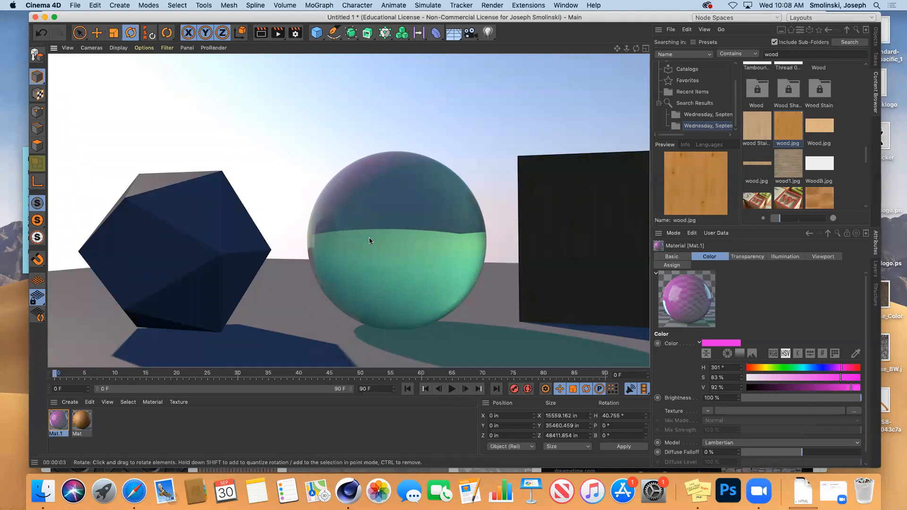
Orbit the view and render the wood cube, pink sphere and grey polyhedron side by side.
{"action": "left_click_drag", "start_coordinate": [636, 49], "coordinate": [472, 54]}
{"action": "left_click", "coordinate": [260, 34]}
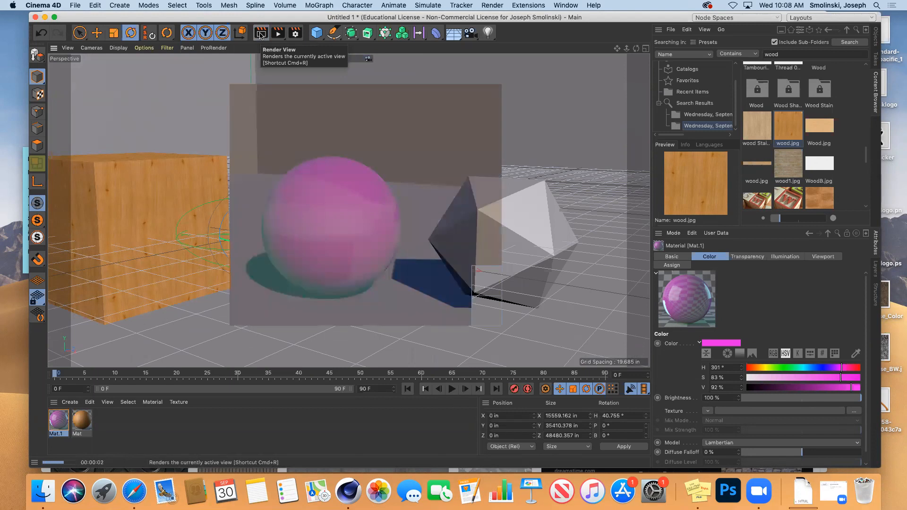
Give Mat.1 a blue absorption colour (HSV 235/92/97) and render a test image.
{"action": "double_click", "coordinate": [58, 422]}
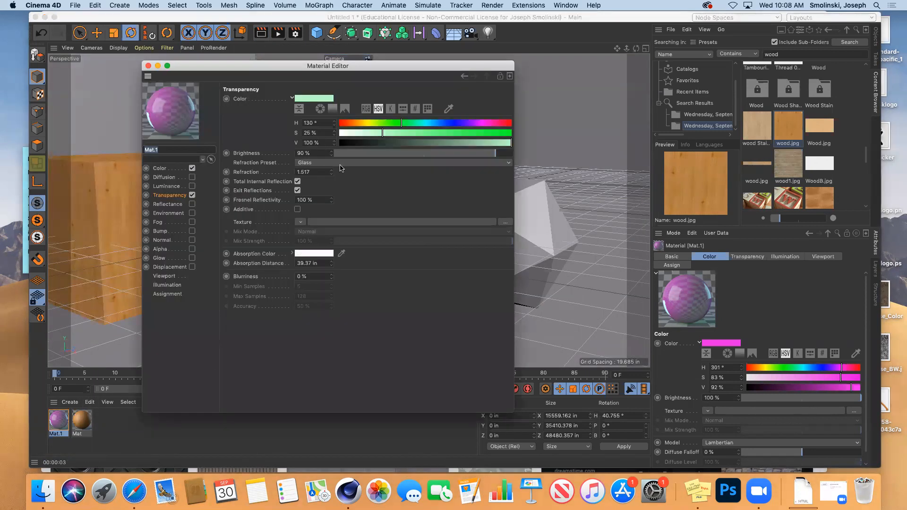
{"action": "left_click", "coordinate": [323, 255]}
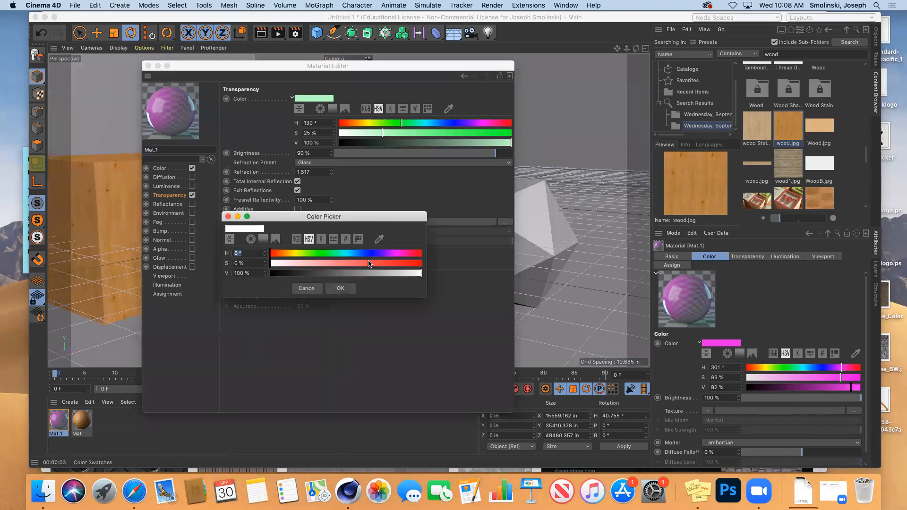
{"action": "left_click", "coordinate": [370, 254]}
{"action": "left_click", "coordinate": [409, 263]}
{"action": "left_click", "coordinate": [417, 273]}
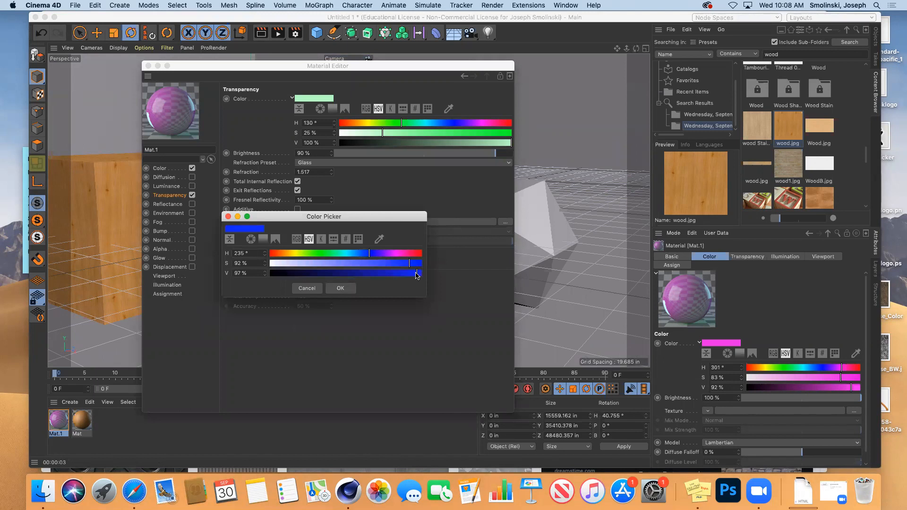
{"action": "left_click", "coordinate": [340, 288]}
{"action": "left_click", "coordinate": [147, 66]}
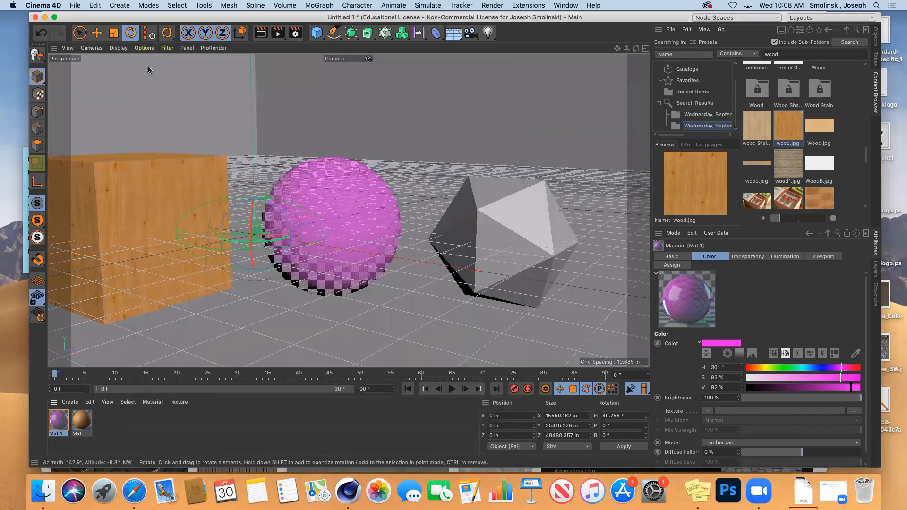
{"action": "left_click", "coordinate": [261, 33]}
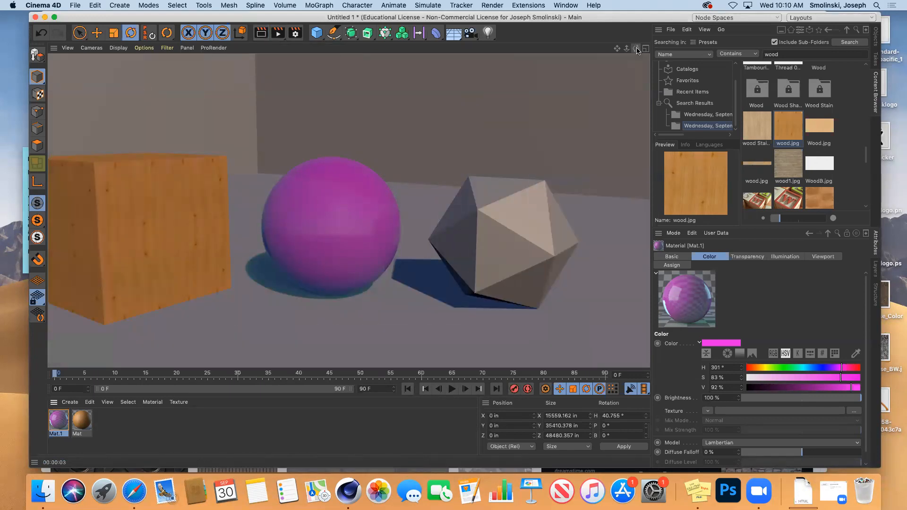
Orbit to new angles, re-render the scene, and briefly reopen Mat.1's settings.
{"action": "mouse_move", "coordinate": [636, 47]}
{"action": "left_mouse_down"}
{"action": "mouse_move", "coordinate": [496, 51]}
{"action": "mouse_move", "coordinate": [634, 53]}
{"action": "left_mouse_up"}
{"action": "left_click", "coordinate": [262, 32]}
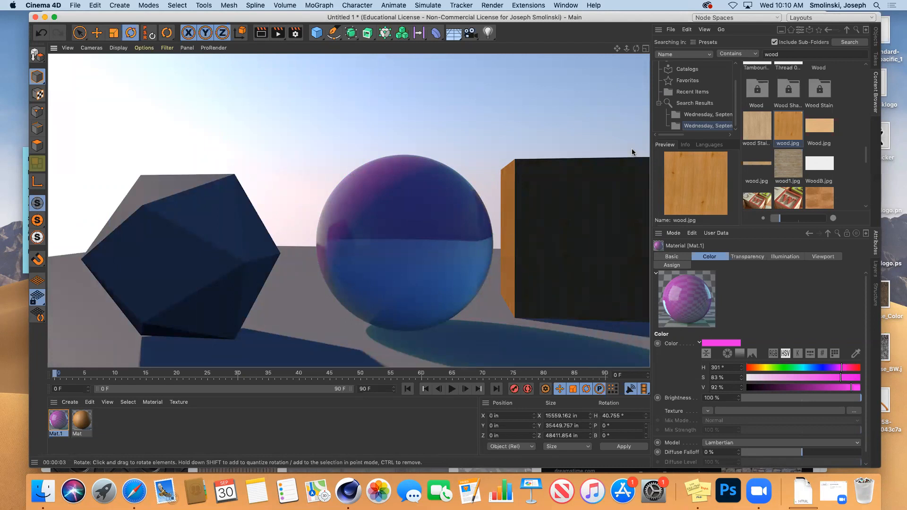
{"action": "left_click_drag", "start_coordinate": [636, 48], "coordinate": [682, 50]}
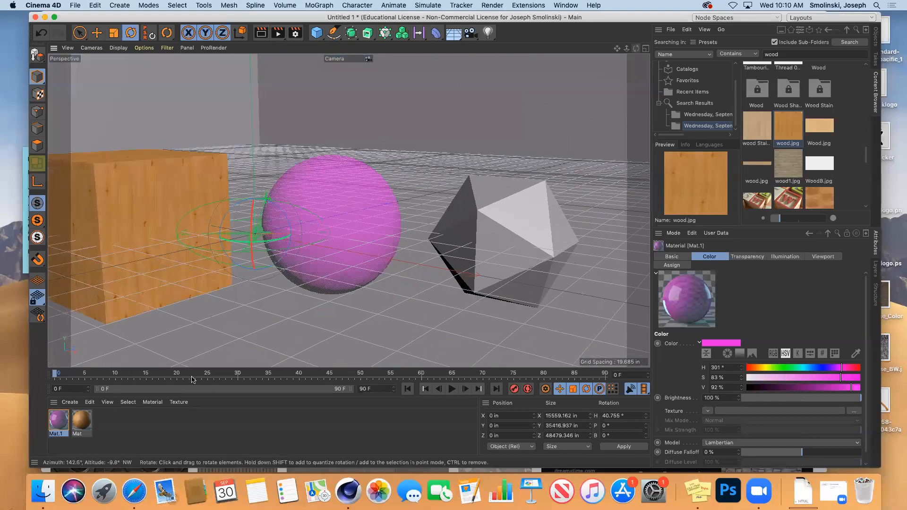
{"action": "double_click", "coordinate": [63, 425]}
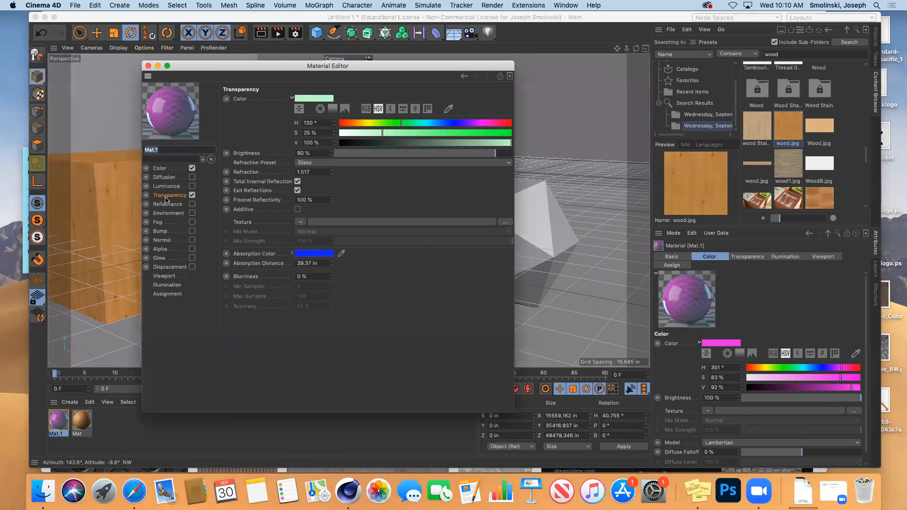
{"action": "left_click", "coordinate": [148, 67]}
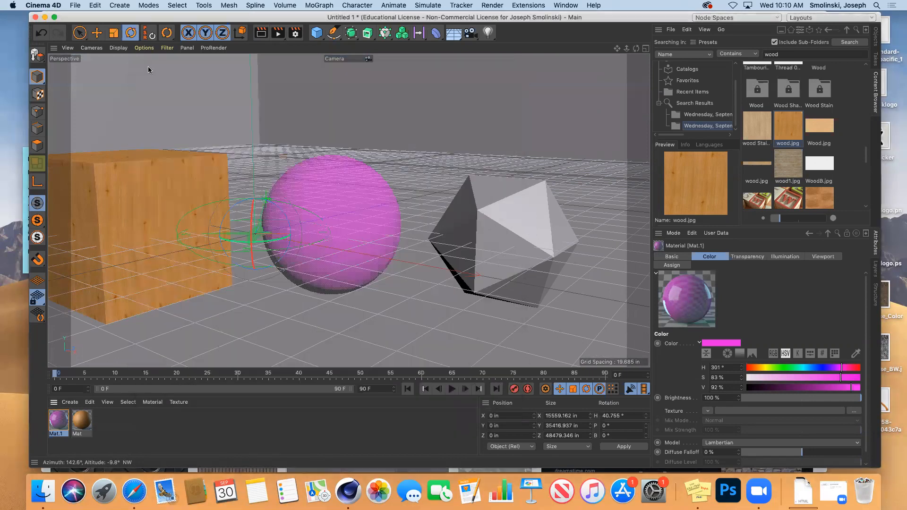
Create a new material Mat.2 with a dark red colour (H 0, S 89, V 11).
{"action": "left_click", "coordinate": [69, 402]}
{"action": "mouse_move", "coordinate": [85, 311]}
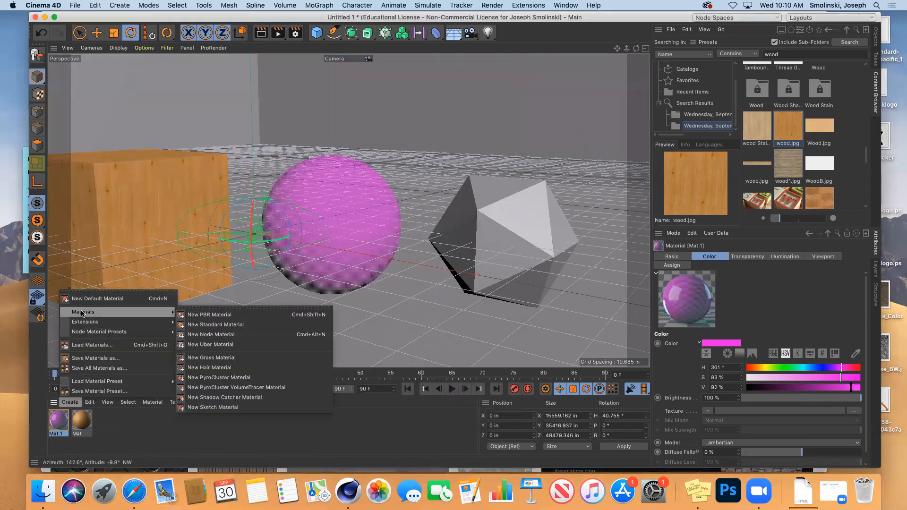
{"action": "left_click", "coordinate": [207, 315]}
{"action": "double_click", "coordinate": [58, 420]}
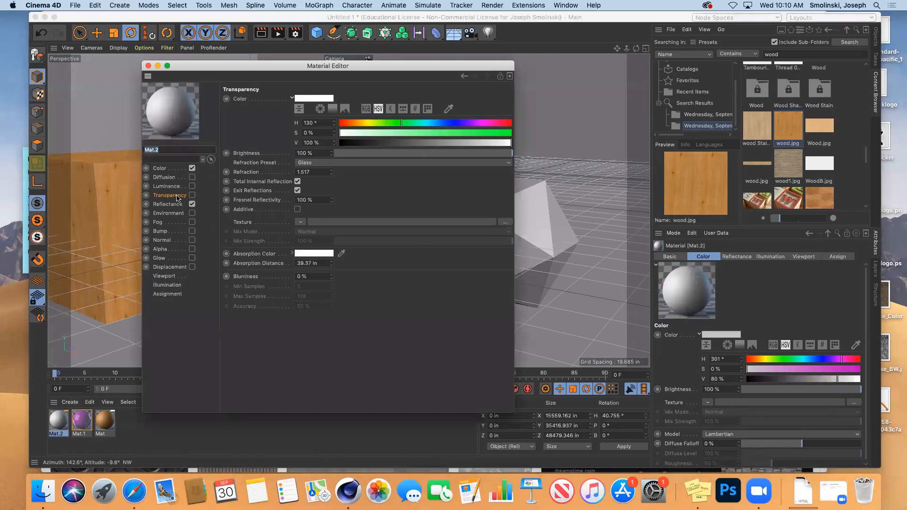
{"action": "left_click", "coordinate": [161, 168]}
{"action": "left_click", "coordinate": [300, 99]}
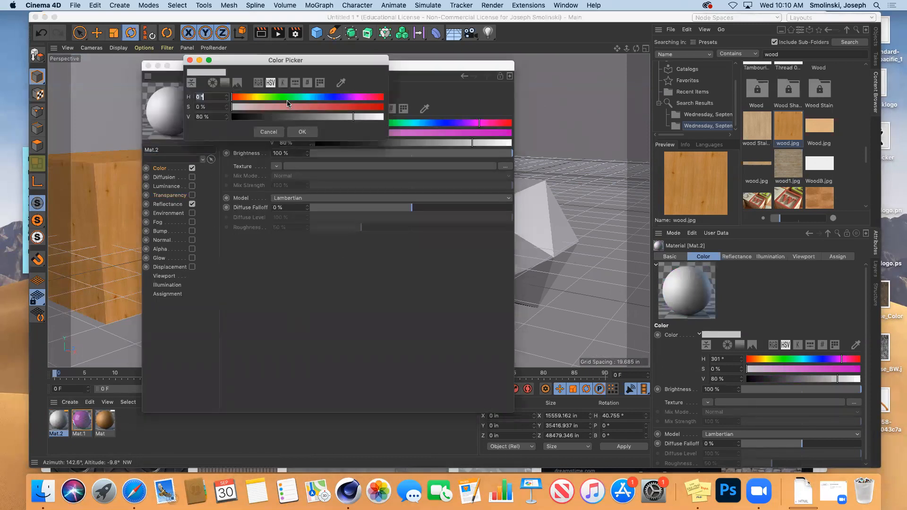
{"action": "left_click", "coordinate": [249, 116]}
{"action": "left_click", "coordinate": [367, 107]}
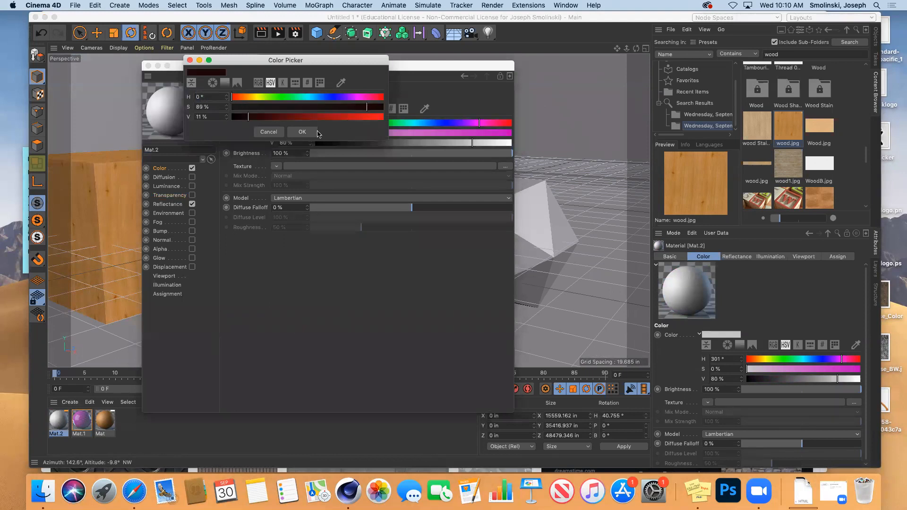
{"action": "left_click", "coordinate": [302, 131]}
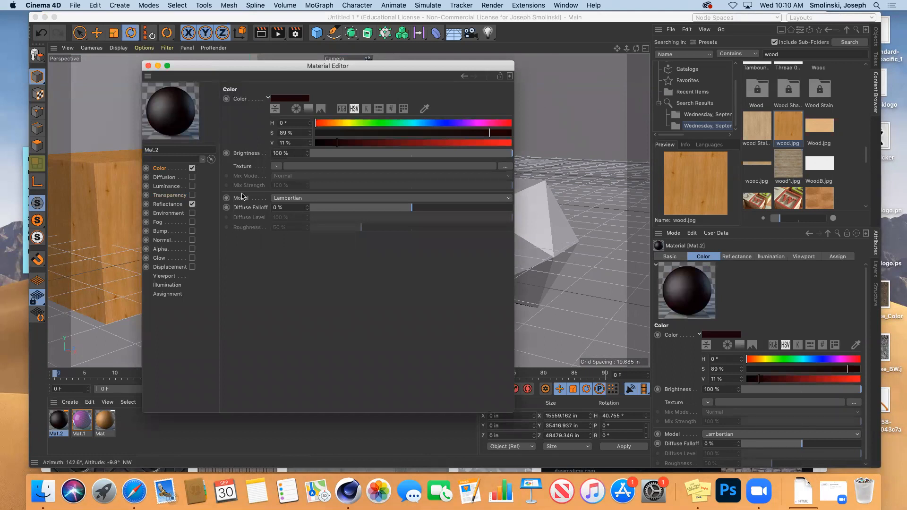
Apply Mat.2 to the polyhedron, shift the view left and render.
{"action": "left_click", "coordinate": [168, 205]}
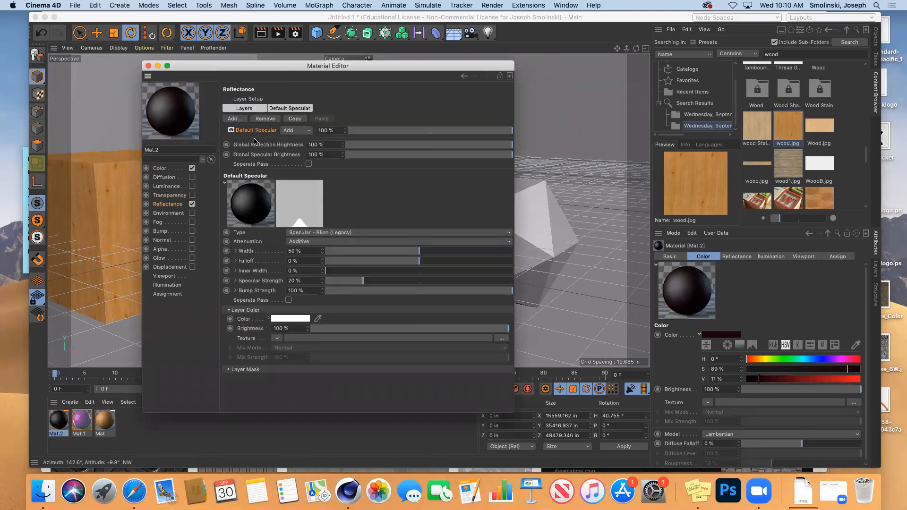
{"action": "left_click_drag", "start_coordinate": [213, 69], "coordinate": [129, 47]}
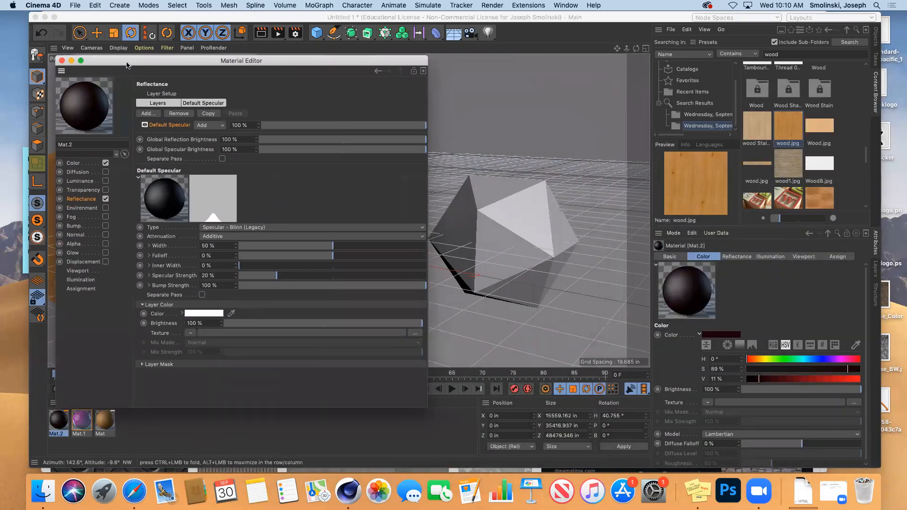
{"action": "left_click", "coordinate": [57, 425]}
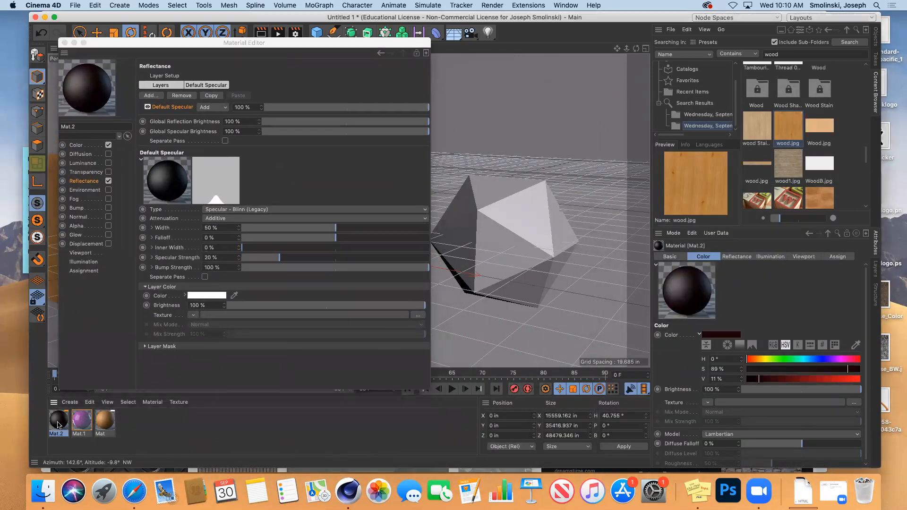
{"action": "left_click", "coordinate": [65, 43]}
{"action": "left_click_drag", "start_coordinate": [57, 425], "coordinate": [547, 204]}
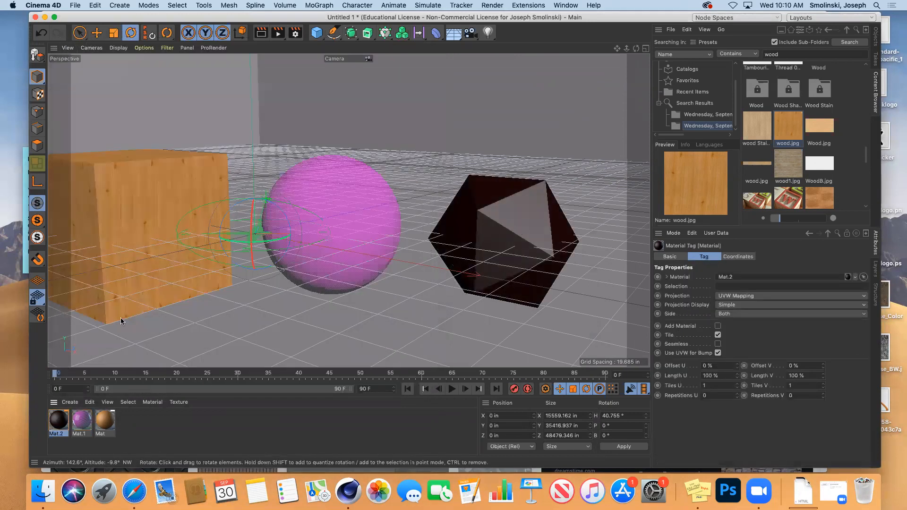
{"action": "left_click_drag", "start_coordinate": [617, 49], "coordinate": [510, 47]}
{"action": "left_click", "coordinate": [264, 36]}
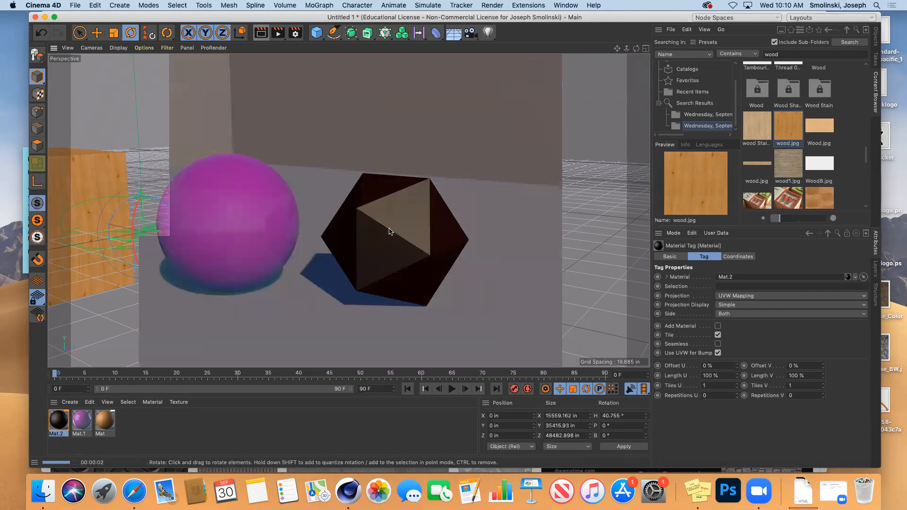
Set Mat.2's specular width to 26% and specular strength to 58%, then render.
{"action": "double_click", "coordinate": [58, 420]}
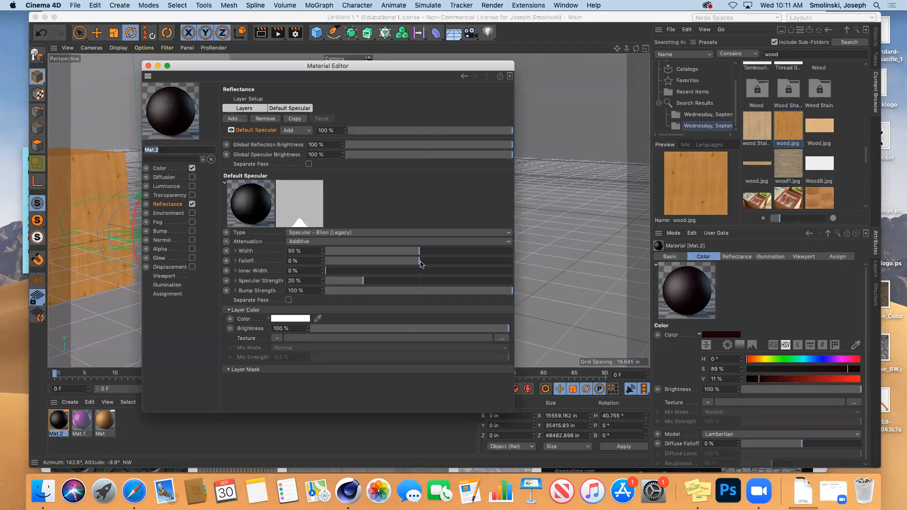
{"action": "left_click_drag", "start_coordinate": [419, 255], "coordinate": [374, 254]}
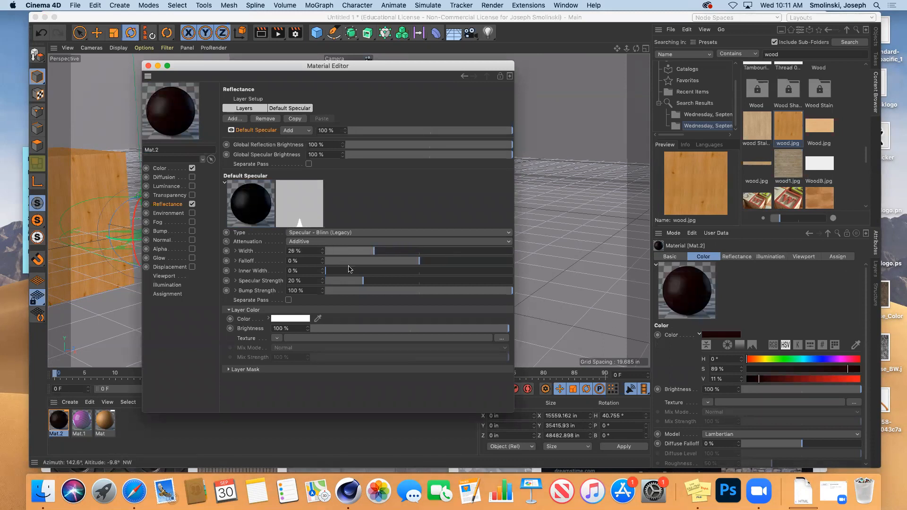
{"action": "left_click_drag", "start_coordinate": [362, 285], "coordinate": [434, 284]}
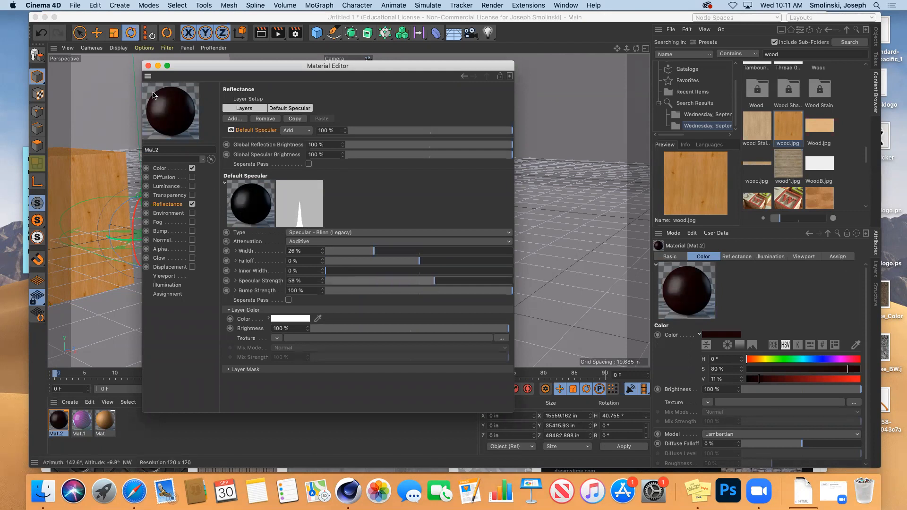
{"action": "left_click", "coordinate": [148, 65]}
{"action": "left_click", "coordinate": [261, 33]}
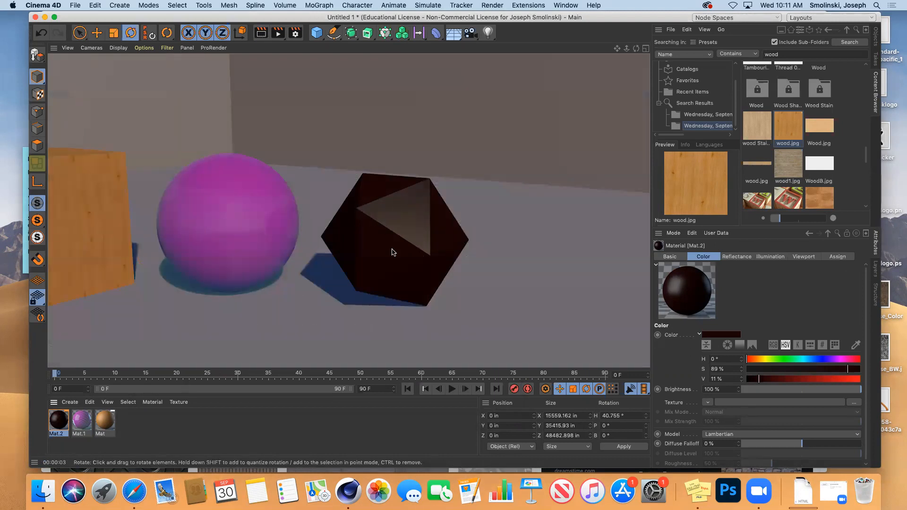
Widen Mat.2's specular highlight to 46%, render again, and reopen Mat.2.
{"action": "double_click", "coordinate": [58, 420]}
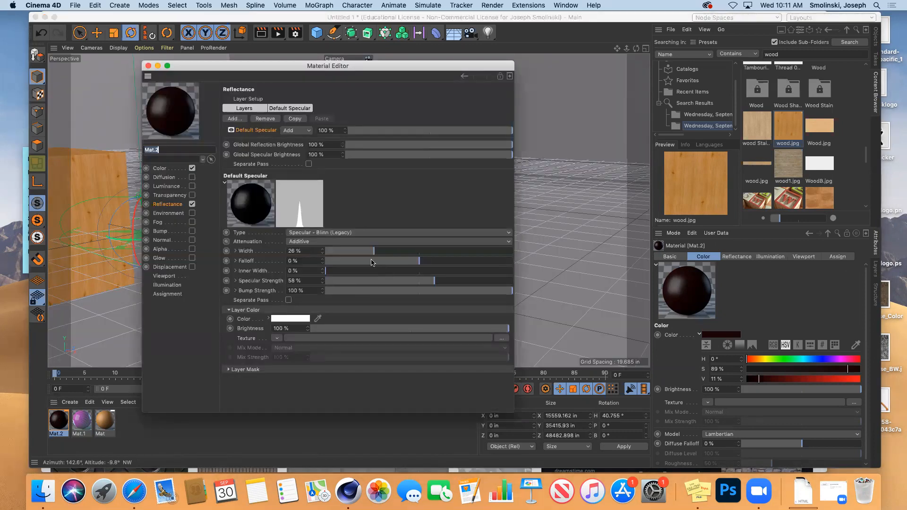
{"action": "left_click_drag", "start_coordinate": [373, 254], "coordinate": [477, 252]}
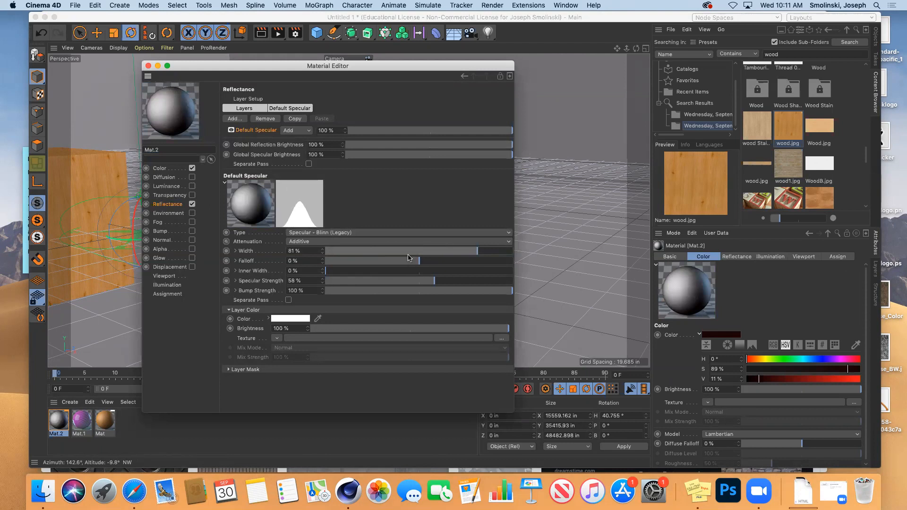
{"action": "left_click", "coordinate": [148, 66]}
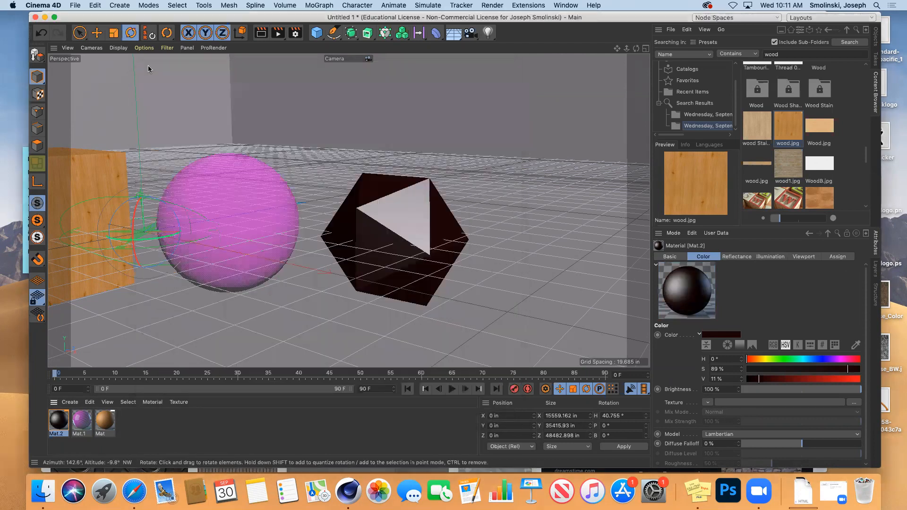
{"action": "left_click", "coordinate": [260, 32]}
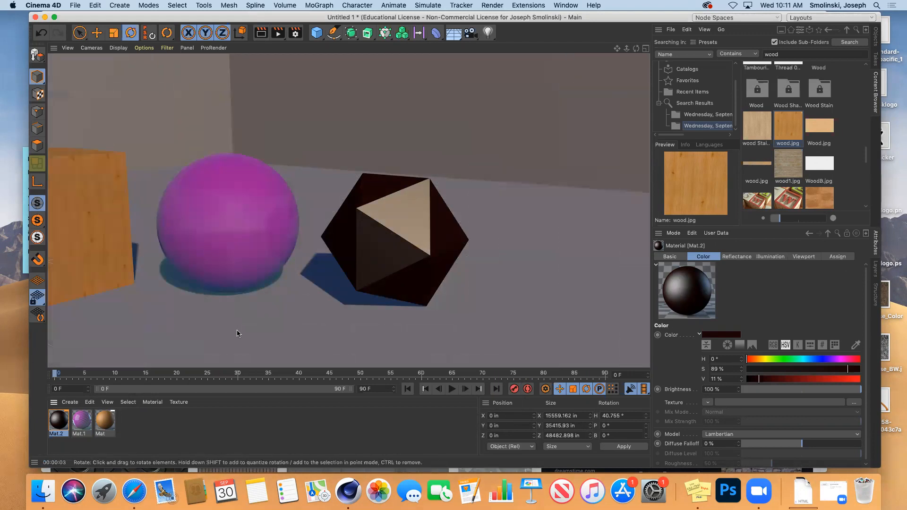
{"action": "double_click", "coordinate": [57, 420]}
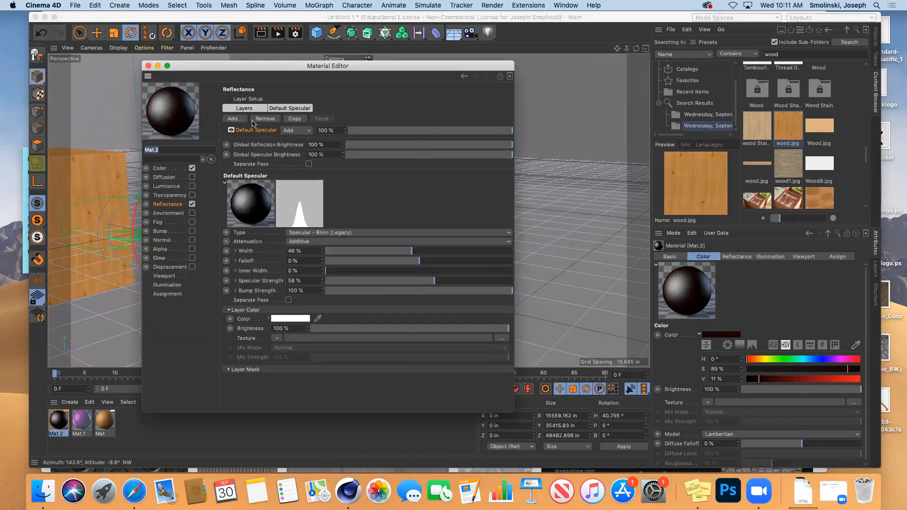
Add a GGX reflection layer to Mat.2 and render a preview of the scene.
{"action": "left_click", "coordinate": [234, 118]}
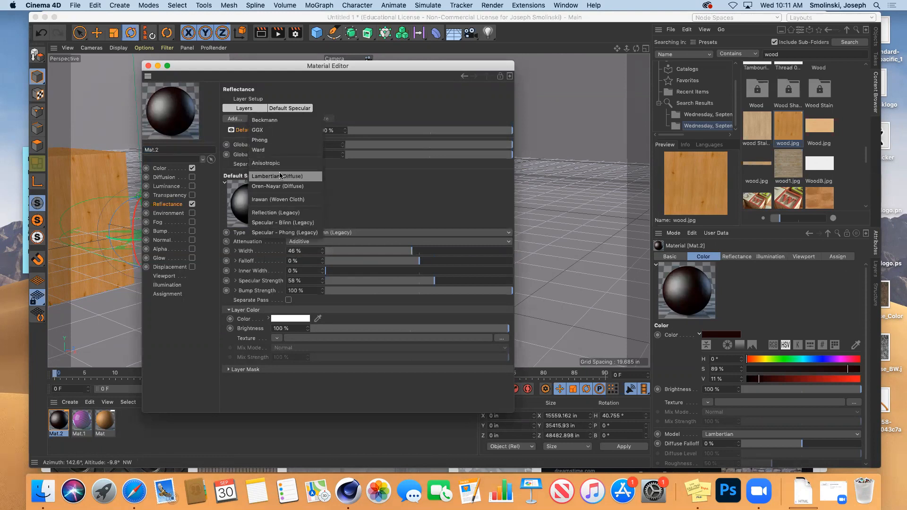
{"action": "left_click", "coordinate": [264, 132]}
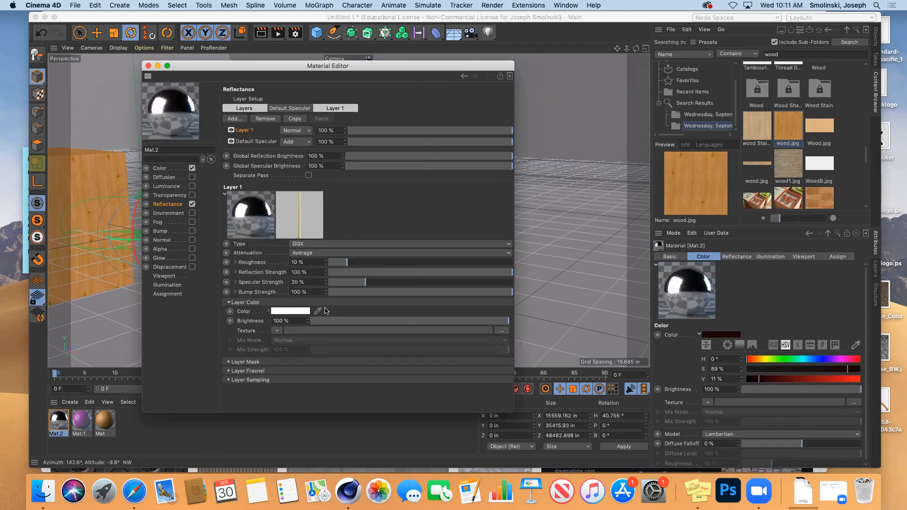
{"action": "left_click_drag", "start_coordinate": [286, 71], "coordinate": [650, 100]}
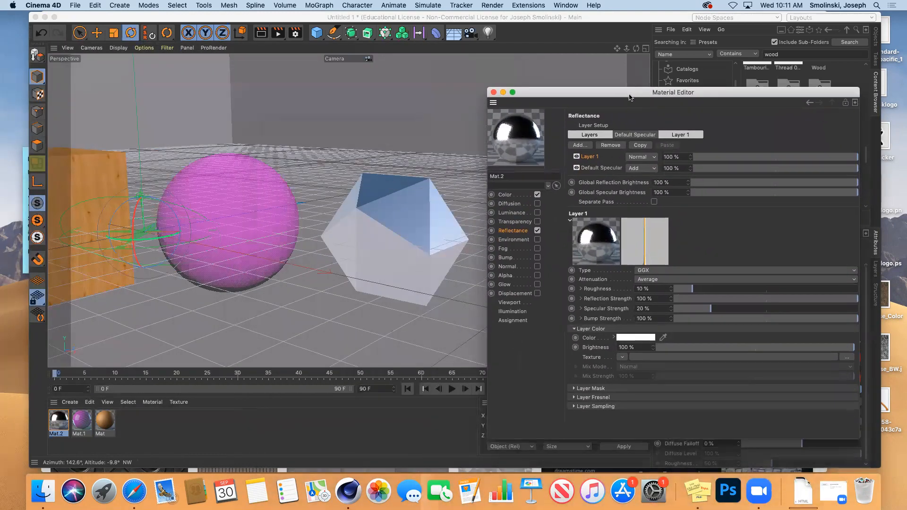
{"action": "left_click", "coordinate": [262, 33]}
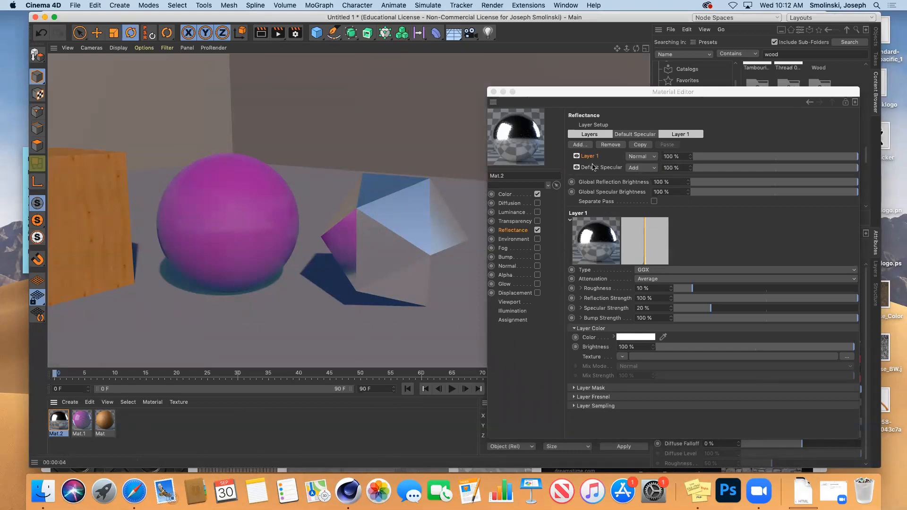
Test the reflection layer strength at 50% and 10% with renders, settling on 50%.
{"action": "left_click", "coordinate": [776, 161]}
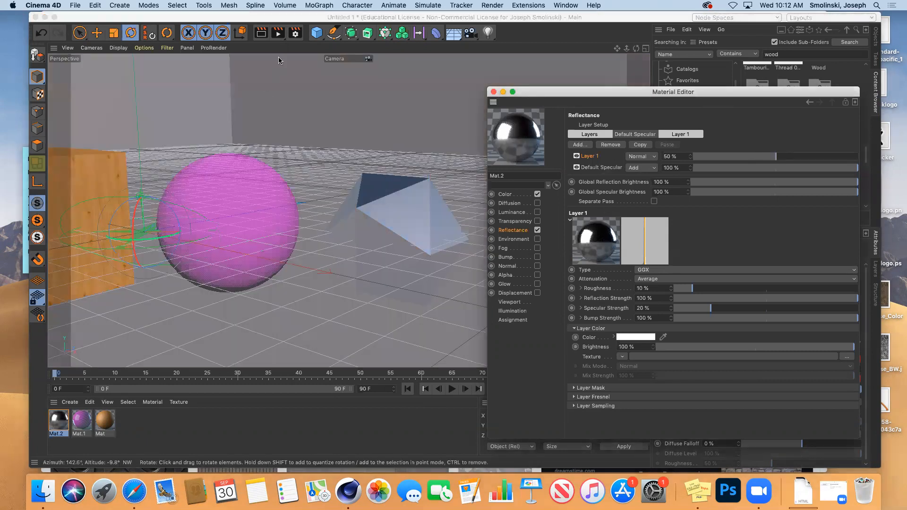
{"action": "left_click", "coordinate": [261, 33]}
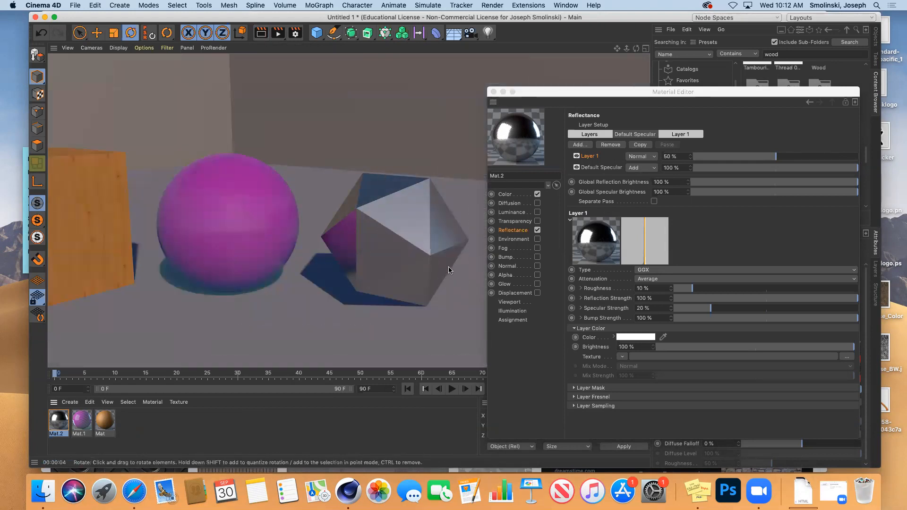
{"action": "left_click", "coordinate": [710, 157]}
{"action": "left_click", "coordinate": [262, 33]}
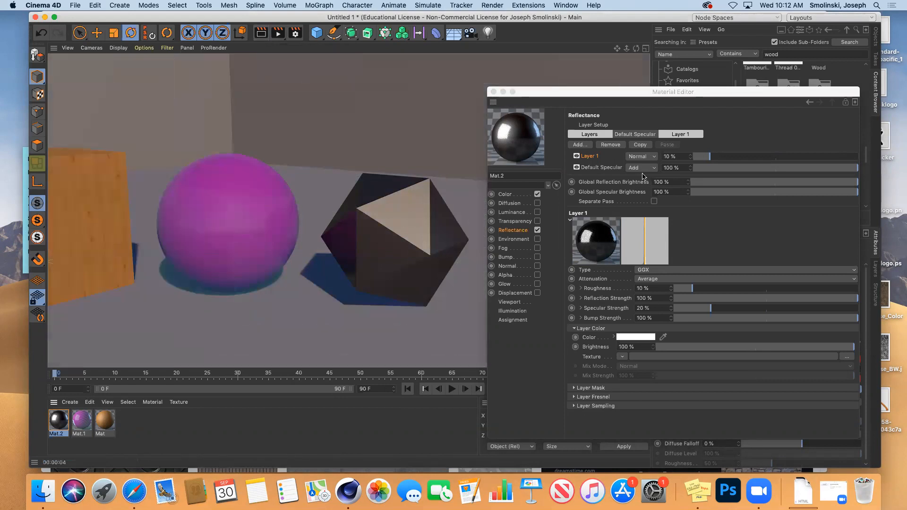
{"action": "left_click", "coordinate": [776, 157]}
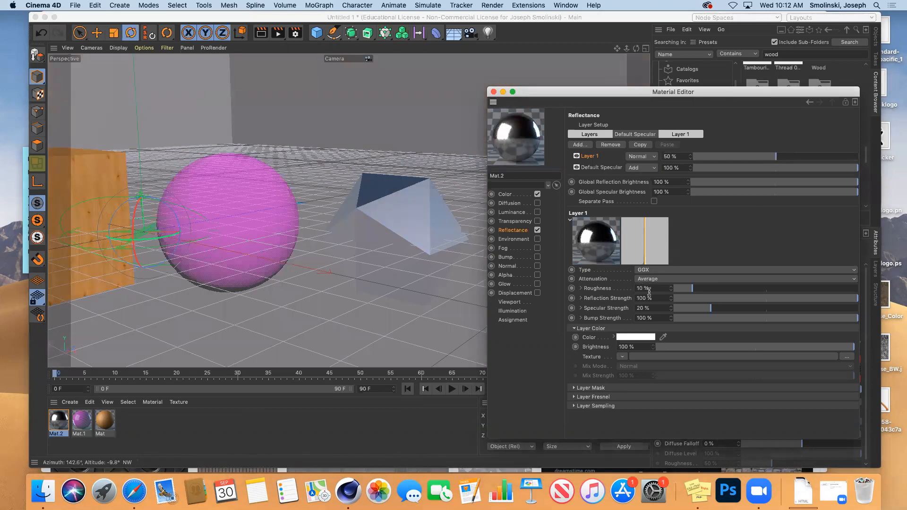
Compare rough and mirror reflections, then set roughness to 3% and specular strength to 44%.
{"action": "left_click", "coordinate": [755, 289]}
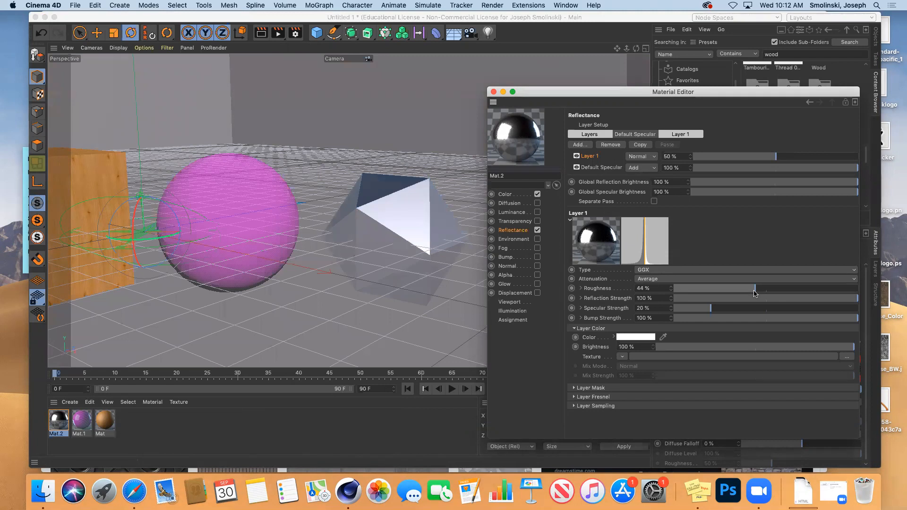
{"action": "left_click", "coordinate": [262, 36]}
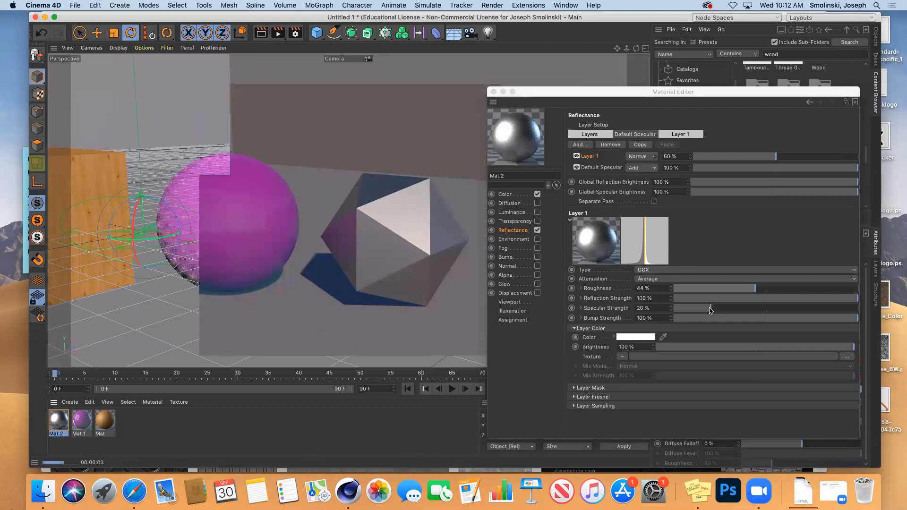
{"action": "left_click", "coordinate": [753, 288]}
{"action": "left_click_drag", "start_coordinate": [753, 288], "coordinate": [674, 288]}
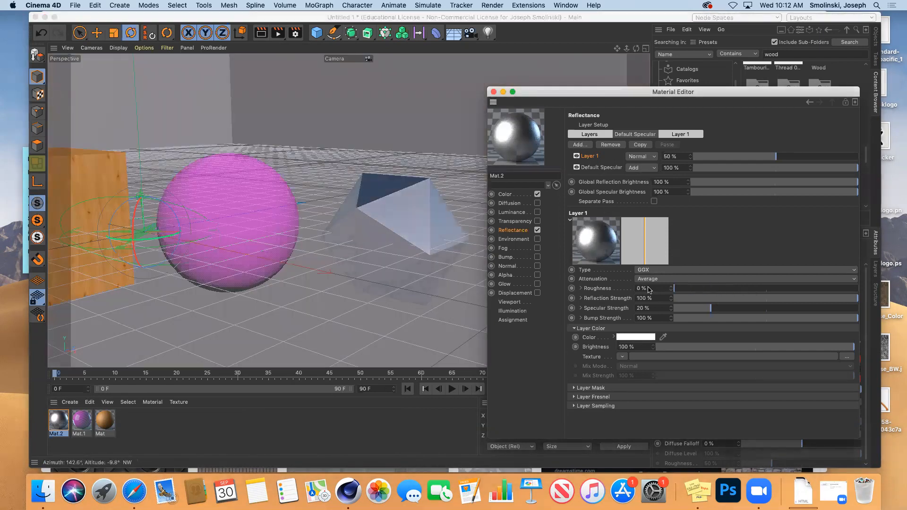
{"action": "left_click", "coordinate": [262, 37]}
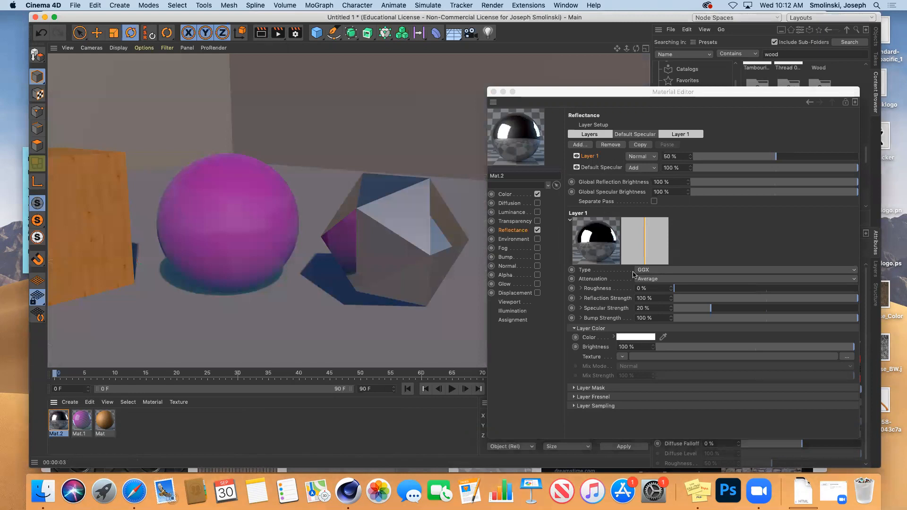
{"action": "left_click", "coordinate": [680, 289]}
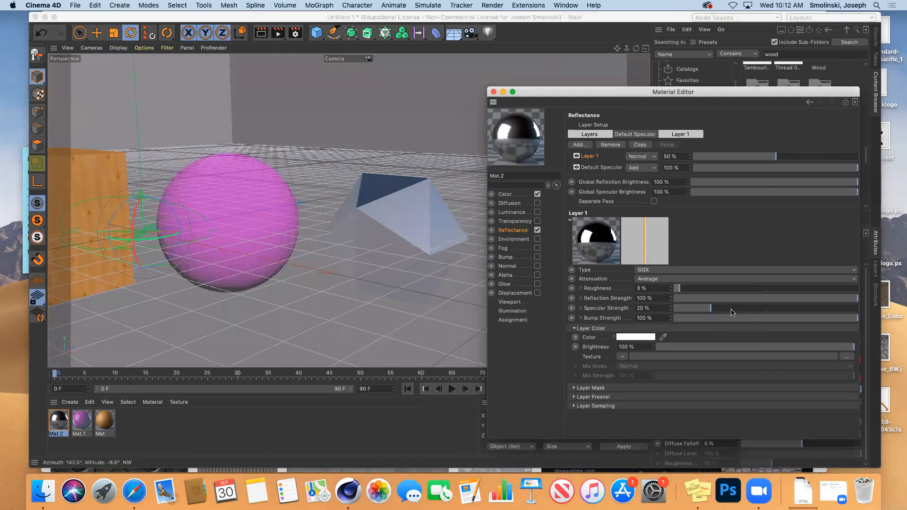
{"action": "left_click", "coordinate": [754, 309]}
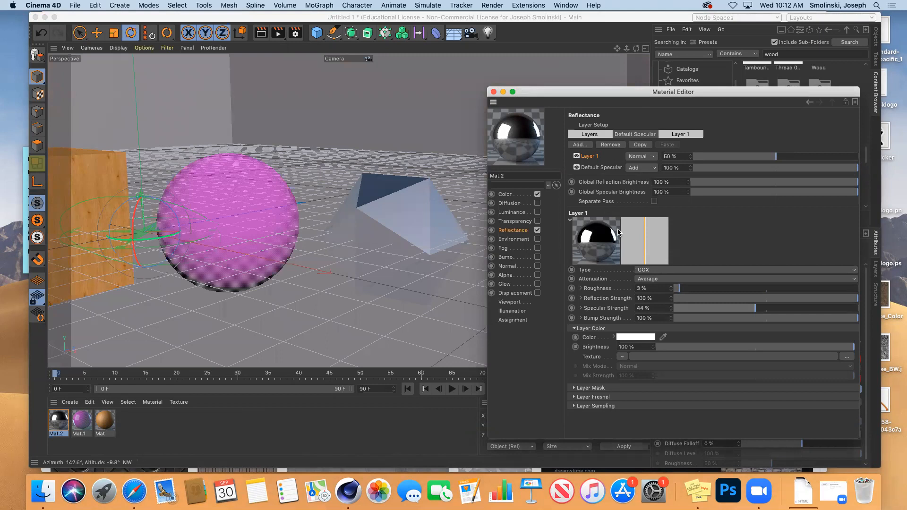
Set the reflection layer colour to yellow (H 58, S 93, V 83) and render.
{"action": "left_click", "coordinate": [635, 337]}
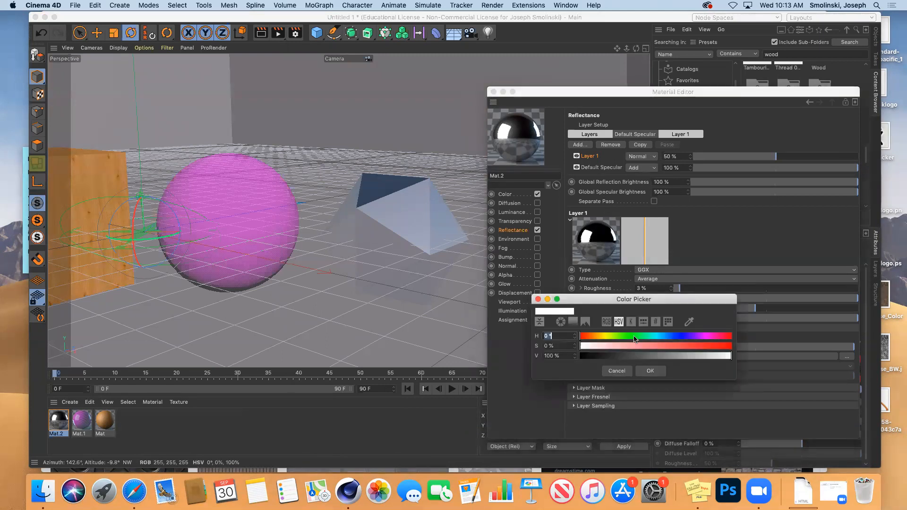
{"action": "left_click", "coordinate": [603, 337]}
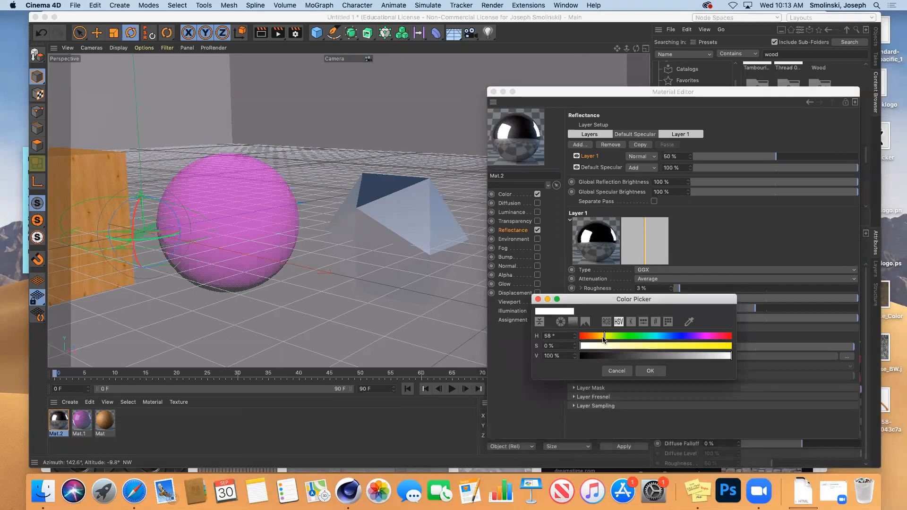
{"action": "left_click", "coordinate": [720, 347]}
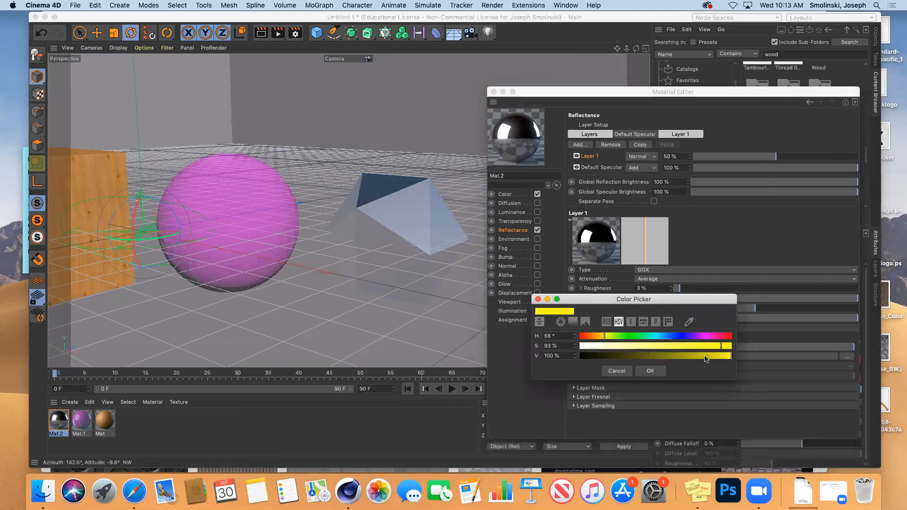
{"action": "left_click", "coordinate": [706, 357]}
{"action": "left_click", "coordinate": [651, 371]}
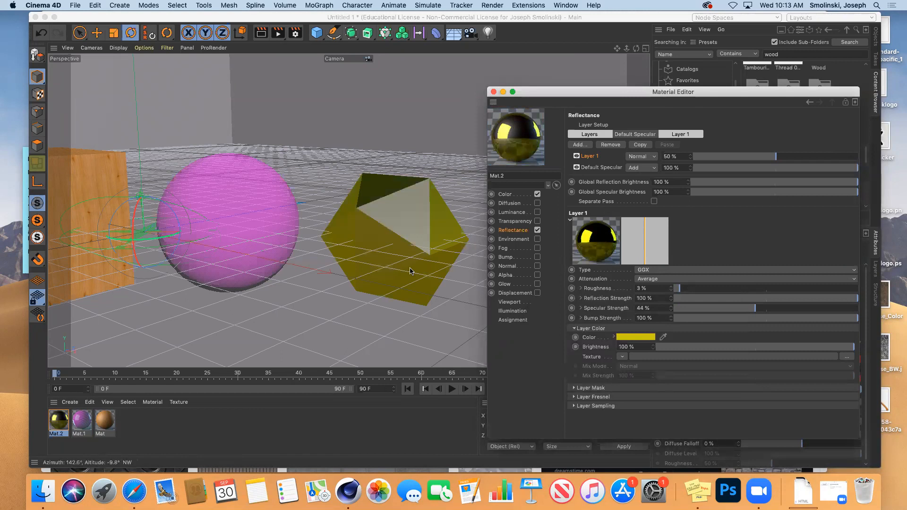
{"action": "left_click", "coordinate": [260, 33]}
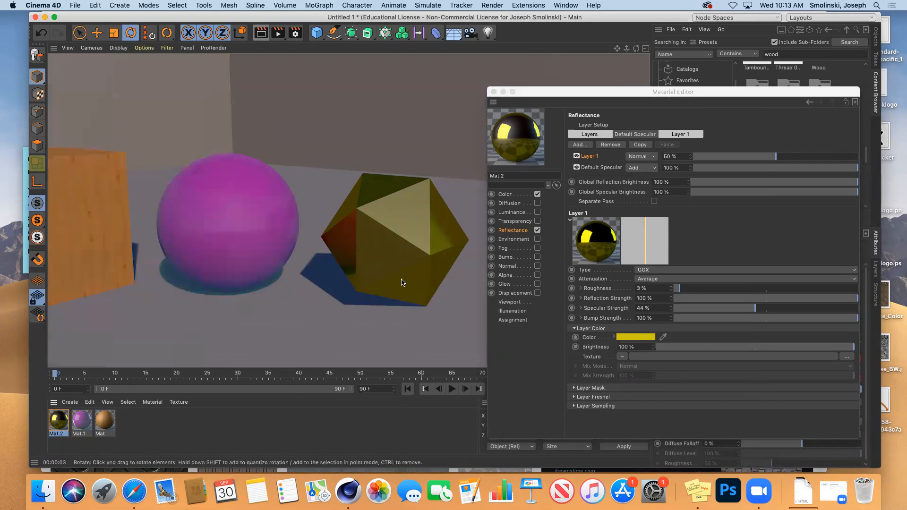
{"action": "left_click", "coordinate": [622, 357]}
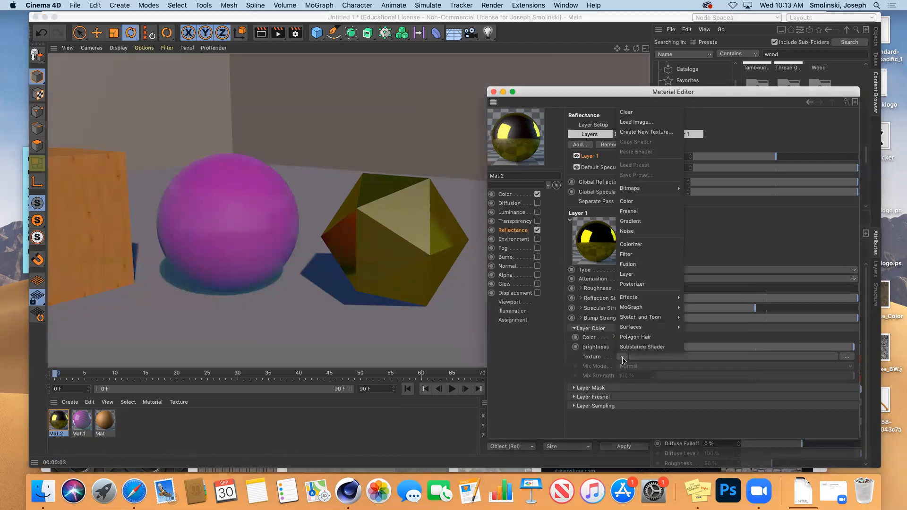
Load a Noise shader into the layer colour and set its first colour to orange.
{"action": "left_click", "coordinate": [627, 231]}
{"action": "left_click", "coordinate": [628, 381]}
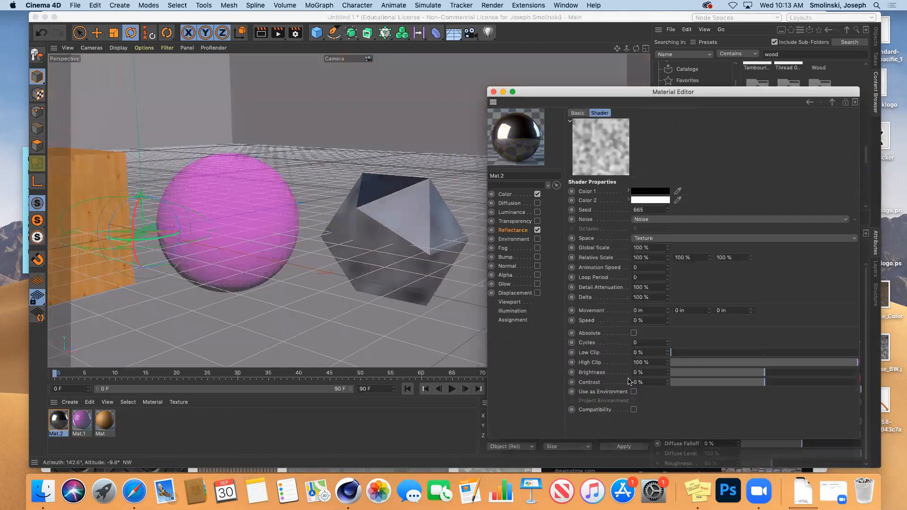
{"action": "left_click", "coordinate": [646, 203]}
{"action": "left_click_drag", "start_coordinate": [625, 192], "coordinate": [617, 190]}
{"action": "left_click", "coordinate": [743, 199]}
{"action": "left_click", "coordinate": [745, 210]}
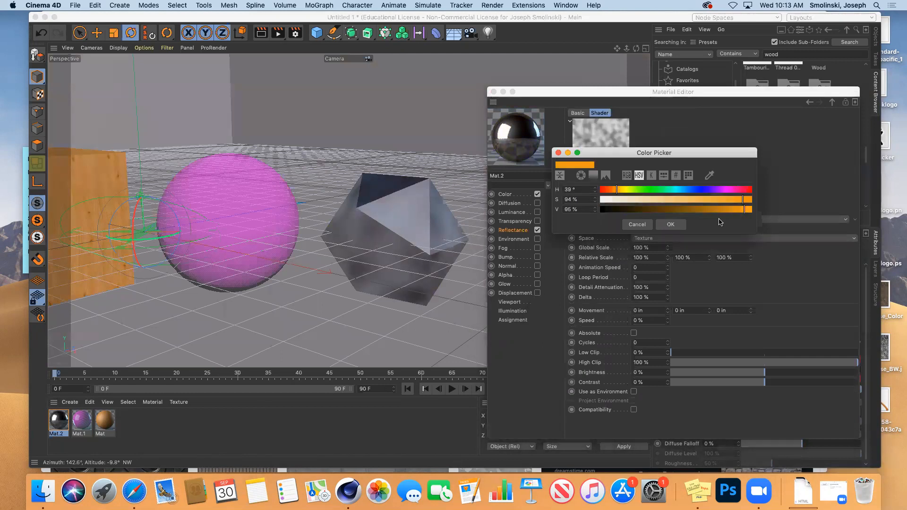
{"action": "left_click", "coordinate": [671, 225]}
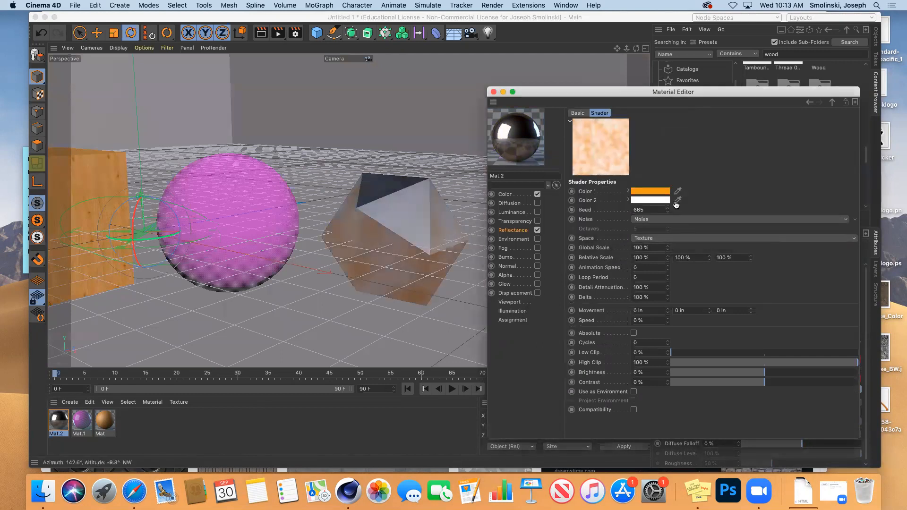
Set the Noise shader's second colour to yellow and close the material editor.
{"action": "left_click", "coordinate": [664, 202]}
{"action": "left_click", "coordinate": [635, 199]}
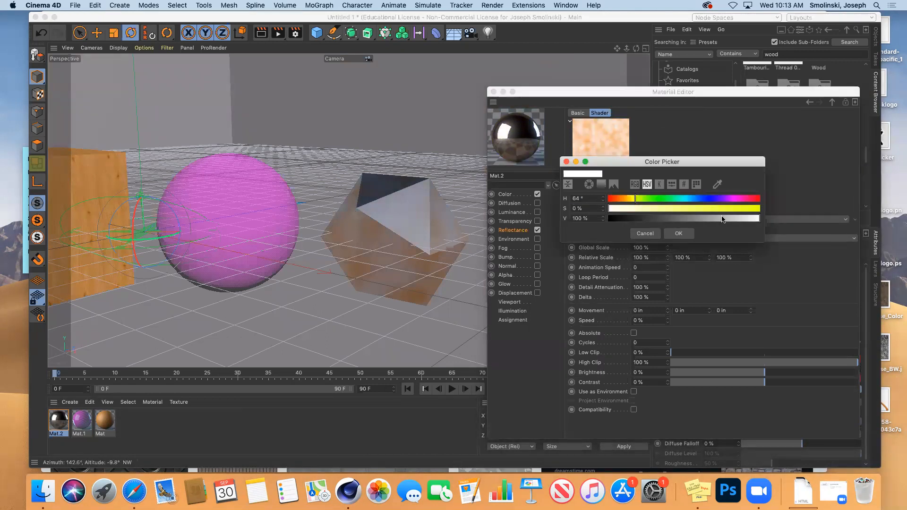
{"action": "left_click", "coordinate": [747, 209]}
{"action": "left_click", "coordinate": [689, 233]}
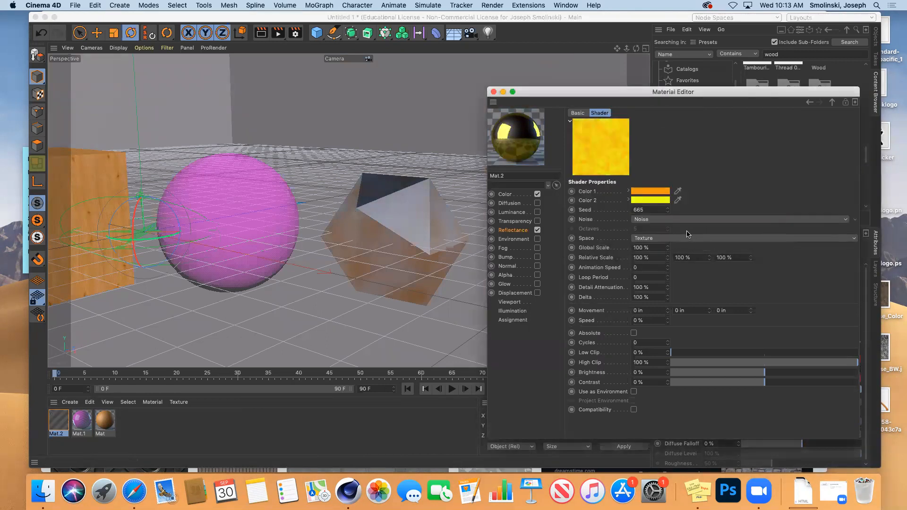
{"action": "left_click", "coordinate": [493, 92]}
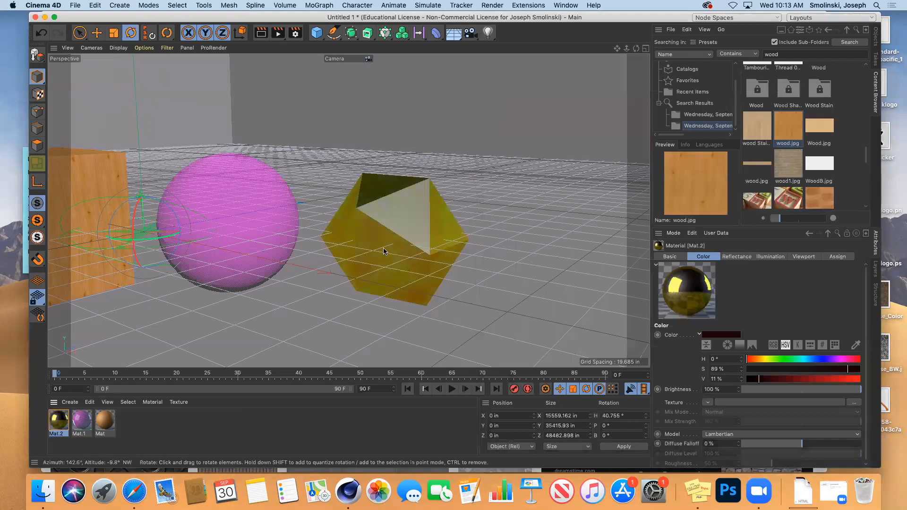
Render the noise look, lower Mat.2's layer colour brightness to 15%, and re-render.
{"action": "left_click", "coordinate": [261, 34]}
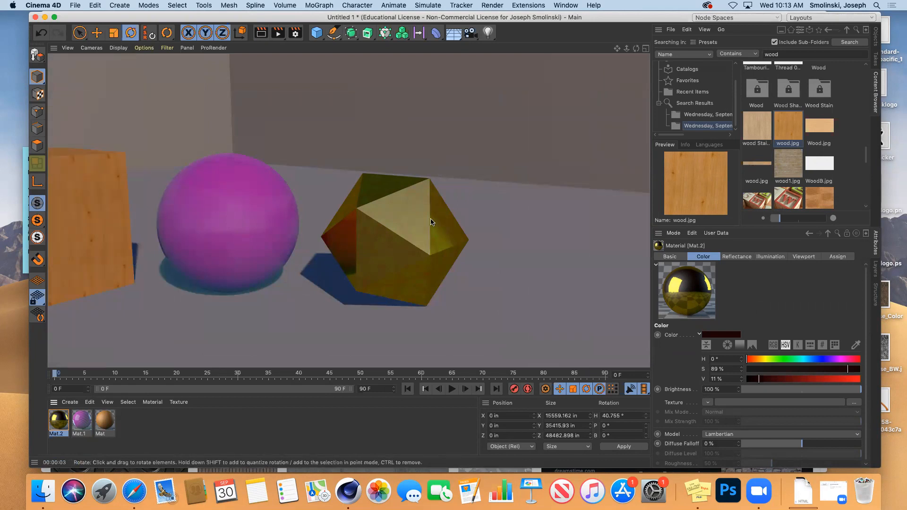
{"action": "double_click", "coordinate": [59, 422]}
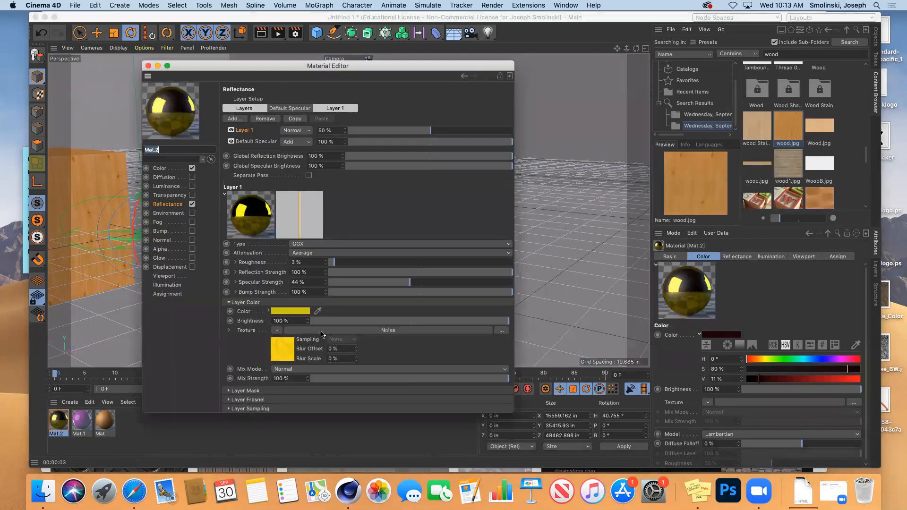
{"action": "left_click_drag", "start_coordinate": [383, 325], "coordinate": [330, 324]}
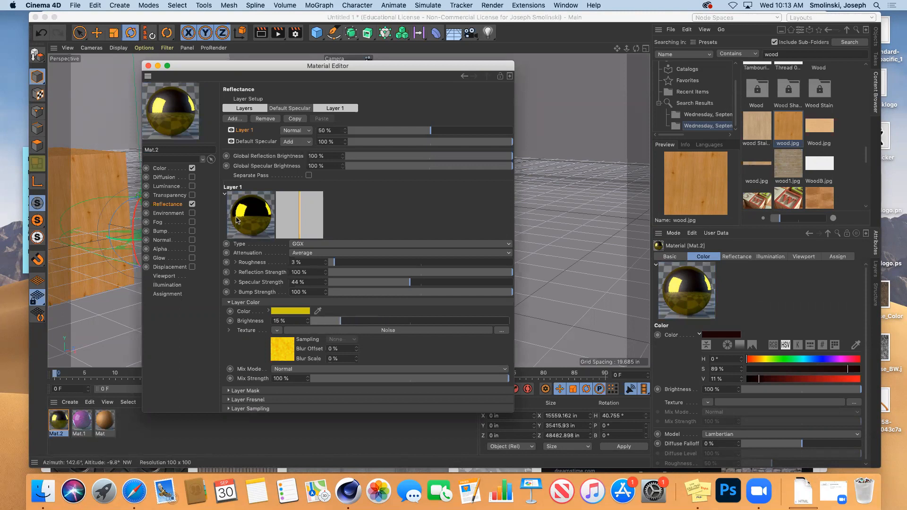
{"action": "left_click", "coordinate": [148, 66]}
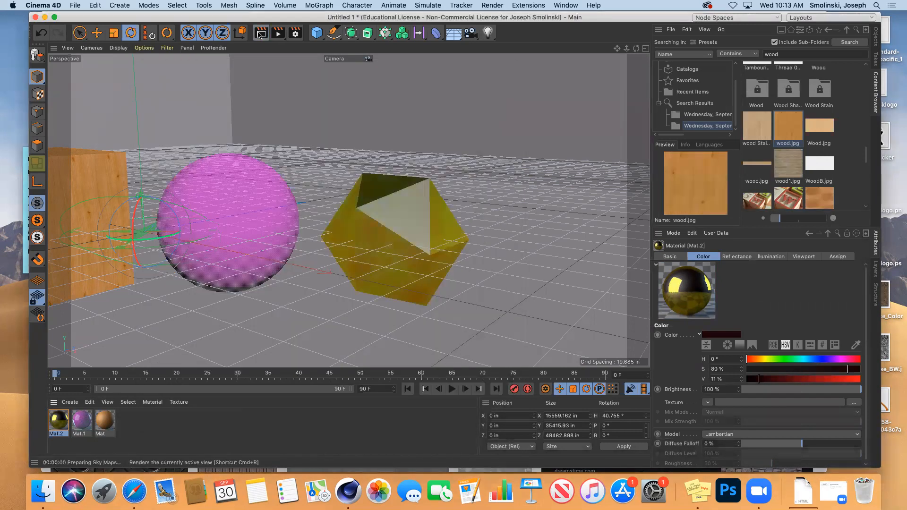
{"action": "left_click", "coordinate": [259, 33]}
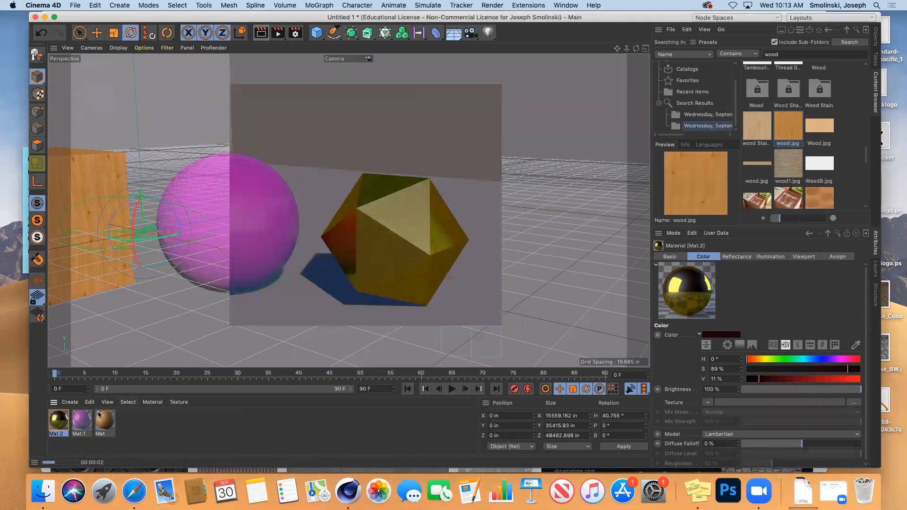
{"action": "double_click", "coordinate": [58, 420]}
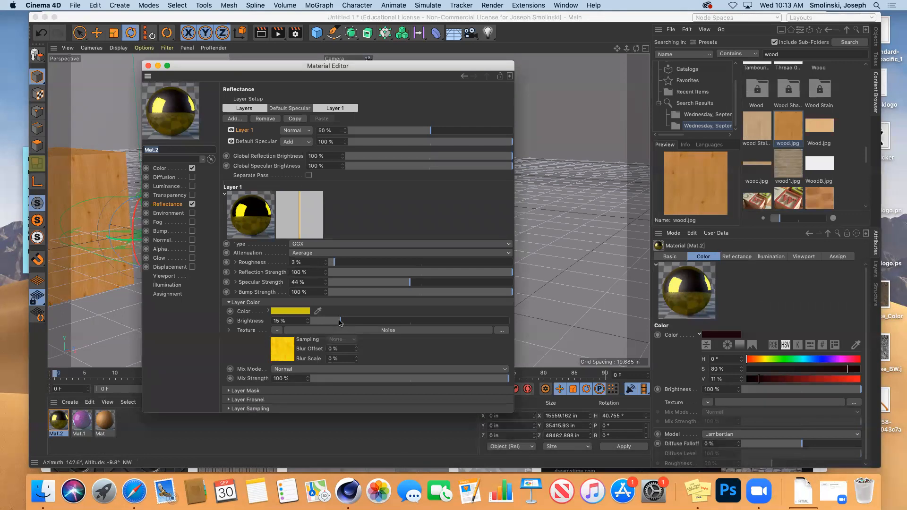
{"action": "left_click_drag", "start_coordinate": [340, 321], "coordinate": [545, 319]}
{"action": "left_click_drag", "start_coordinate": [348, 381], "coordinate": [324, 381]}
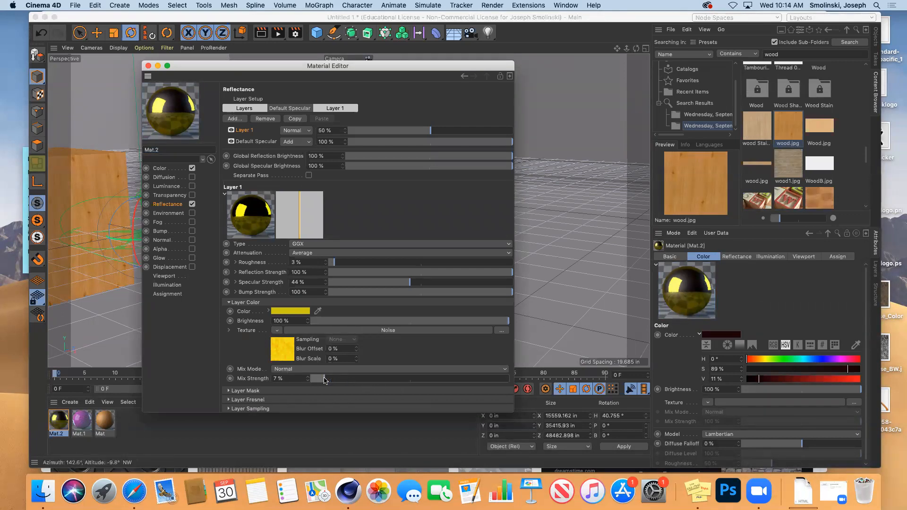
{"action": "left_click", "coordinate": [148, 66]}
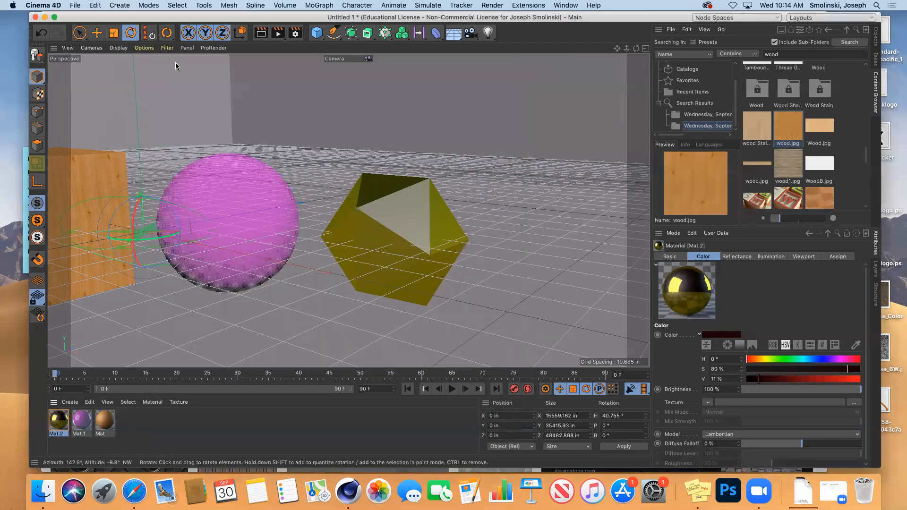
{"action": "left_click", "coordinate": [260, 33]}
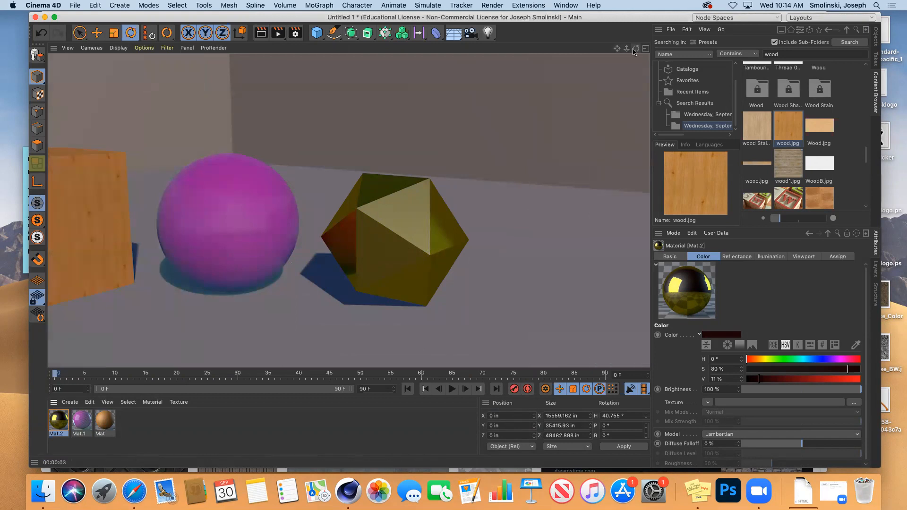
{"action": "double_click", "coordinate": [59, 419]}
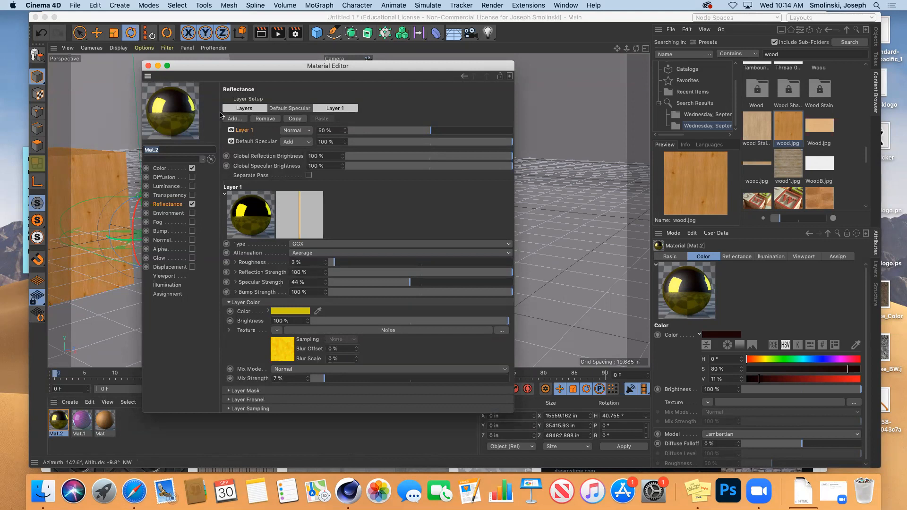
{"action": "left_click", "coordinate": [148, 66]}
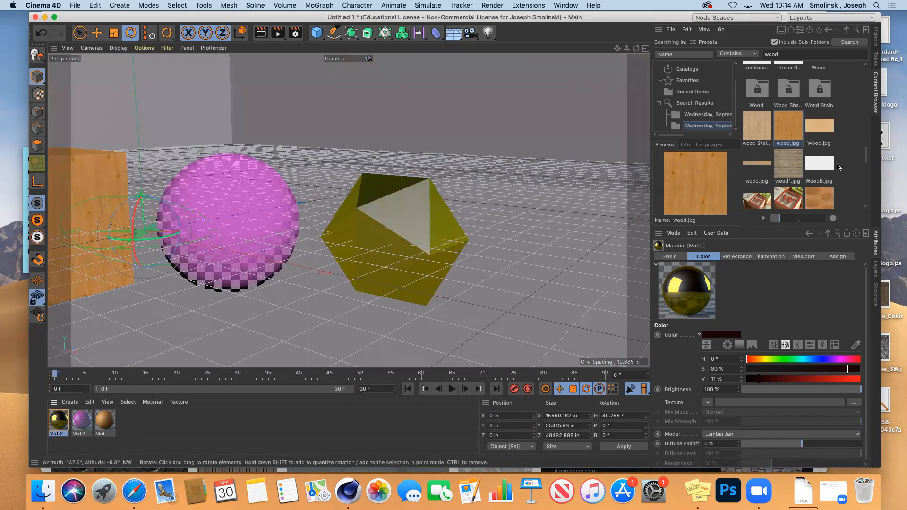
Search the Content Browser for 'met' and load the Metal Damaged preset material.
{"action": "left_click", "coordinate": [823, 56]}
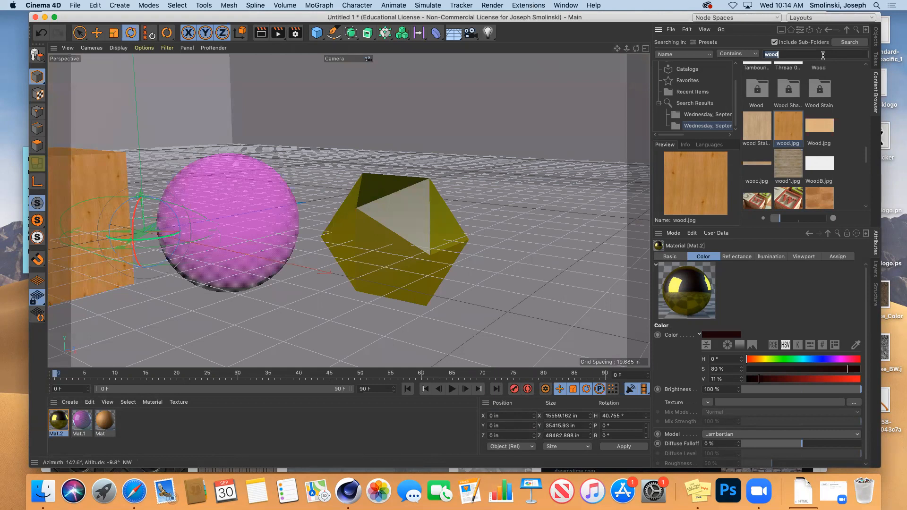
{"action": "type", "text": "metal"}
{"action": "key", "text": "Return"}
{"action": "left_click_drag", "start_coordinate": [863, 75], "coordinate": [868, 112]}
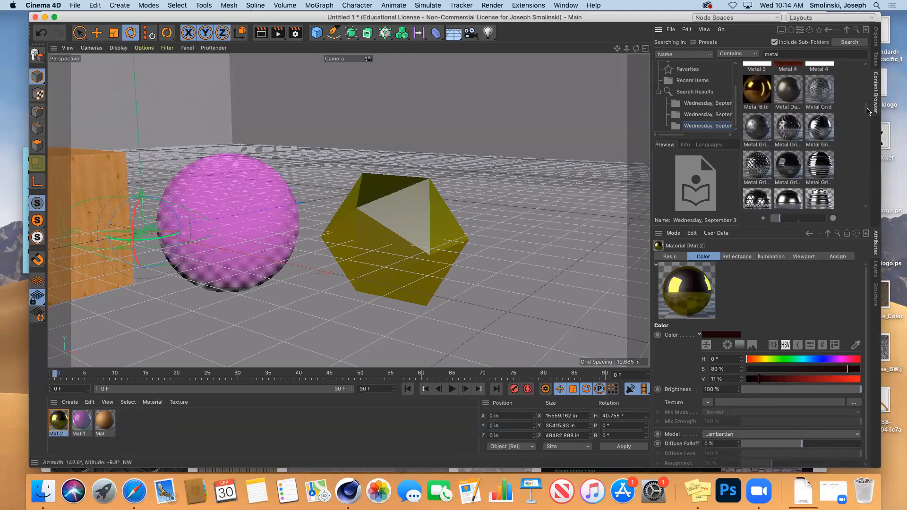
{"action": "double_click", "coordinate": [793, 98]}
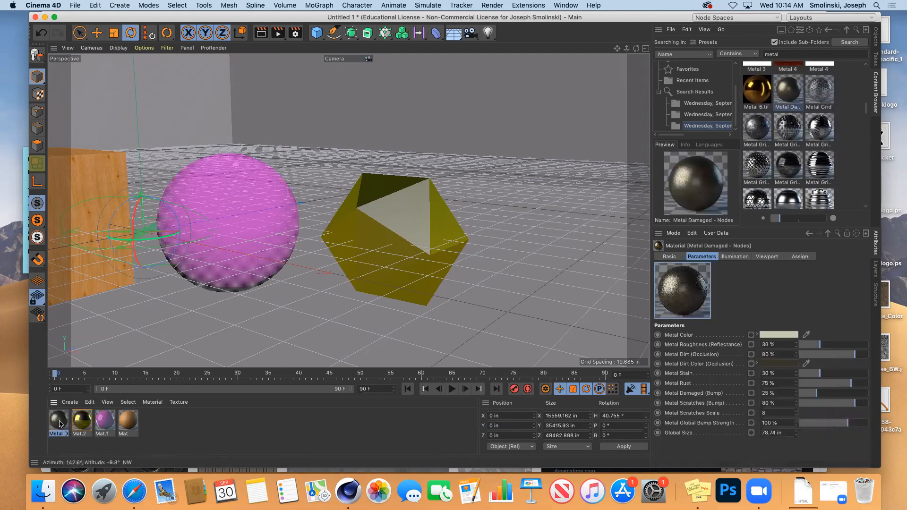
{"action": "double_click", "coordinate": [59, 420]}
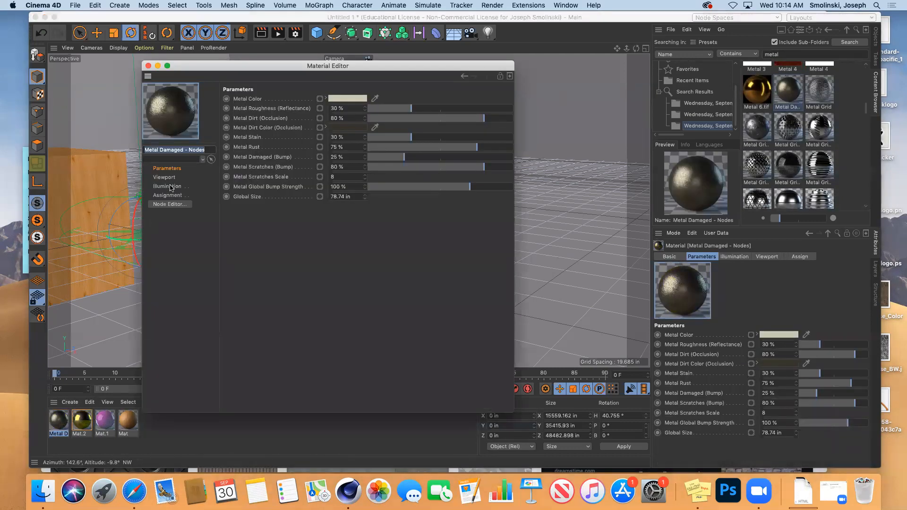
{"action": "left_click", "coordinate": [149, 66]}
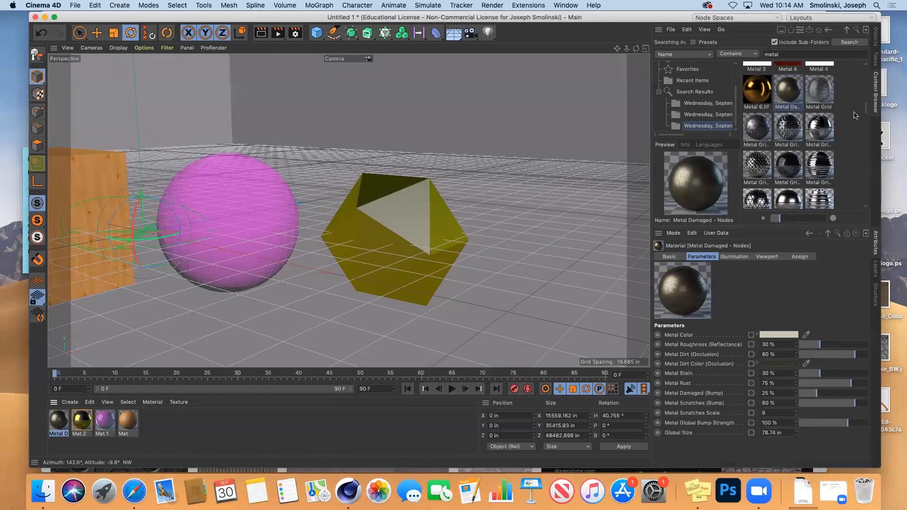
Load the Metal Grip 02 preset and inspect its Reflectance settings.
{"action": "scroll", "coordinate": [866, 108], "scroll_direction": "up", "scroll_amount": 1}
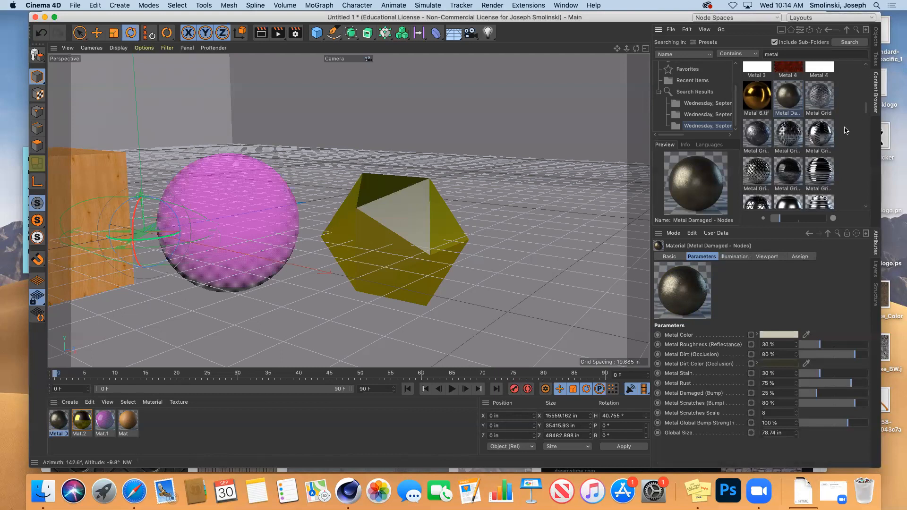
{"action": "left_click", "coordinate": [822, 137]}
{"action": "double_click", "coordinate": [822, 138]}
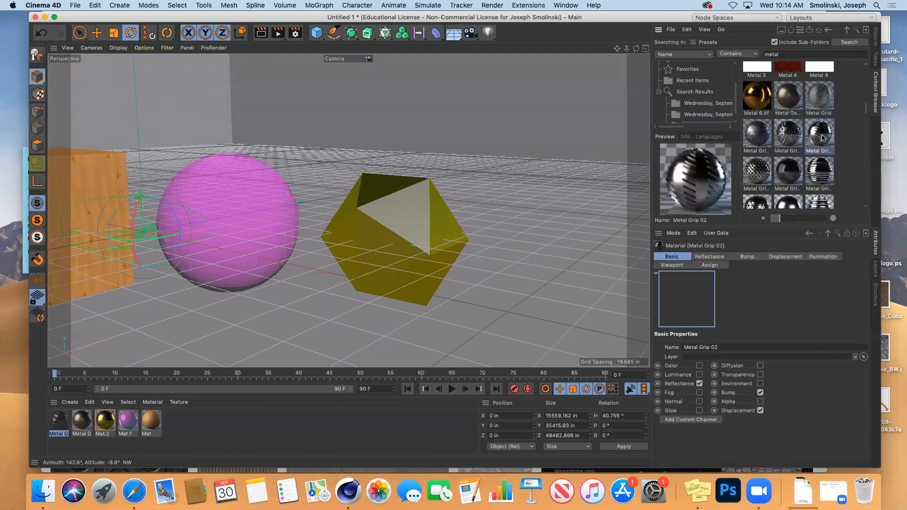
{"action": "double_click", "coordinate": [59, 421]}
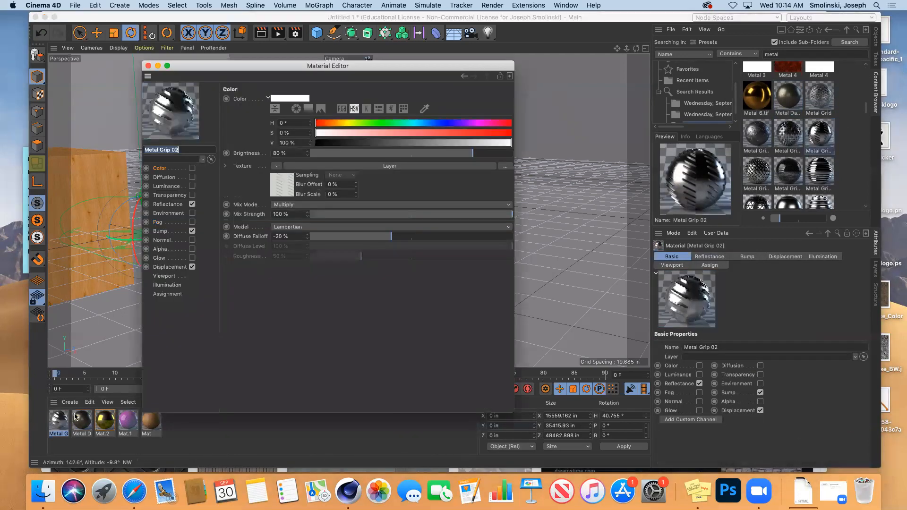
{"action": "left_click", "coordinate": [166, 204]}
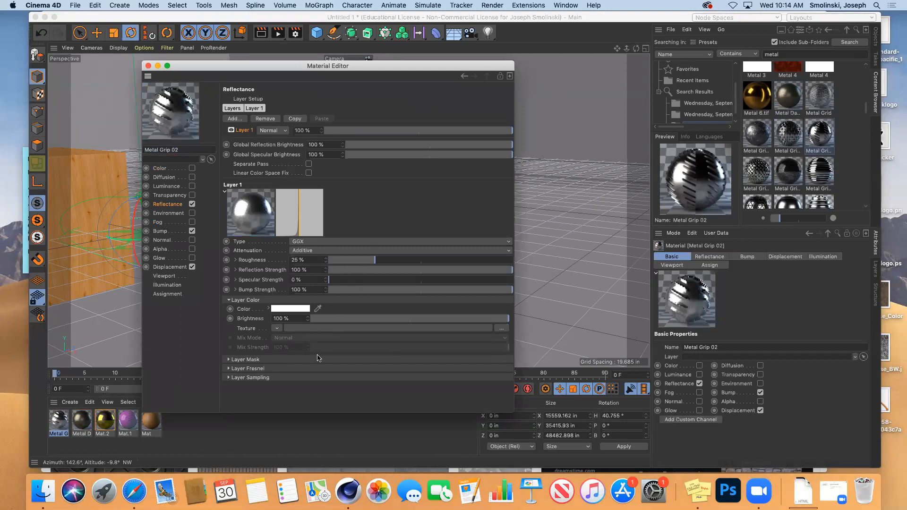
{"action": "left_click", "coordinate": [148, 68]}
Apply the Metal Grip material to the platonic, remove its Mat.2 tag, and render a preview.
{"action": "left_click_drag", "start_coordinate": [57, 425], "coordinate": [363, 225]}
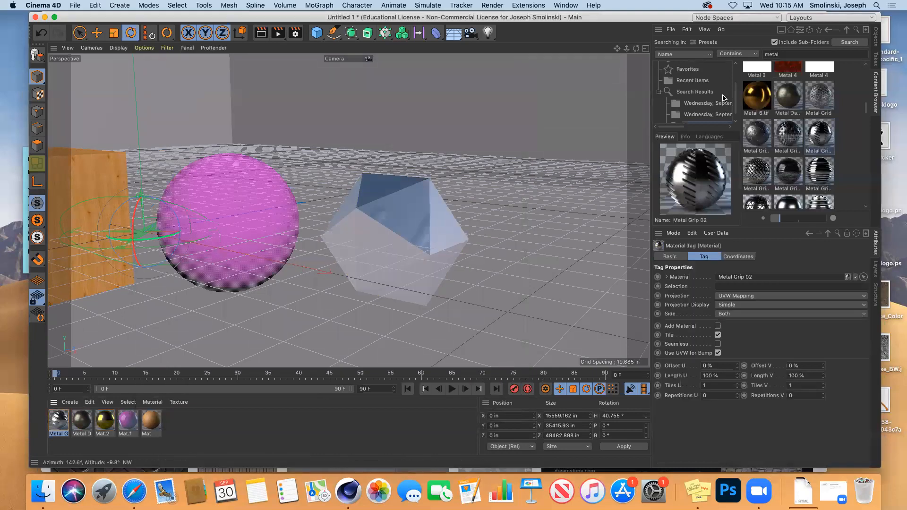
{"action": "left_click", "coordinate": [875, 34]}
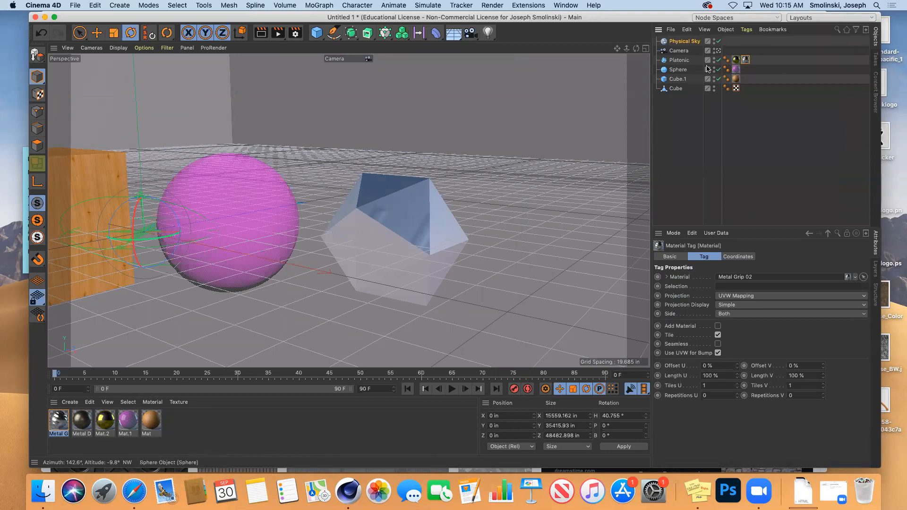
{"action": "left_click", "coordinate": [736, 60]}
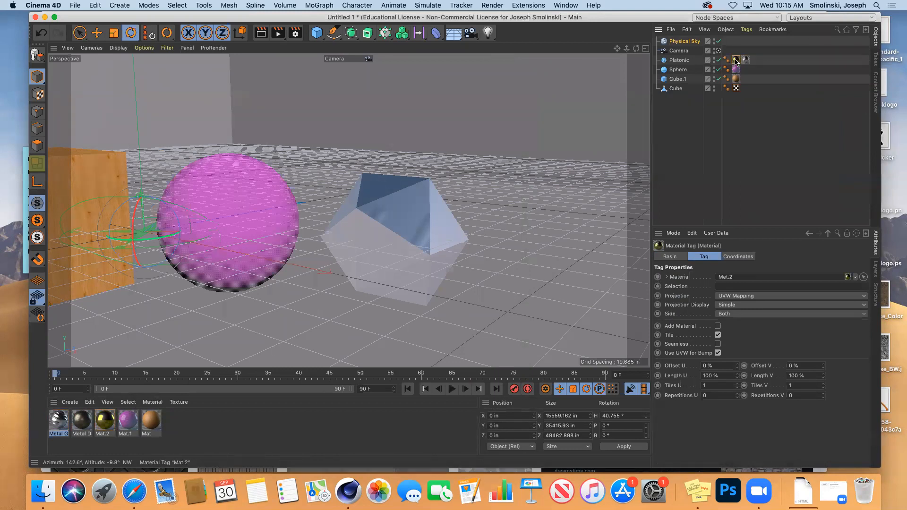
{"action": "key", "text": "Delete"}
{"action": "left_click", "coordinate": [261, 32]}
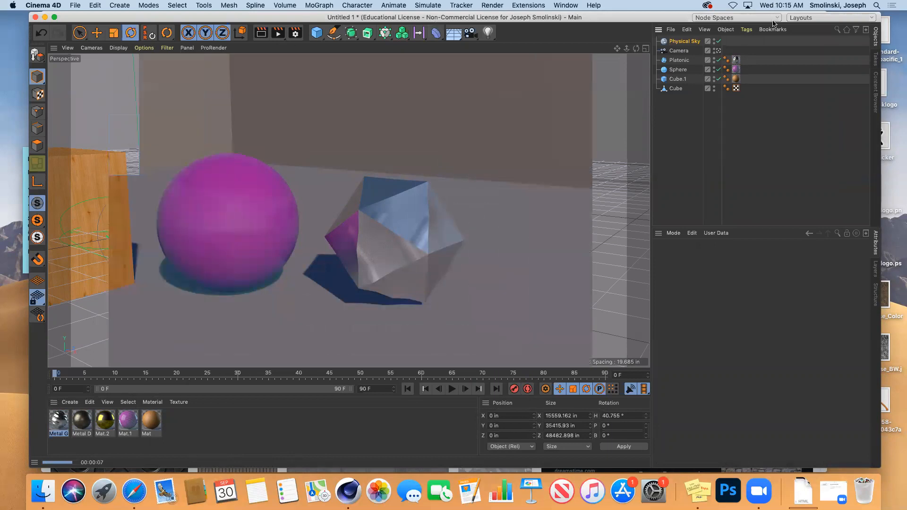
Replace the platonic's metal material tag with the yellow Mat.2 and orbit the view.
{"action": "left_click", "coordinate": [736, 60]}
{"action": "key", "text": "Delete"}
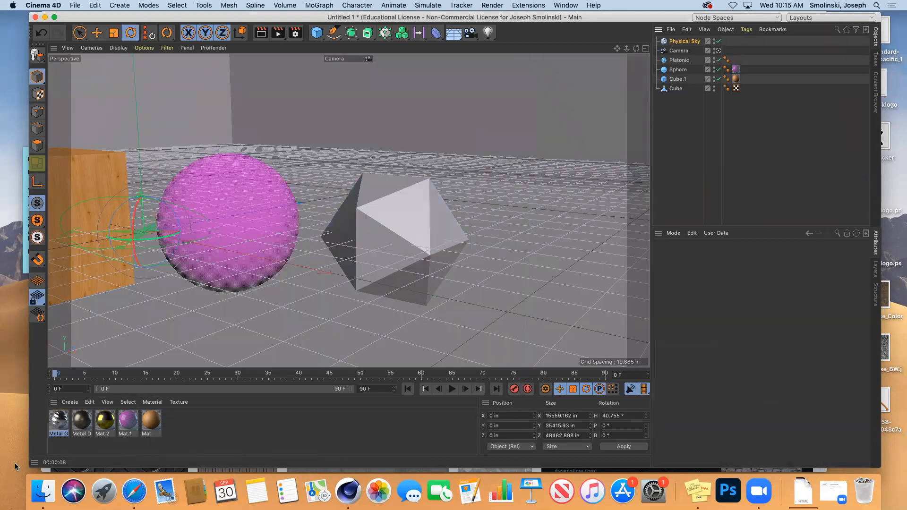
{"action": "left_click_drag", "start_coordinate": [103, 423], "coordinate": [385, 226]}
{"action": "left_click_drag", "start_coordinate": [617, 48], "coordinate": [753, 29]}
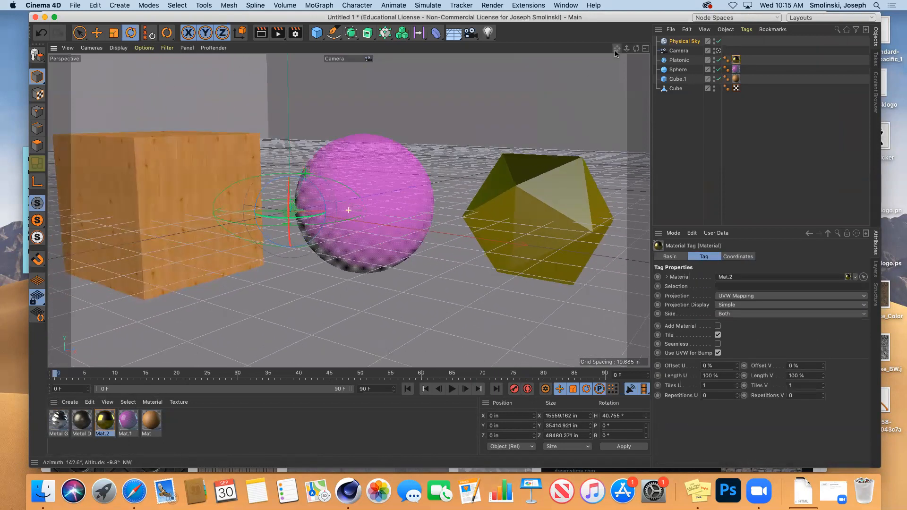
{"action": "left_click_drag", "start_coordinate": [636, 49], "coordinate": [612, 50]}
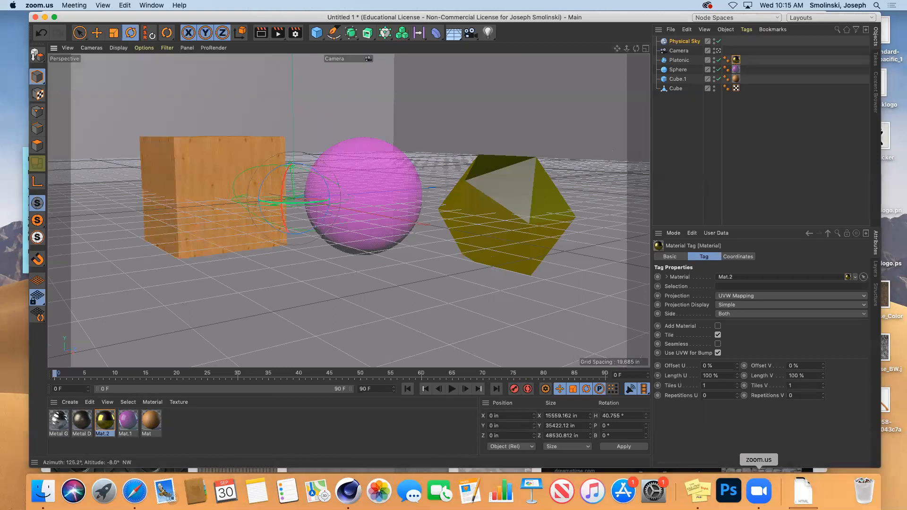
{"action": "left_click", "coordinate": [759, 491]}
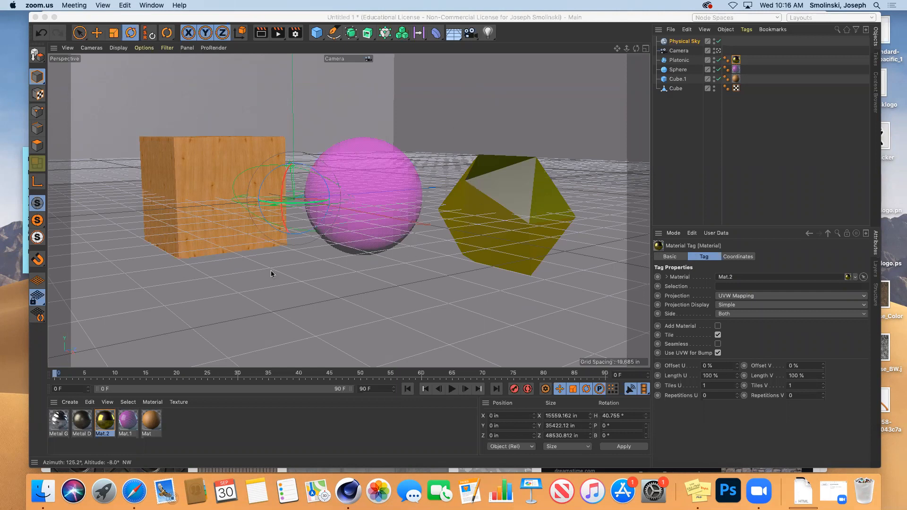
{"action": "mouse_move", "coordinate": [636, 49]}
{"action": "left_mouse_down"}
{"action": "mouse_move", "coordinate": [595, 43]}
{"action": "mouse_move", "coordinate": [619, 50]}
{"action": "left_mouse_up"}
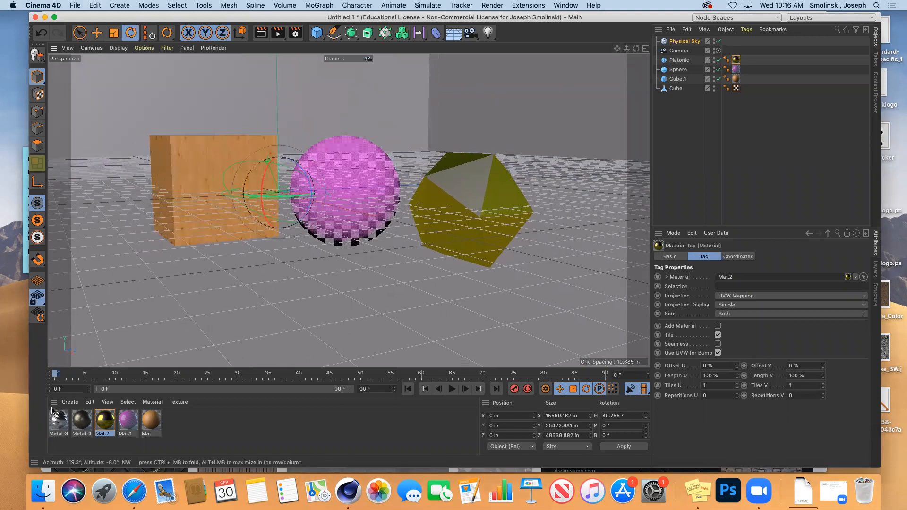
Create a new standard material, Mat.3, and briefly check it in the material editor.
{"action": "left_click", "coordinate": [70, 402]}
{"action": "mouse_move", "coordinate": [142, 311]}
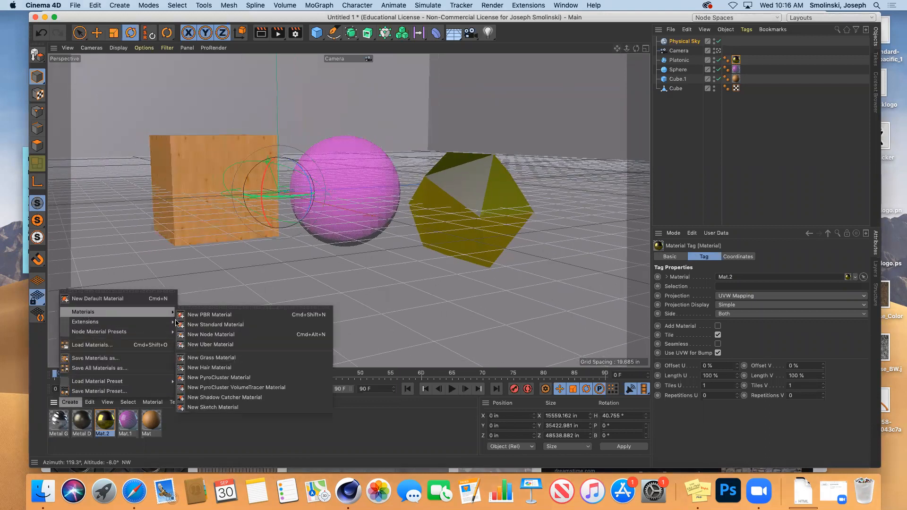
{"action": "left_click", "coordinate": [191, 325]}
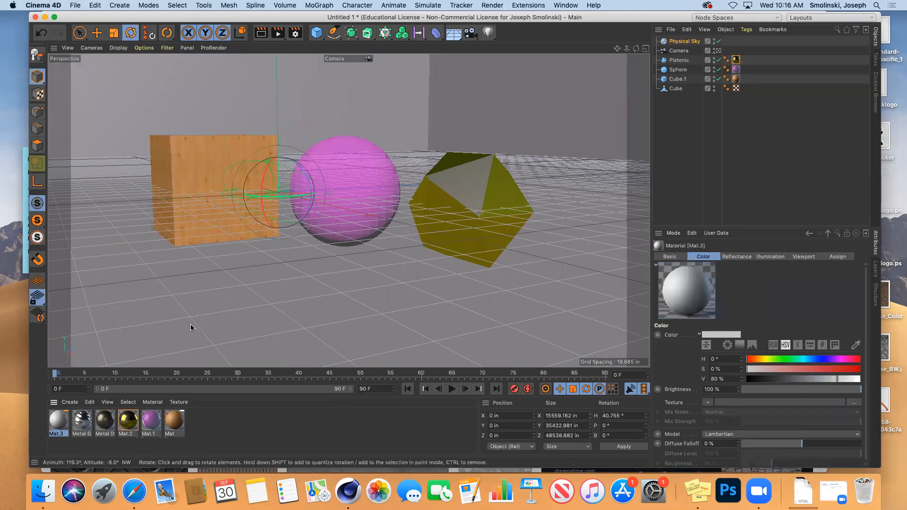
{"action": "double_click", "coordinate": [56, 420]}
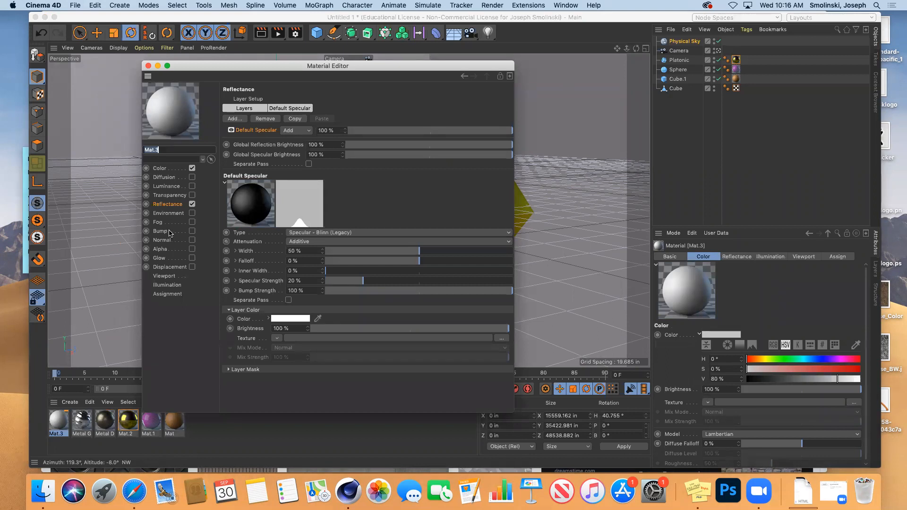
{"action": "left_click", "coordinate": [148, 66]}
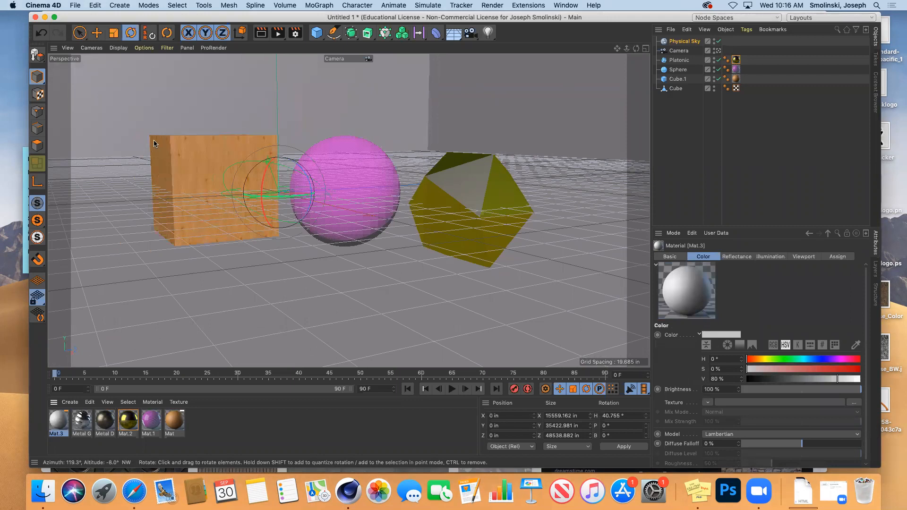
Open the wood Mat material's colour image texture settings.
{"action": "double_click", "coordinate": [174, 418]}
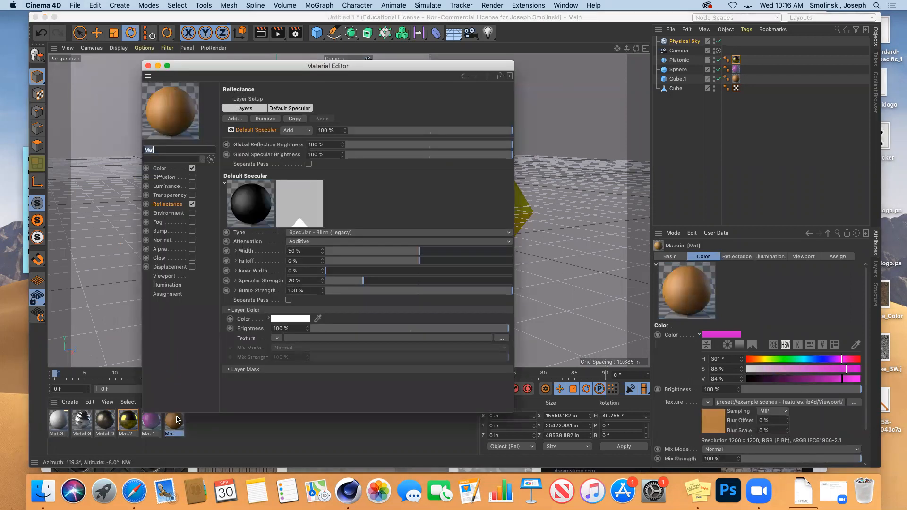
{"action": "left_click", "coordinate": [159, 170]}
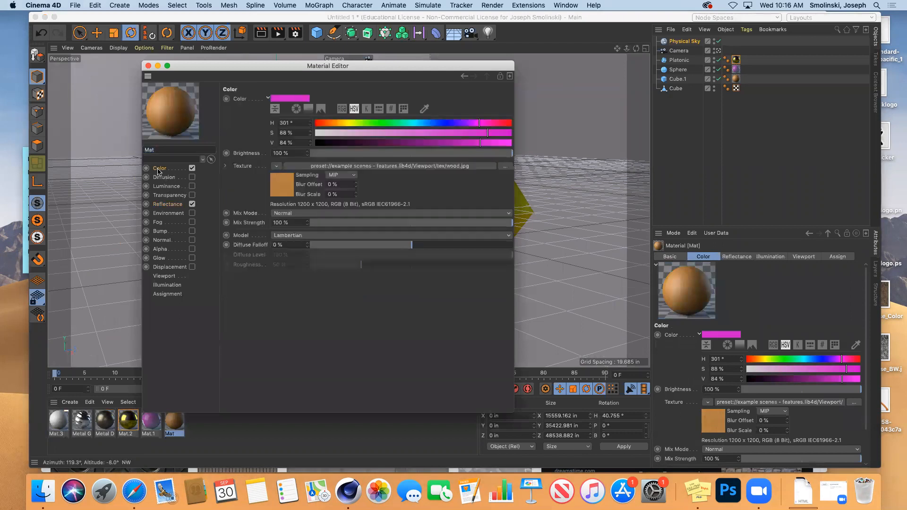
{"action": "left_click", "coordinate": [282, 187]}
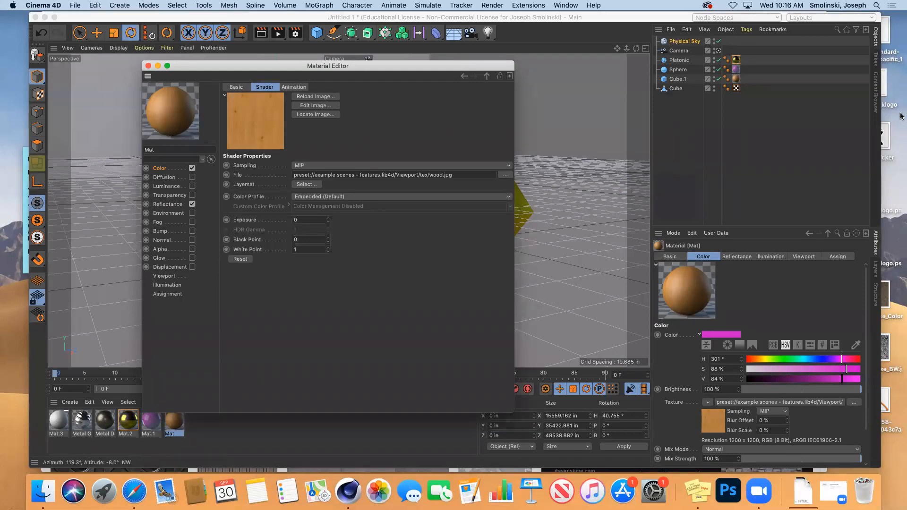
Search the preset browser for 'wood' and open wood.jpg in the Picture Viewer.
{"action": "left_click", "coordinate": [878, 101]}
{"action": "double_click", "coordinate": [818, 54]}
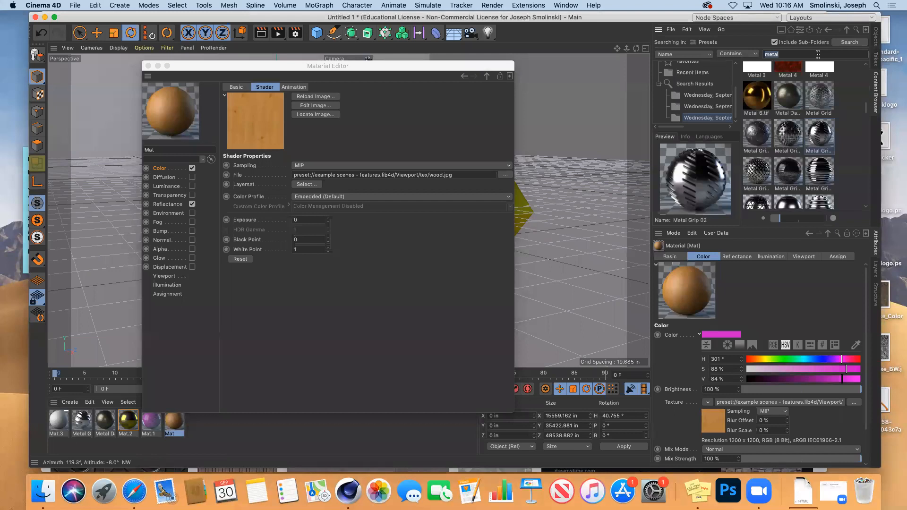
{"action": "type", "text": "wood"}
{"action": "key", "text": "Return"}
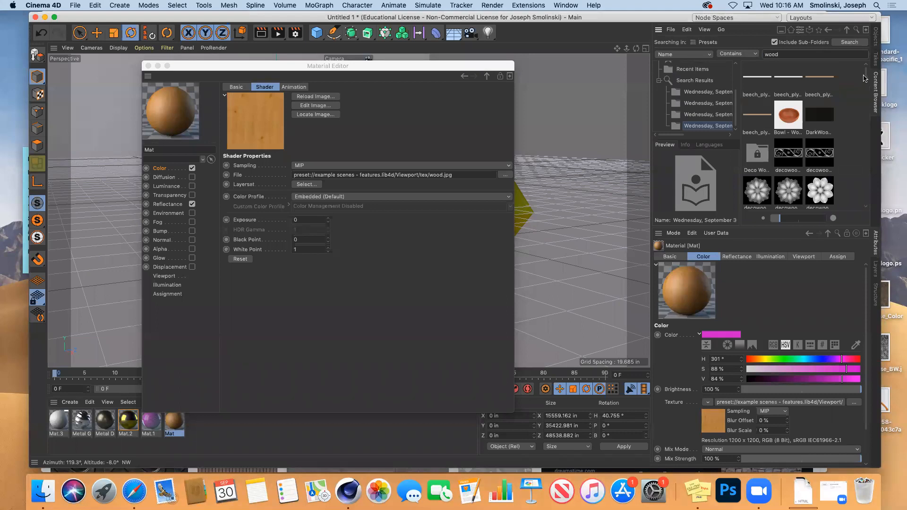
{"action": "left_click_drag", "start_coordinate": [866, 76], "coordinate": [856, 158]}
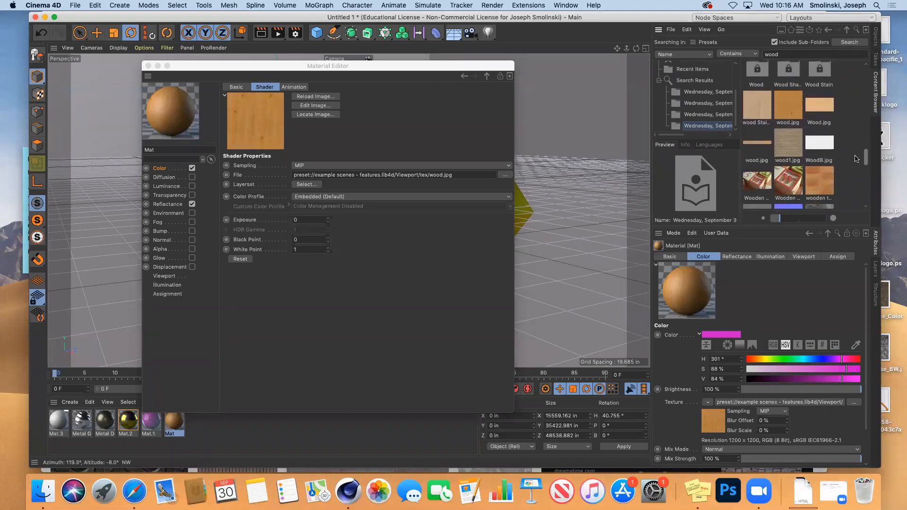
{"action": "double_click", "coordinate": [789, 118]}
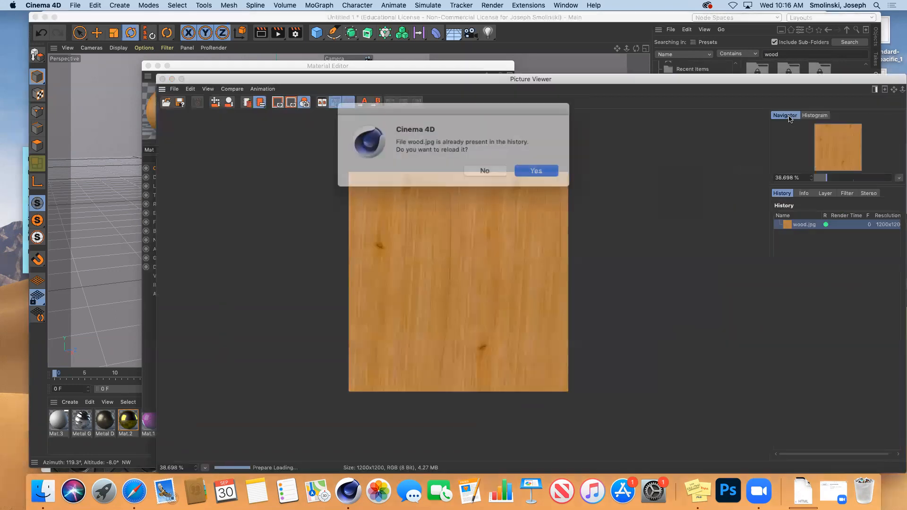
{"action": "left_click", "coordinate": [476, 169]}
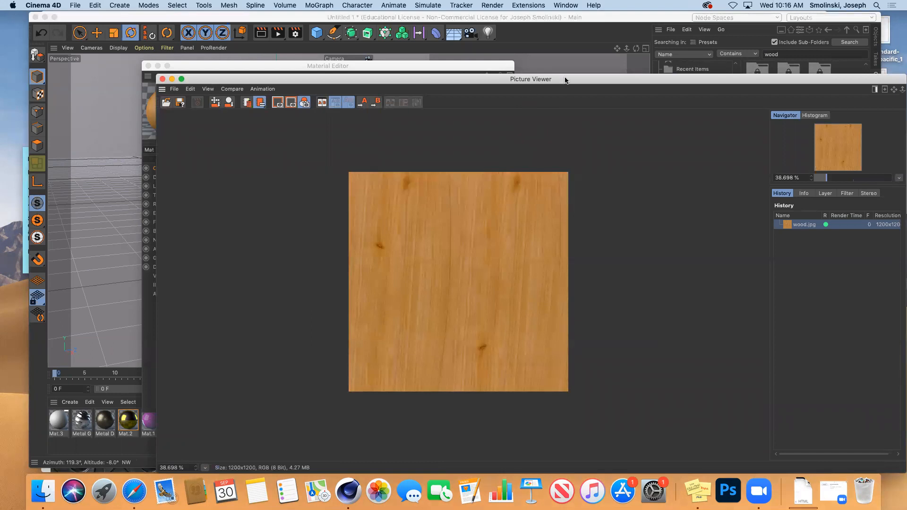
{"action": "left_click_drag", "start_coordinate": [566, 79], "coordinate": [496, 25]}
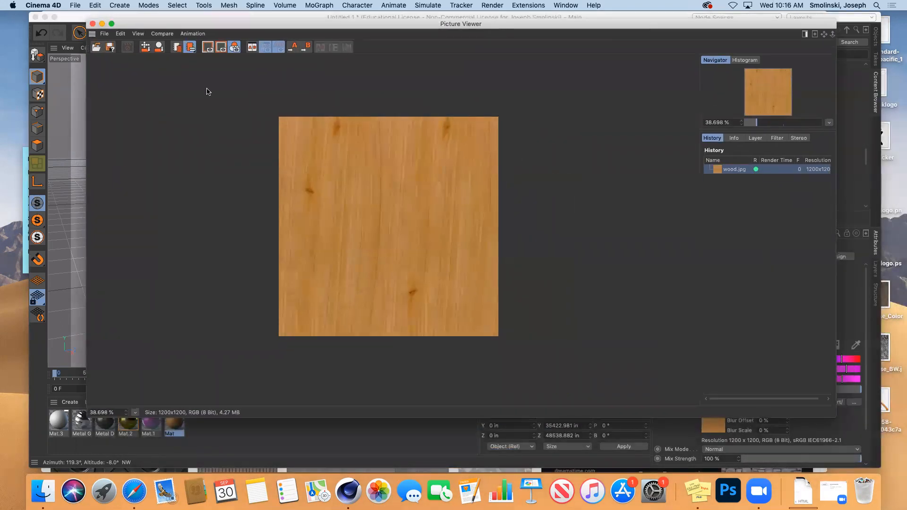
Save the image to the Desktop as wood.jpg, overwriting the old file, and close the viewer.
{"action": "left_click", "coordinate": [104, 34]}
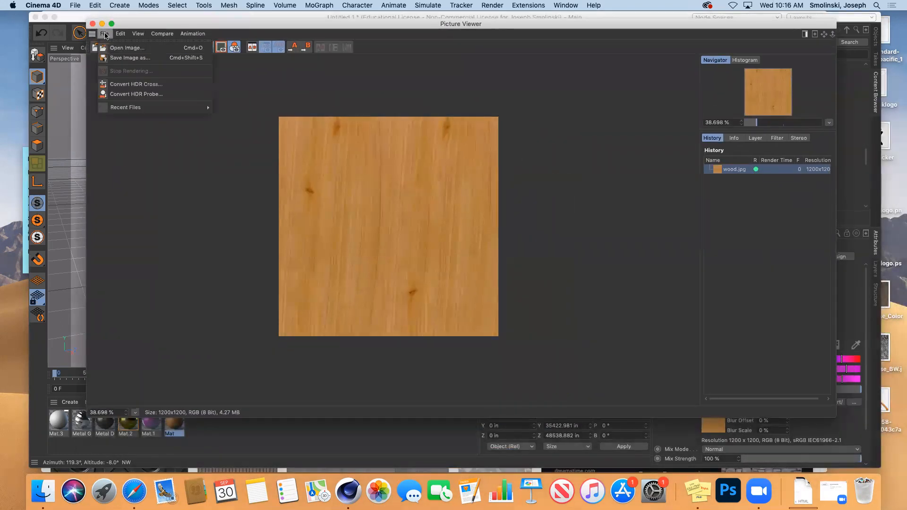
{"action": "left_click", "coordinate": [122, 59]}
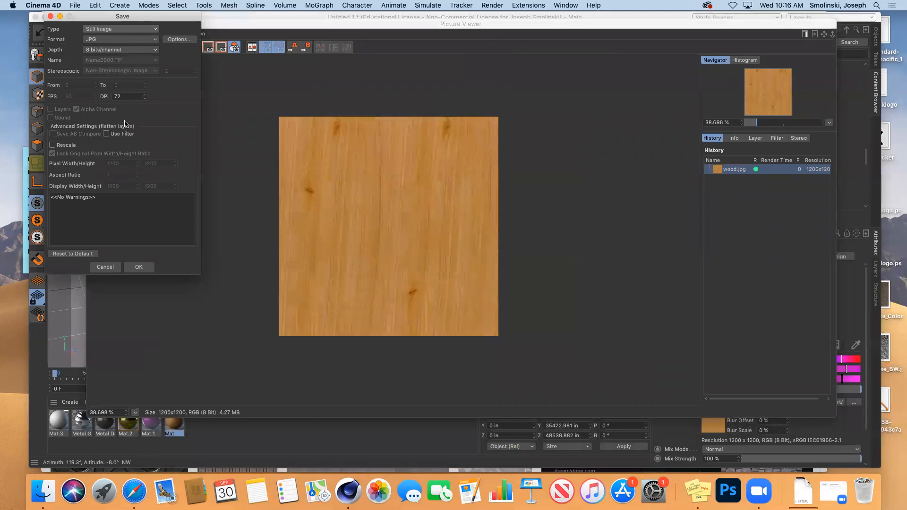
{"action": "left_click", "coordinate": [145, 267]}
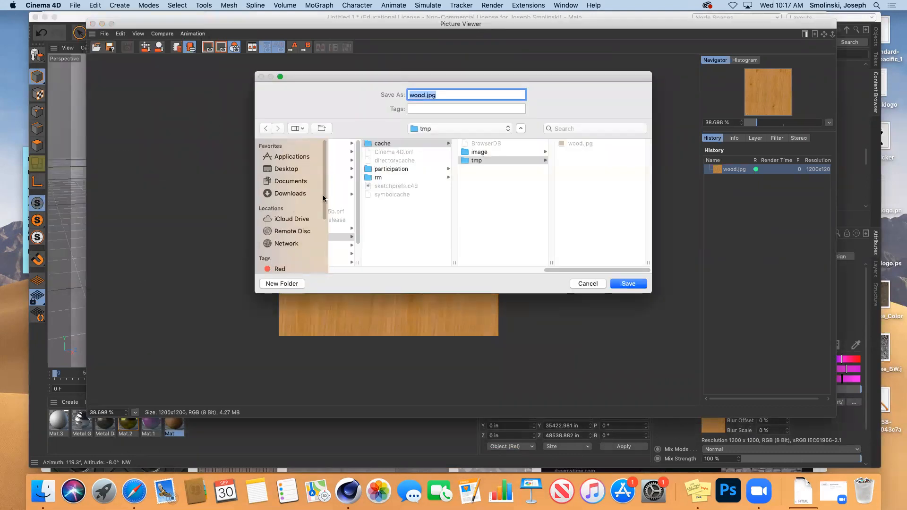
{"action": "left_click", "coordinate": [282, 170]}
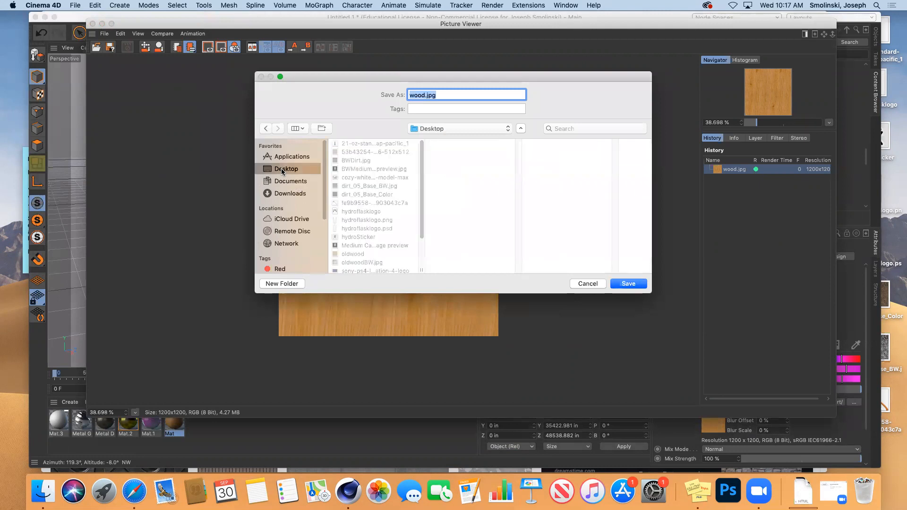
{"action": "left_click", "coordinate": [631, 285]}
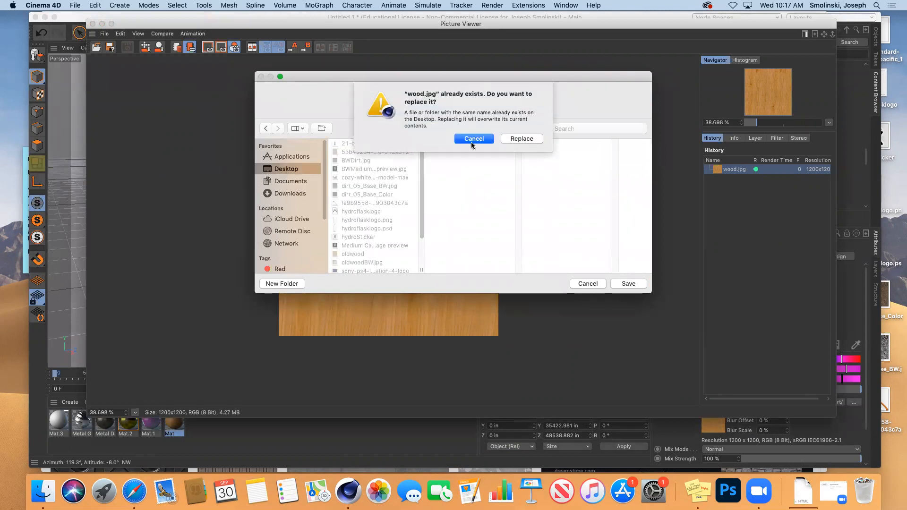
{"action": "left_click", "coordinate": [518, 139]}
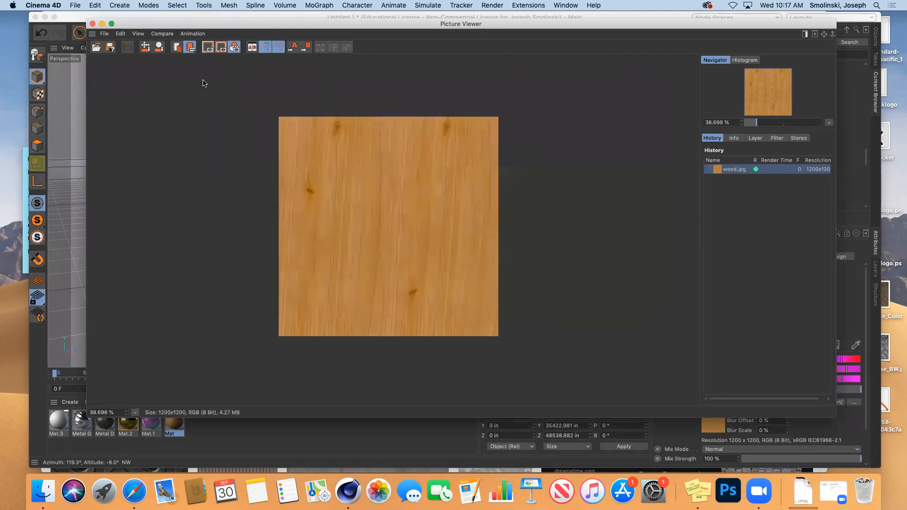
{"action": "left_click", "coordinate": [92, 23]}
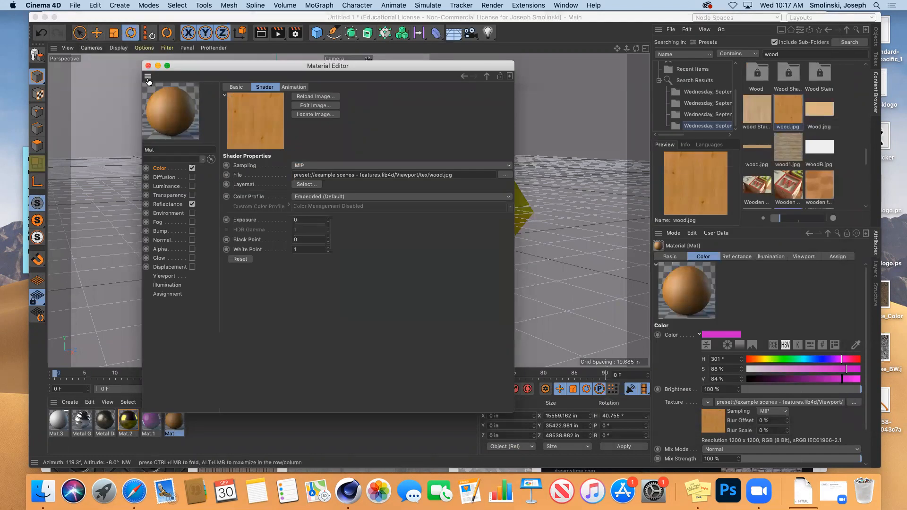
Zoom in on the cube and sphere, render the view, and launch Photoshop.
{"action": "left_click_drag", "start_coordinate": [318, 65], "coordinate": [650, 88]}
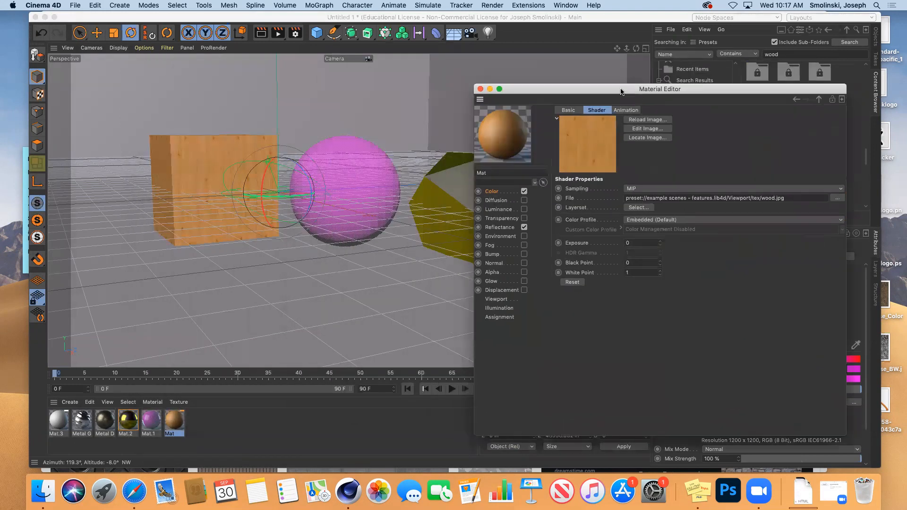
{"action": "mouse_move", "coordinate": [627, 50]}
{"action": "left_mouse_down"}
{"action": "mouse_move", "coordinate": [628, 66]}
{"action": "mouse_move", "coordinate": [616, 50]}
{"action": "mouse_move", "coordinate": [647, 53]}
{"action": "mouse_move", "coordinate": [636, 58]}
{"action": "left_mouse_up"}
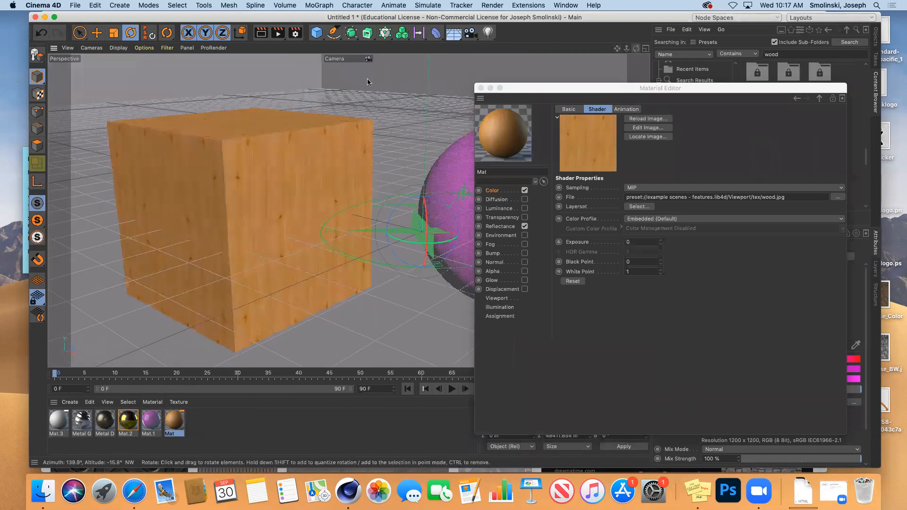
{"action": "left_click", "coordinate": [261, 33]}
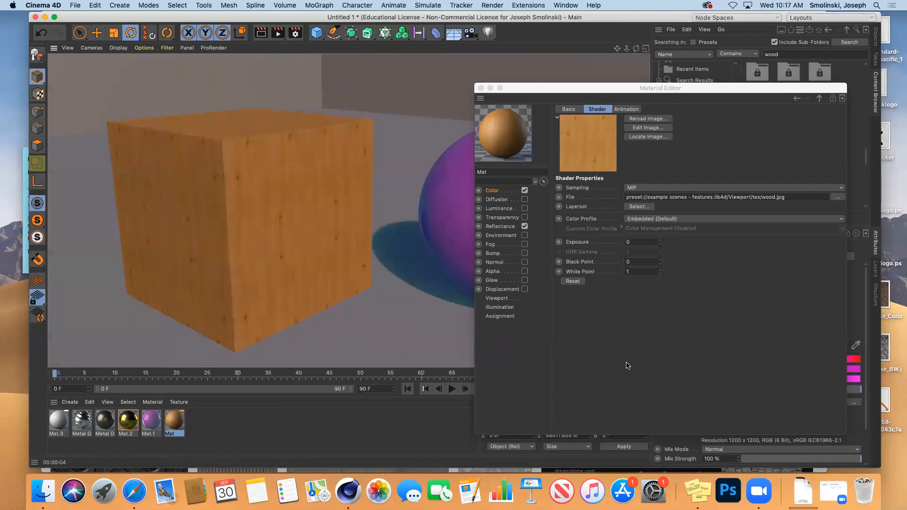
{"action": "left_click", "coordinate": [726, 490]}
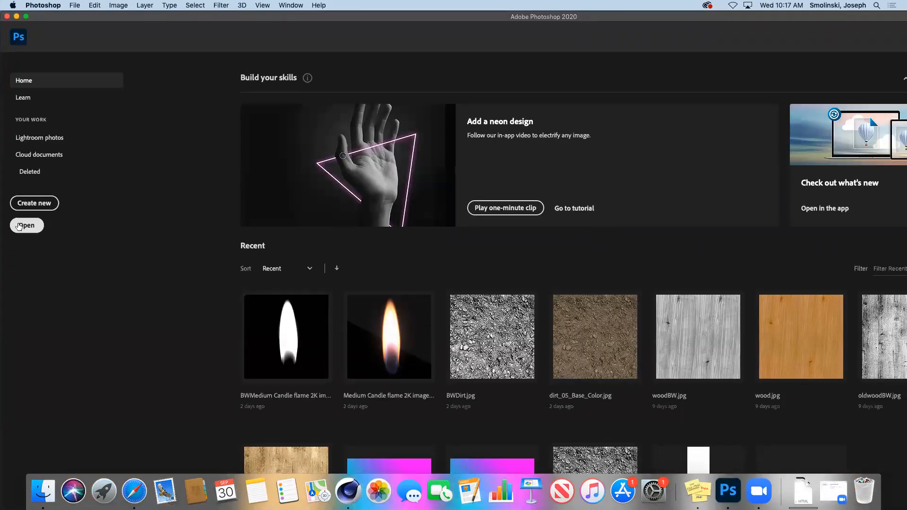
Open wood.jpg from the Desktop in Photoshop.
{"action": "left_click", "coordinate": [28, 226]}
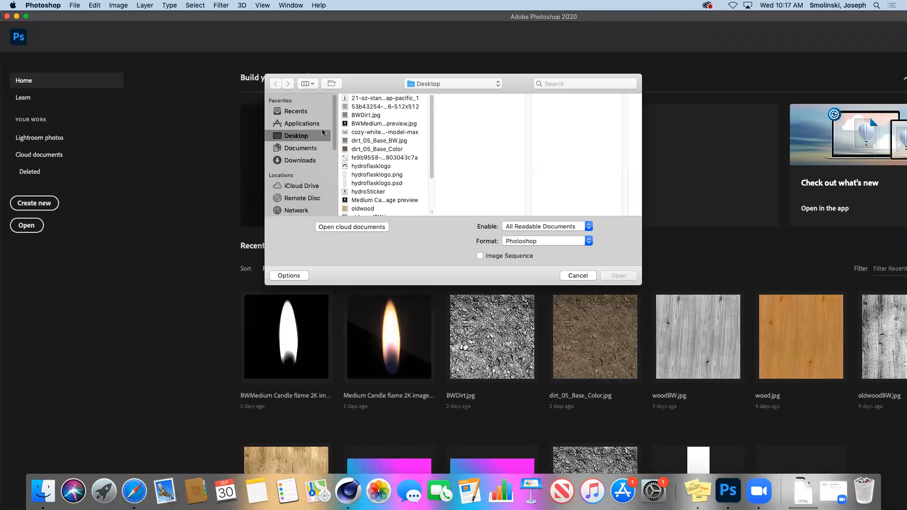
{"action": "scroll", "coordinate": [431, 158], "scroll_direction": "down", "scroll_amount": 3}
{"action": "scroll", "coordinate": [430, 158], "scroll_direction": "down", "scroll_amount": 2}
{"action": "left_click", "coordinate": [364, 203]}
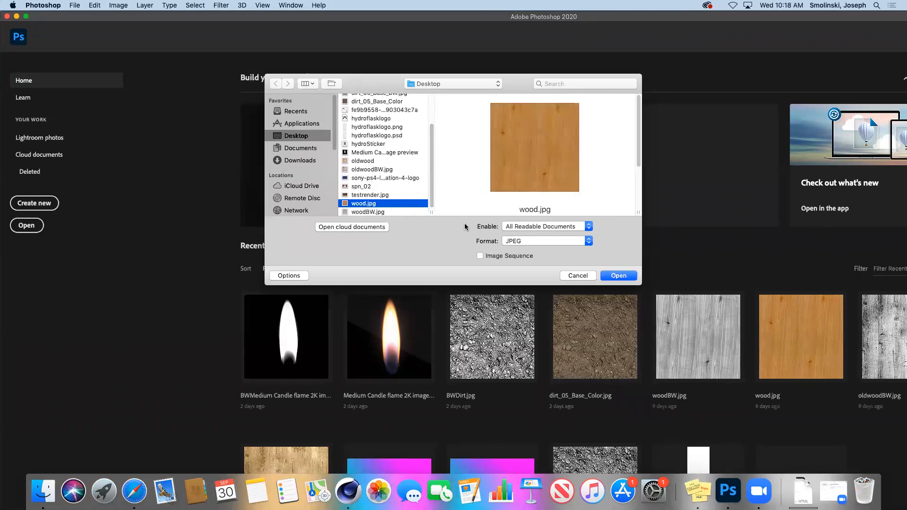
{"action": "left_click", "coordinate": [616, 279]}
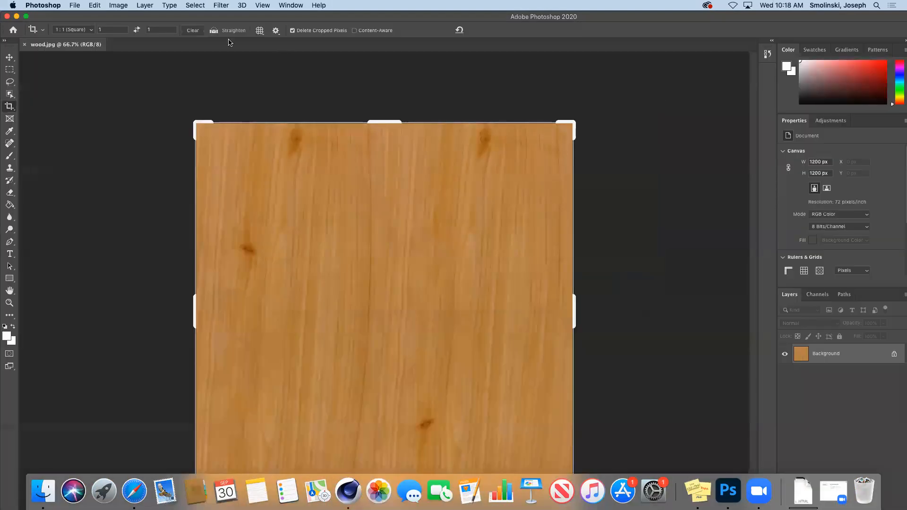
Convert the wood image to grayscale, discarding its colour information.
{"action": "left_click", "coordinate": [119, 6]}
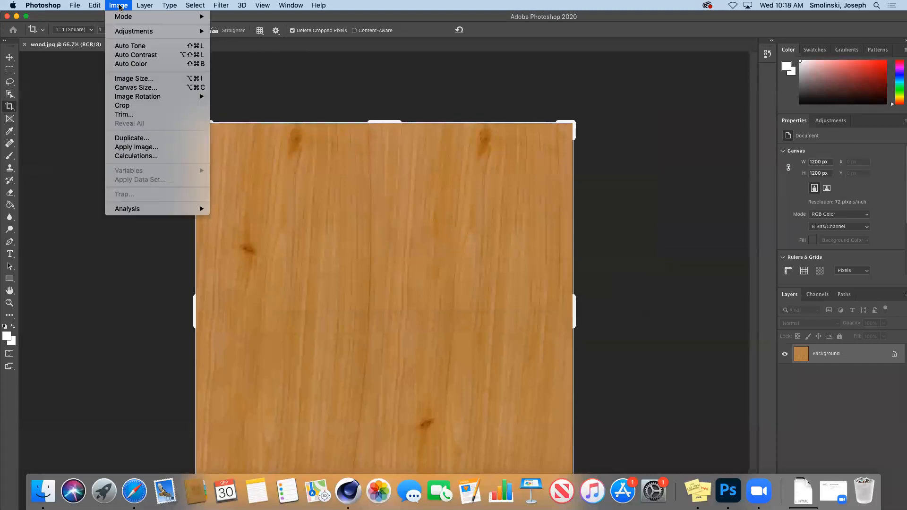
{"action": "mouse_move", "coordinate": [124, 18]}
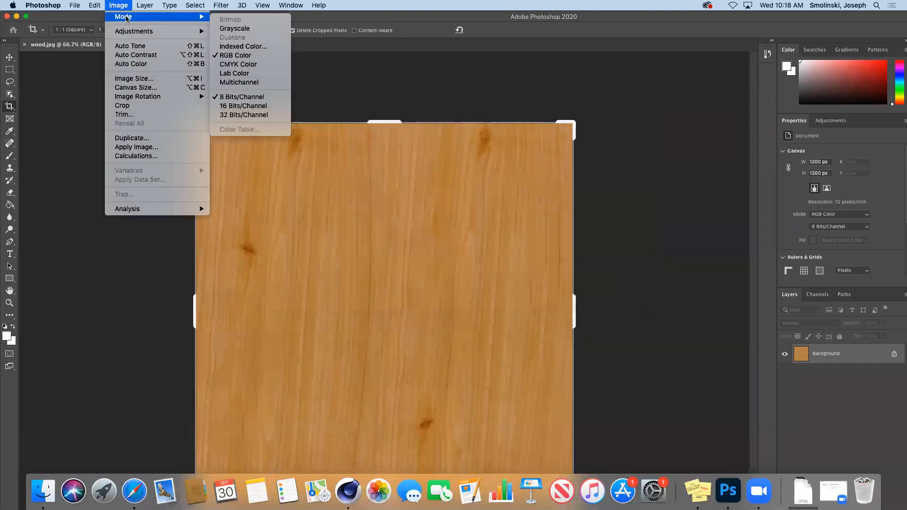
{"action": "left_click", "coordinate": [235, 29]}
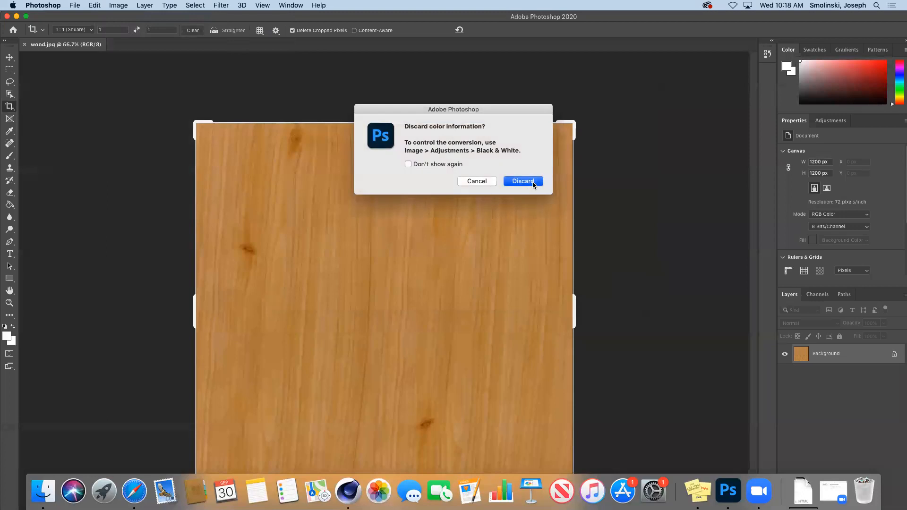
{"action": "left_click", "coordinate": [530, 181]}
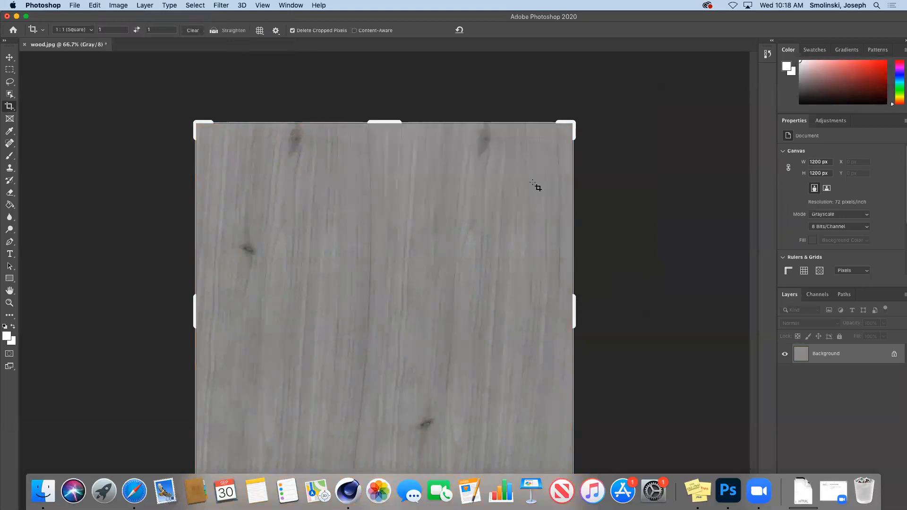
Boost contrast with Levels by pulling in the white and black input levels.
{"action": "key", "text": "super+l"}
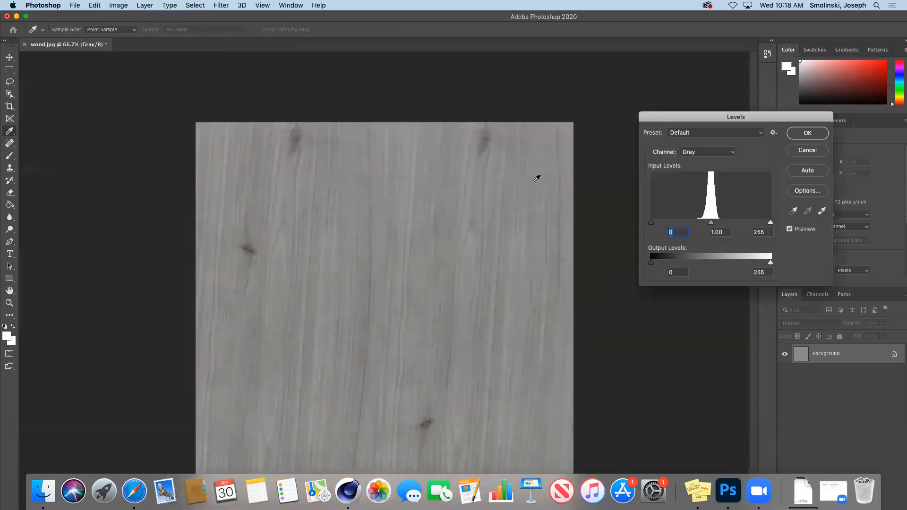
{"action": "left_click", "coordinate": [119, 6]}
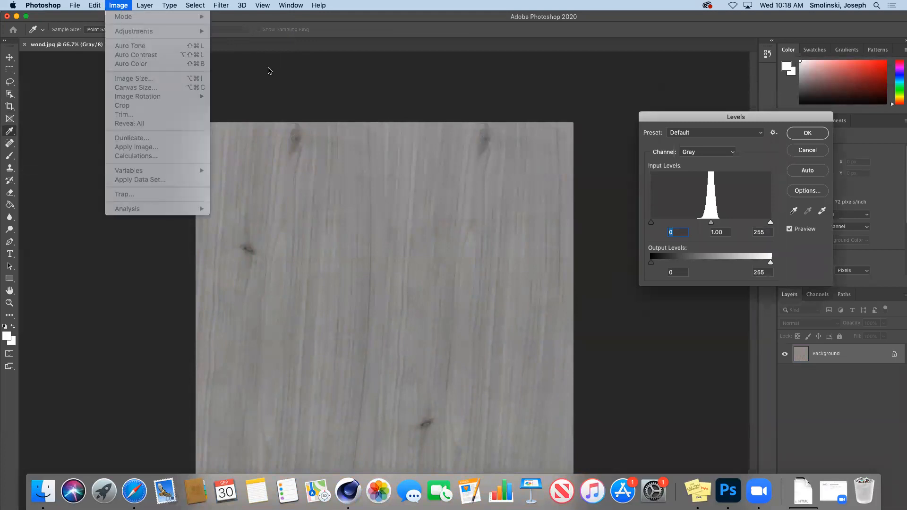
{"action": "left_click", "coordinate": [777, 231]}
{"action": "left_click_drag", "start_coordinate": [770, 222], "coordinate": [726, 225]}
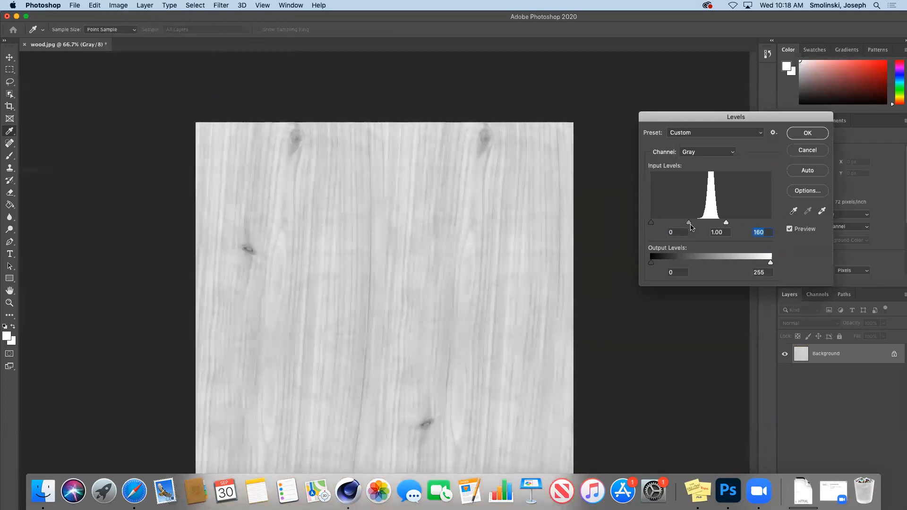
{"action": "left_click_drag", "start_coordinate": [653, 226], "coordinate": [717, 226]}
{"action": "left_click", "coordinate": [691, 225]}
{"action": "left_click", "coordinate": [806, 136]}
{"action": "key", "text": "c"}
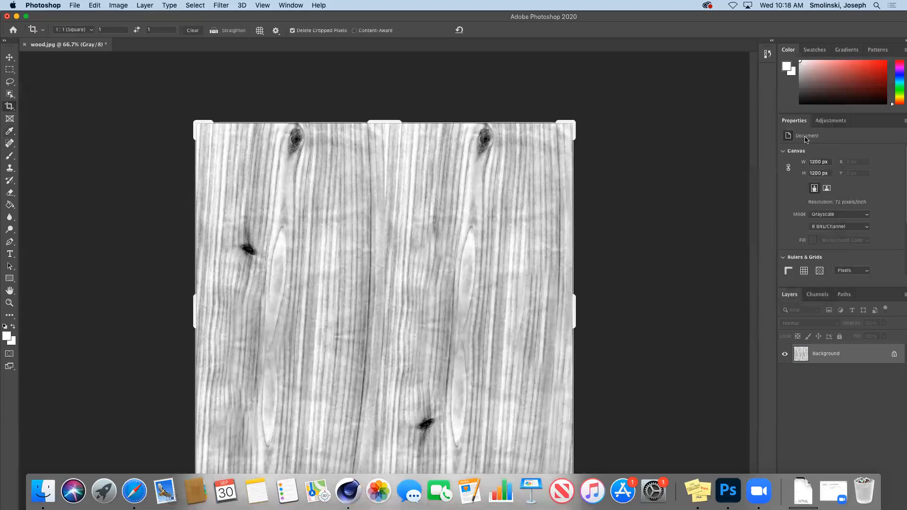
Save the image as woodBW.jpg on the Desktop, replacing the old file, and return to Cinema 4D.
{"action": "left_click", "coordinate": [75, 5]}
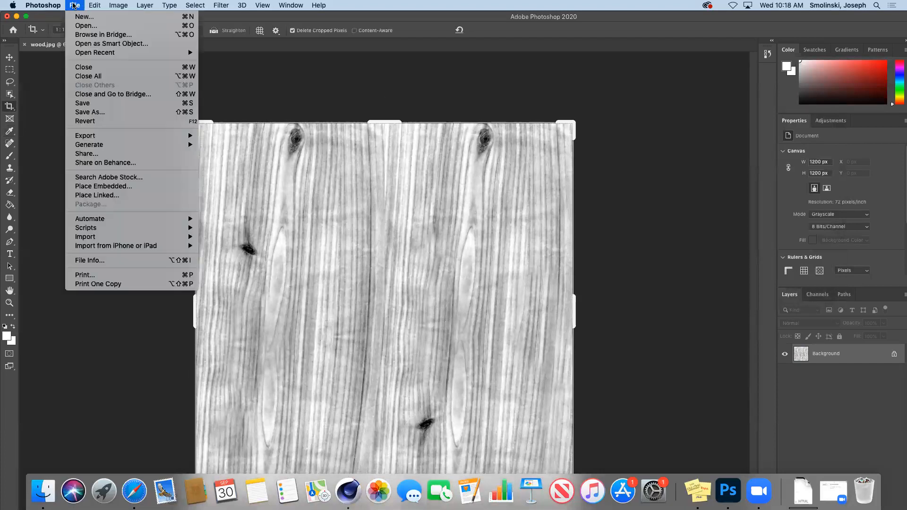
{"action": "left_click", "coordinate": [110, 115]}
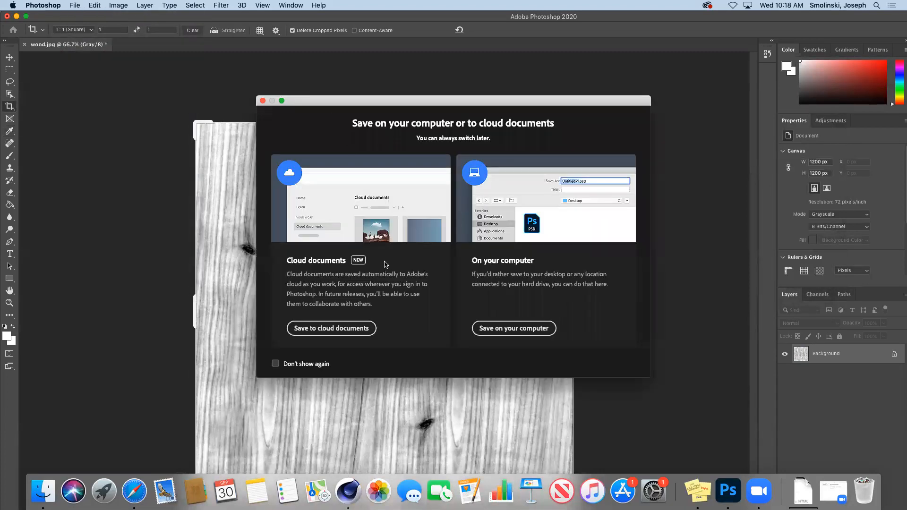
{"action": "left_click", "coordinate": [490, 327]}
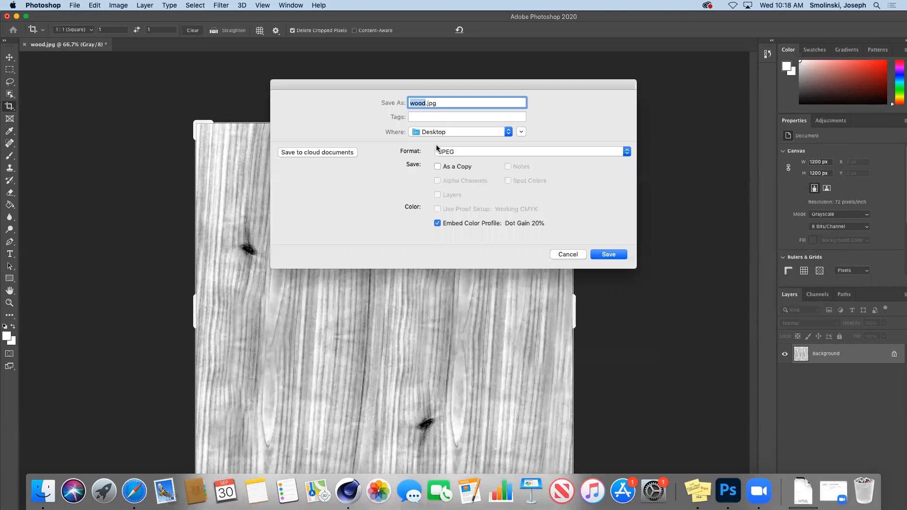
{"action": "key", "text": "Right"}
{"action": "type", "text": "BW"}
{"action": "key", "text": "Return"}
{"action": "left_click", "coordinate": [526, 146]}
{"action": "left_click", "coordinate": [508, 128]}
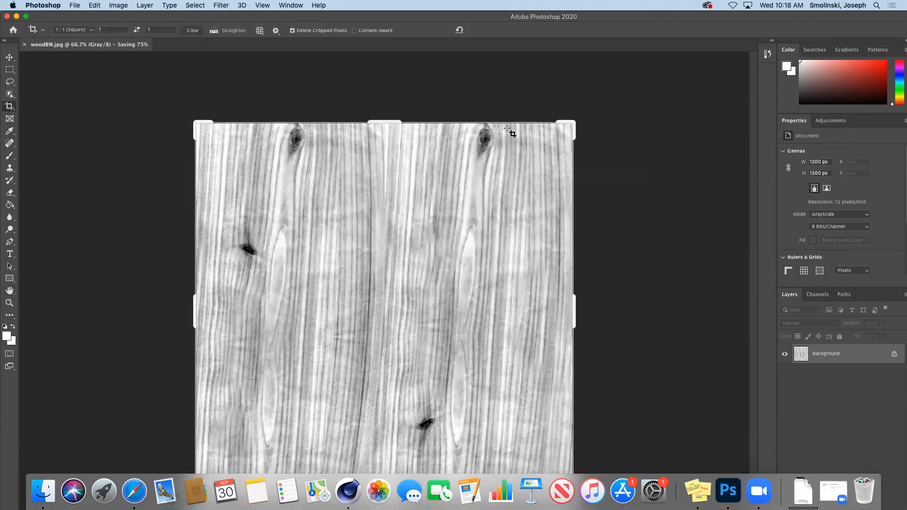
{"action": "left_click", "coordinate": [351, 492]}
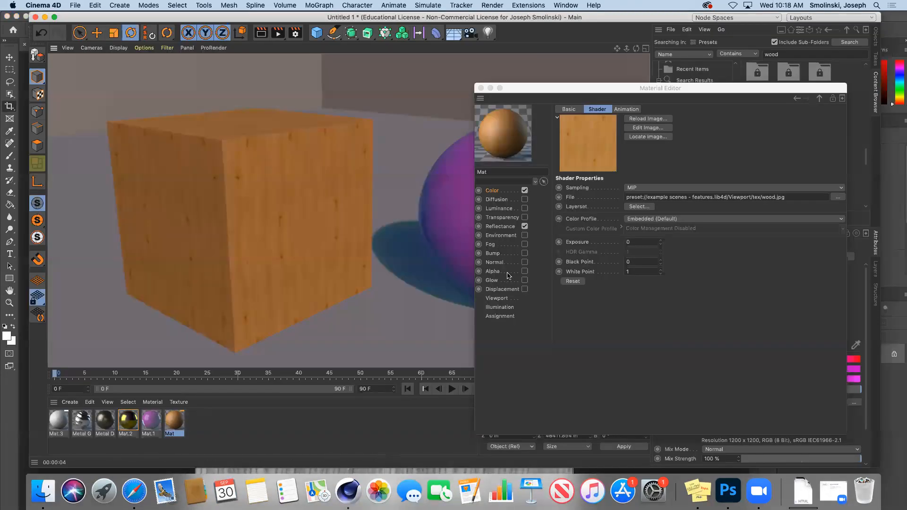
Enable Mat's bump channel with woodBW.jpg as its texture, then render the view.
{"action": "left_click", "coordinate": [494, 254]}
{"action": "left_click", "coordinate": [523, 253]}
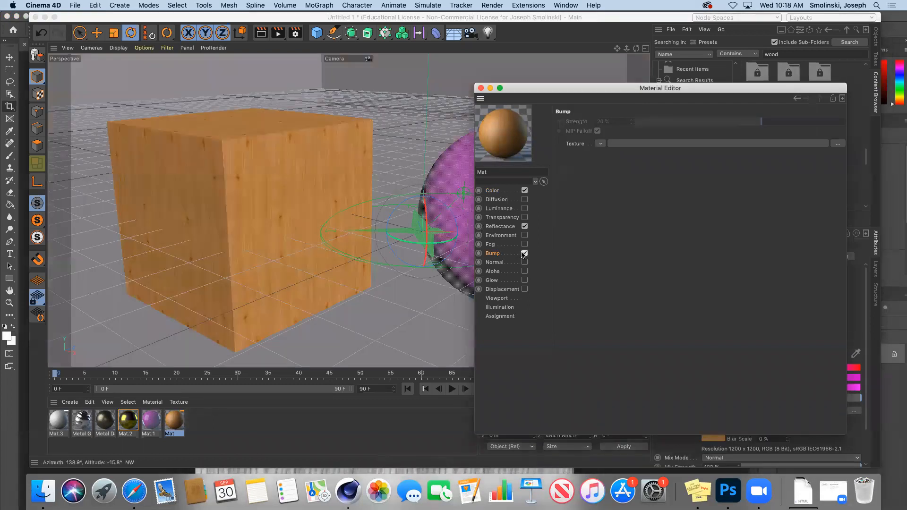
{"action": "left_click", "coordinate": [600, 147]}
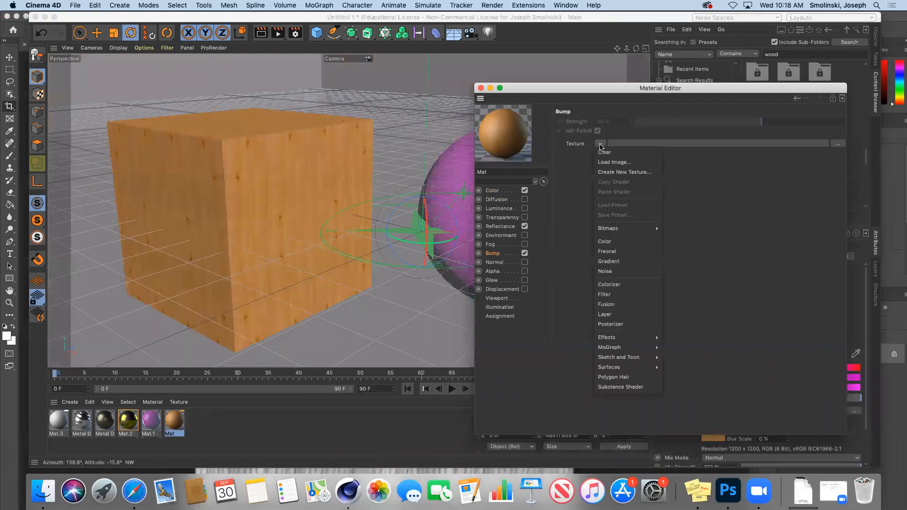
{"action": "left_click", "coordinate": [606, 158]}
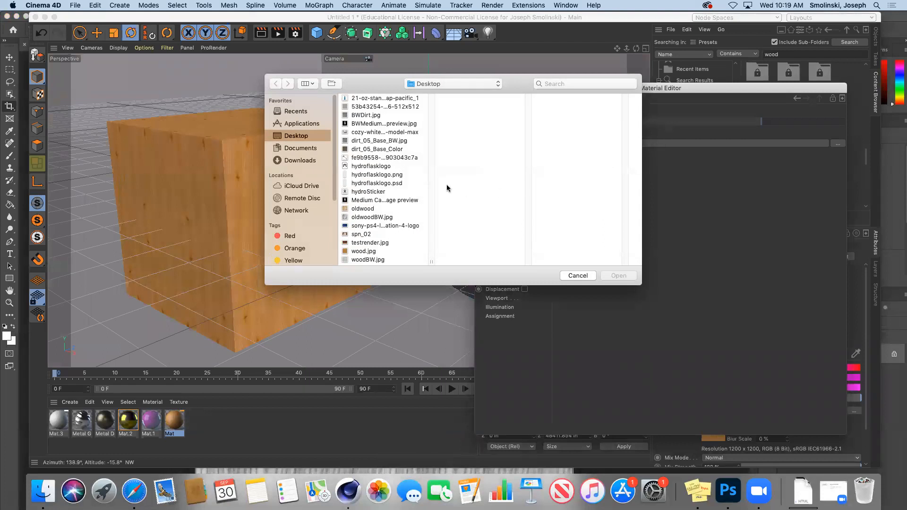
{"action": "left_click", "coordinate": [364, 259]}
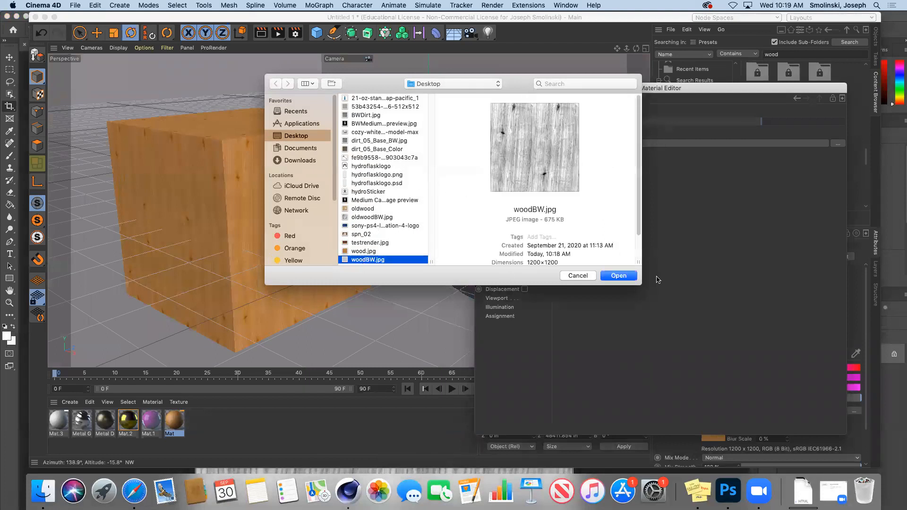
{"action": "left_click", "coordinate": [622, 277]}
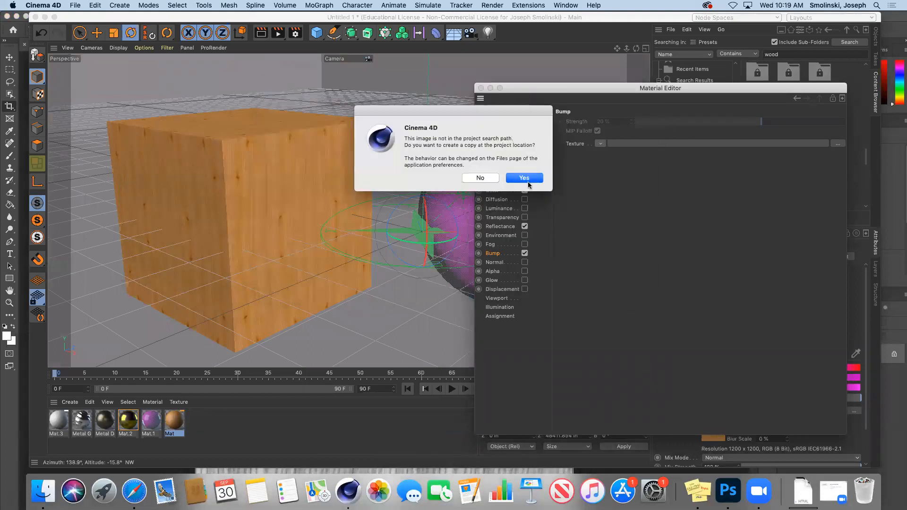
{"action": "left_click", "coordinate": [525, 179]}
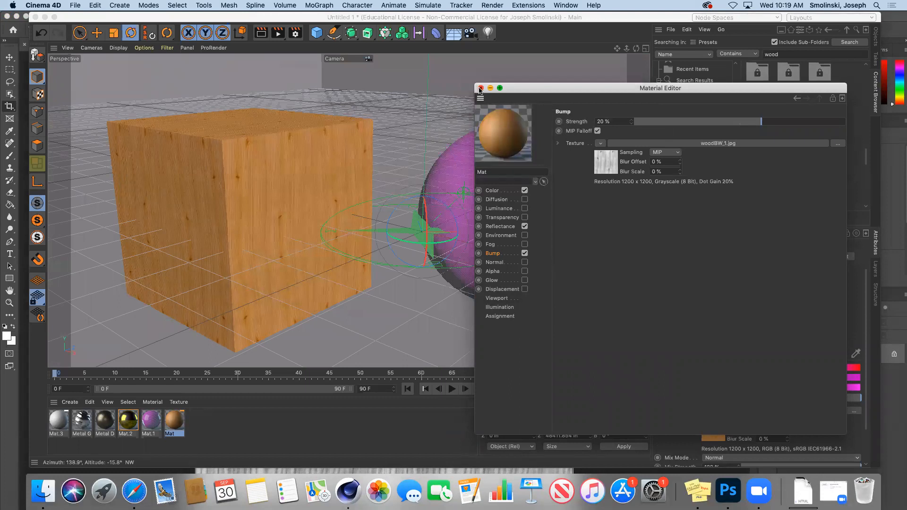
{"action": "left_click", "coordinate": [481, 88]}
{"action": "left_click", "coordinate": [260, 33]}
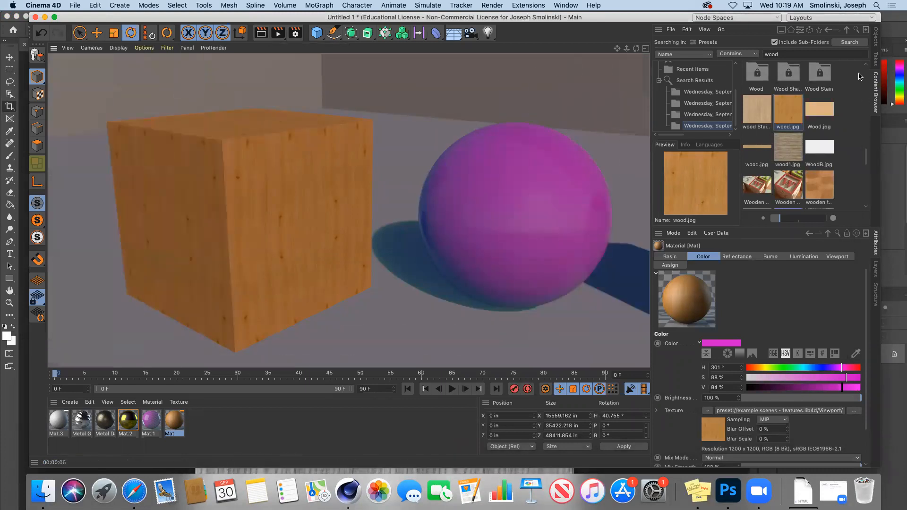
Set the cube's material tag to Tiles U 1 and Tiles V 1.
{"action": "left_click", "coordinate": [877, 38]}
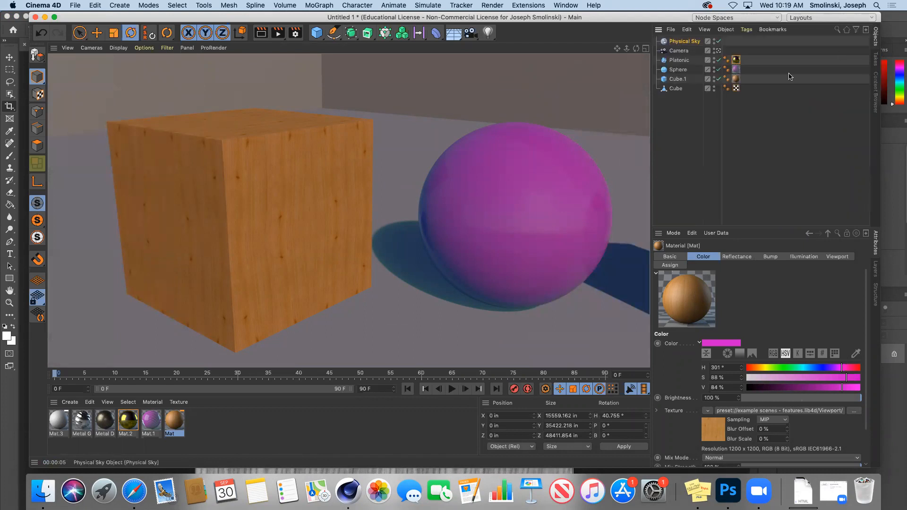
{"action": "left_click", "coordinate": [736, 79]}
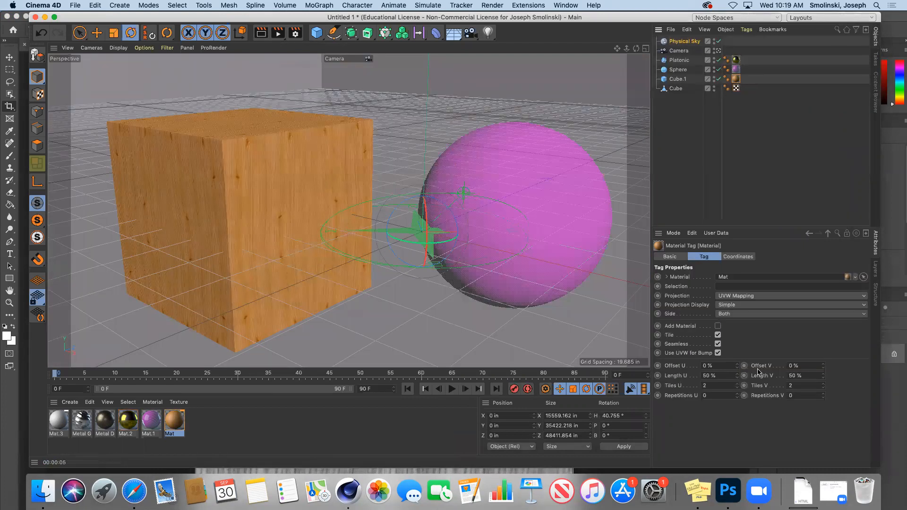
{"action": "left_click", "coordinate": [718, 386]}
{"action": "type", "text": "1"}
{"action": "left_click", "coordinate": [806, 385]}
{"action": "key", "text": "Return"}
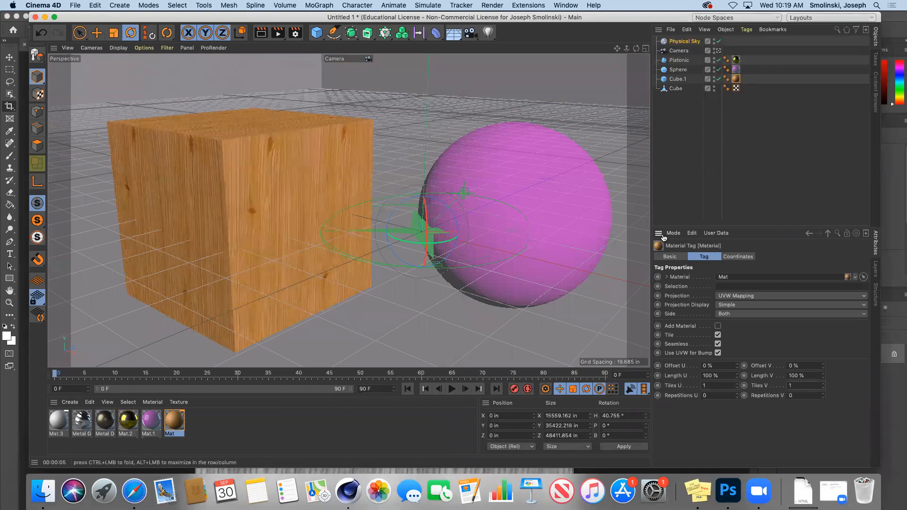
Rotate the cube to about 11° heading and render the view.
{"action": "left_click_drag", "start_coordinate": [635, 48], "coordinate": [631, 56]}
{"action": "left_click_drag", "start_coordinate": [437, 251], "coordinate": [415, 253]}
{"action": "left_click", "coordinate": [261, 35]}
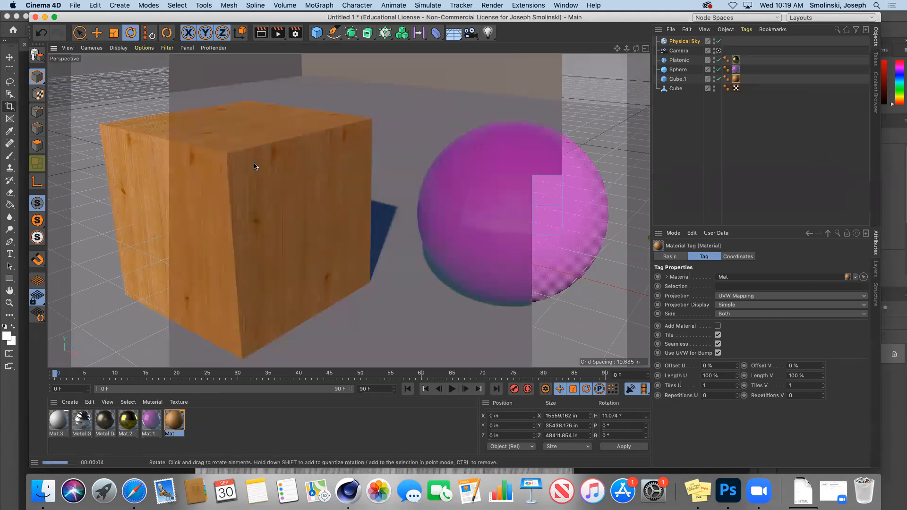
Set Mat's bump strength to -49% and render a preview.
{"action": "double_click", "coordinate": [174, 423]}
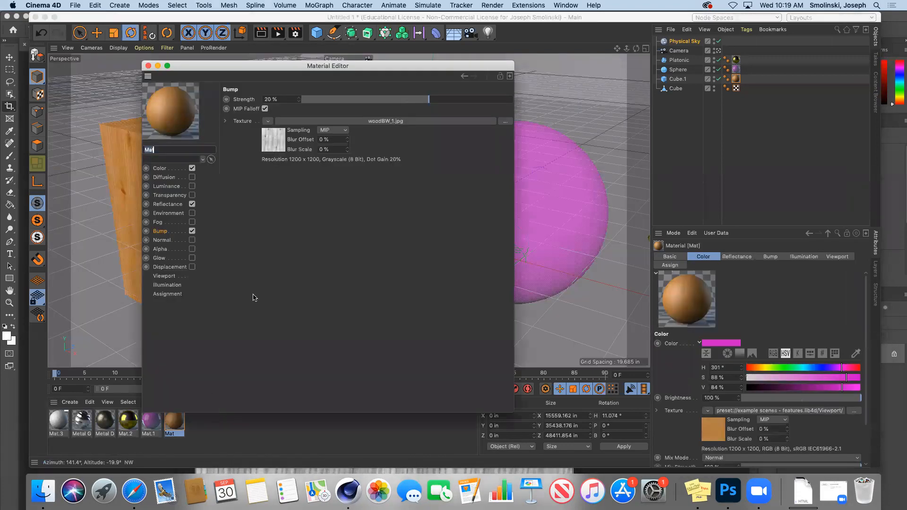
{"action": "left_click", "coordinate": [179, 229]}
{"action": "left_click", "coordinate": [362, 100]}
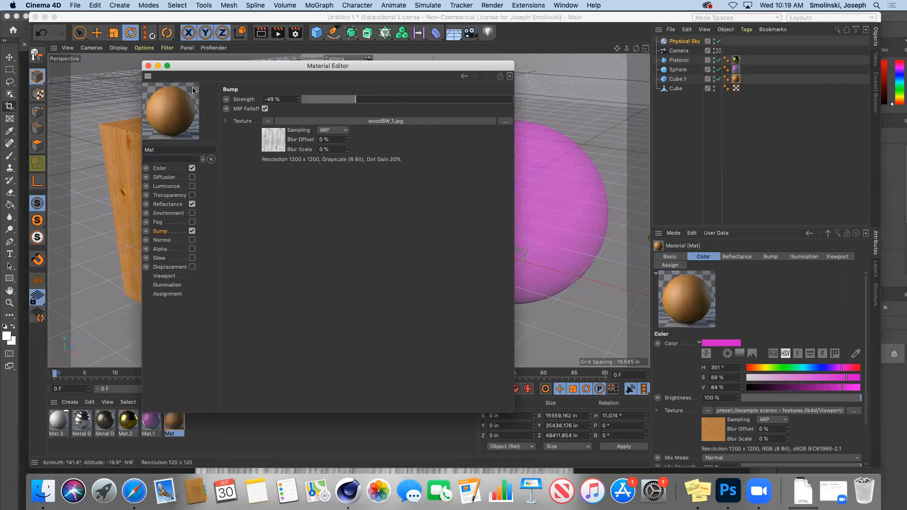
{"action": "left_click", "coordinate": [148, 66]}
{"action": "left_click", "coordinate": [261, 34]}
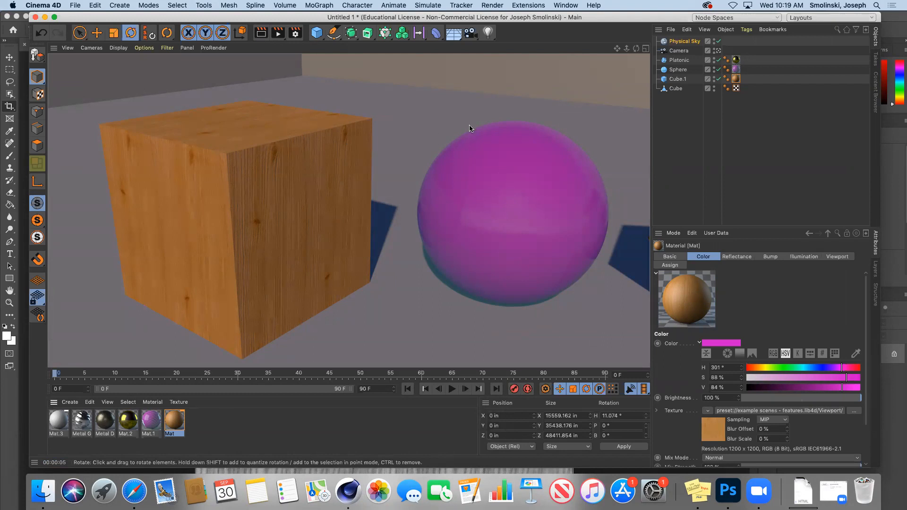
Remove the wood texture from Mat's colour, lower saturation to 25%, and render.
{"action": "double_click", "coordinate": [174, 418]}
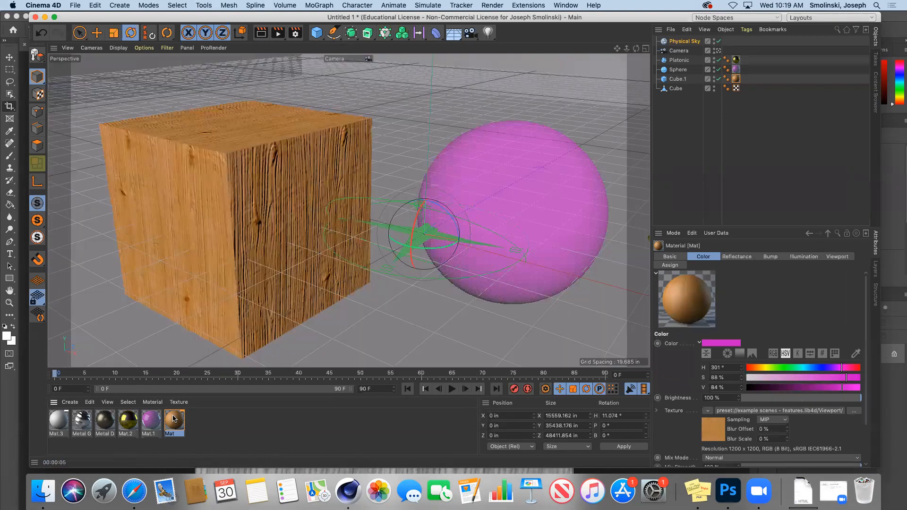
{"action": "left_click", "coordinate": [191, 168]}
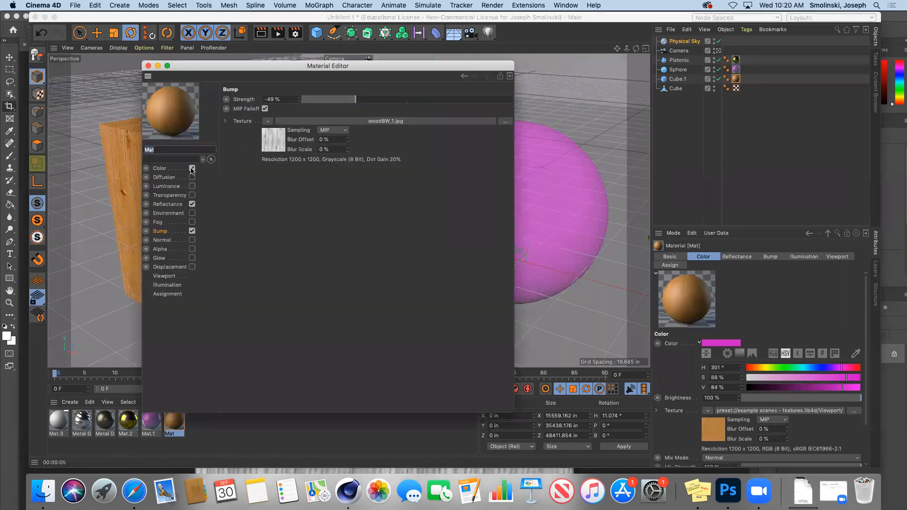
{"action": "left_click", "coordinate": [161, 169]}
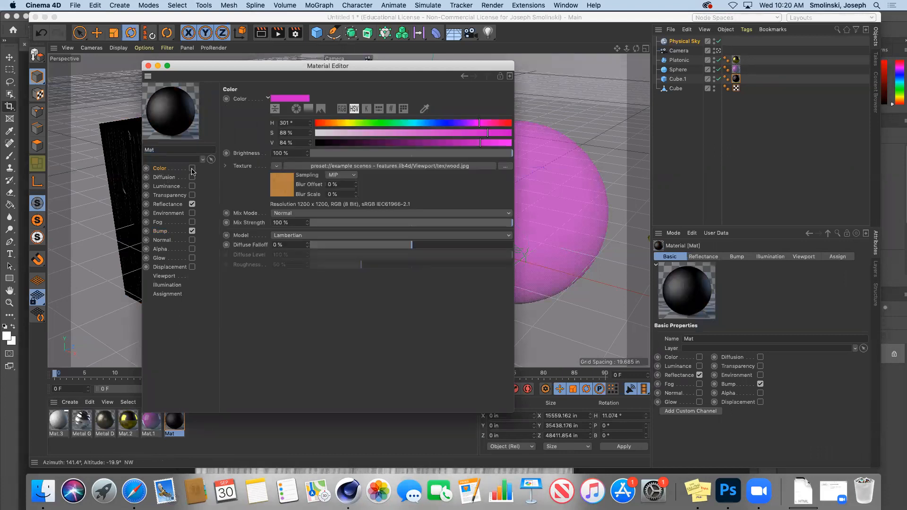
{"action": "left_click", "coordinate": [192, 169]}
{"action": "left_click", "coordinate": [276, 167]}
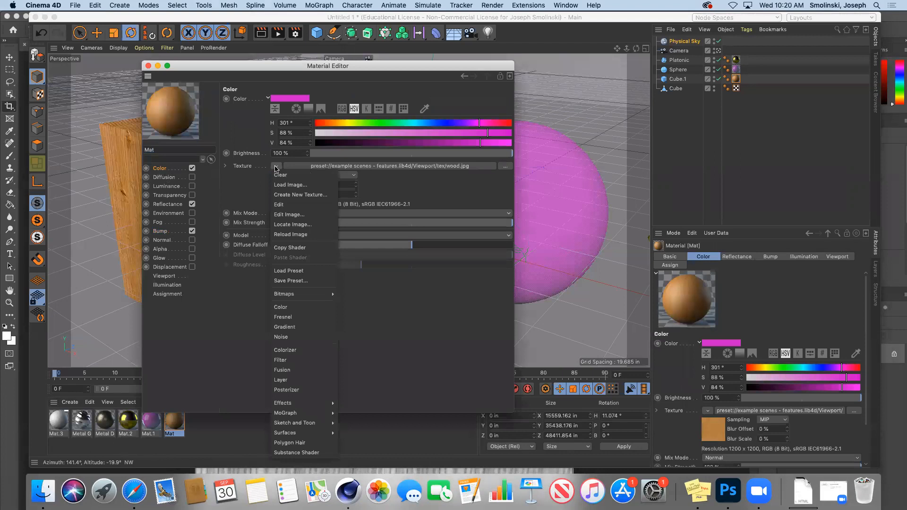
{"action": "left_click", "coordinate": [284, 175]}
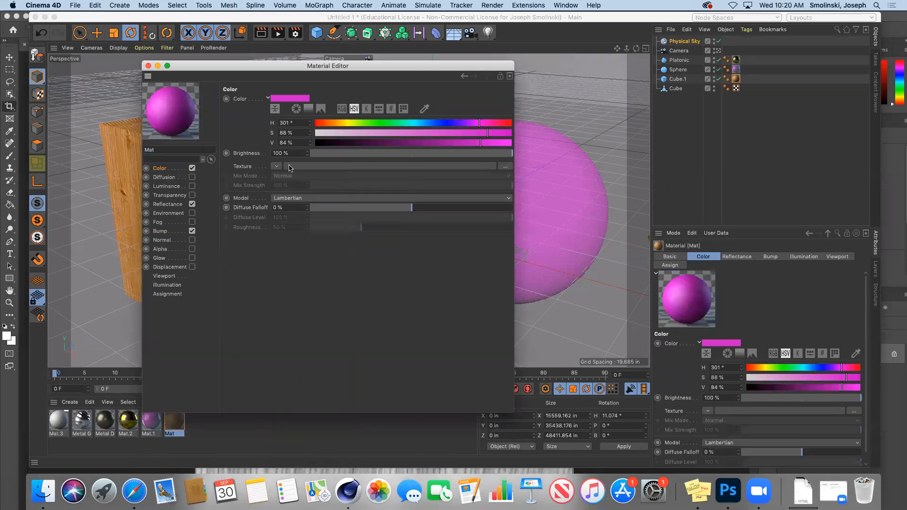
{"action": "left_click", "coordinate": [363, 134]}
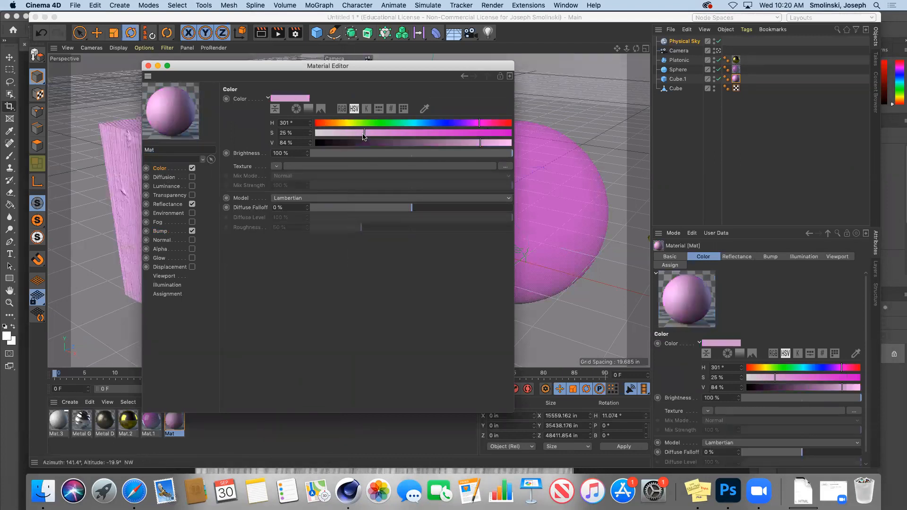
{"action": "left_click", "coordinate": [148, 66]}
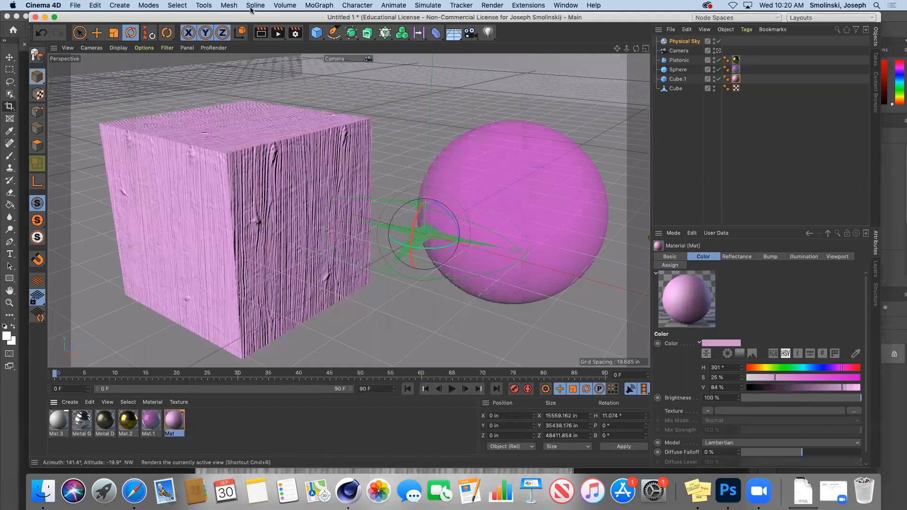
{"action": "left_click", "coordinate": [261, 34]}
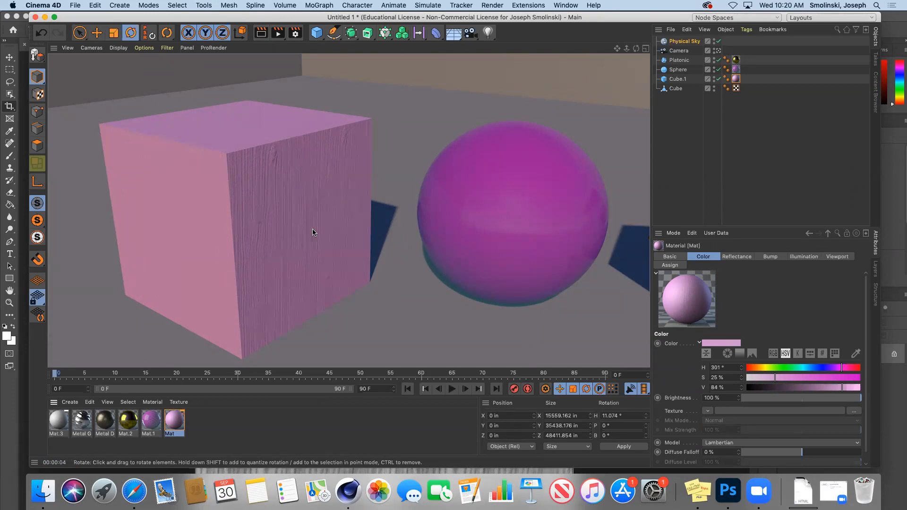
Reload wood.jpg as Mat's colour texture, copying it into the project, and pull the camera back.
{"action": "double_click", "coordinate": [178, 421]}
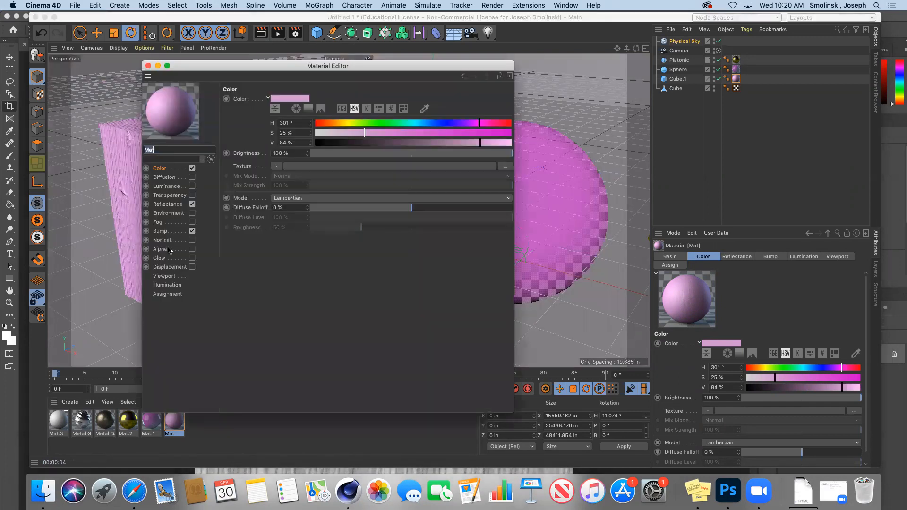
{"action": "left_click", "coordinate": [163, 232]}
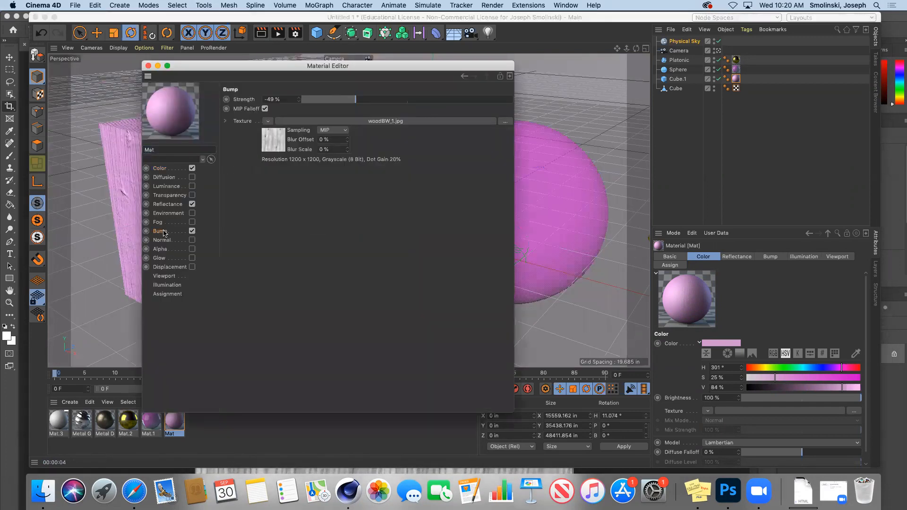
{"action": "left_click", "coordinate": [162, 206]}
{"action": "left_click", "coordinate": [167, 170]}
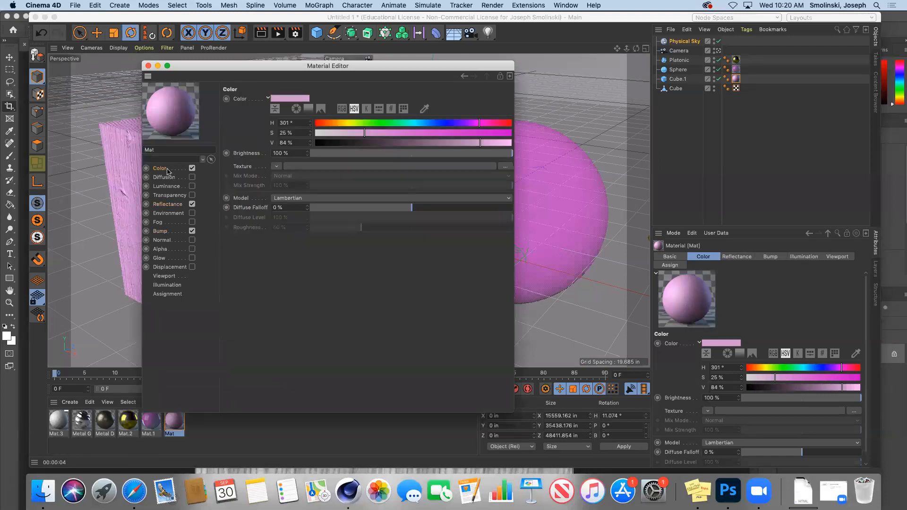
{"action": "left_click", "coordinate": [276, 167]}
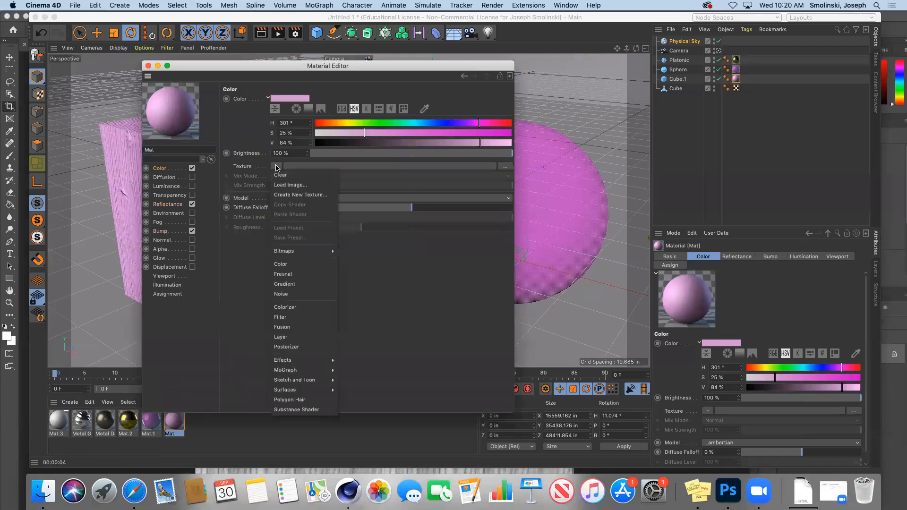
{"action": "left_click", "coordinate": [295, 185]}
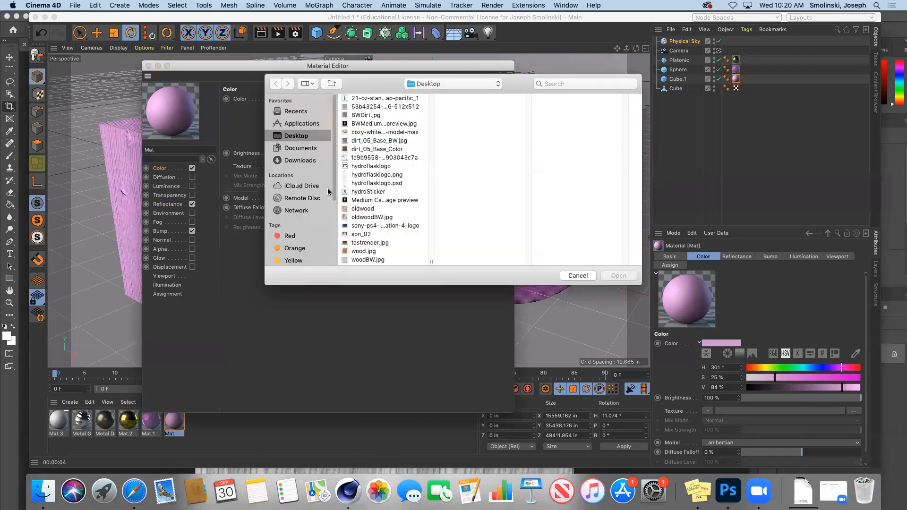
{"action": "left_click", "coordinate": [376, 251]}
{"action": "left_click", "coordinate": [613, 276]}
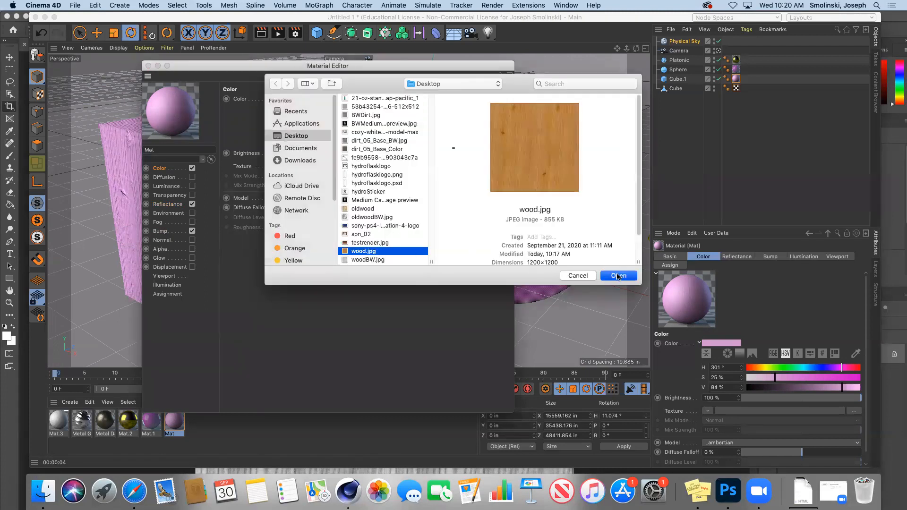
{"action": "left_click", "coordinate": [522, 182]}
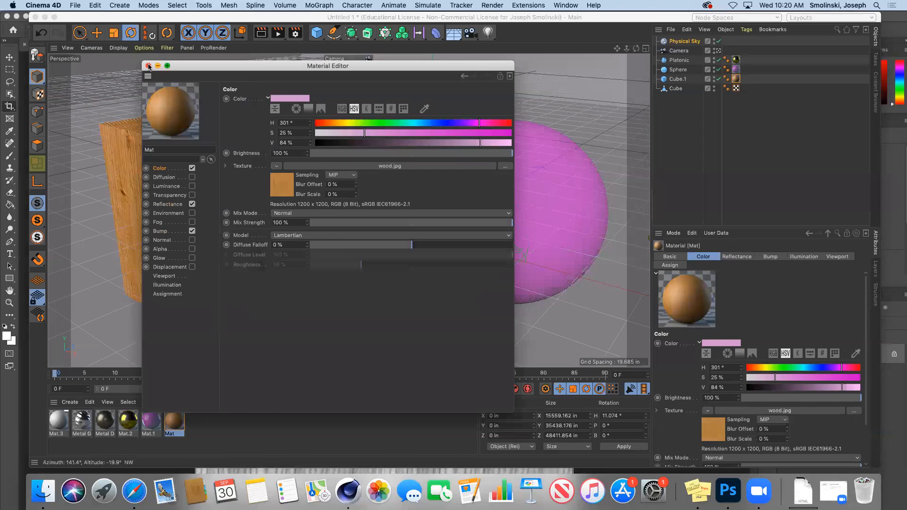
{"action": "left_click", "coordinate": [148, 65]}
{"action": "left_click_drag", "start_coordinate": [627, 48], "coordinate": [682, 39]}
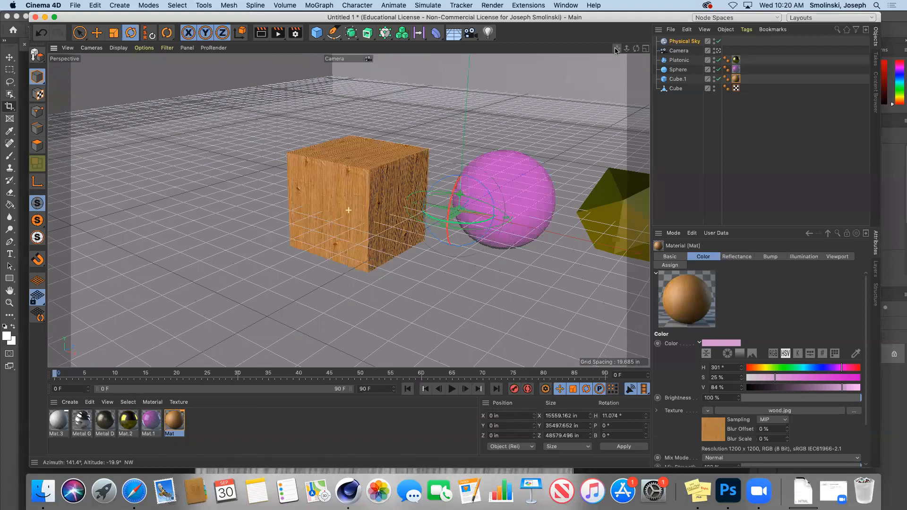
Add a 72-segment sphere and move it left, in front of the wood cube.
{"action": "left_click", "coordinate": [317, 33]}
{"action": "left_click", "coordinate": [506, 64]}
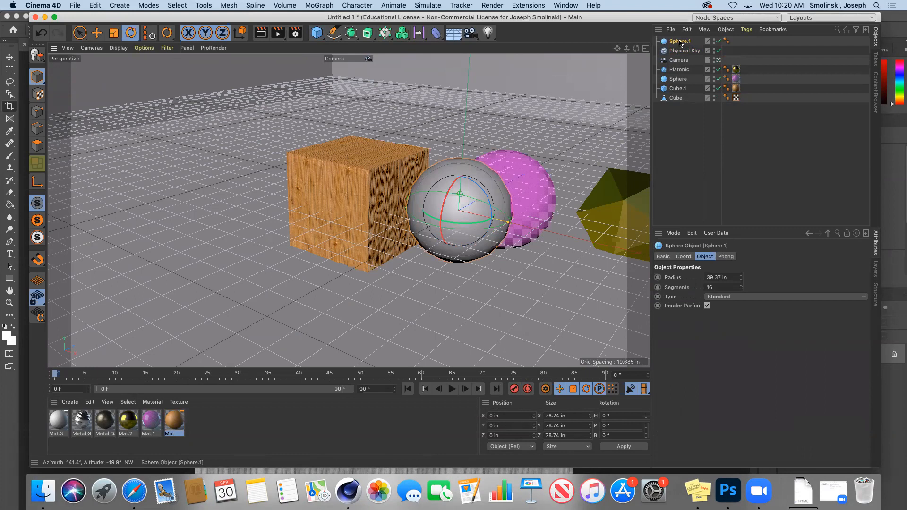
{"action": "left_click", "coordinate": [719, 287]}
{"action": "key", "text": "Return"}
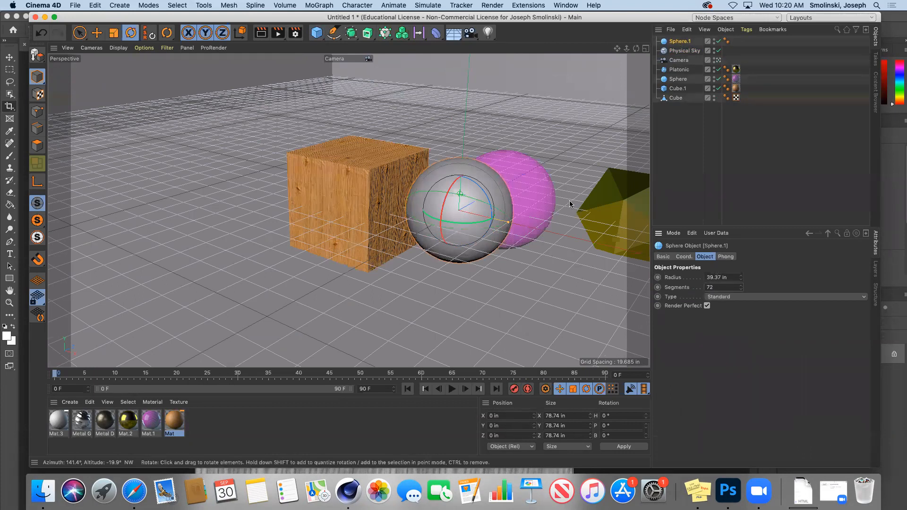
{"action": "key", "text": "e"}
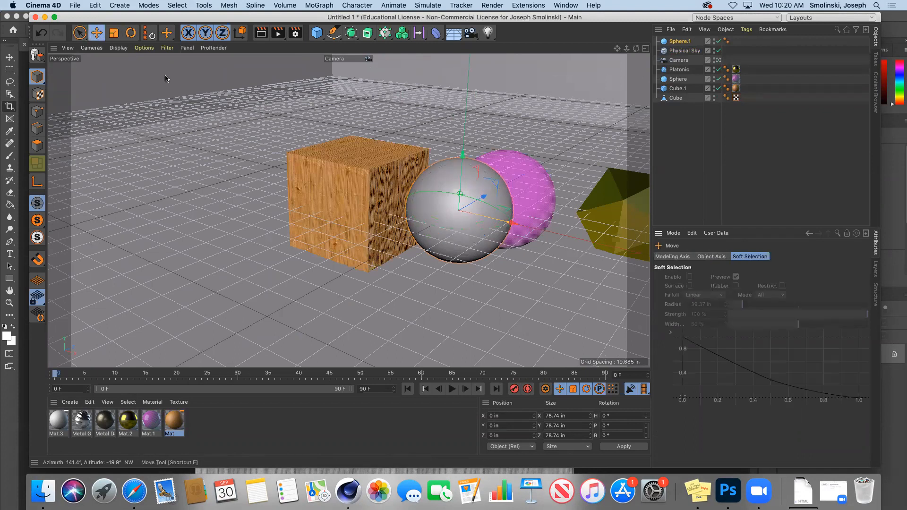
{"action": "left_click_drag", "start_coordinate": [481, 199], "coordinate": [249, 188]}
{"action": "double_click", "coordinate": [58, 422]}
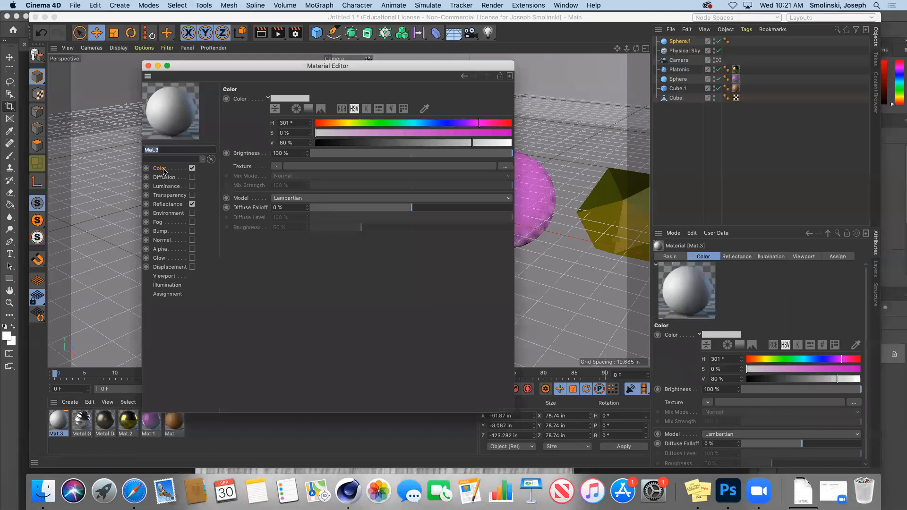
Color Mat.3 yellow with H 62°, S 94% and V 92%.
{"action": "left_click", "coordinate": [349, 122]}
{"action": "left_click", "coordinate": [500, 133]}
{"action": "left_click", "coordinate": [496, 142]}
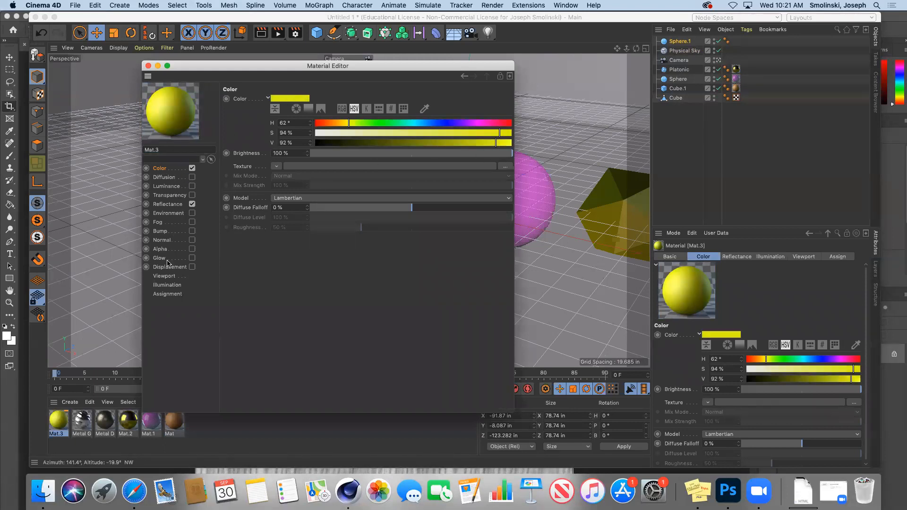
Load BWDirt.jpg as Mat.3's bump texture, then apply Mat.3 to the grey front sphere.
{"action": "left_click", "coordinate": [166, 232]}
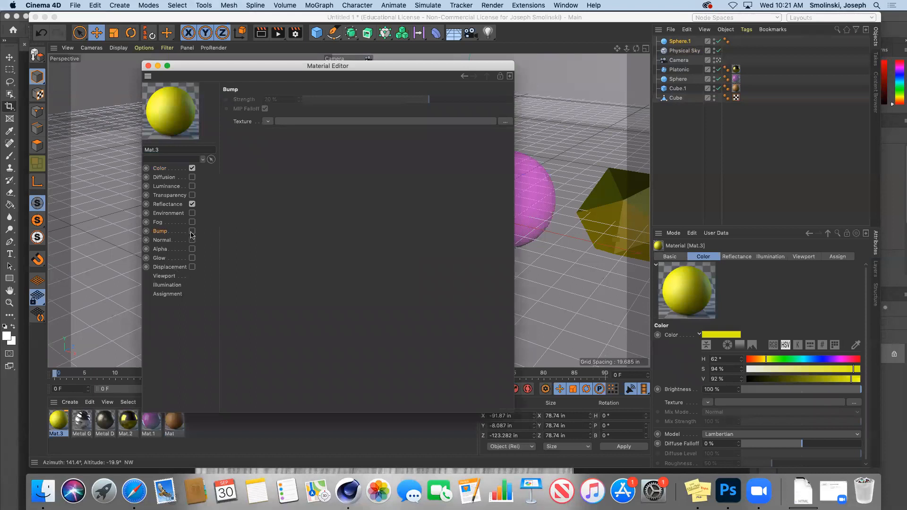
{"action": "left_click", "coordinate": [192, 231]}
{"action": "left_click", "coordinate": [268, 123]}
{"action": "left_click", "coordinate": [273, 138]}
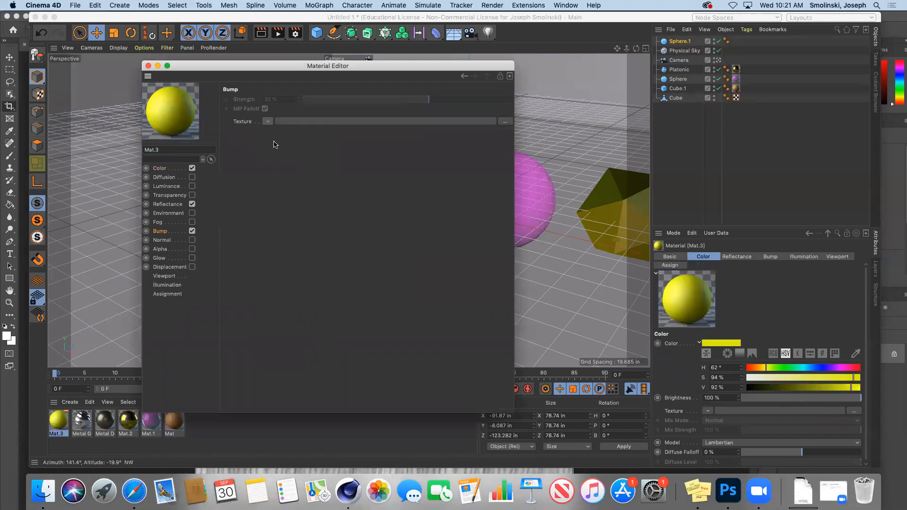
{"action": "left_click", "coordinate": [359, 116]}
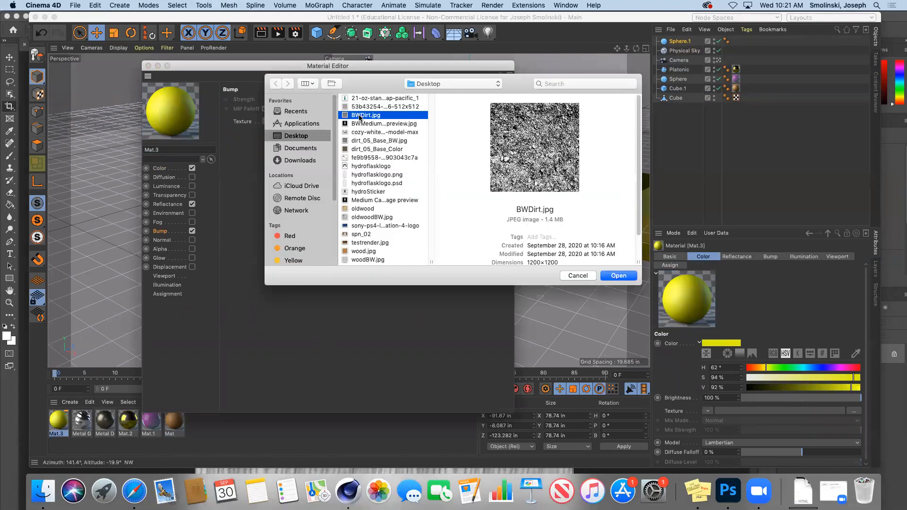
{"action": "key", "text": "space"}
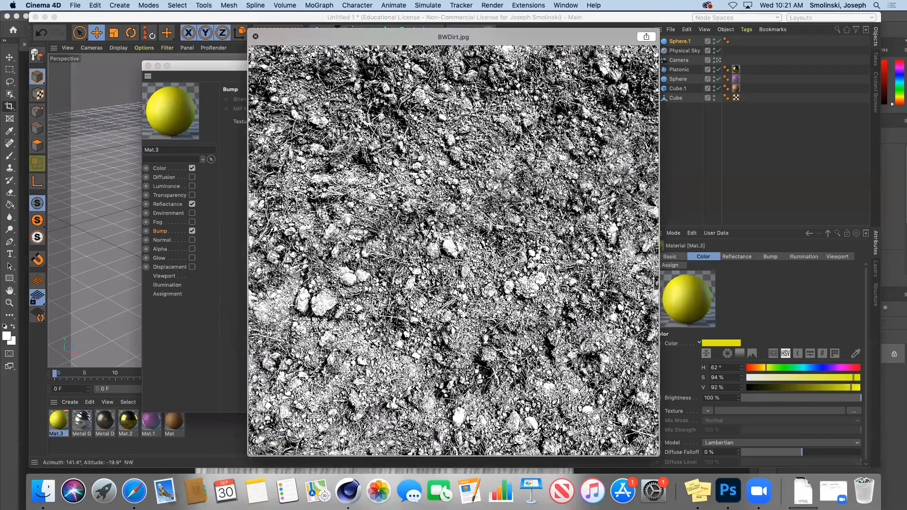
{"action": "key", "text": "space"}
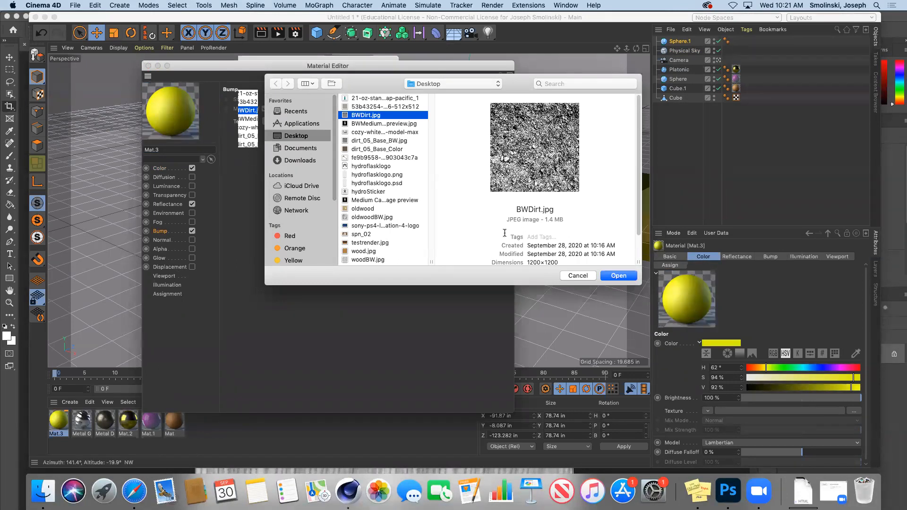
{"action": "left_click", "coordinate": [618, 276]}
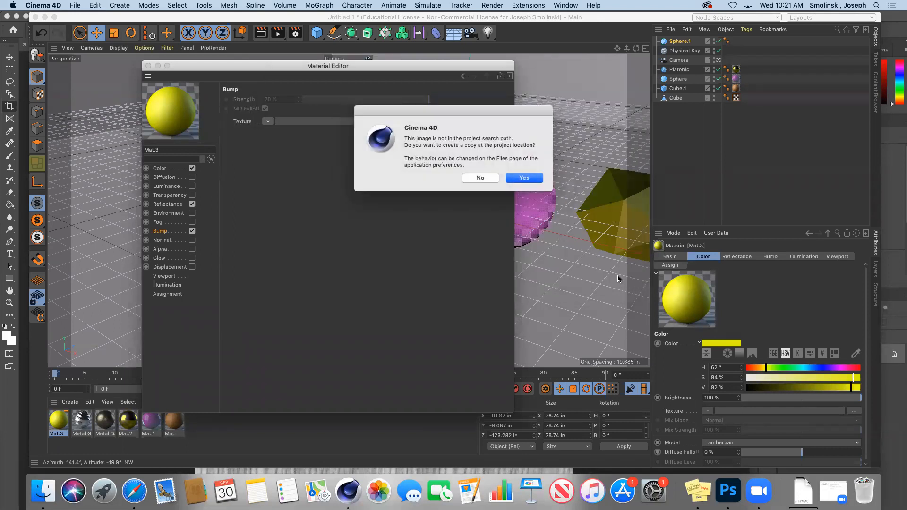
{"action": "left_click", "coordinate": [523, 183]}
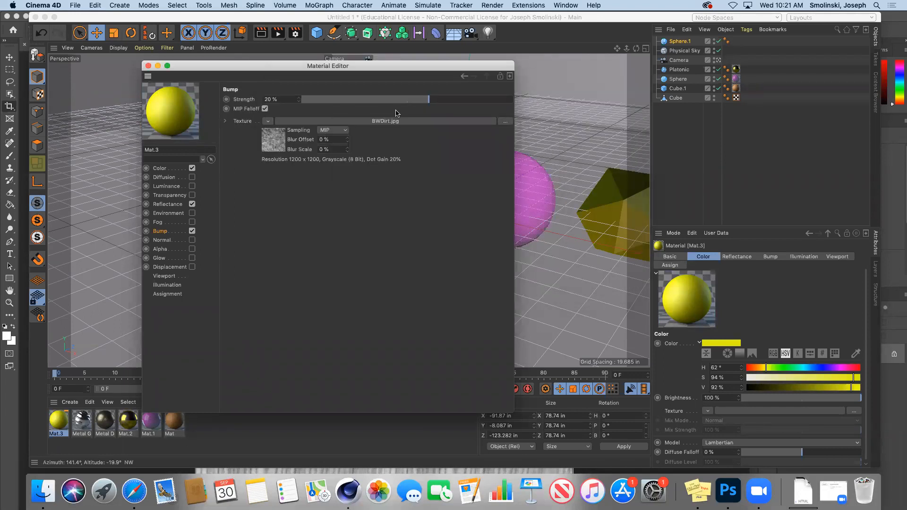
{"action": "left_click", "coordinate": [147, 67]}
{"action": "left_click_drag", "start_coordinate": [55, 422], "coordinate": [239, 233]}
Preview the dirt-bumped yellow sphere beside the wood cube in Render View, adjusting the camera.
{"action": "left_click", "coordinate": [261, 33]}
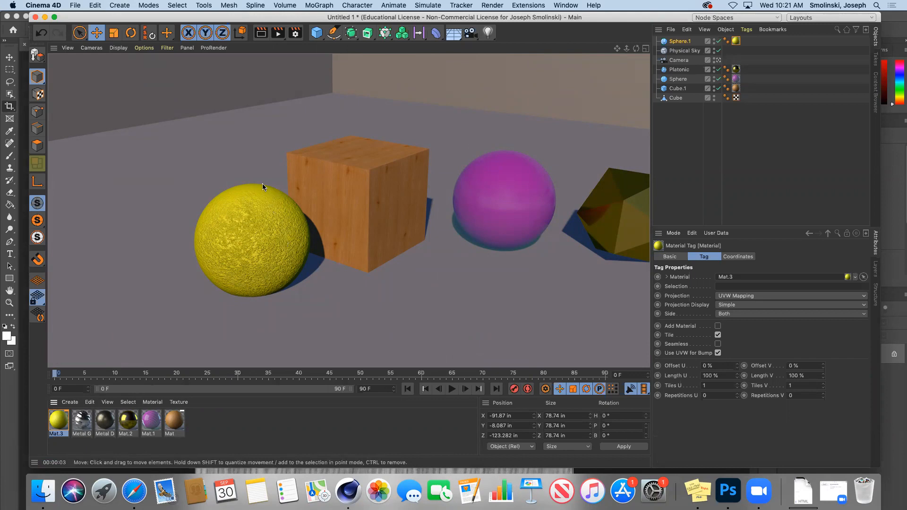
{"action": "left_click_drag", "start_coordinate": [627, 49], "coordinate": [808, 20]}
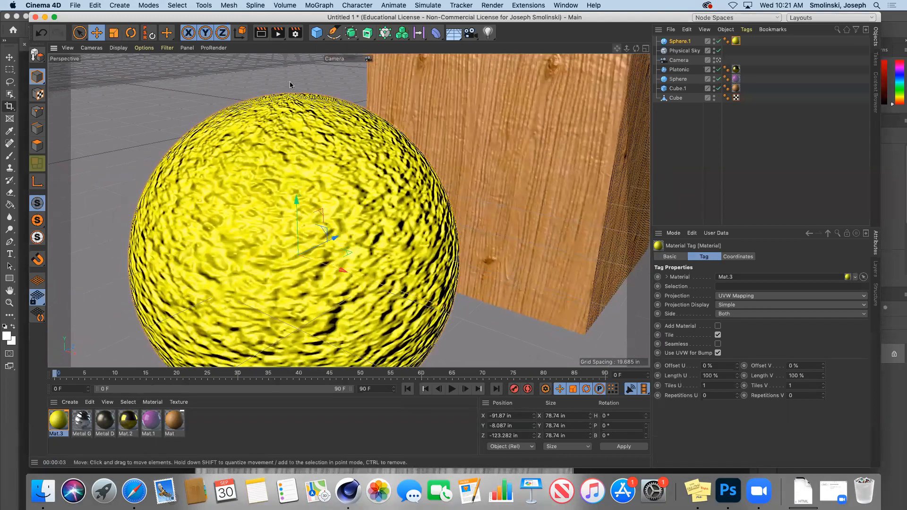
{"action": "left_click", "coordinate": [261, 34]}
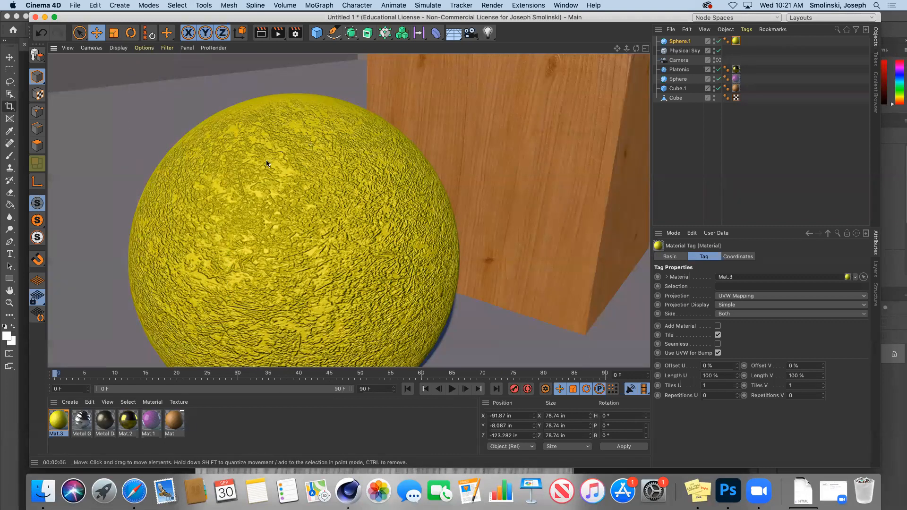
{"action": "left_click_drag", "start_coordinate": [627, 48], "coordinate": [581, 90]}
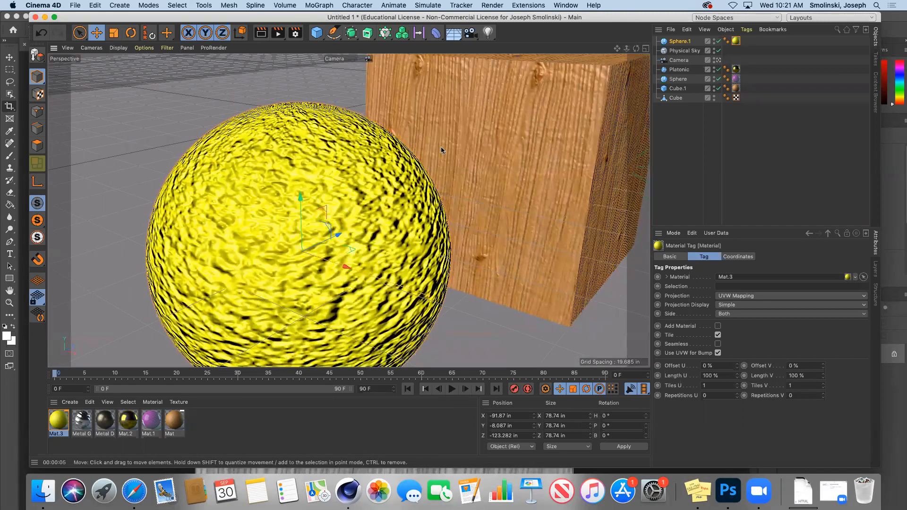
{"action": "left_click_drag", "start_coordinate": [627, 49], "coordinate": [617, 28]}
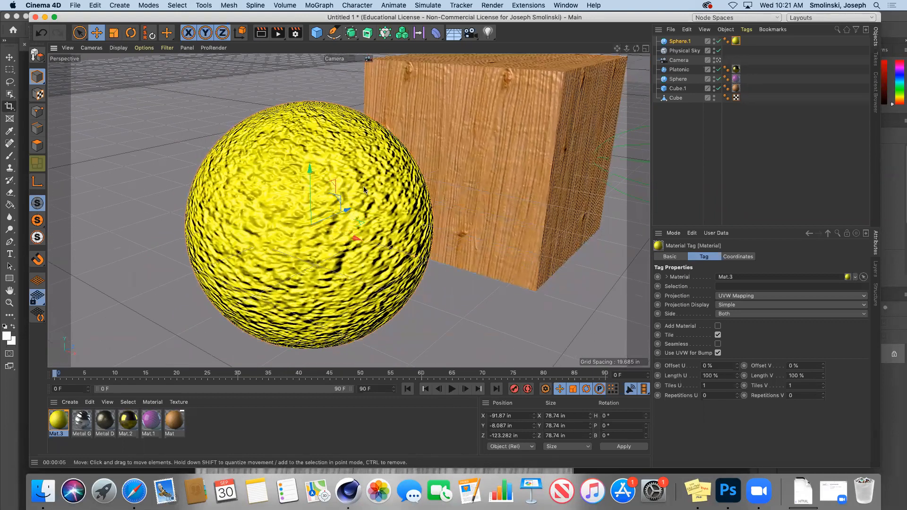
{"action": "left_click", "coordinate": [60, 422]}
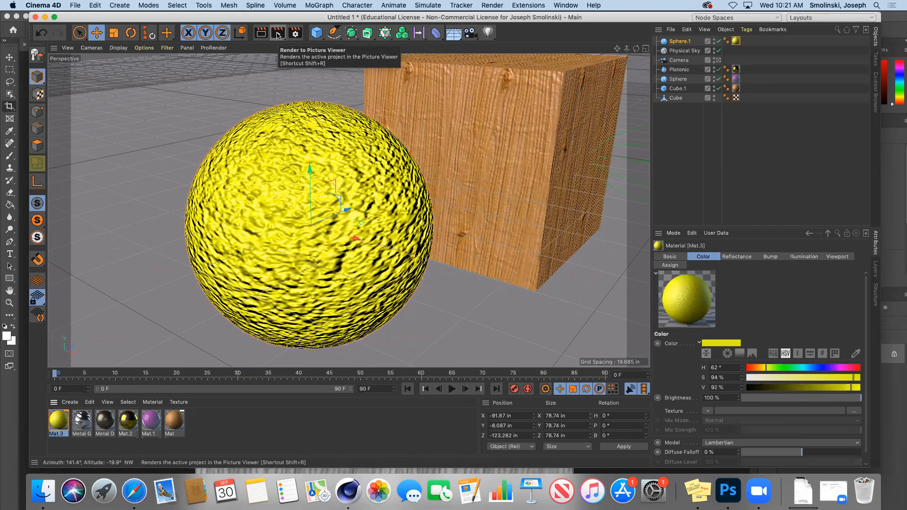
Review the Output and Save pages of the render settings.
{"action": "left_click", "coordinate": [295, 33]}
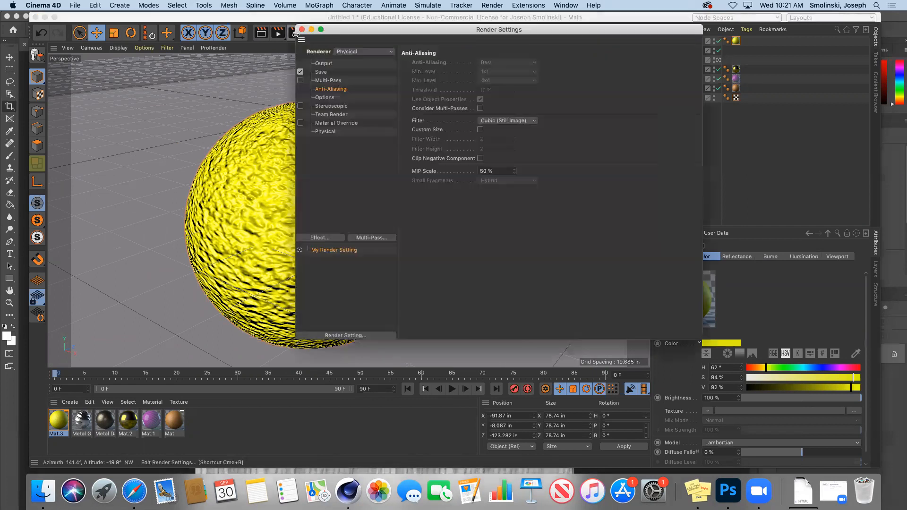
{"action": "left_click", "coordinate": [324, 63]}
{"action": "left_click", "coordinate": [322, 72]}
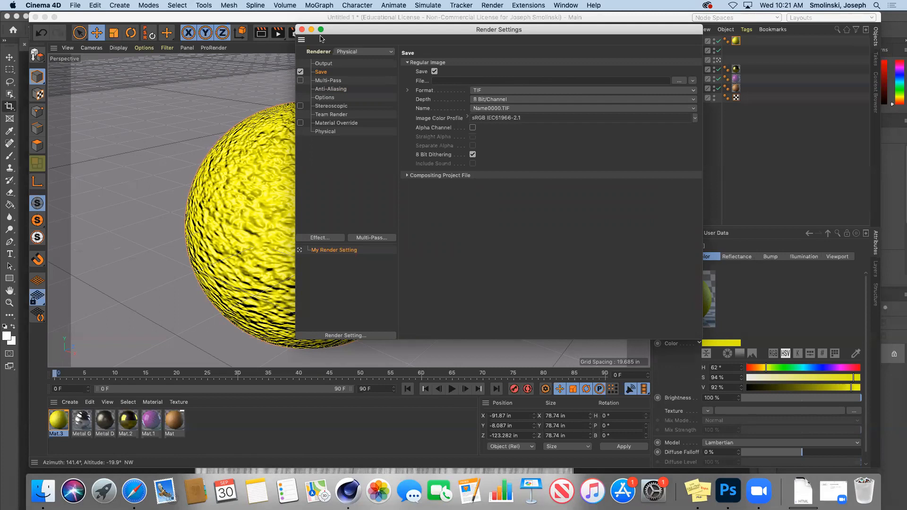
{"action": "left_click", "coordinate": [301, 30]}
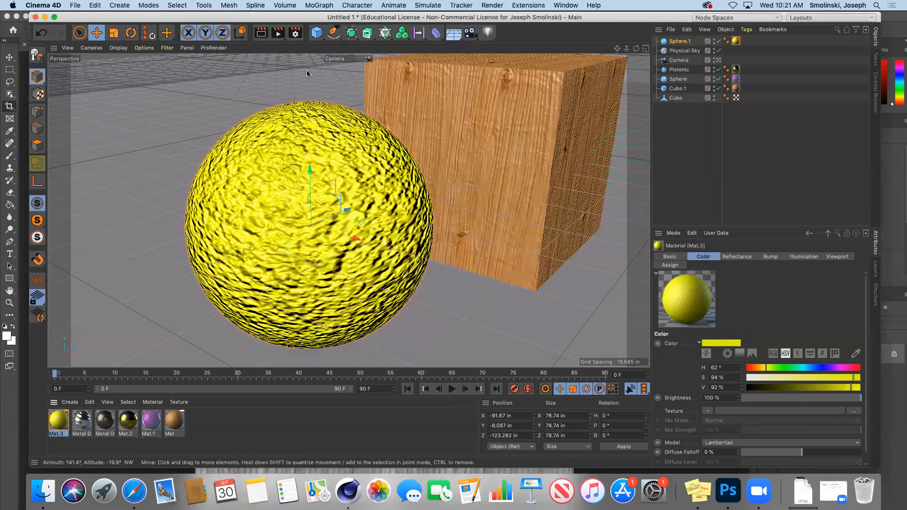
Render the bumpy sphere and wood cube at 1280x720 to the Picture Viewer, then minimize it.
{"action": "left_click", "coordinate": [278, 33]}
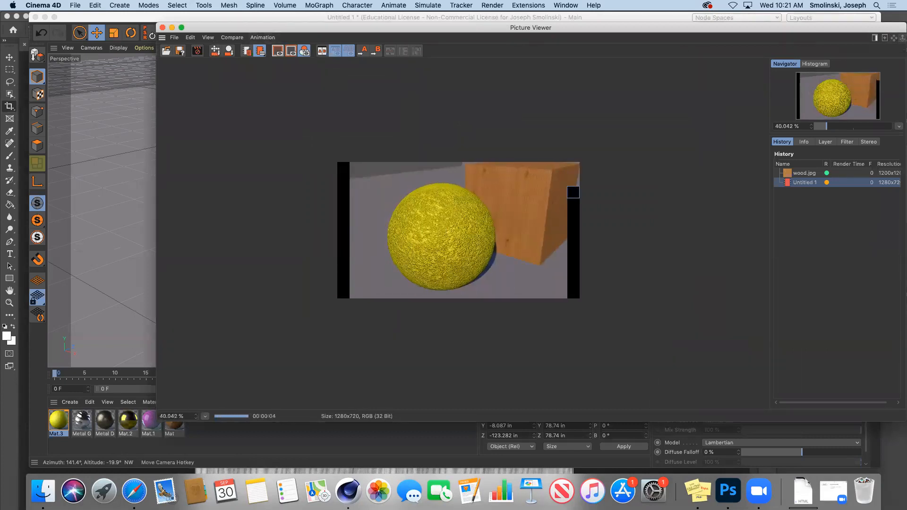
{"action": "left_click_drag", "start_coordinate": [873, 24], "coordinate": [811, 36]}
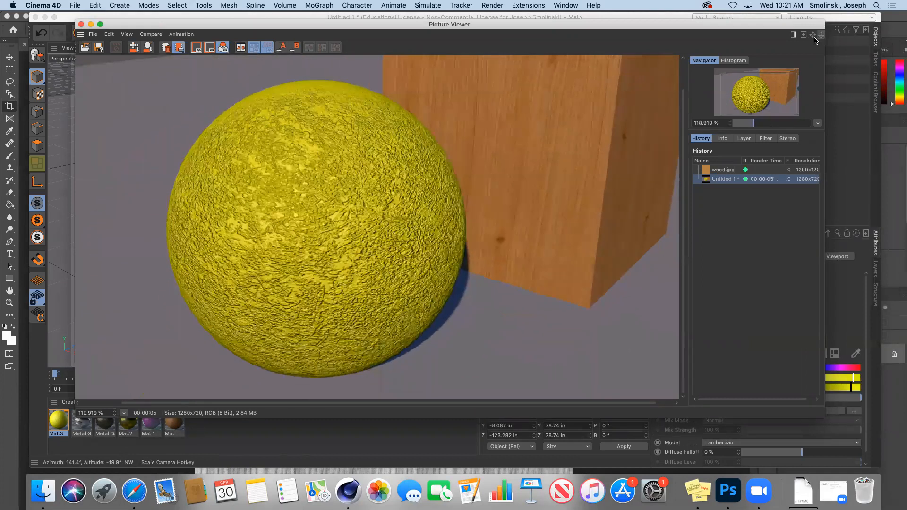
{"action": "left_click", "coordinate": [91, 24]}
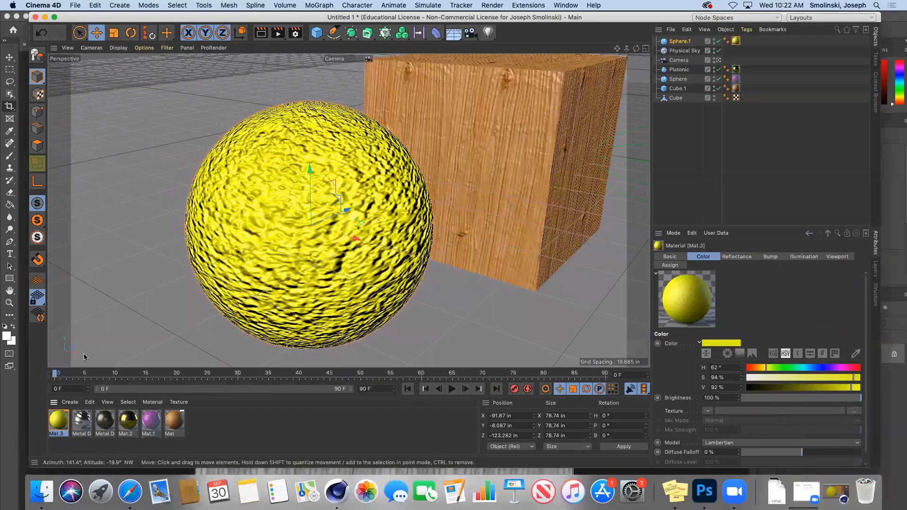
Move Mat.3's BWDirt.jpg shader from the bump channel into an enabled displacement channel, disabling bump.
{"action": "double_click", "coordinate": [60, 419]}
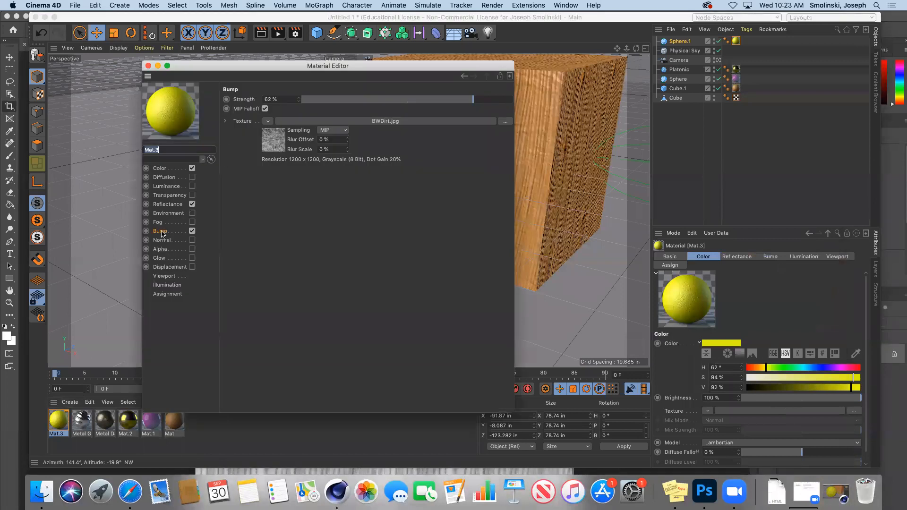
{"action": "left_click", "coordinate": [159, 231]}
{"action": "left_click", "coordinate": [268, 121]}
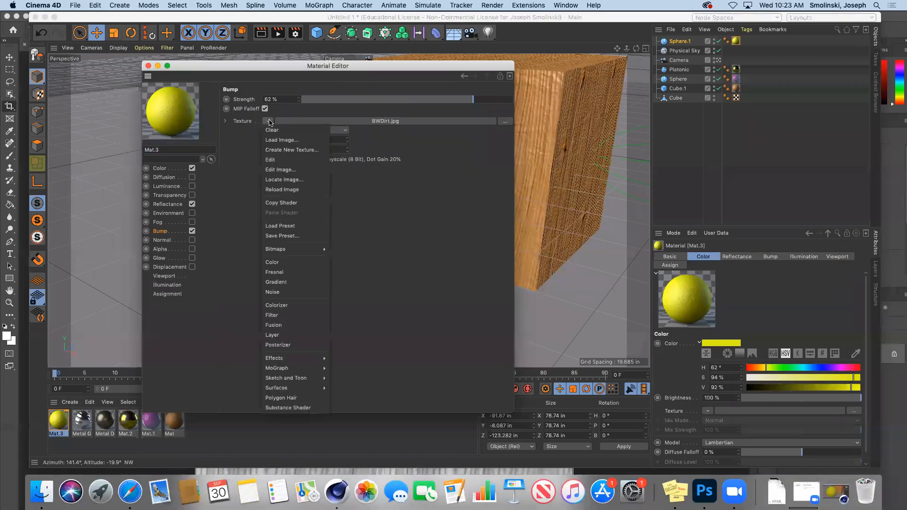
{"action": "left_click", "coordinate": [280, 203]}
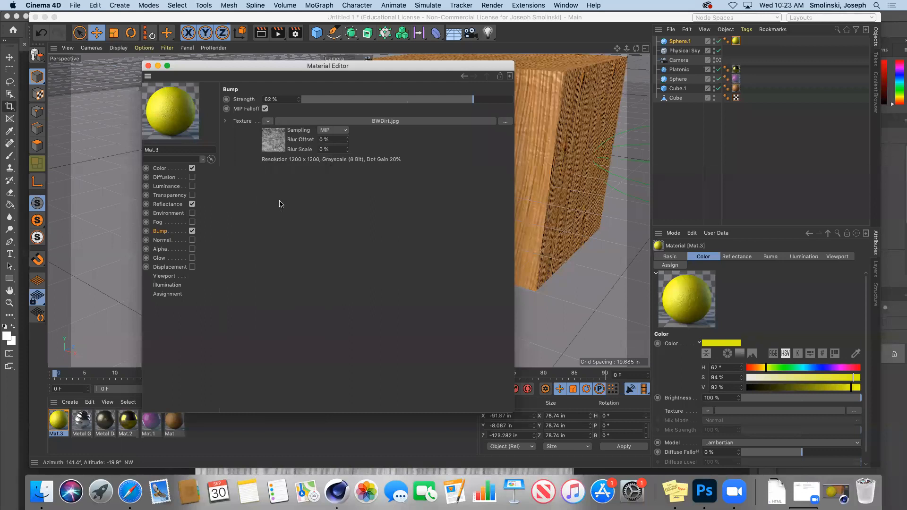
{"action": "left_click", "coordinate": [165, 267]}
{"action": "left_click", "coordinate": [191, 267]}
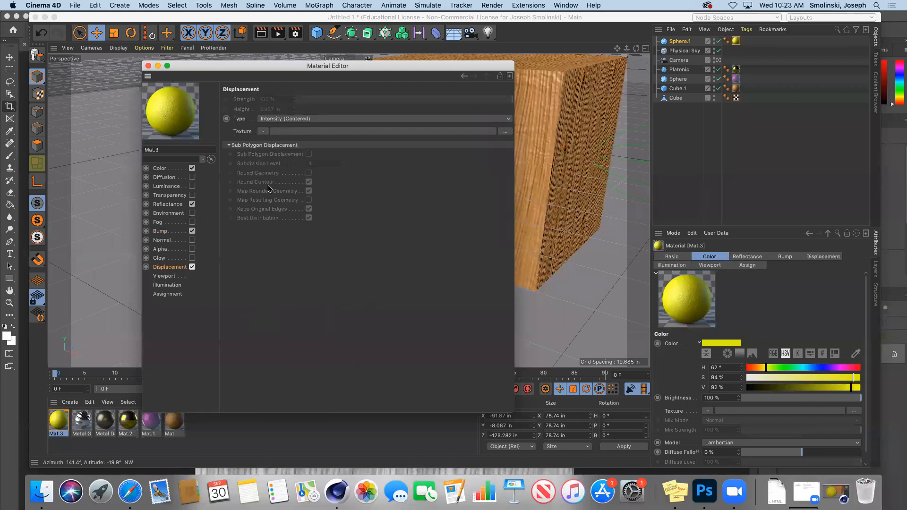
{"action": "left_click", "coordinate": [264, 132]}
{"action": "left_click", "coordinate": [276, 180]}
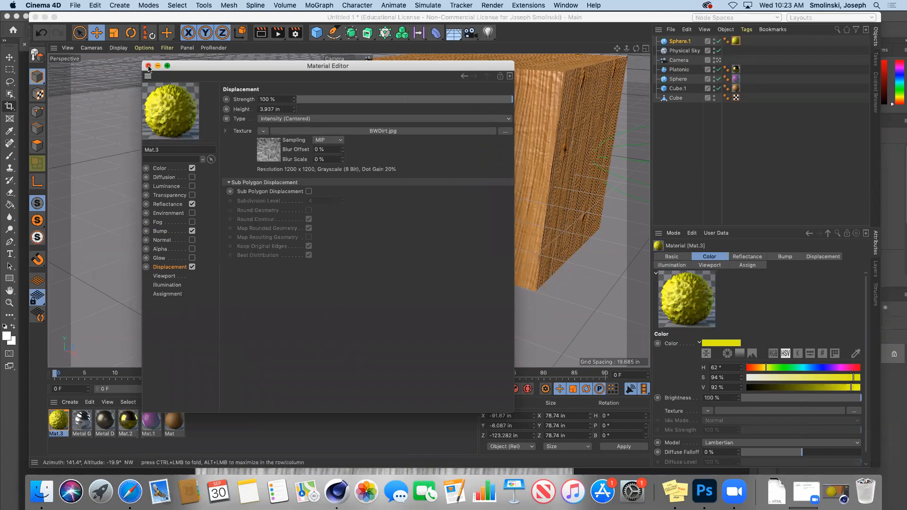
{"action": "left_click", "coordinate": [192, 231]}
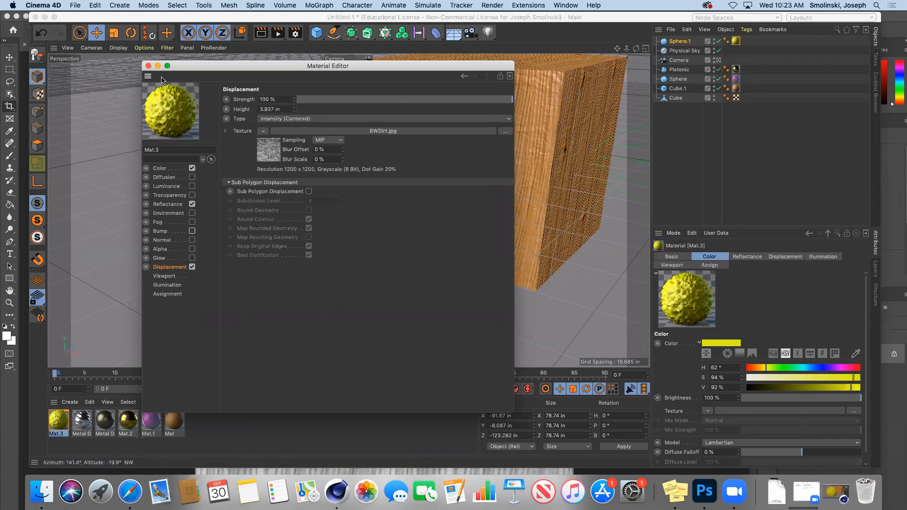
{"action": "left_click", "coordinate": [148, 66]}
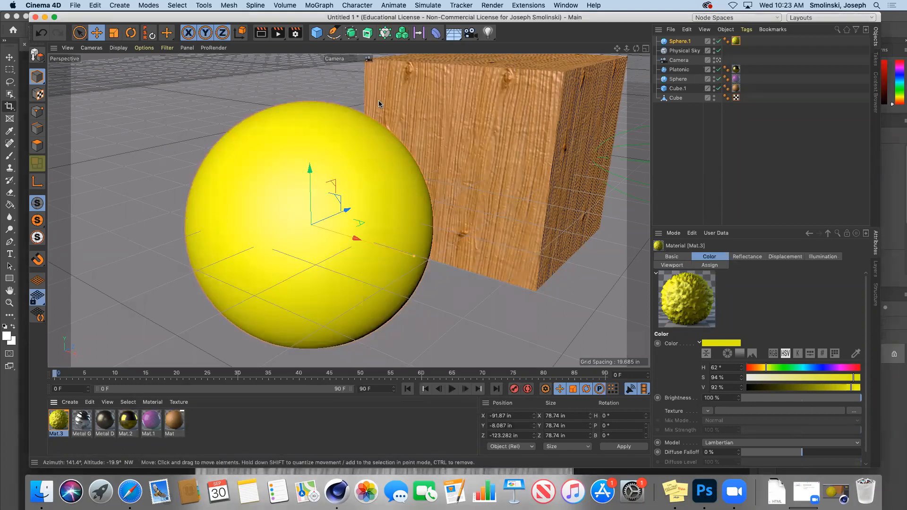
Make Sphere.1 editable to preview its displacement, then undo back to the parametric sphere.
{"action": "left_click", "coordinate": [262, 33]}
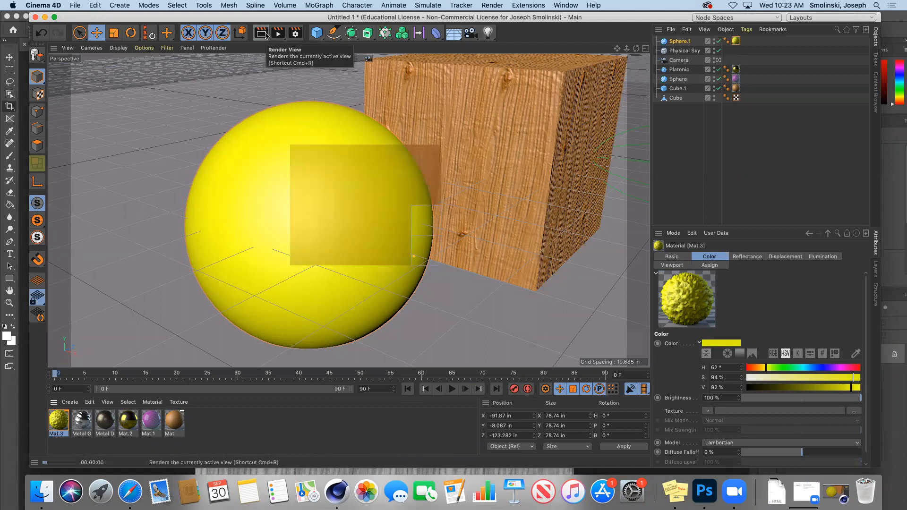
{"action": "left_click", "coordinate": [679, 41]}
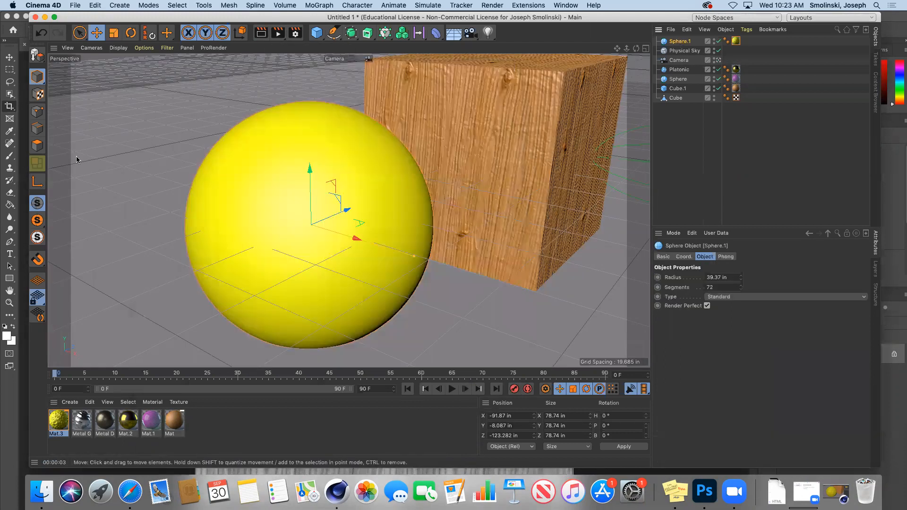
{"action": "left_click", "coordinate": [37, 57]}
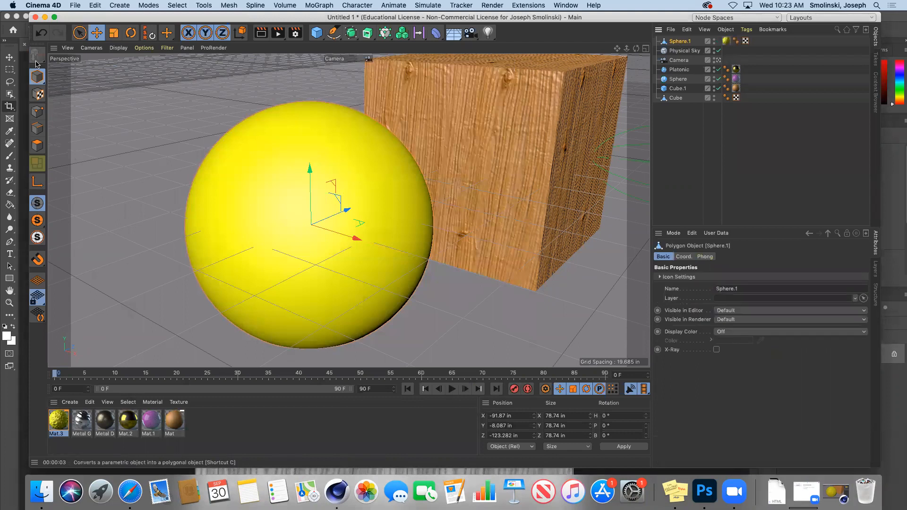
{"action": "left_click", "coordinate": [261, 33]}
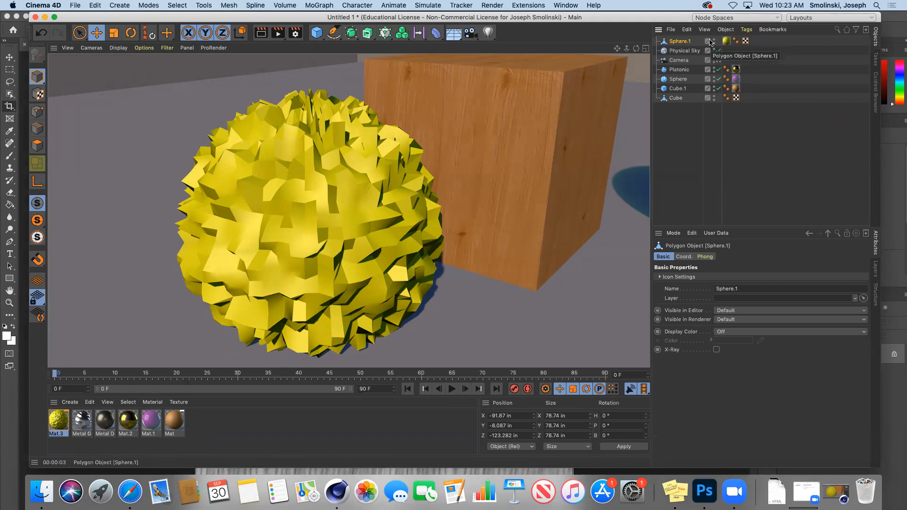
{"action": "key", "text": "super+z"}
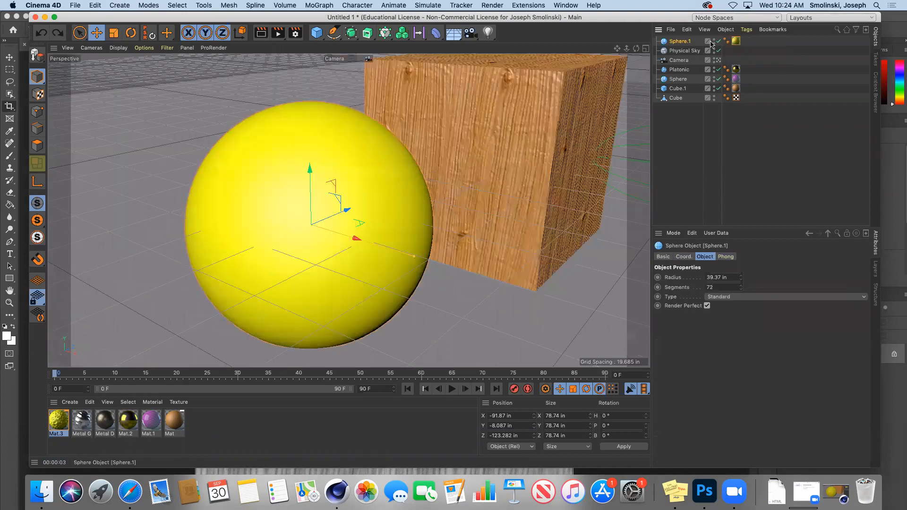
{"action": "key", "text": "super+z"}
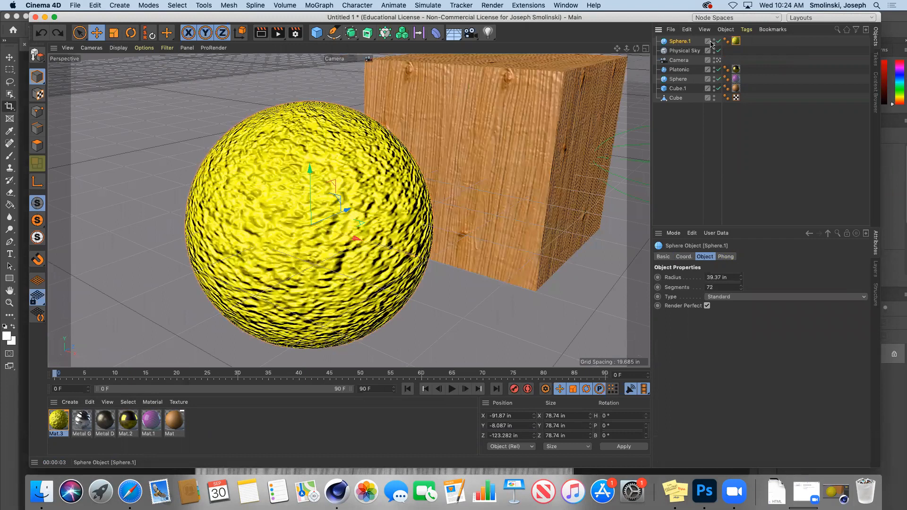
Turn off Mat.3's bump, enable Sub Polygon Displacement at subdivision level 4, and render the view.
{"action": "key", "text": "super+y"}
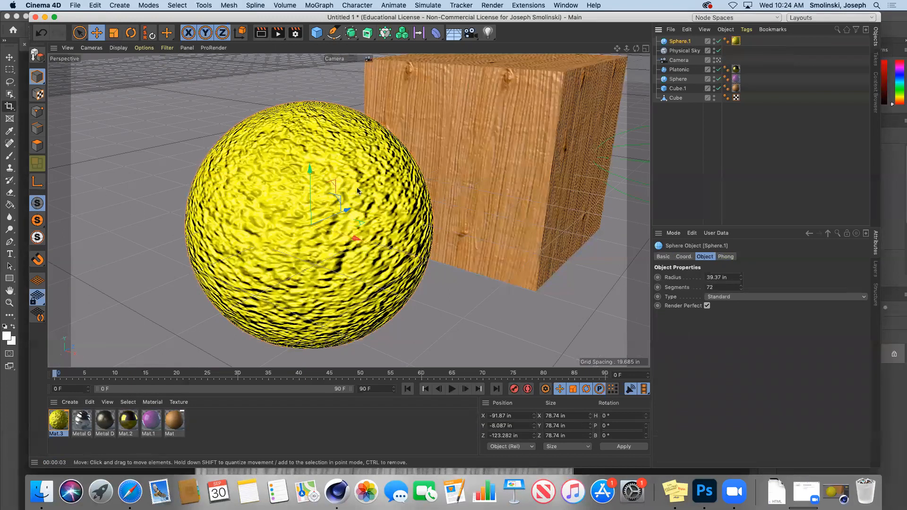
{"action": "double_click", "coordinate": [58, 419]}
{"action": "left_click", "coordinate": [192, 231]}
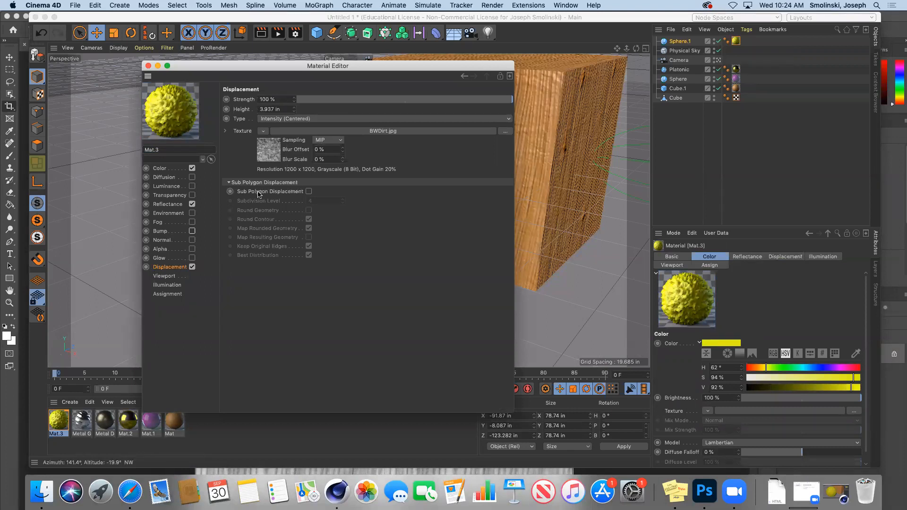
{"action": "left_click", "coordinate": [308, 192]}
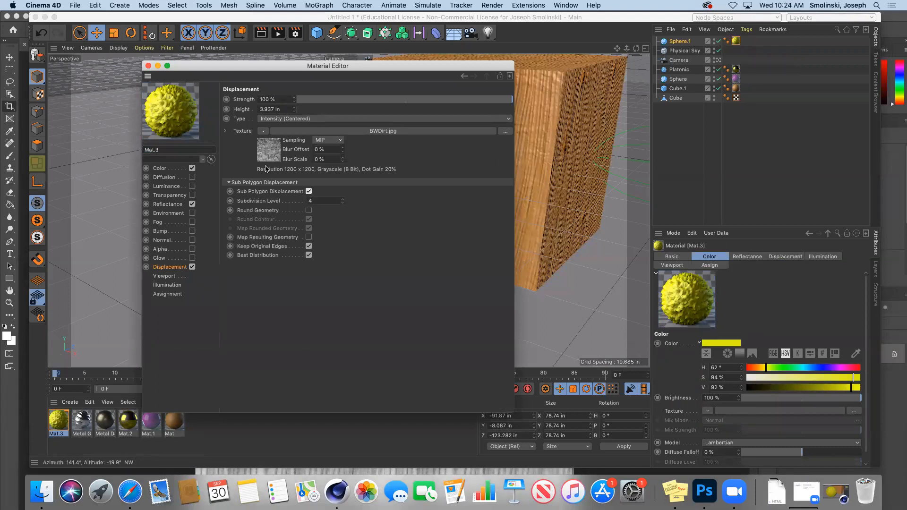
{"action": "left_click", "coordinate": [147, 66]}
{"action": "left_click", "coordinate": [260, 34]}
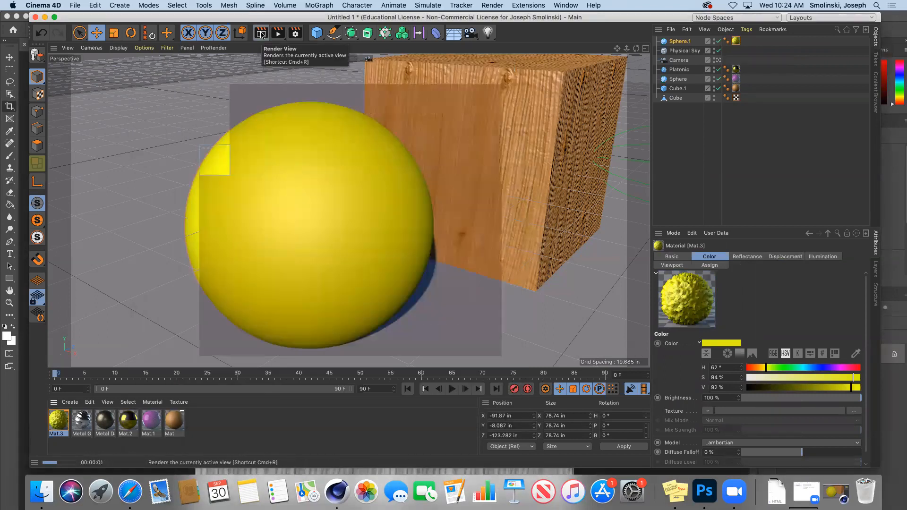
{"action": "double_click", "coordinate": [58, 419]}
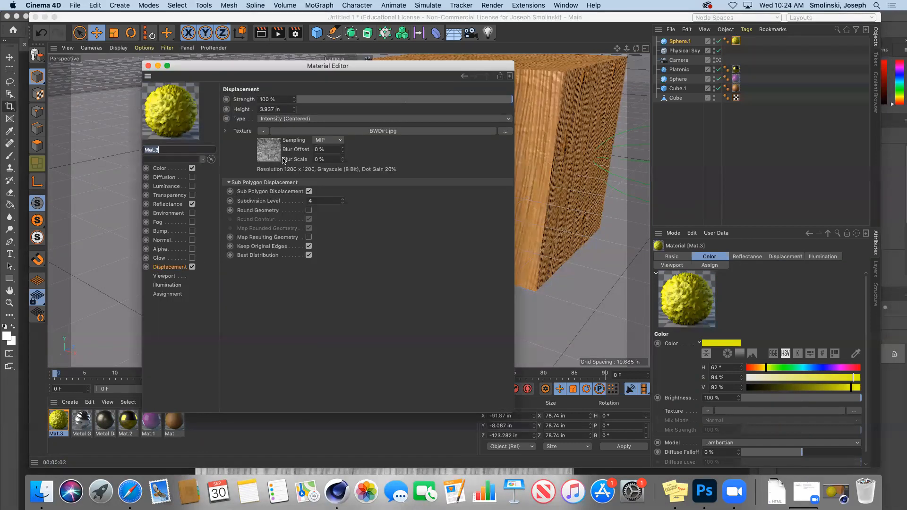
{"action": "left_click", "coordinate": [171, 270]}
{"action": "left_click", "coordinate": [148, 68]}
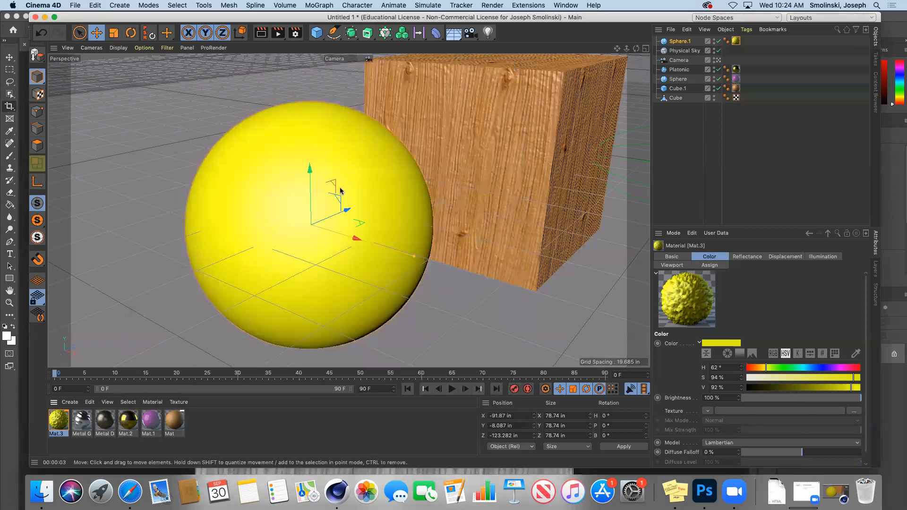
{"action": "left_click", "coordinate": [263, 34]}
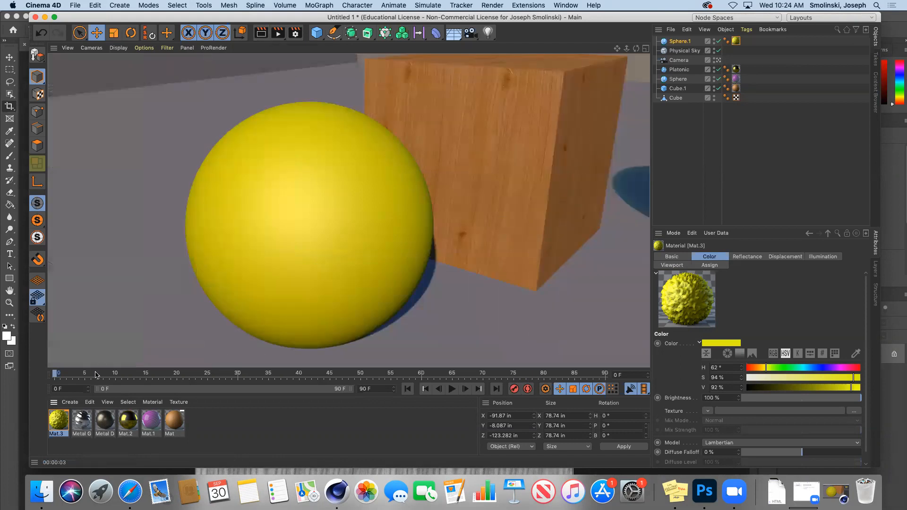
Add a test sphere wearing Mat.3, render it, then delete it.
{"action": "left_click_drag", "start_coordinate": [626, 49], "coordinate": [558, 55]}
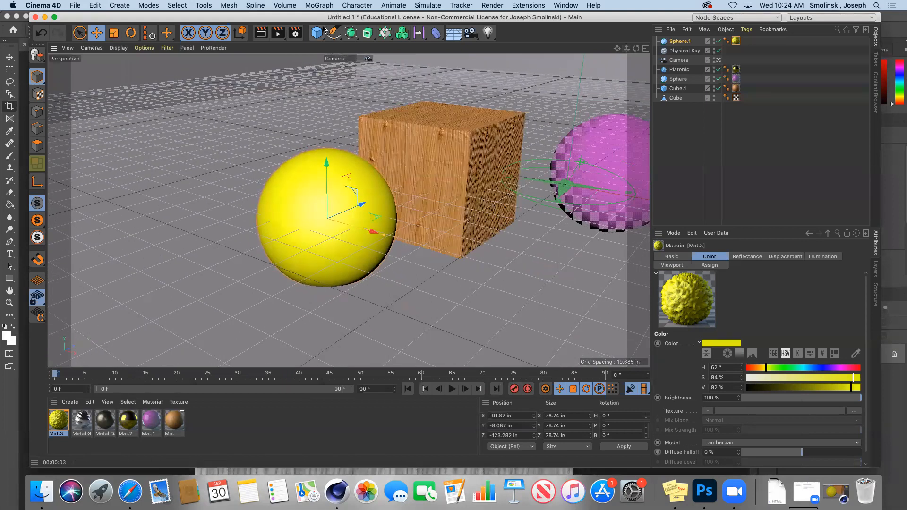
{"action": "left_click_drag", "start_coordinate": [324, 29], "coordinate": [499, 71]}
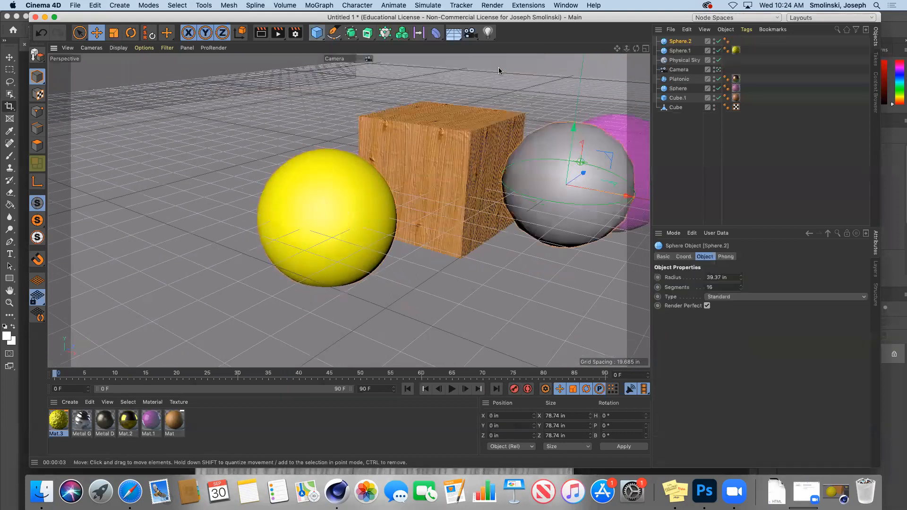
{"action": "left_click_drag", "start_coordinate": [584, 173], "coordinate": [481, 240]}
{"action": "left_click_drag", "start_coordinate": [56, 421], "coordinate": [437, 250]}
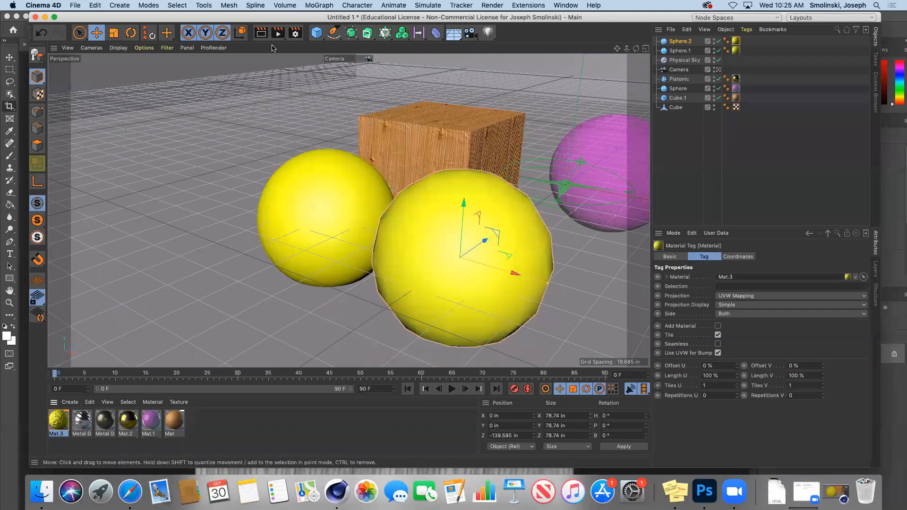
{"action": "left_click", "coordinate": [261, 33]}
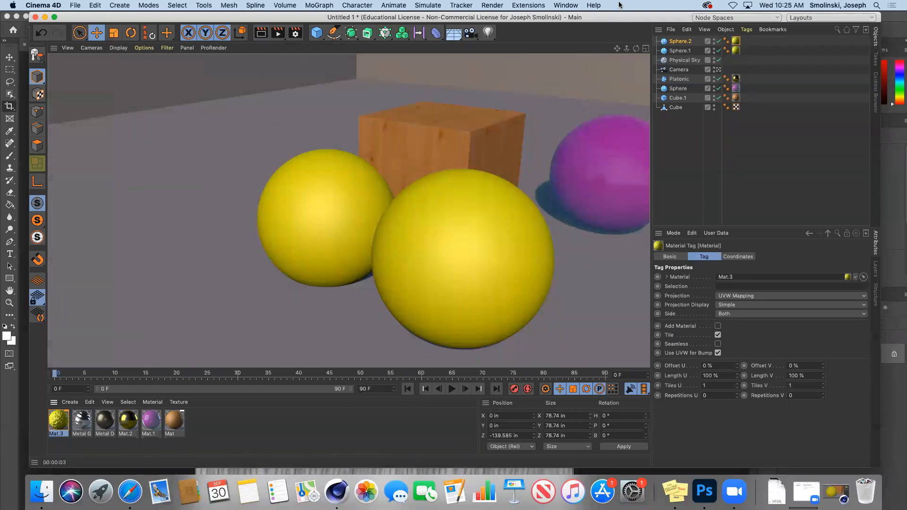
{"action": "left_click", "coordinate": [678, 42]}
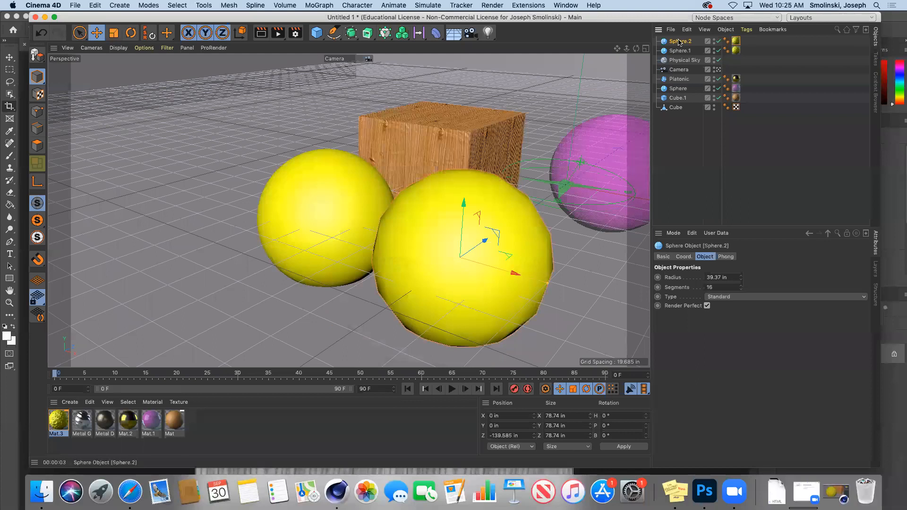
{"action": "key", "text": "Delete"}
Convert Sphere.1 into an editable polygon object and zoom in on it.
{"action": "left_click", "coordinate": [678, 42]}
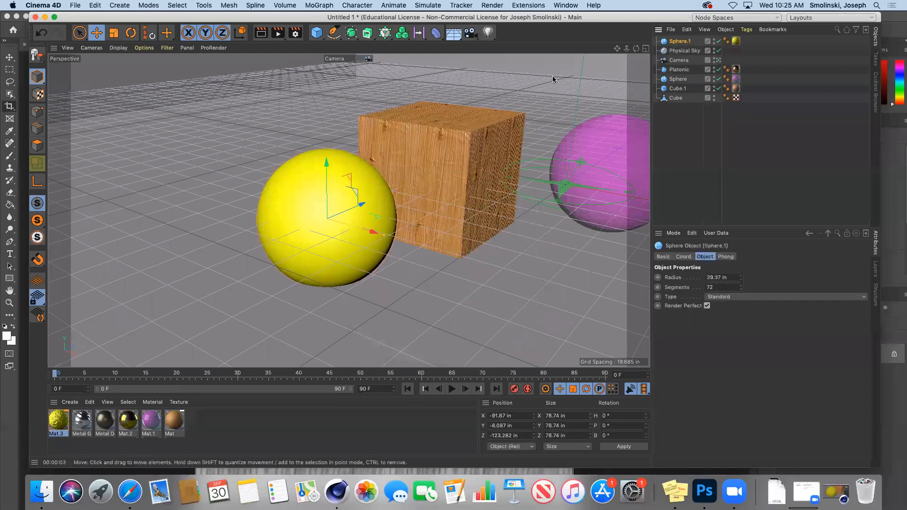
{"action": "left_click", "coordinate": [38, 55]}
{"action": "mouse_move", "coordinate": [627, 51]}
{"action": "left_mouse_down"}
{"action": "mouse_move", "coordinate": [638, 54]}
{"action": "mouse_move", "coordinate": [626, 52]}
{"action": "left_mouse_up"}
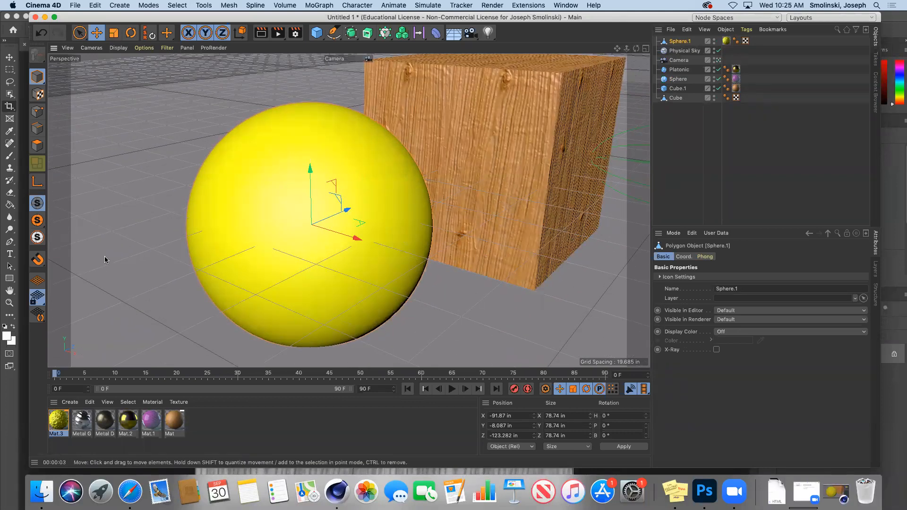
Render the sphere's spiky displacement, then reopen Mat.3's displacement settings.
{"action": "left_click", "coordinate": [58, 420]}
{"action": "double_click", "coordinate": [58, 421]}
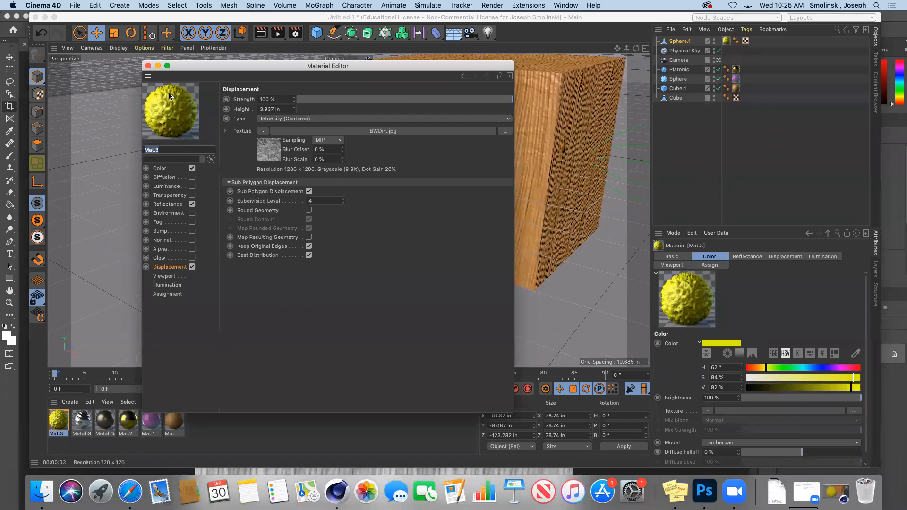
{"action": "left_click", "coordinate": [148, 66]}
{"action": "left_click", "coordinate": [261, 33]}
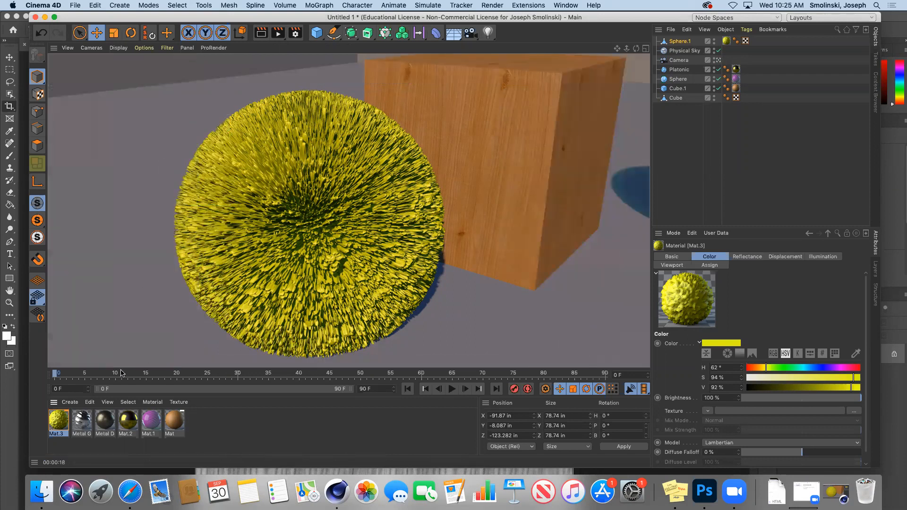
{"action": "double_click", "coordinate": [56, 421]}
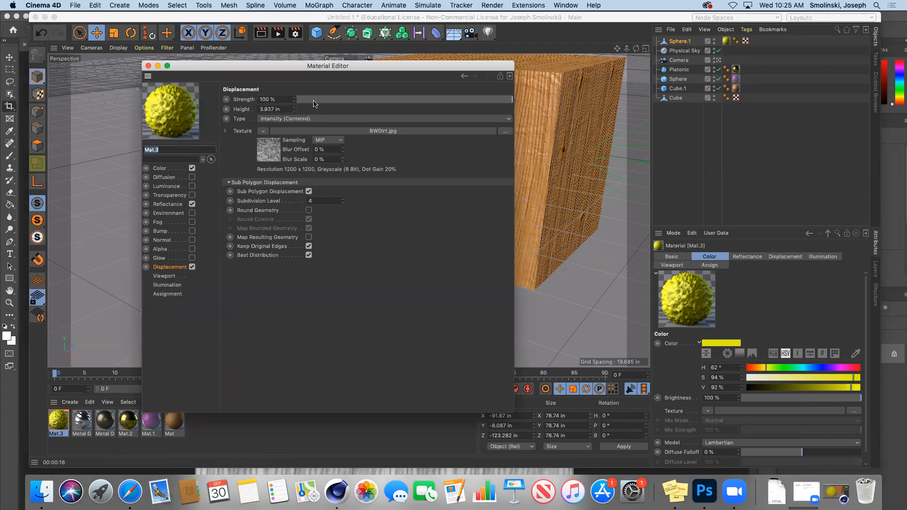
Try 5% displacement strength, then settle on 10% and render to the Picture Viewer.
{"action": "left_click", "coordinate": [410, 100]}
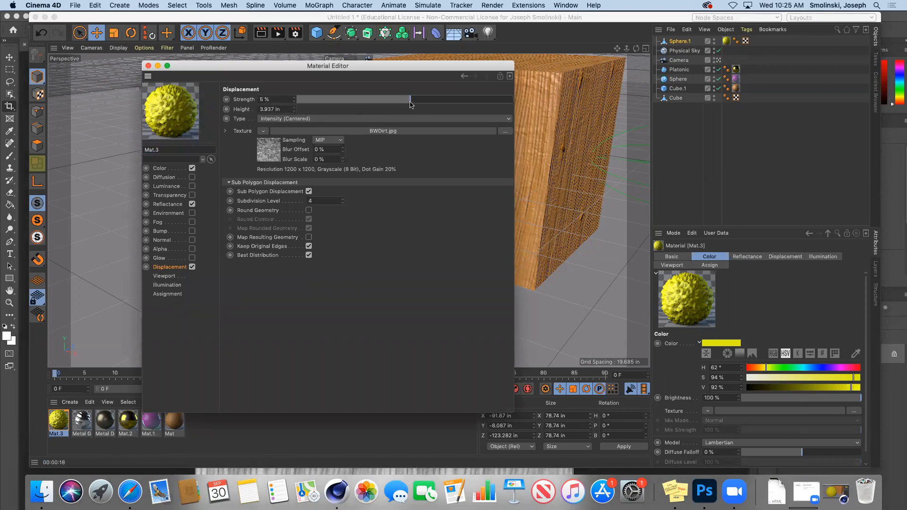
{"action": "left_click", "coordinate": [148, 66]}
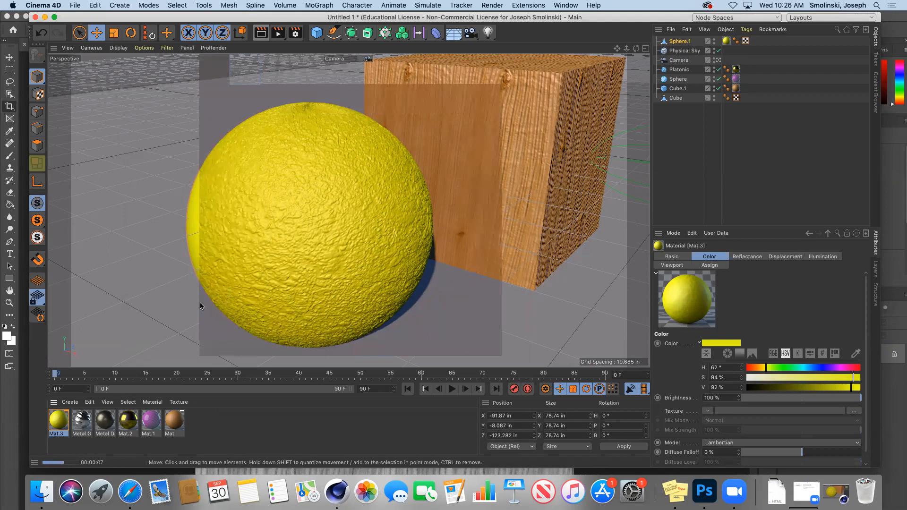
{"action": "double_click", "coordinate": [56, 423]}
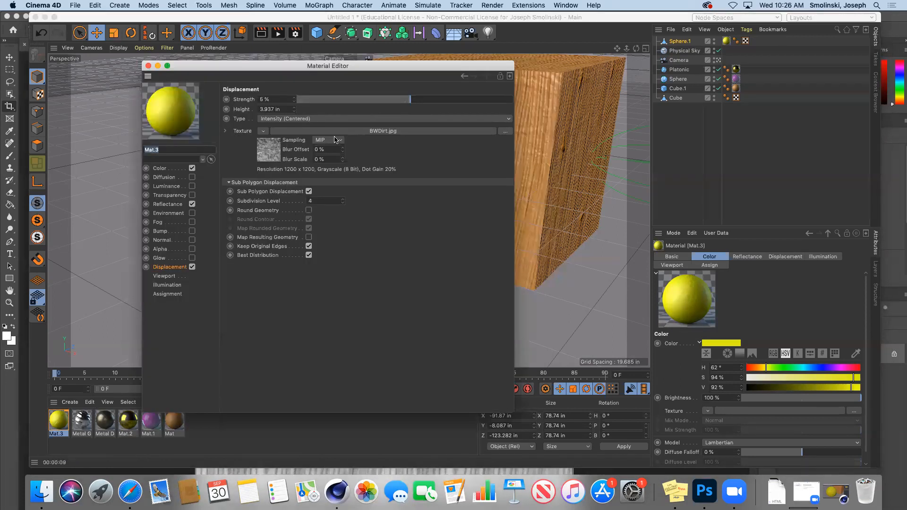
{"action": "left_click", "coordinate": [415, 100]}
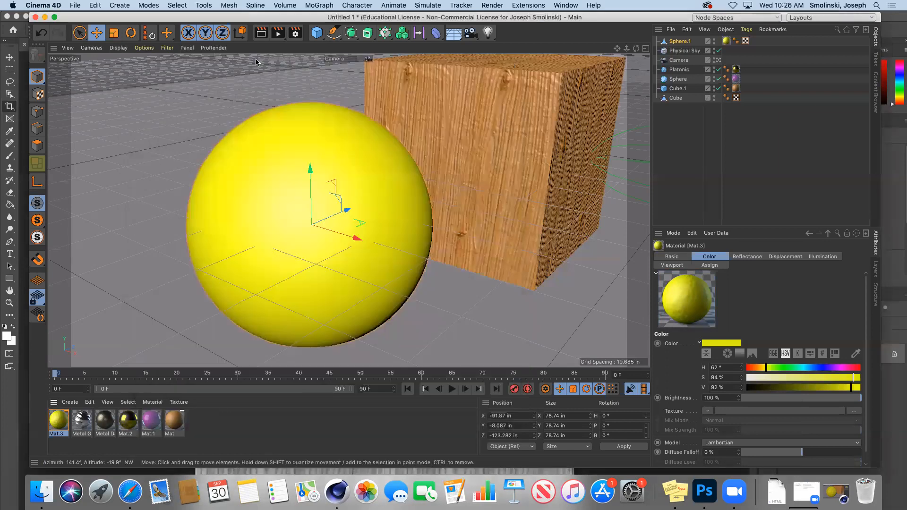
{"action": "left_click", "coordinate": [148, 66]}
{"action": "left_click", "coordinate": [278, 33]}
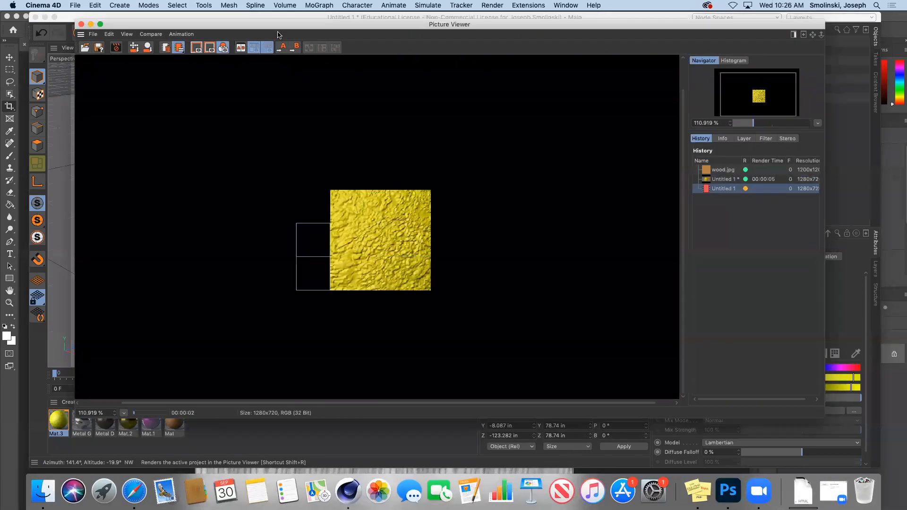
Compare the 00:00:05 and 00:00:12 renders in the Picture Viewer history, then reopen Mat.3's settings.
{"action": "left_click", "coordinate": [727, 179]}
{"action": "left_click", "coordinate": [726, 189]}
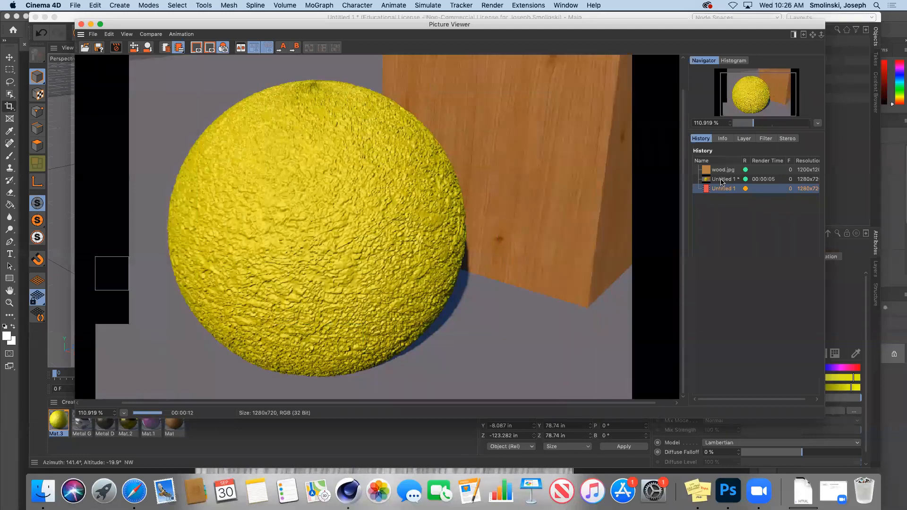
{"action": "left_click", "coordinate": [722, 180]}
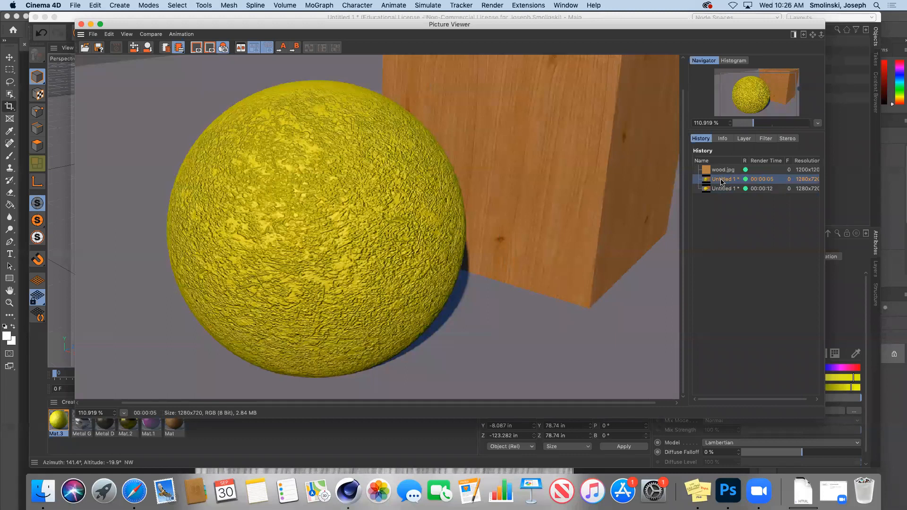
{"action": "left_click", "coordinate": [725, 188]}
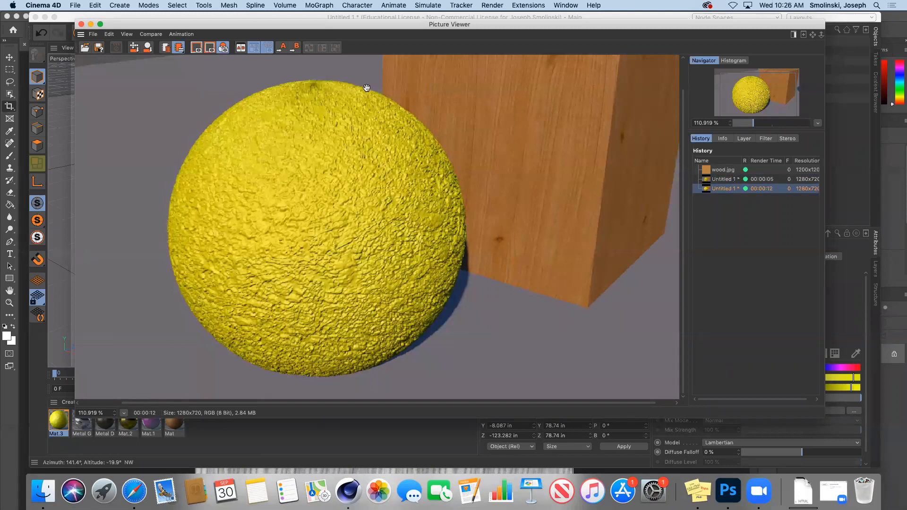
{"action": "left_click", "coordinate": [716, 179]}
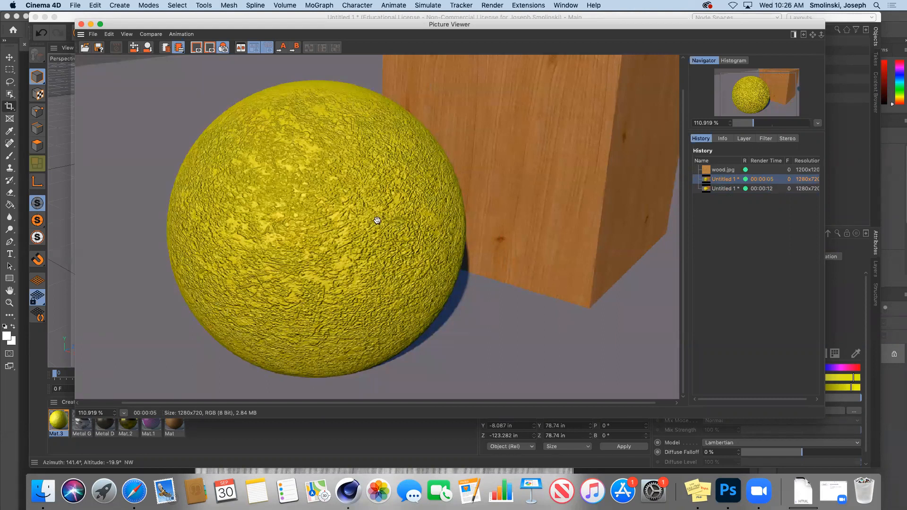
{"action": "double_click", "coordinate": [57, 420]}
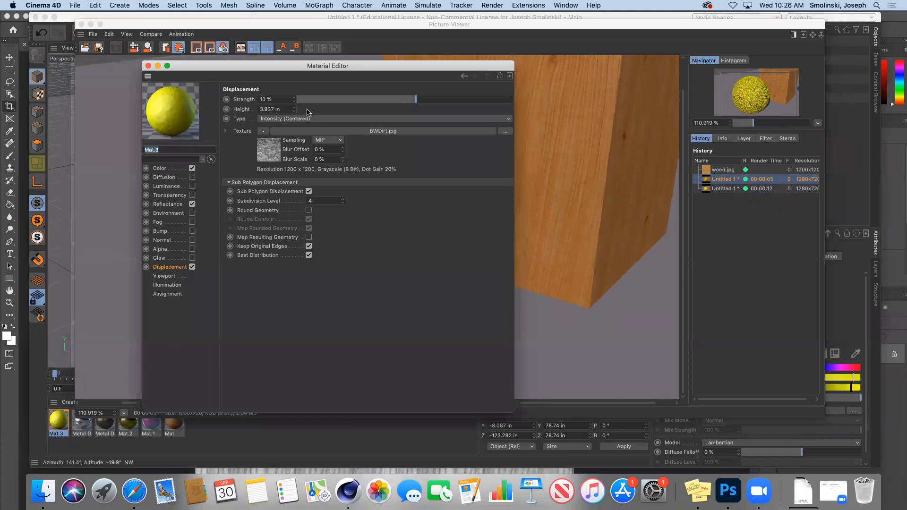
Set Mat.3's displacement strength to 45% and height to 2 in.
{"action": "left_click", "coordinate": [453, 100]}
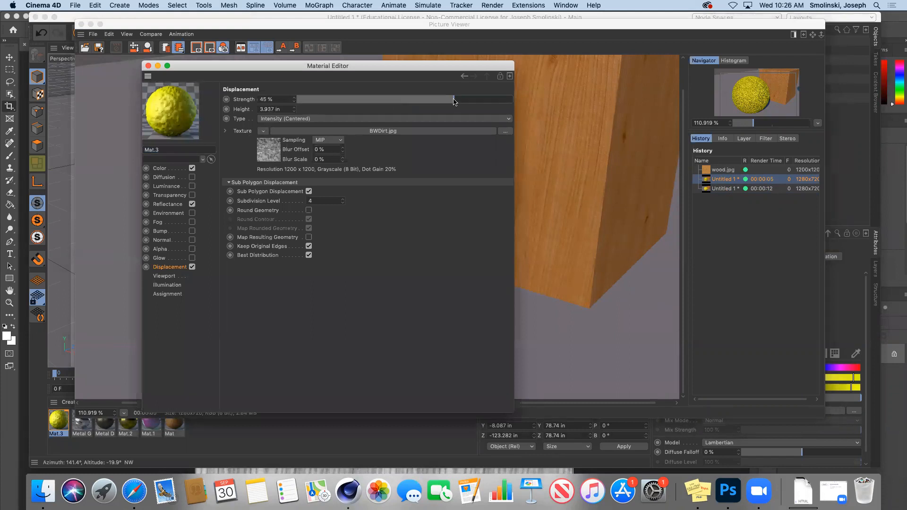
{"action": "double_click", "coordinate": [274, 109]}
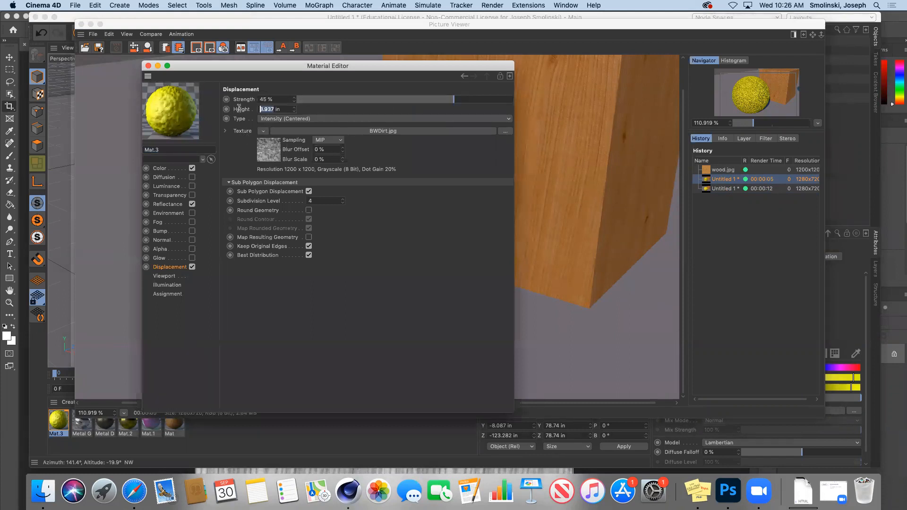
{"action": "type", "text": "2"}
{"action": "key", "text": "Return"}
Close the Material Editor and render the sphere to the Picture Viewer.
{"action": "left_click", "coordinate": [148, 65]}
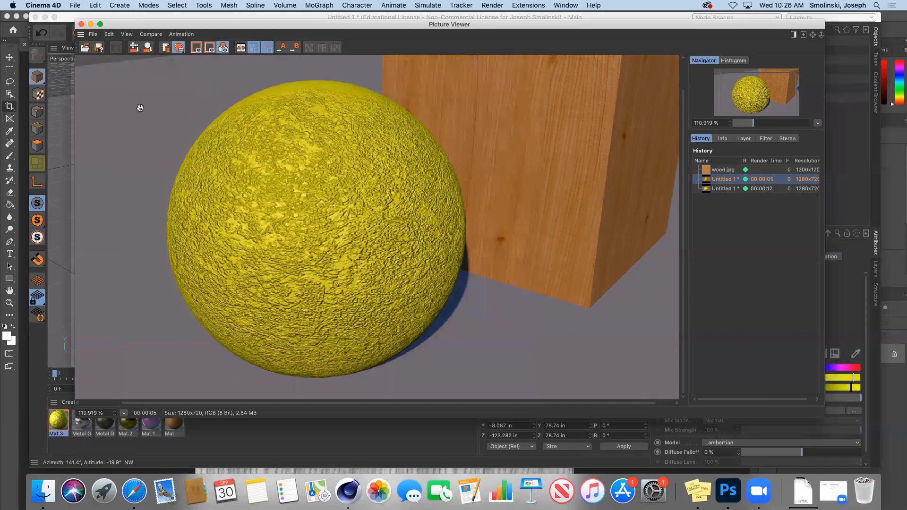
{"action": "left_click_drag", "start_coordinate": [258, 24], "coordinate": [275, 65]}
{"action": "left_click", "coordinate": [278, 33]}
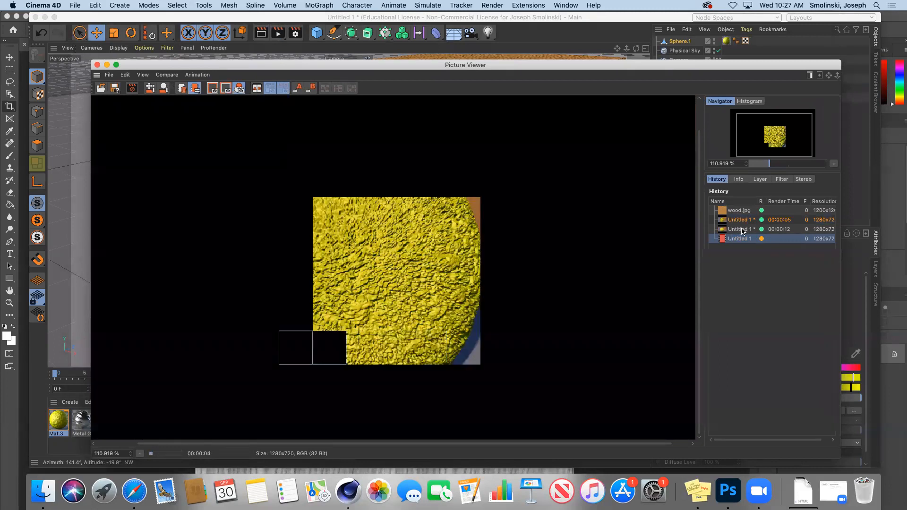
Compare the new render with the previous 00:00:12 render, then minimize the Picture Viewer.
{"action": "left_click", "coordinate": [738, 230]}
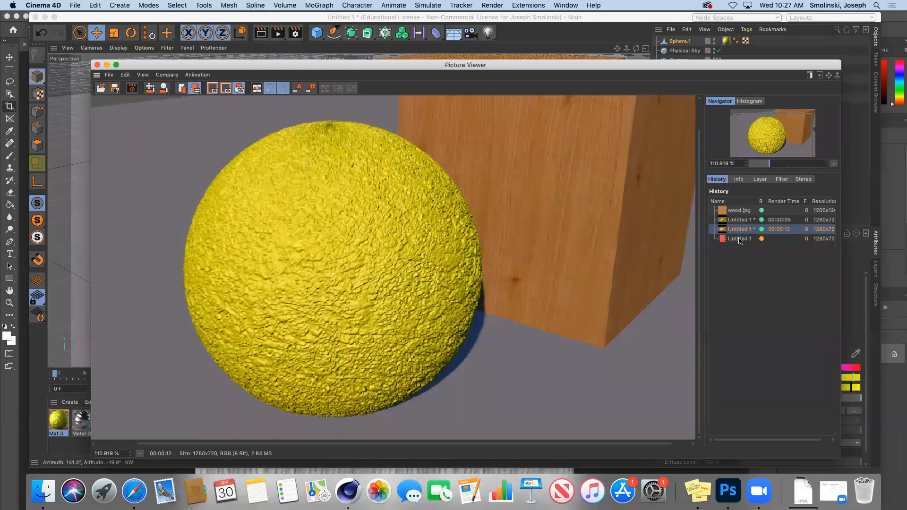
{"action": "left_click", "coordinate": [740, 240]}
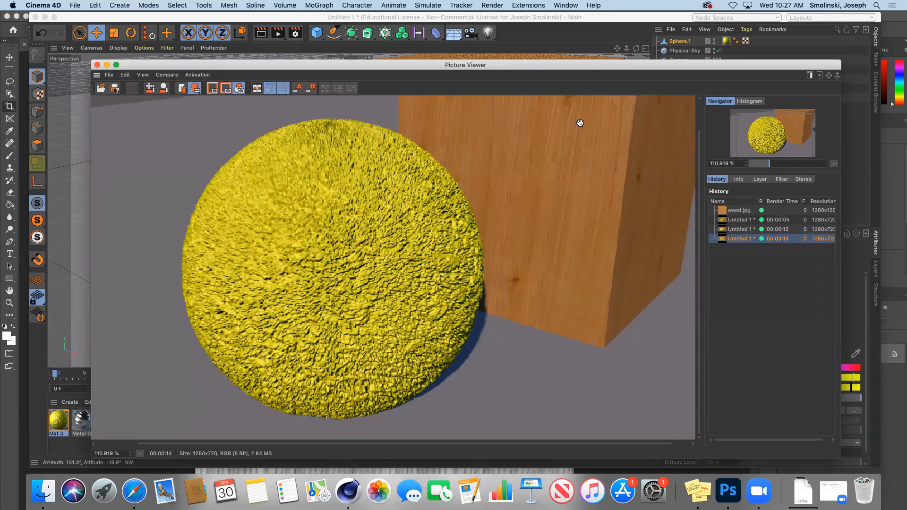
{"action": "left_click", "coordinate": [107, 66]}
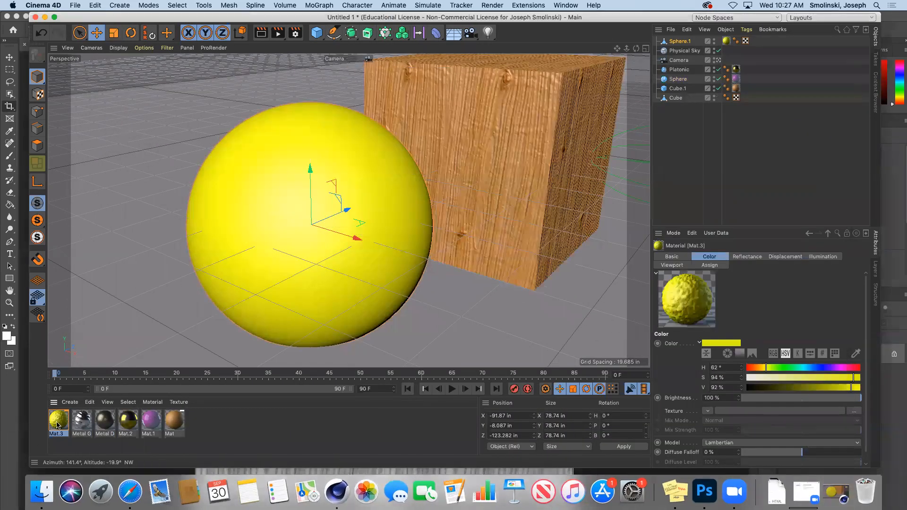
Replace the dirt image in Mat.3's displacement texture with a Noise shader.
{"action": "double_click", "coordinate": [57, 420]}
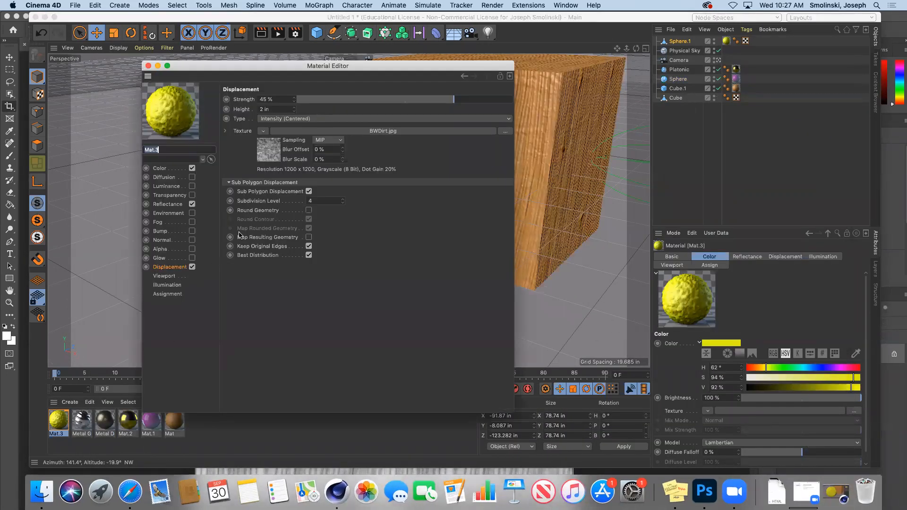
{"action": "left_click", "coordinate": [167, 265]}
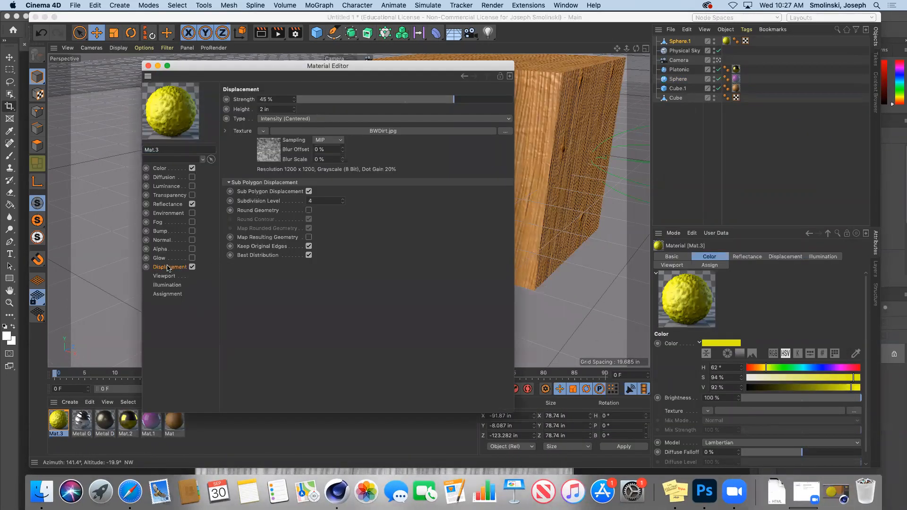
{"action": "left_click", "coordinate": [263, 133]}
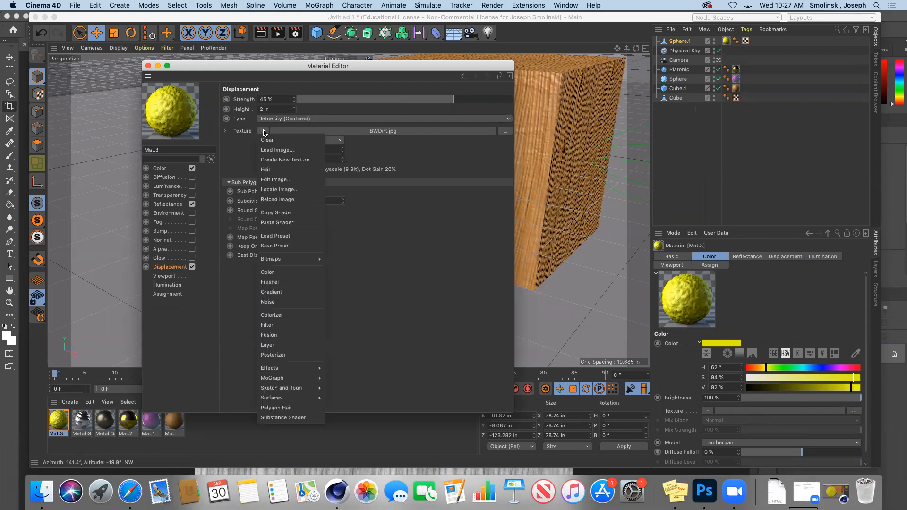
{"action": "left_click", "coordinate": [273, 302]}
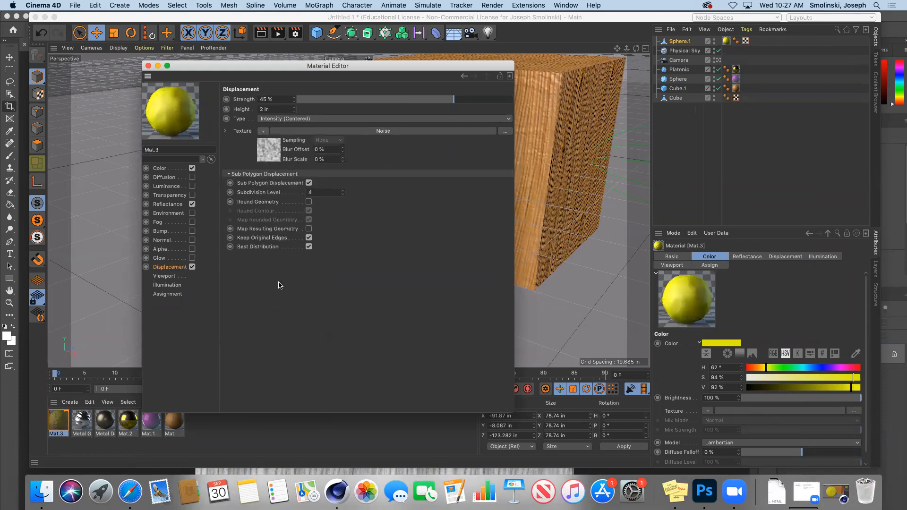
{"action": "left_click", "coordinate": [273, 150]}
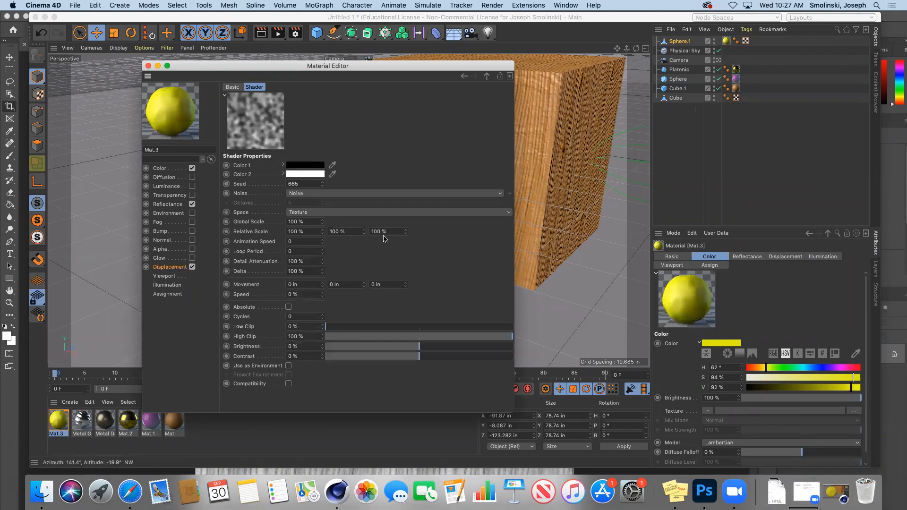
Set the noise type to Voronoi 1 with 300% global scale.
{"action": "left_click", "coordinate": [511, 194]}
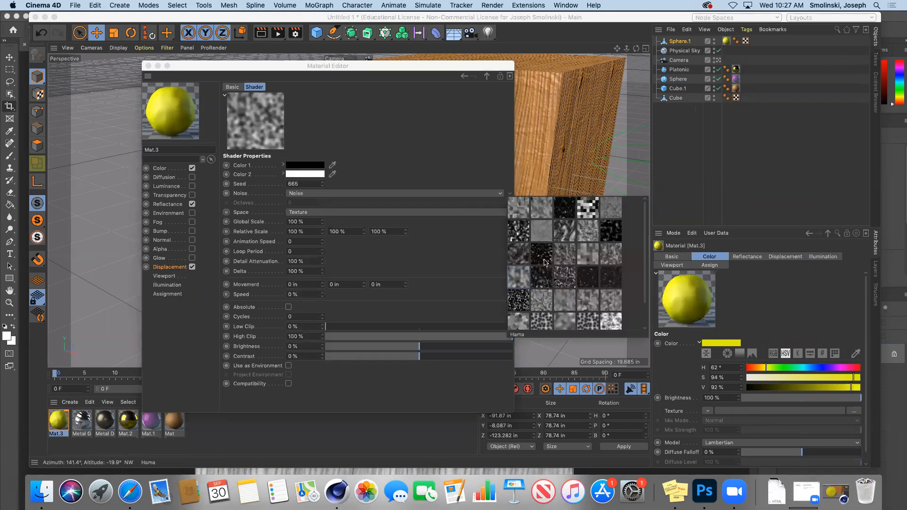
{"action": "left_click", "coordinate": [587, 322]}
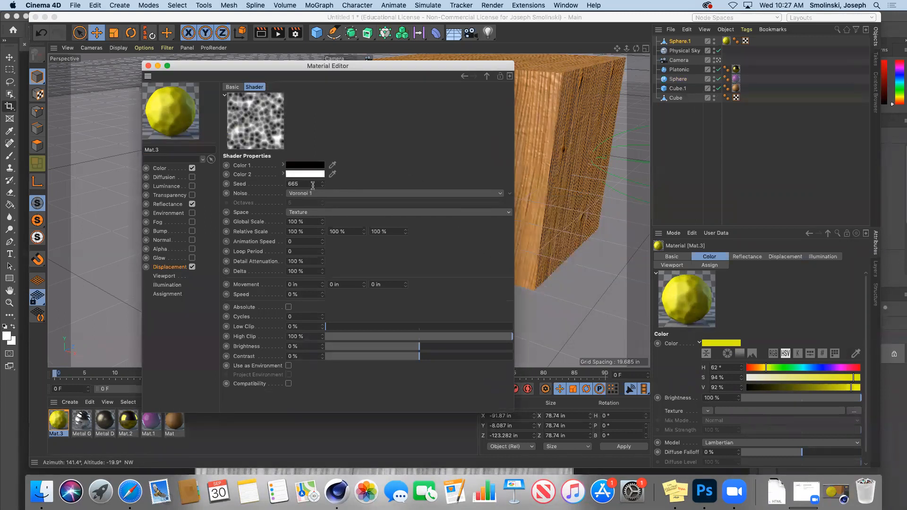
{"action": "left_click_drag", "start_coordinate": [312, 223], "coordinate": [256, 218]}
{"action": "type", "text": "300"}
{"action": "key", "text": "Return"}
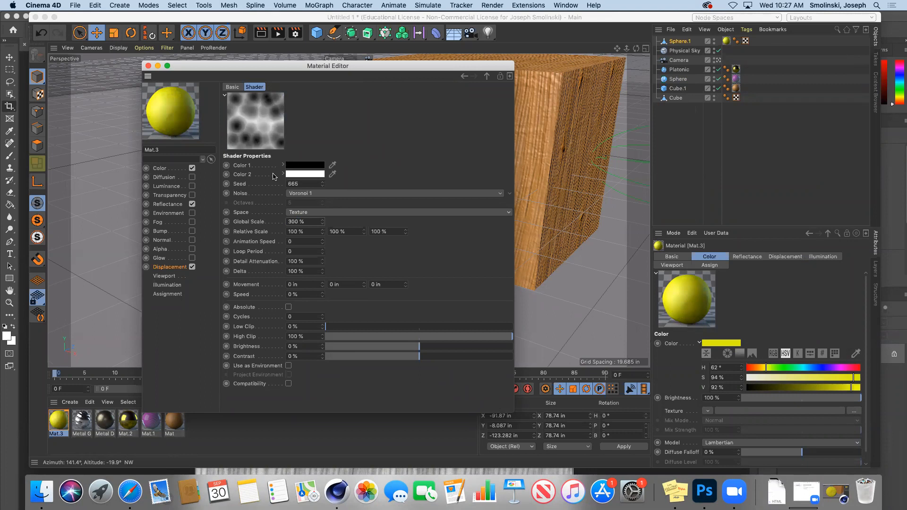
{"action": "left_click", "coordinate": [148, 66]}
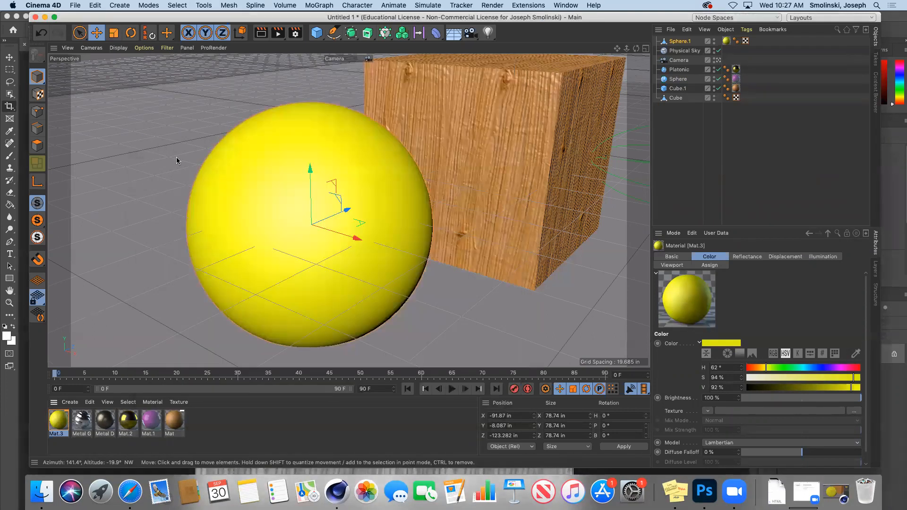
Render the scene, then enable Round Geometry on Mat.3's displacement and re-render.
{"action": "left_click", "coordinate": [278, 34]}
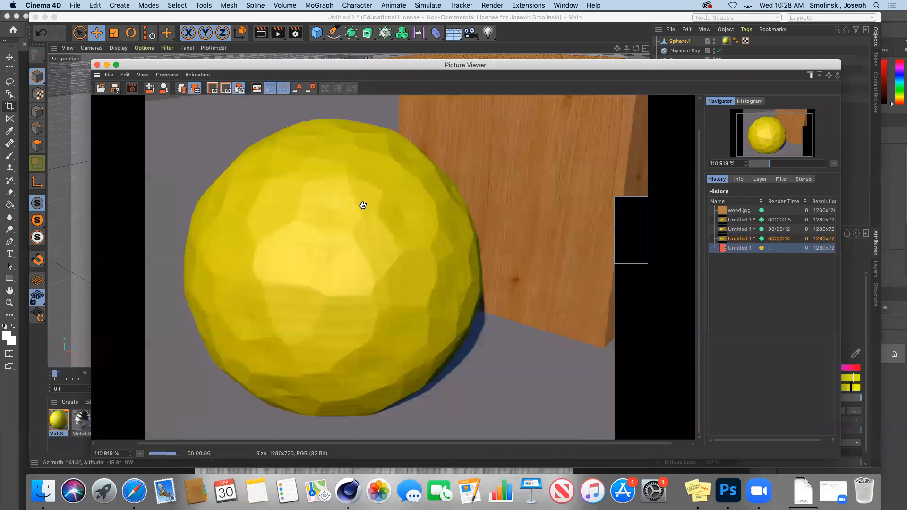
{"action": "double_click", "coordinate": [58, 419]}
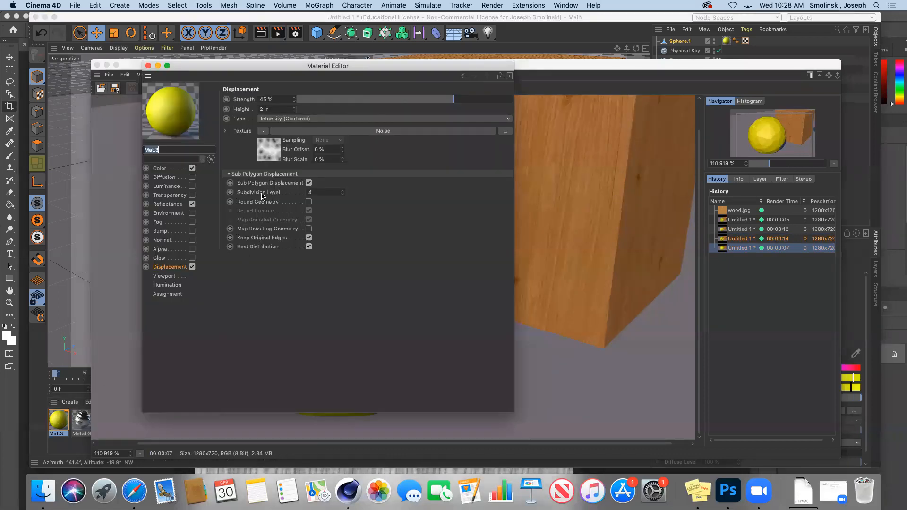
{"action": "left_click", "coordinate": [308, 202]}
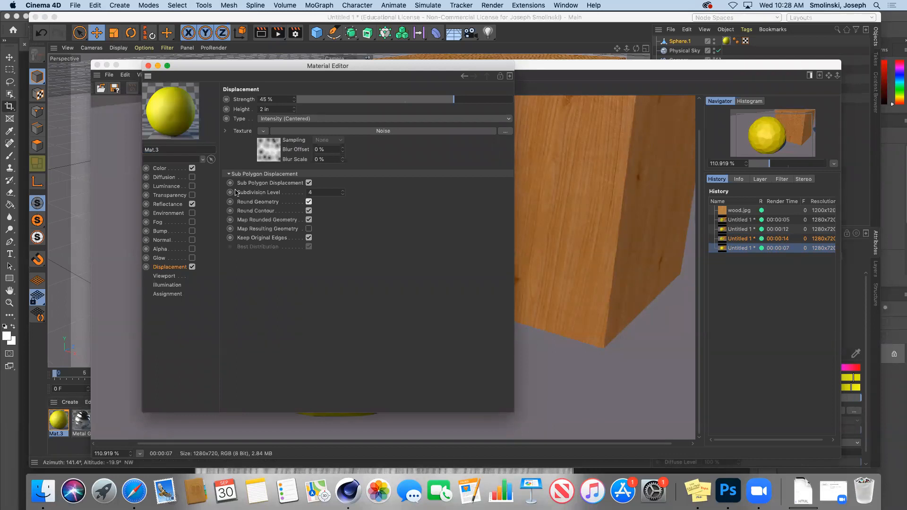
{"action": "left_click", "coordinate": [147, 67]}
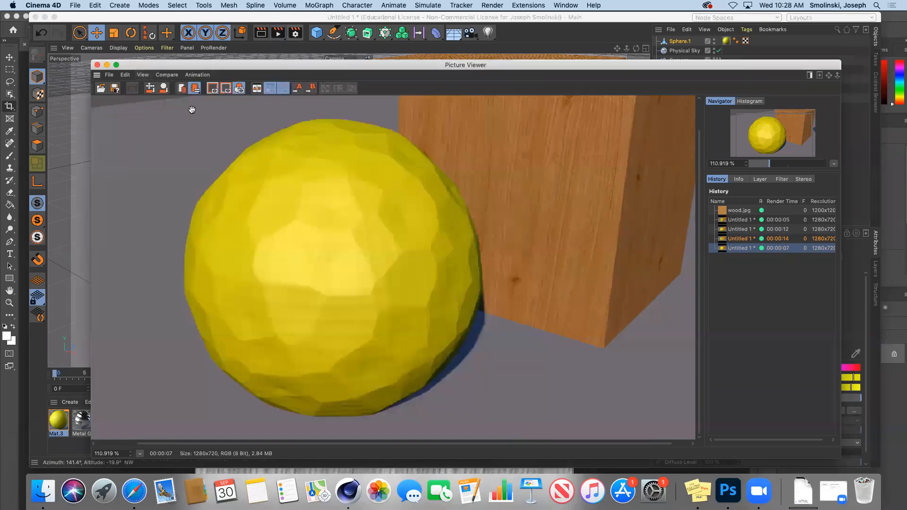
{"action": "left_click", "coordinate": [278, 34]}
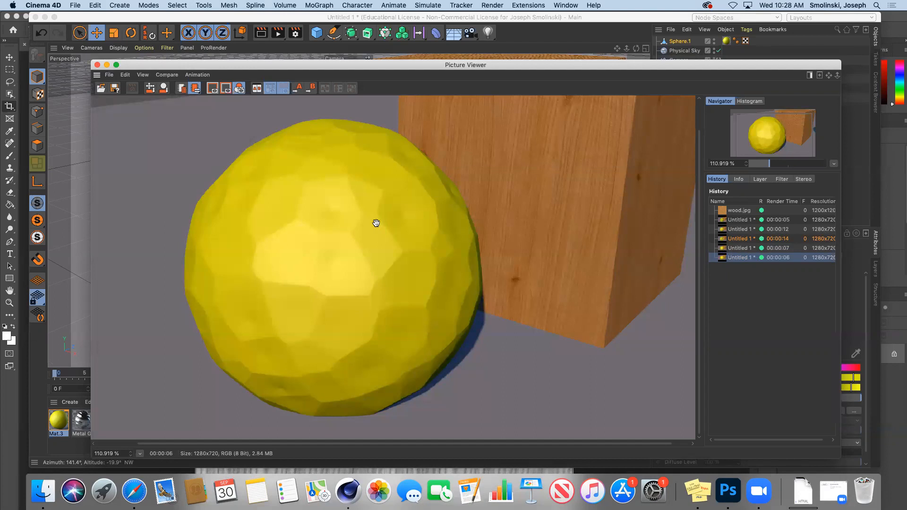
Raise Mat.3's displacement strength from 45% to 100% and render again.
{"action": "double_click", "coordinate": [56, 424]}
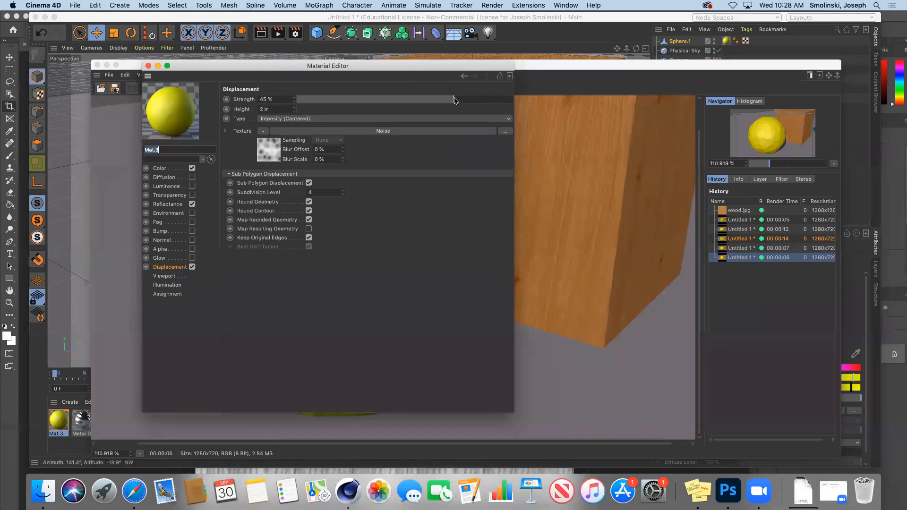
{"action": "left_click_drag", "start_coordinate": [454, 100], "coordinate": [514, 100]}
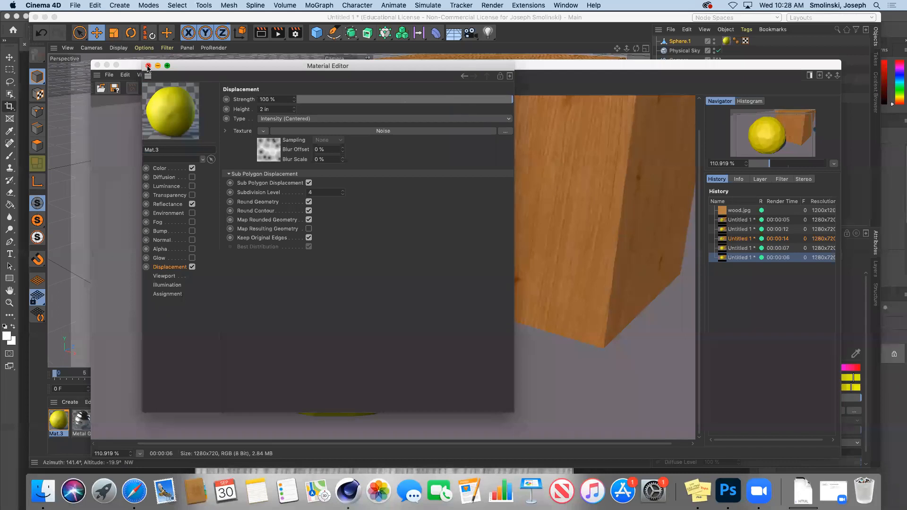
{"action": "left_click", "coordinate": [148, 66]}
{"action": "left_click", "coordinate": [278, 33]}
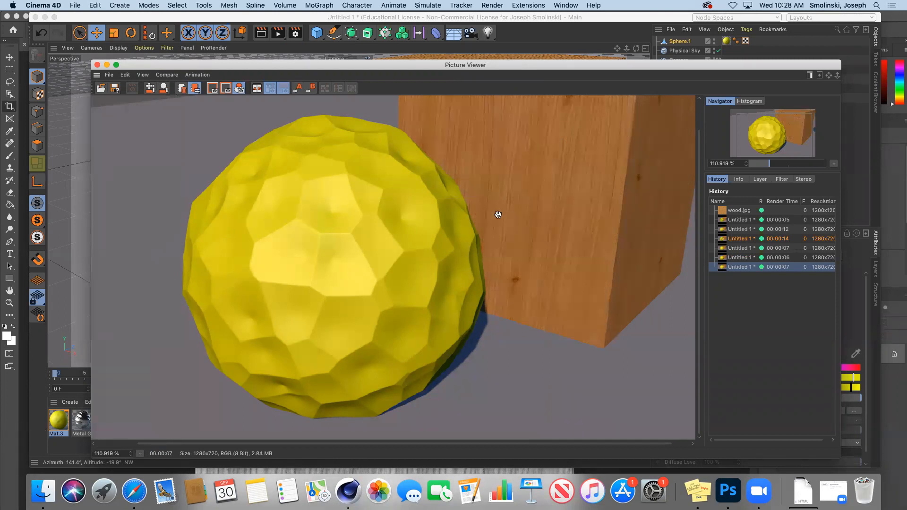
Compare the 00:00:05, 12, 14, 07 and 06 history renders, then minimize the viewer.
{"action": "left_click", "coordinate": [737, 220]}
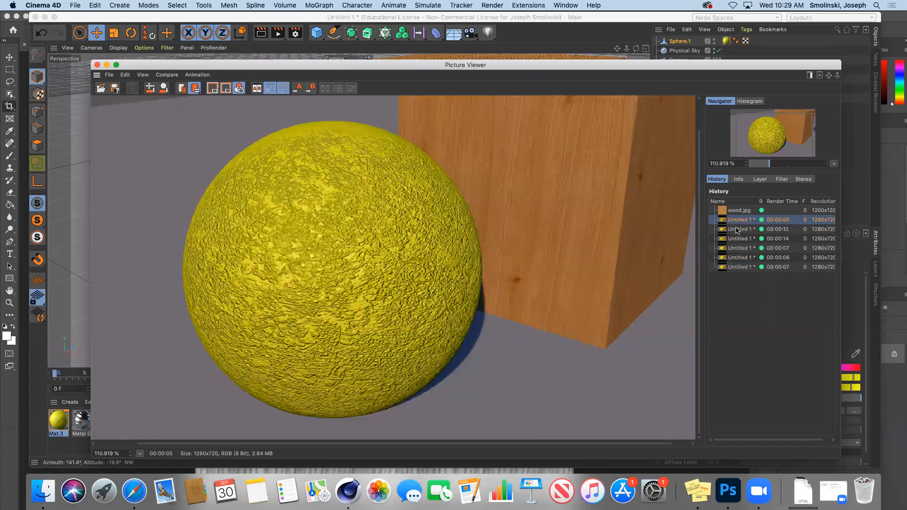
{"action": "left_click", "coordinate": [738, 230]}
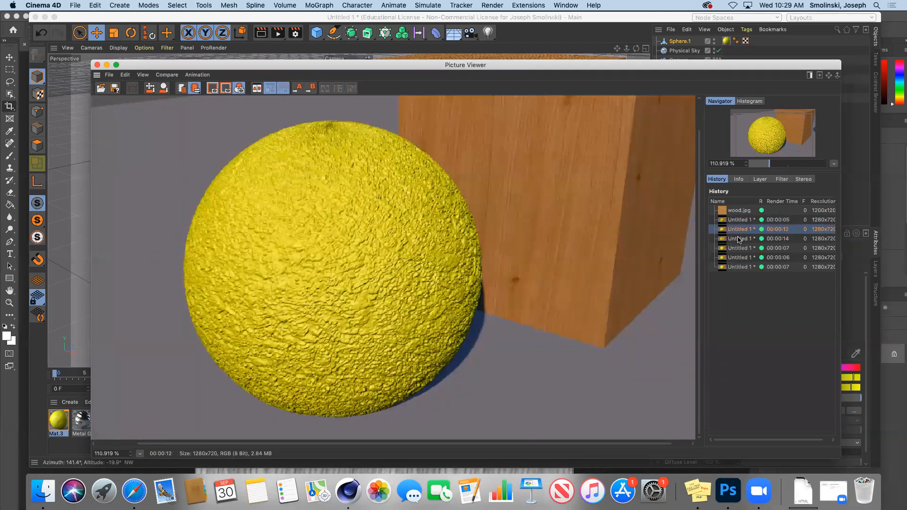
{"action": "left_click", "coordinate": [739, 239]}
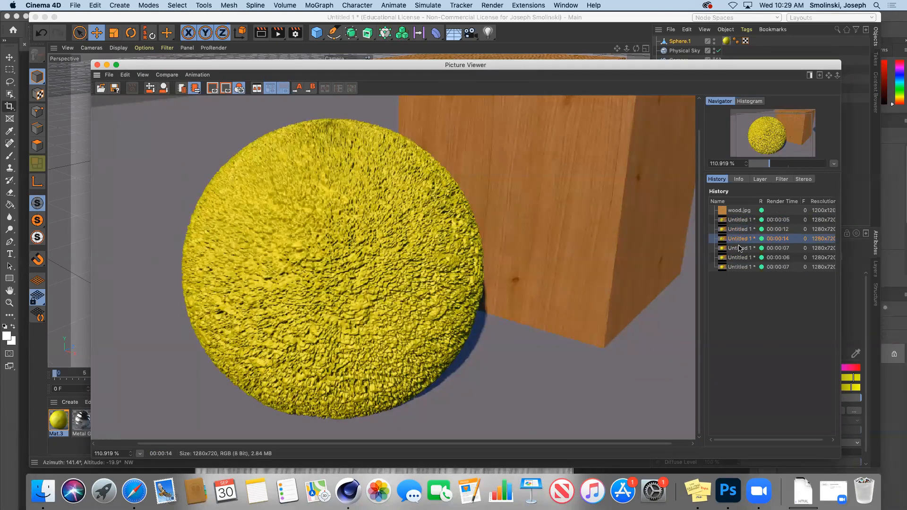
{"action": "left_click", "coordinate": [739, 248]}
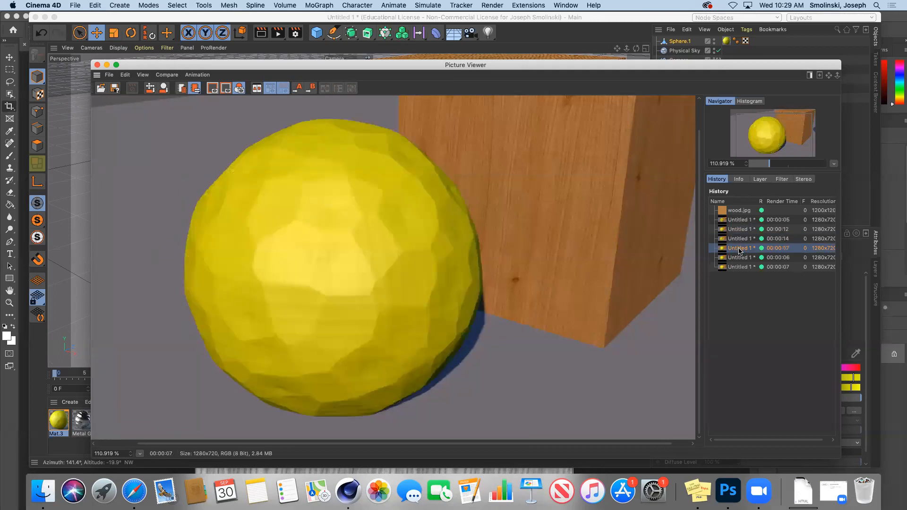
{"action": "left_click", "coordinate": [740, 259]}
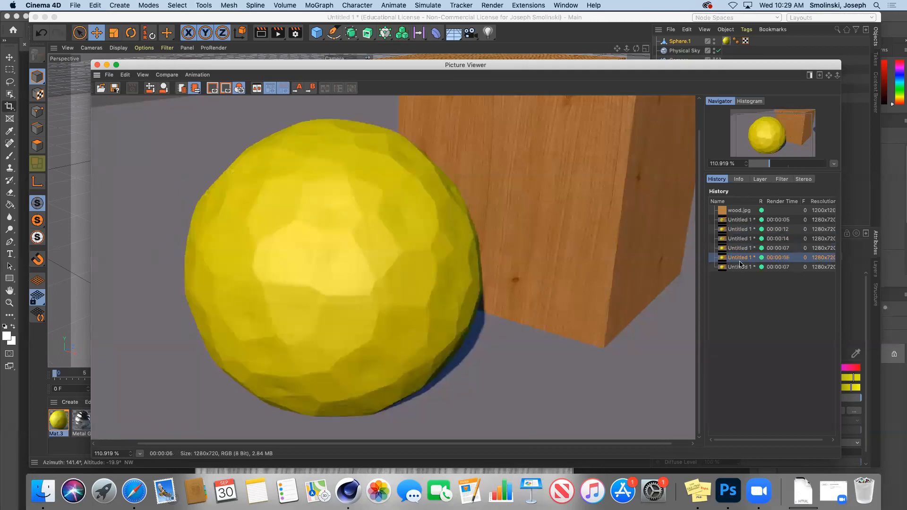
{"action": "left_click", "coordinate": [742, 267]}
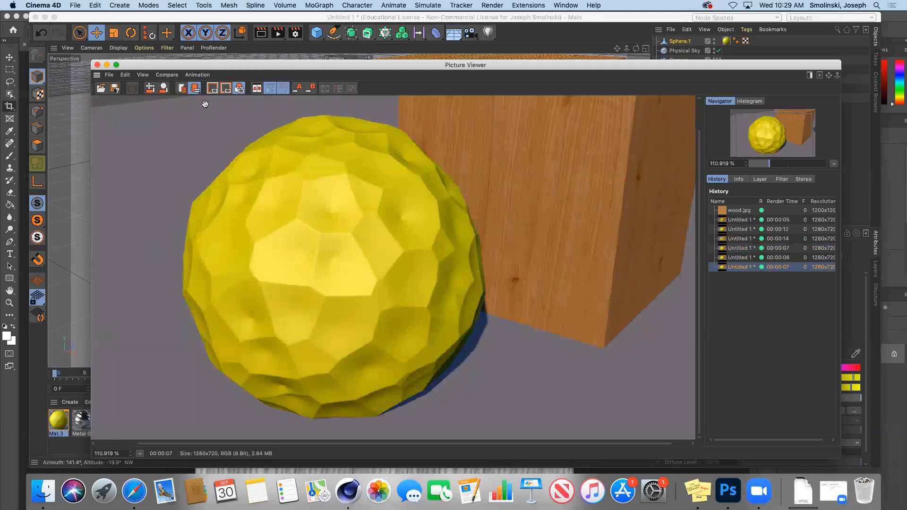
{"action": "left_click", "coordinate": [106, 65]}
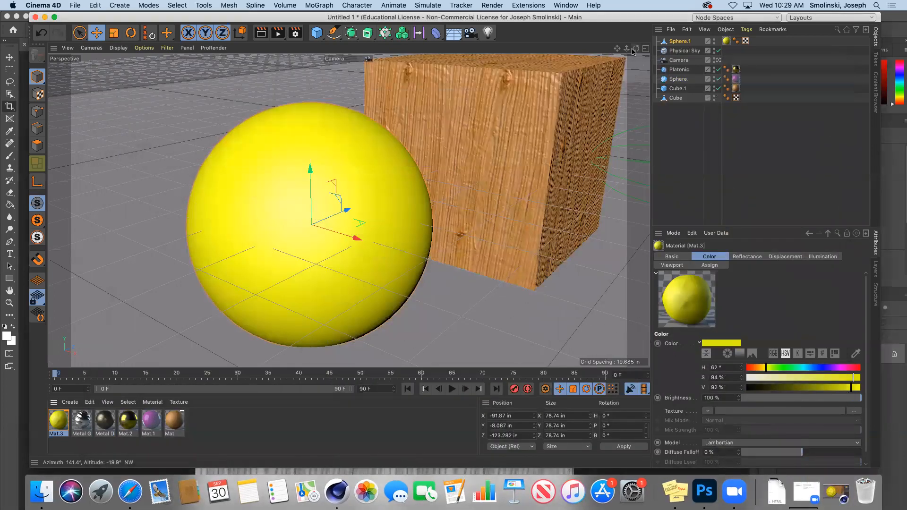
Orbit and pan the view toward the Platonic, then create a new standard material, Mat.4.
{"action": "left_click_drag", "start_coordinate": [635, 48], "coordinate": [536, 29]}
{"action": "left_click_drag", "start_coordinate": [636, 48], "coordinate": [423, 68]}
{"action": "mouse_move", "coordinate": [627, 49]}
{"action": "left_mouse_down"}
{"action": "mouse_move", "coordinate": [685, 49]}
{"action": "mouse_move", "coordinate": [565, 57]}
{"action": "mouse_move", "coordinate": [637, 44]}
{"action": "left_mouse_up"}
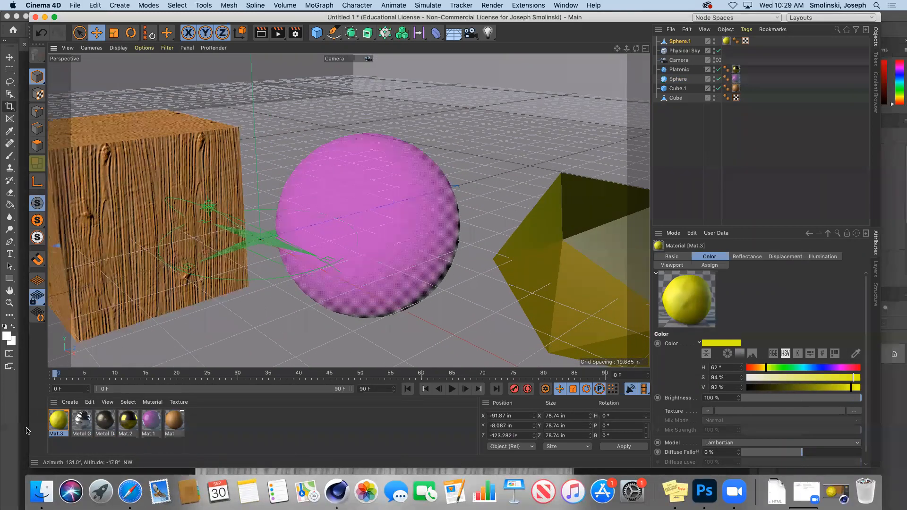
{"action": "left_click", "coordinate": [70, 402]}
{"action": "mouse_move", "coordinate": [89, 313]}
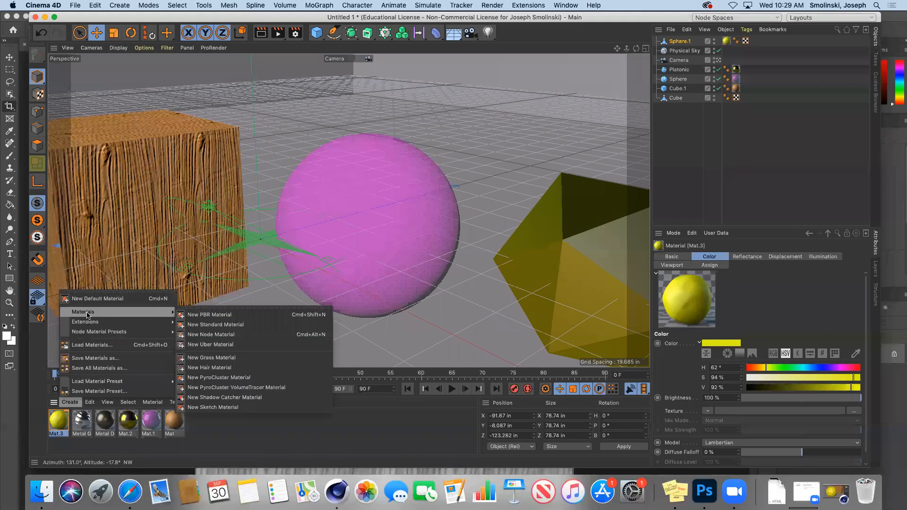
{"action": "left_click", "coordinate": [208, 326]}
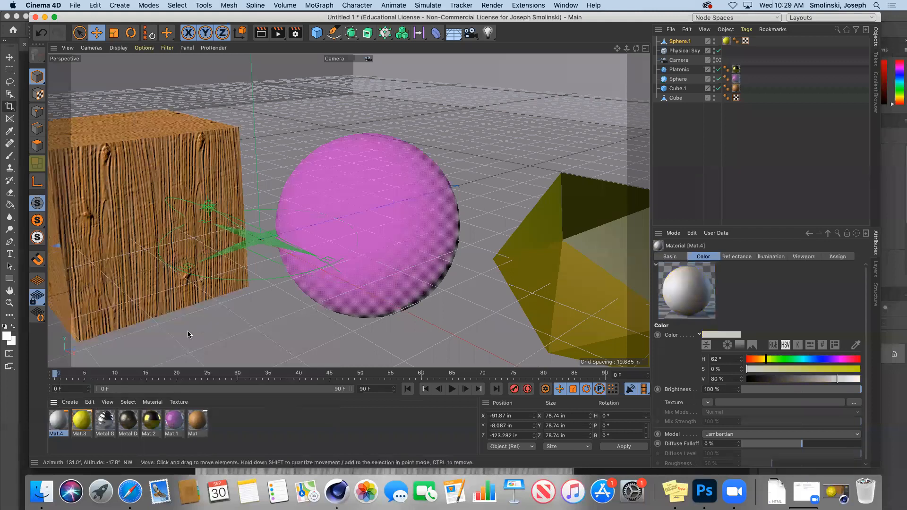
Enable Mat.4's Alpha channel with hydroflasklogo_1.png, copying the image into the project.
{"action": "double_click", "coordinate": [57, 424]}
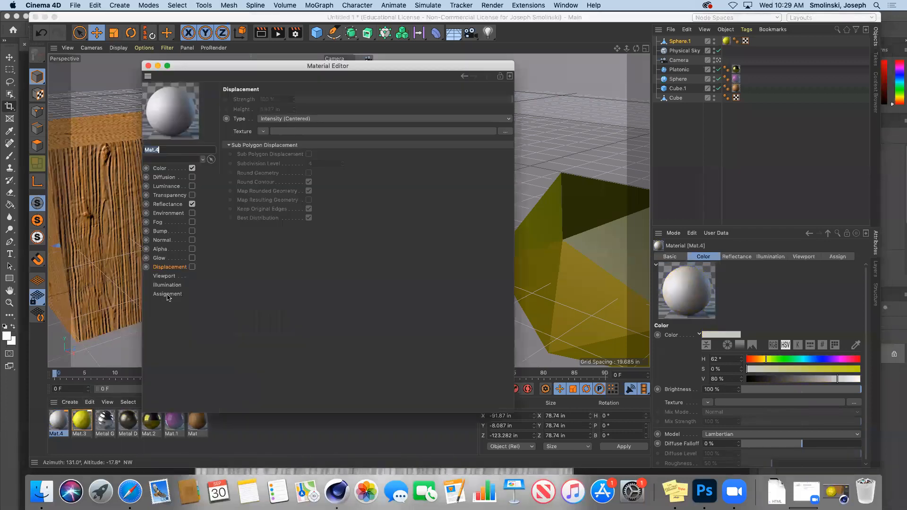
{"action": "left_click", "coordinate": [159, 169]}
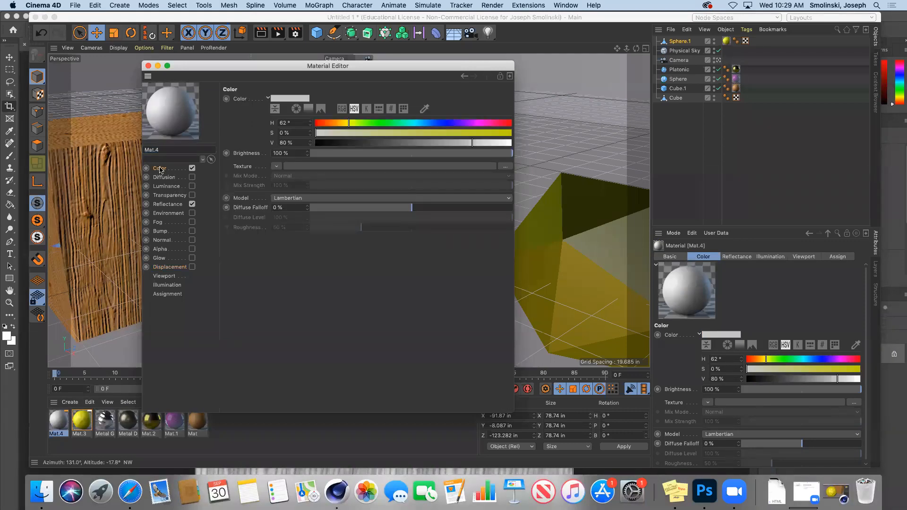
{"action": "left_click", "coordinate": [160, 249]}
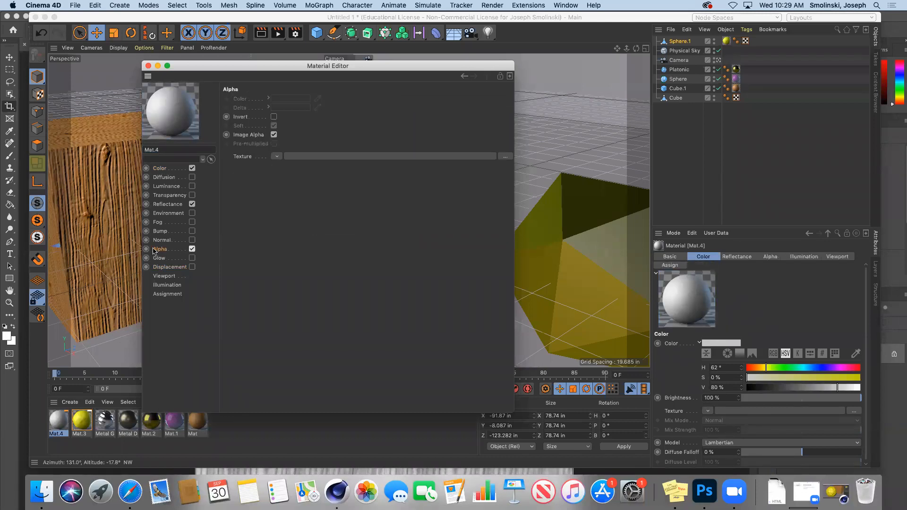
{"action": "left_click", "coordinate": [277, 157]}
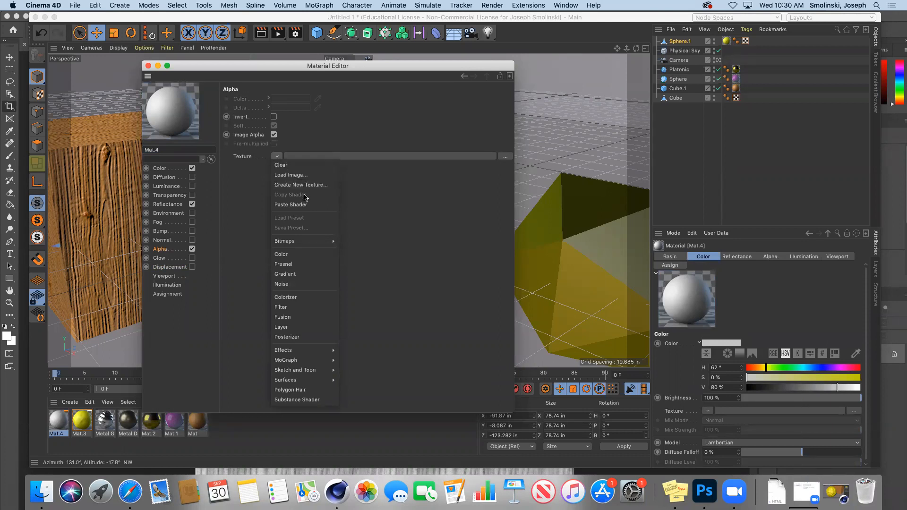
{"action": "left_click", "coordinate": [294, 176]}
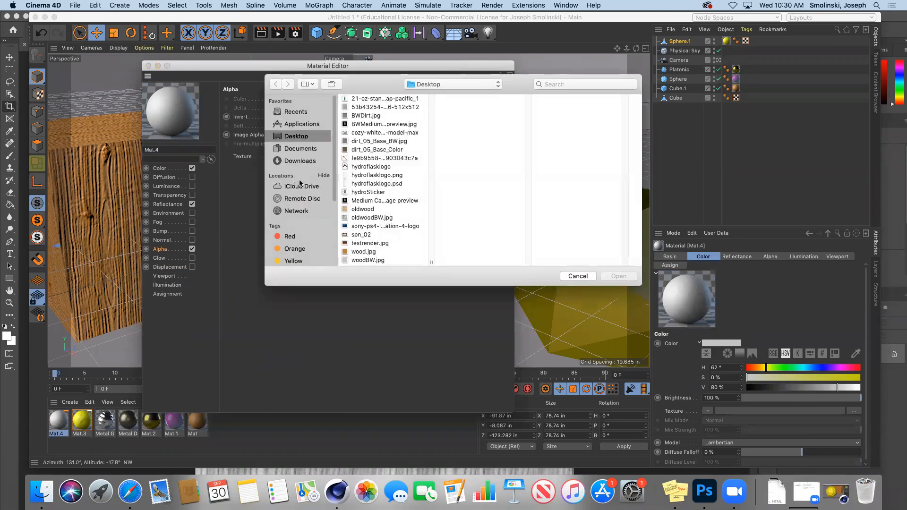
{"action": "left_click", "coordinate": [371, 176]}
{"action": "key", "text": "space"}
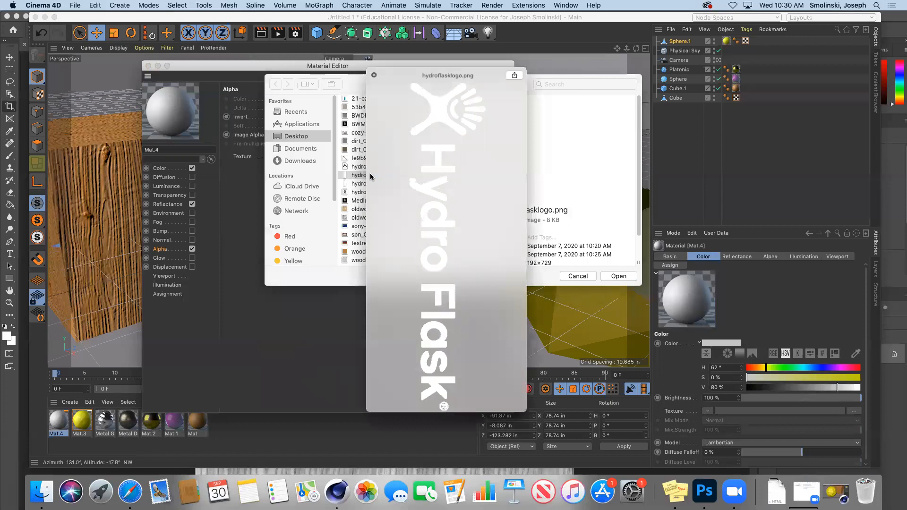
{"action": "key", "text": "space"}
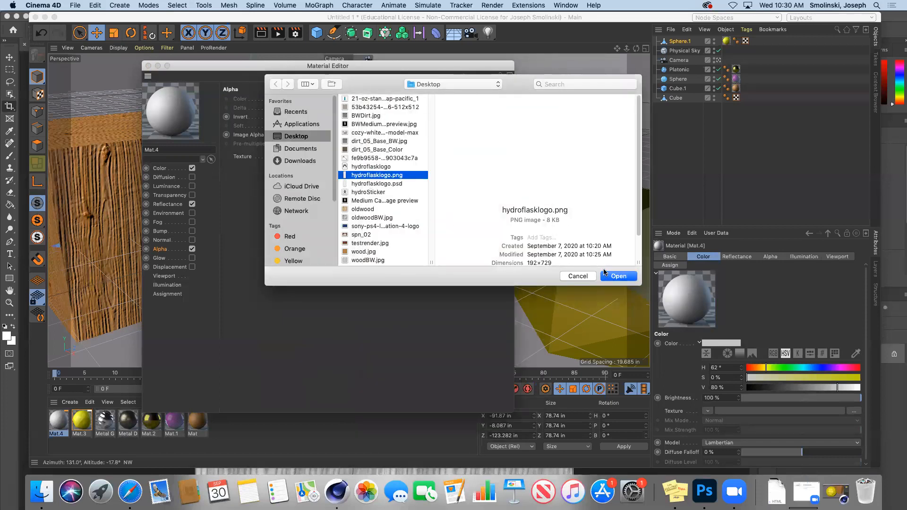
{"action": "left_click", "coordinate": [618, 276]}
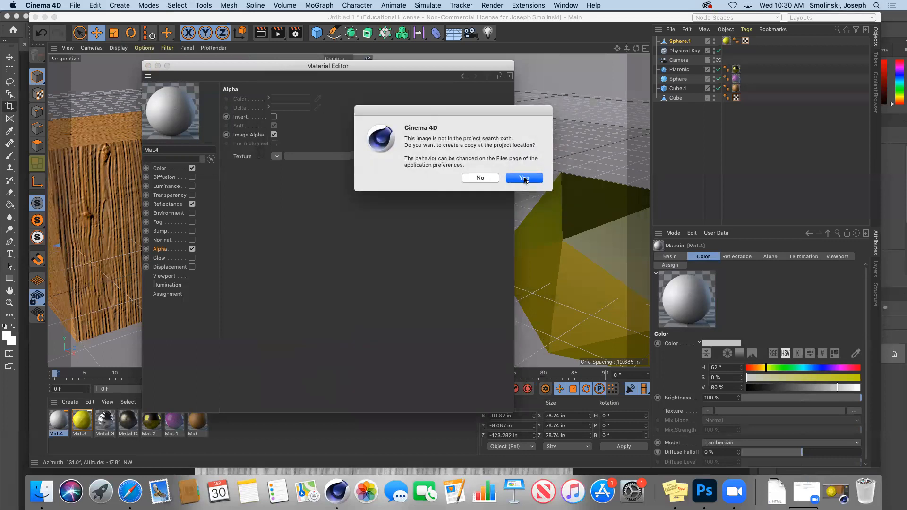
{"action": "left_click", "coordinate": [525, 179]}
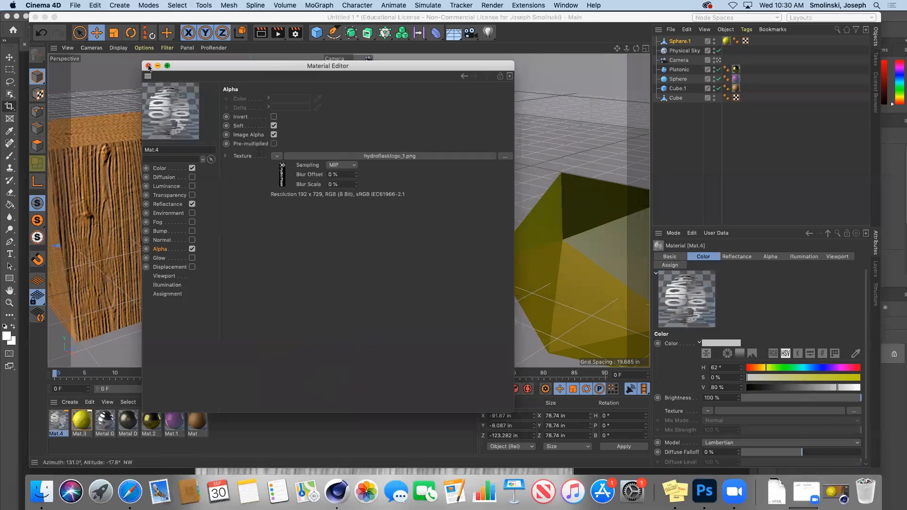
{"action": "left_click", "coordinate": [148, 66]}
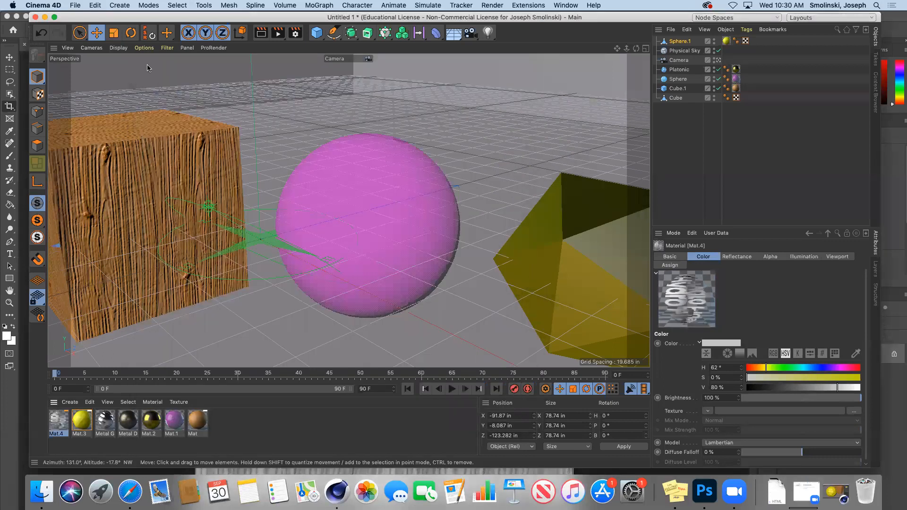
{"action": "double_click", "coordinate": [53, 422]}
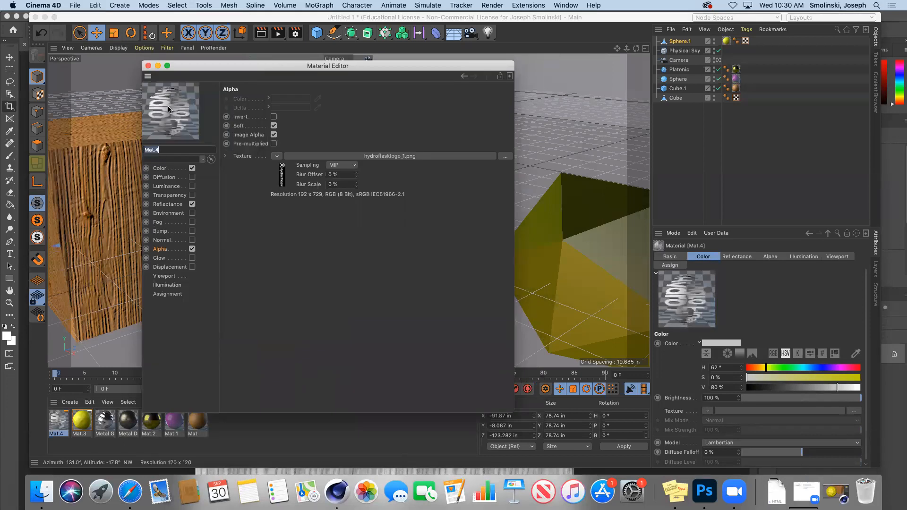
Apply Mat.4 to the pink Sphere and render the view.
{"action": "left_click", "coordinate": [148, 66]}
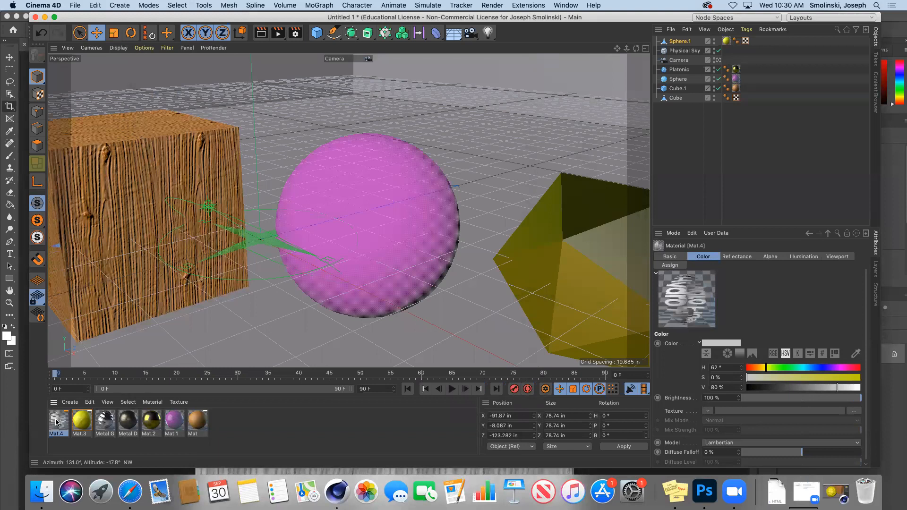
{"action": "left_click", "coordinate": [676, 79]}
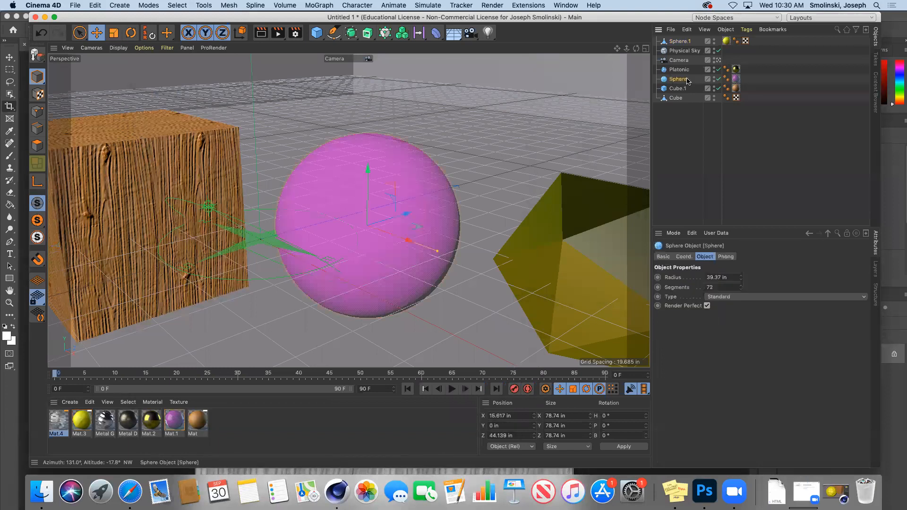
{"action": "left_click_drag", "start_coordinate": [58, 422], "coordinate": [347, 227]}
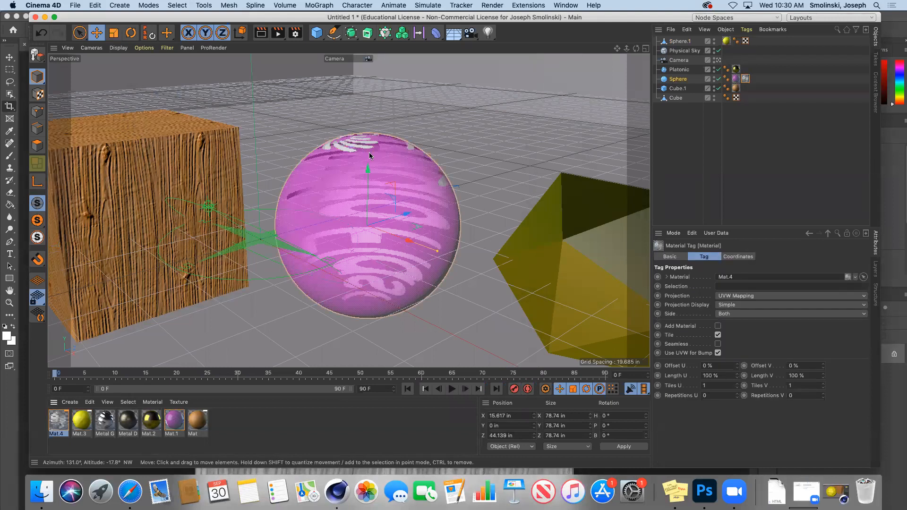
{"action": "left_click", "coordinate": [261, 33]}
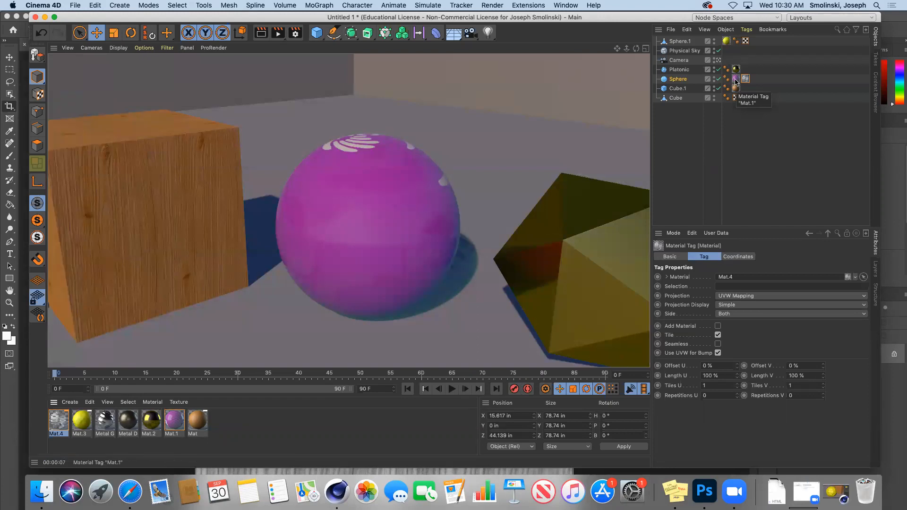
Set the Mat.4 tag to offset 54%/−2% and length 68%/88%, then re-render.
{"action": "left_click", "coordinate": [746, 82]}
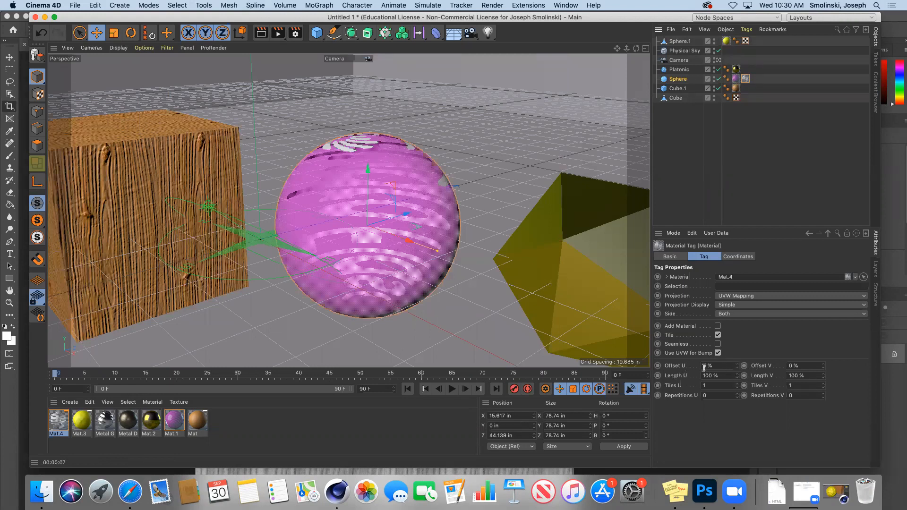
{"action": "mouse_move", "coordinate": [737, 366]}
{"action": "left_mouse_down"}
{"action": "mouse_move", "coordinate": [774, 366]}
{"action": "mouse_move", "coordinate": [740, 369]}
{"action": "left_mouse_up"}
{"action": "left_click_drag", "start_coordinate": [823, 368], "coordinate": [825, 368]}
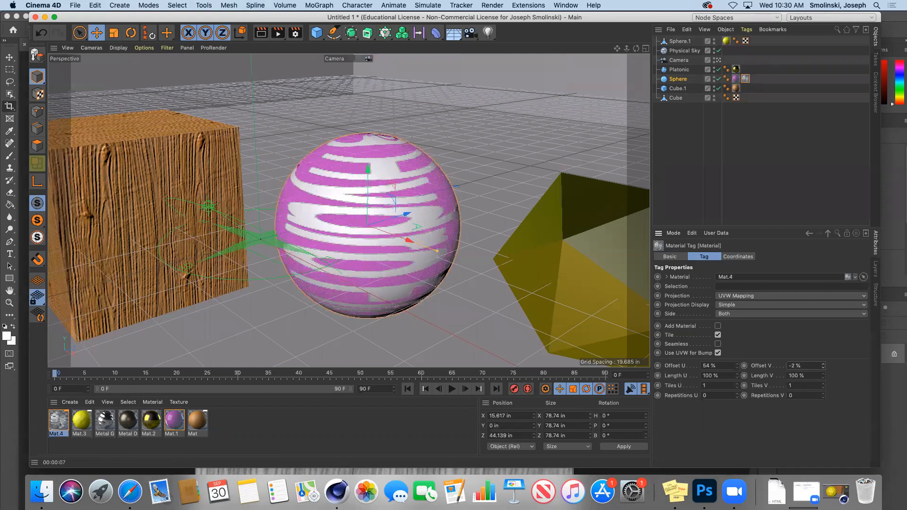
{"action": "left_click", "coordinate": [737, 374]}
{"action": "left_click_drag", "start_coordinate": [737, 374], "coordinate": [751, 378]}
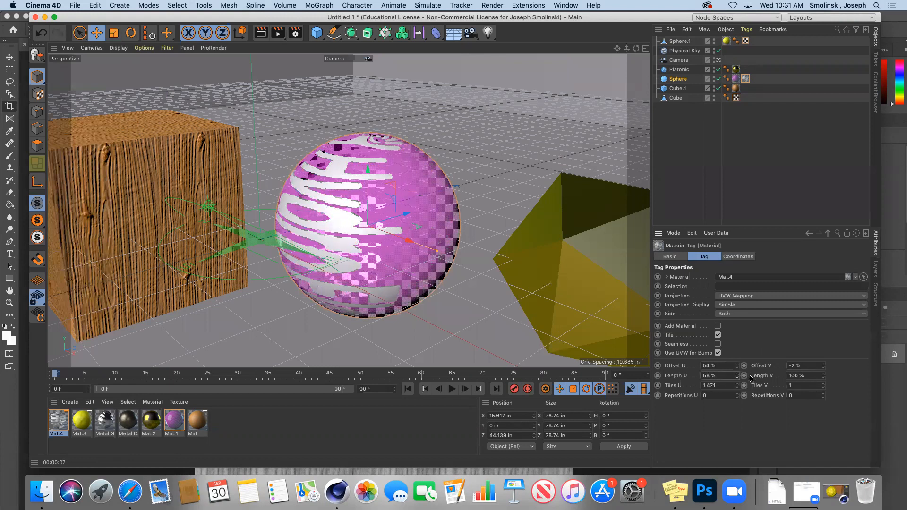
{"action": "left_click_drag", "start_coordinate": [823, 377], "coordinate": [824, 378]}
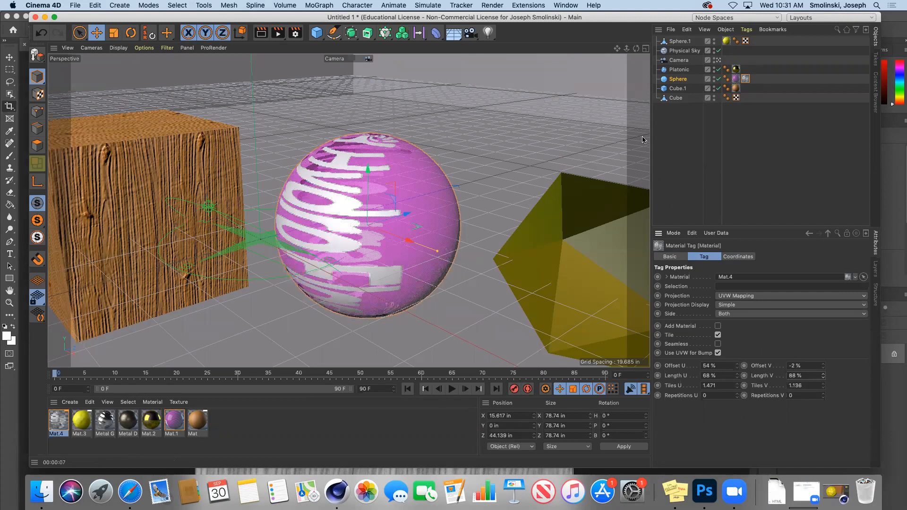
{"action": "left_click", "coordinate": [262, 37]}
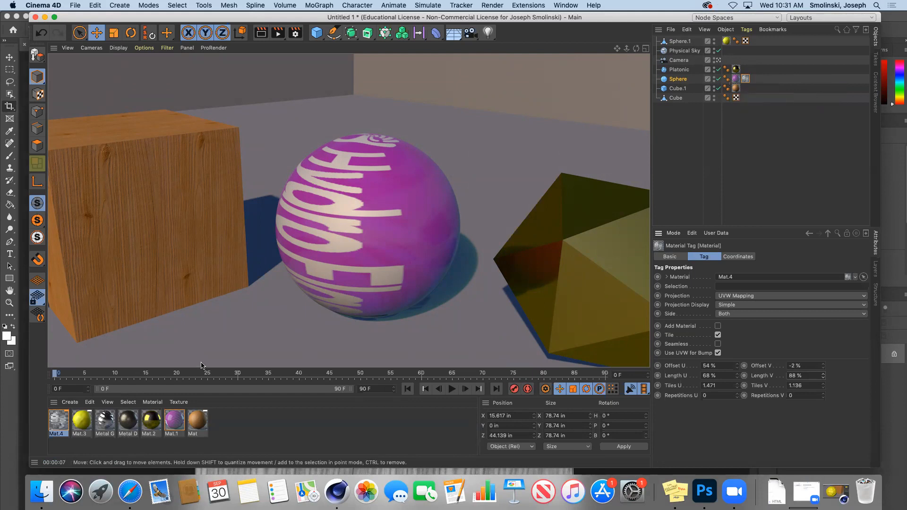
Replace Mat.4's alpha logo with a Hama Noise at 26% brightness and 69% contrast.
{"action": "double_click", "coordinate": [58, 420]}
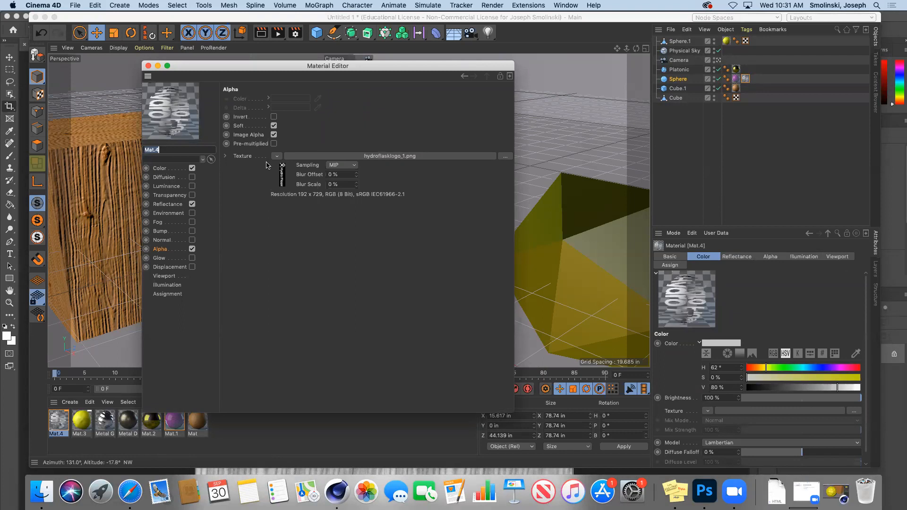
{"action": "left_click", "coordinate": [277, 156]}
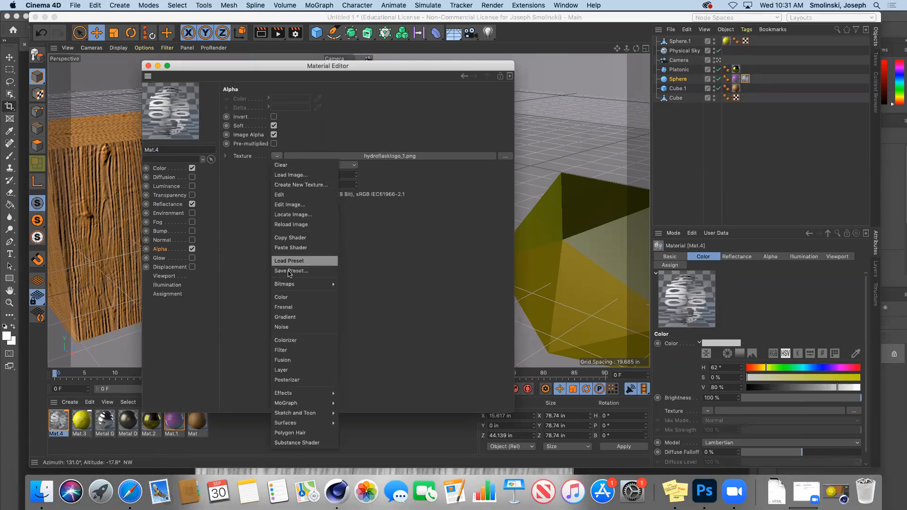
{"action": "left_click", "coordinate": [289, 328]}
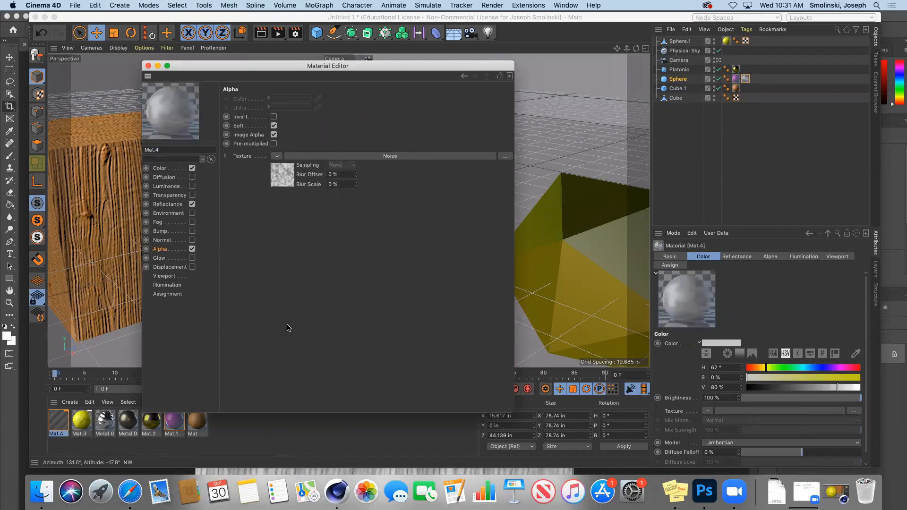
{"action": "left_click", "coordinate": [280, 181]}
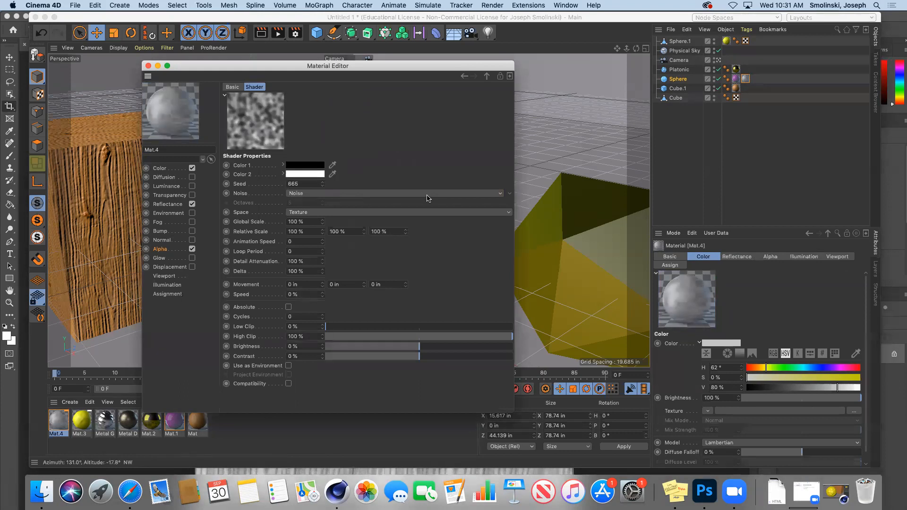
{"action": "left_click", "coordinate": [508, 195]}
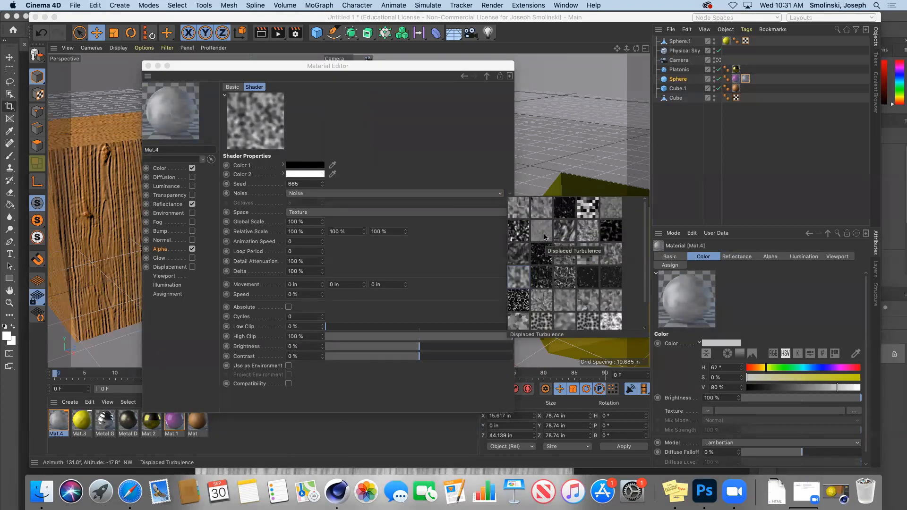
{"action": "left_click", "coordinate": [542, 258]}
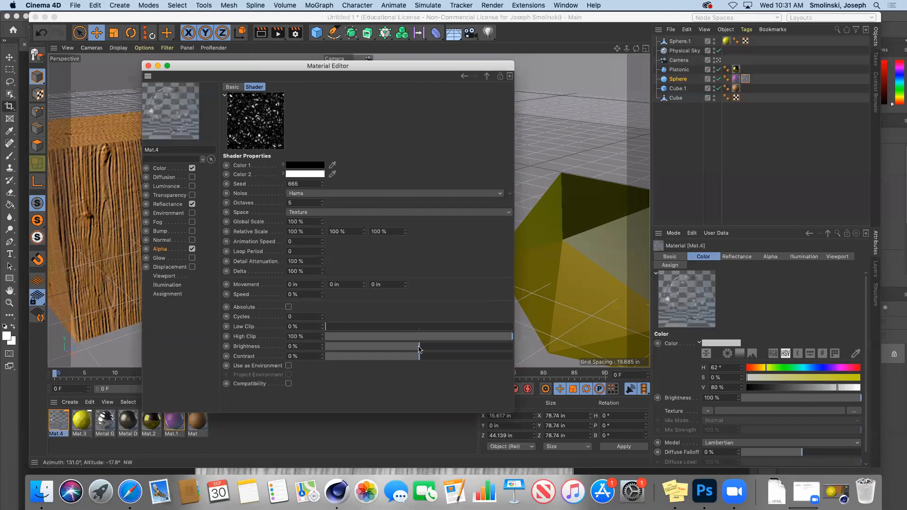
{"action": "left_click_drag", "start_coordinate": [418, 348], "coordinate": [484, 360]}
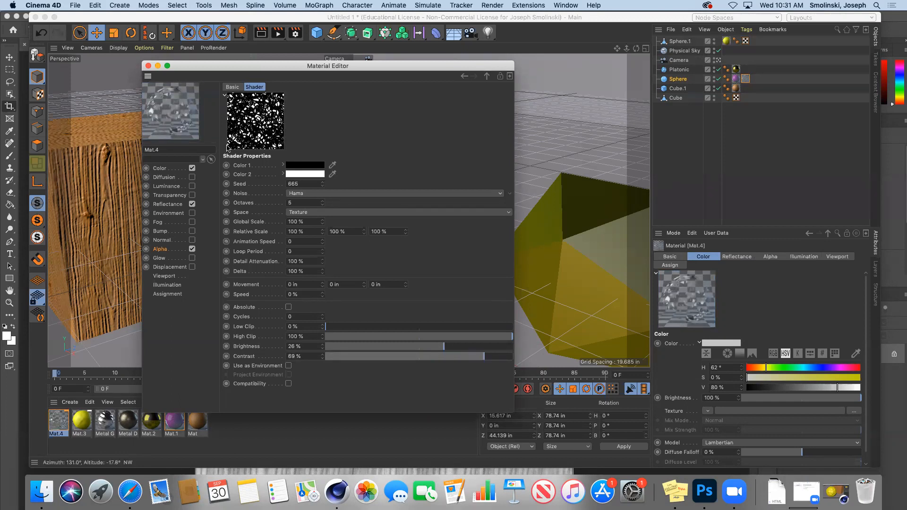
{"action": "left_click", "coordinate": [148, 65]}
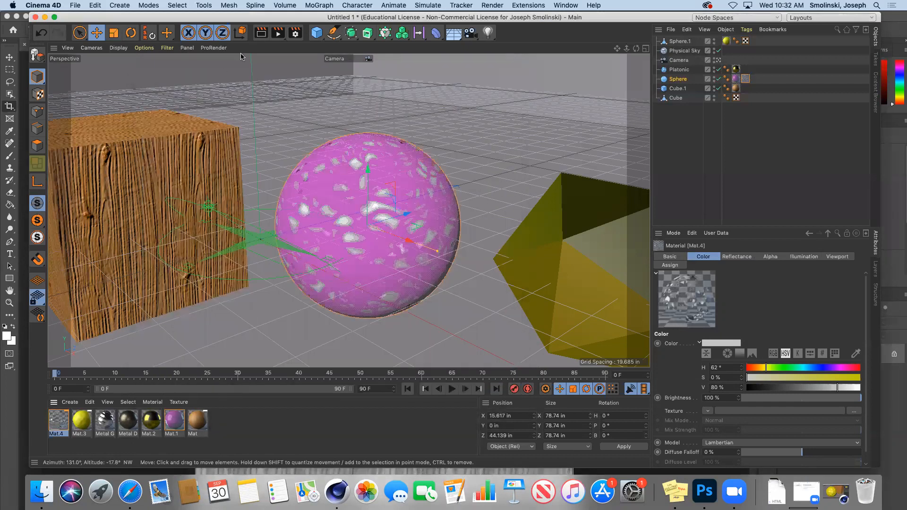
Render the Hama-speckled sphere, orbit to the opposite side, and render again.
{"action": "left_click", "coordinate": [263, 34]}
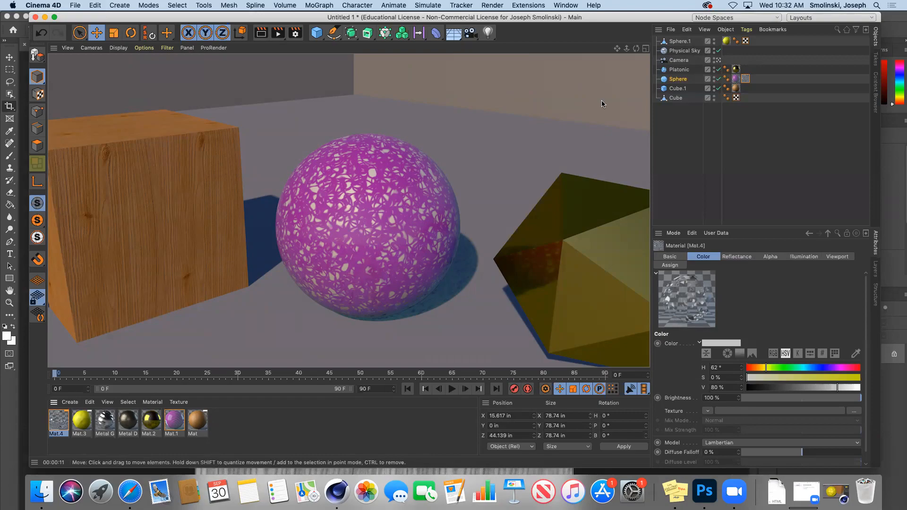
{"action": "mouse_move", "coordinate": [636, 48]}
{"action": "left_mouse_down"}
{"action": "mouse_move", "coordinate": [546, 49]}
{"action": "mouse_move", "coordinate": [612, 48]}
{"action": "mouse_move", "coordinate": [598, 48]}
{"action": "mouse_move", "coordinate": [569, 22]}
{"action": "left_mouse_up"}
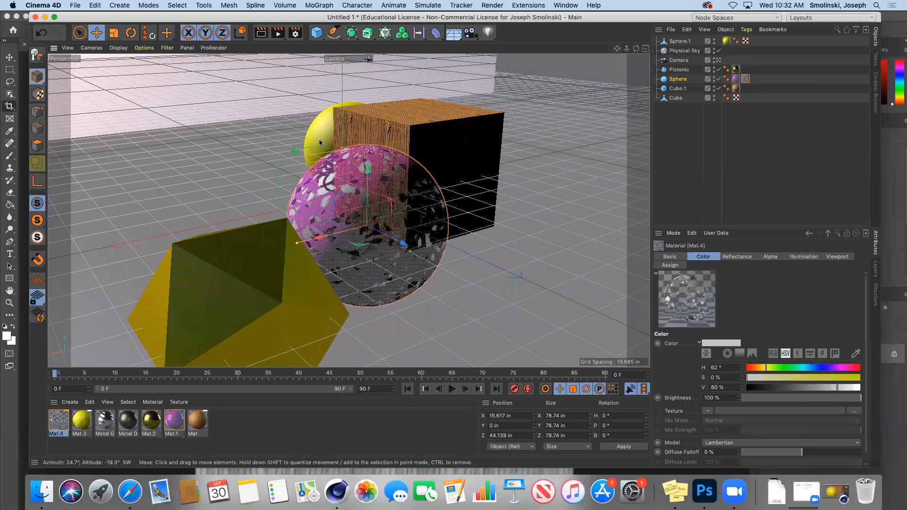
{"action": "left_click", "coordinate": [260, 33]}
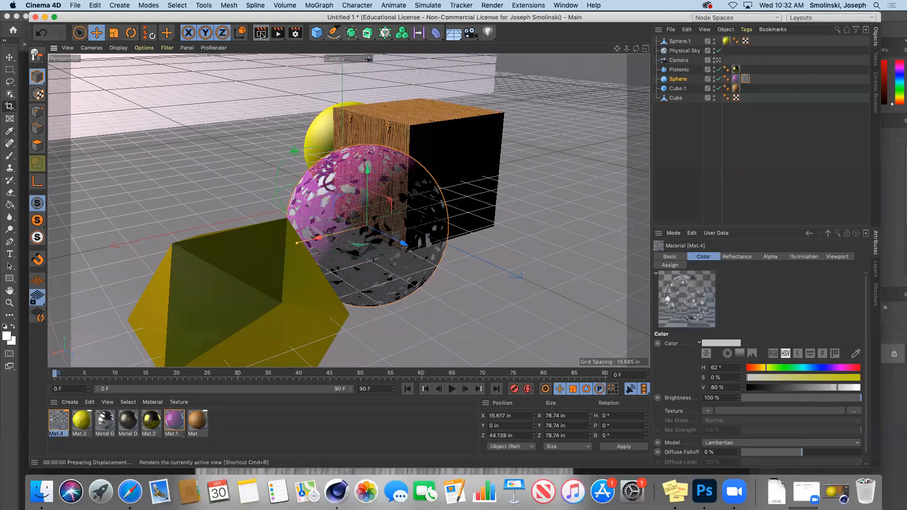
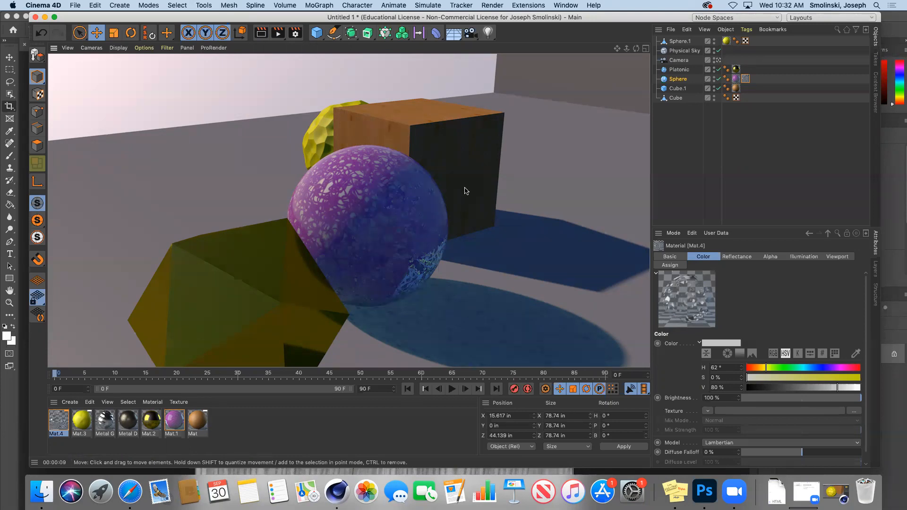
Orbit back to the shaded editor view and bring up the Create > Materials list.
{"action": "left_click_drag", "start_coordinate": [636, 48], "coordinate": [782, 53]}
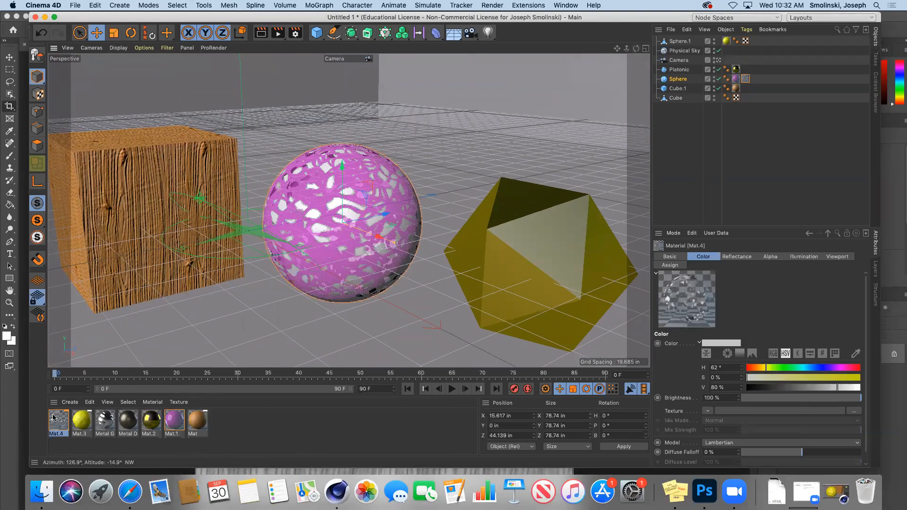
{"action": "left_click", "coordinate": [70, 403]}
{"action": "mouse_move", "coordinate": [86, 326]}
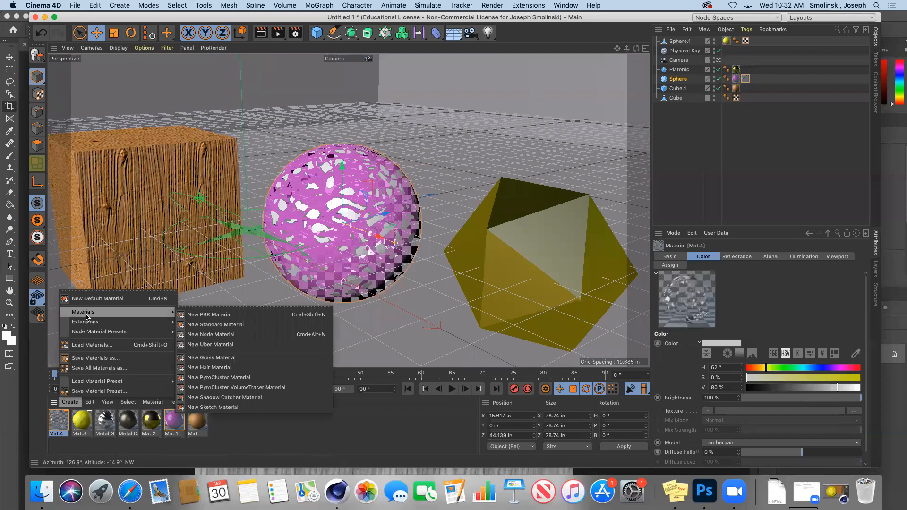
Create a new standard material Mat.5 and set its colour to H 39°, S 98%, V 66%.
{"action": "left_click", "coordinate": [216, 325]}
{"action": "double_click", "coordinate": [66, 418]}
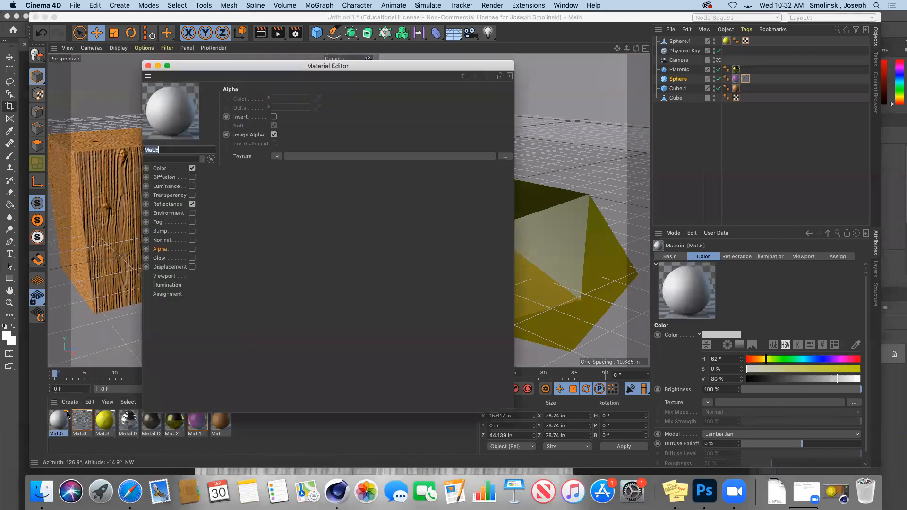
{"action": "left_click", "coordinate": [161, 169]}
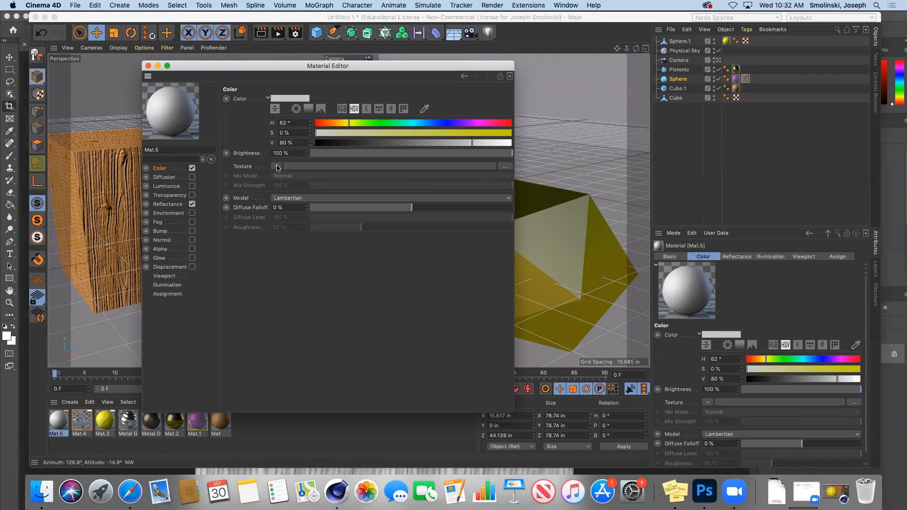
{"action": "left_click", "coordinate": [341, 124]}
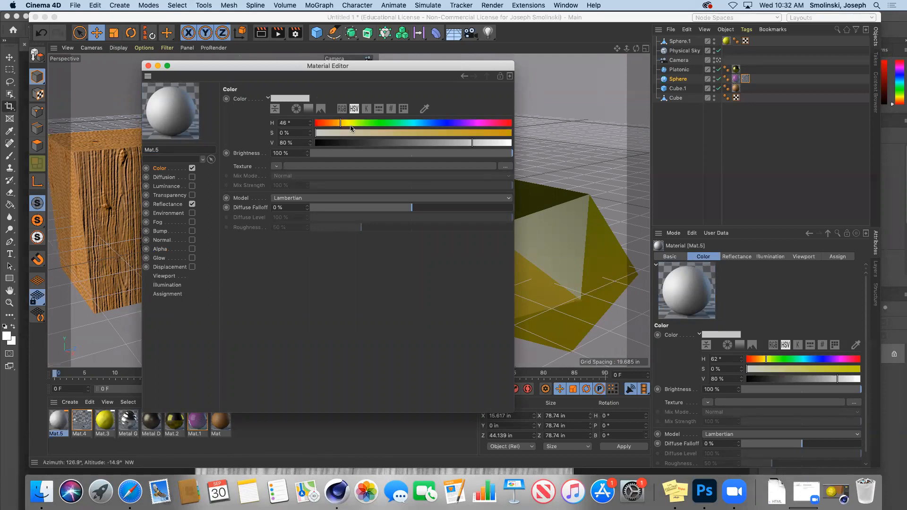
{"action": "left_click", "coordinate": [488, 133]}
{"action": "left_click", "coordinate": [445, 143]}
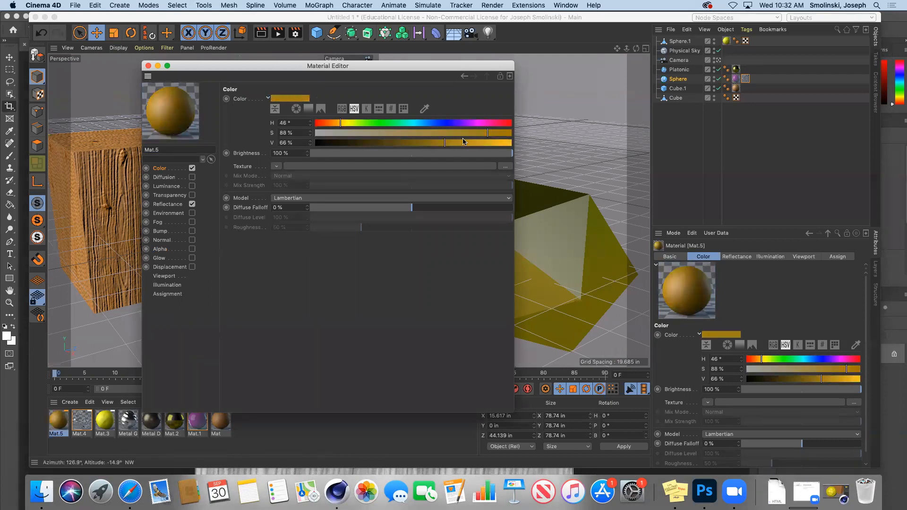
{"action": "left_click", "coordinate": [508, 133]}
{"action": "left_click", "coordinate": [337, 124]}
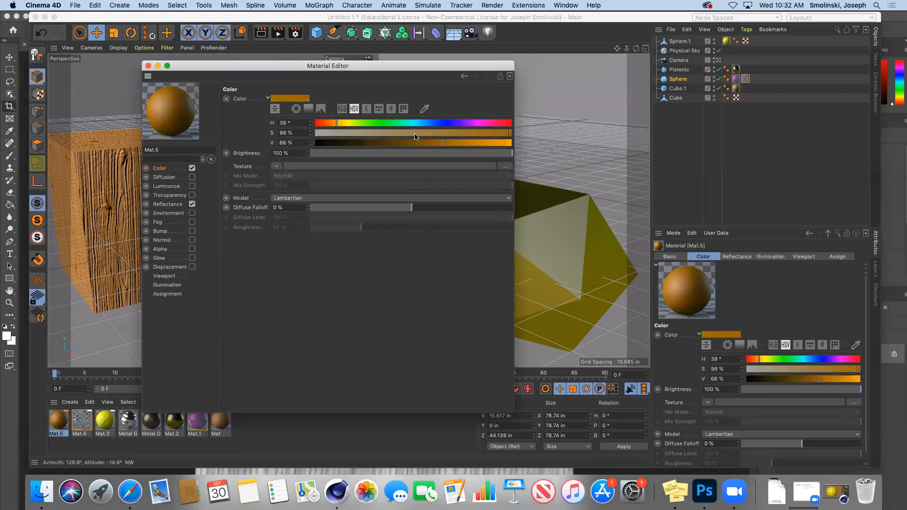
Reopen Mat.5 and enable its Alpha channel.
{"action": "left_click", "coordinate": [149, 67]}
{"action": "double_click", "coordinate": [60, 416]}
{"action": "left_click", "coordinate": [160, 249]}
{"action": "left_click", "coordinate": [192, 249]}
{"action": "left_click", "coordinate": [277, 158]}
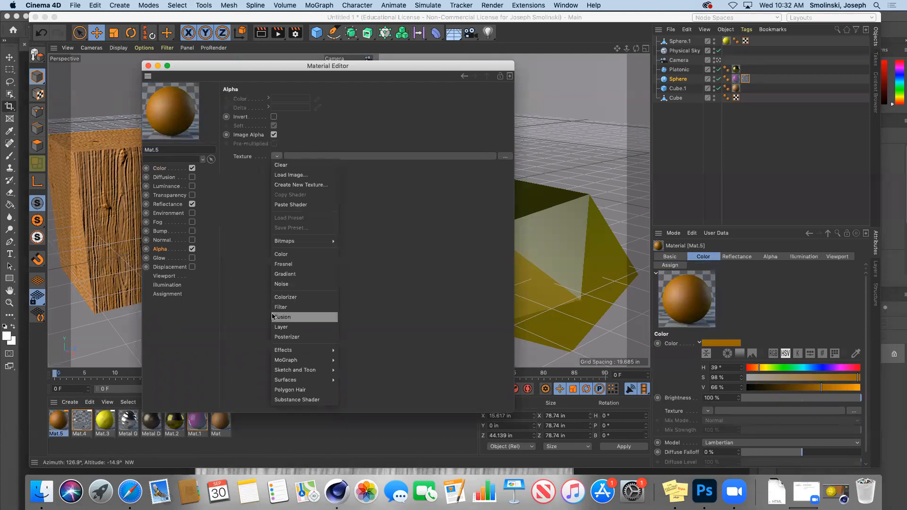
Load a Rust shader into Mat.5's alpha texture and open its settings.
{"action": "mouse_move", "coordinate": [288, 380]}
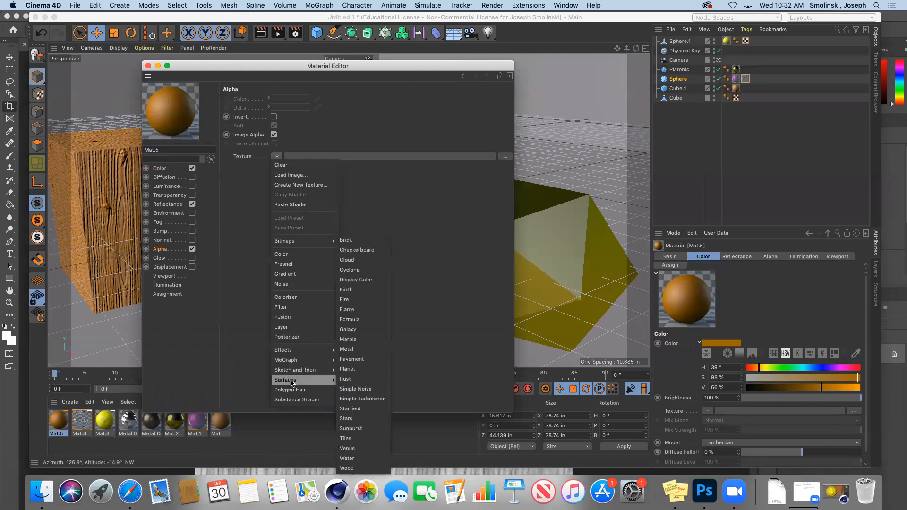
{"action": "left_click", "coordinate": [348, 382]}
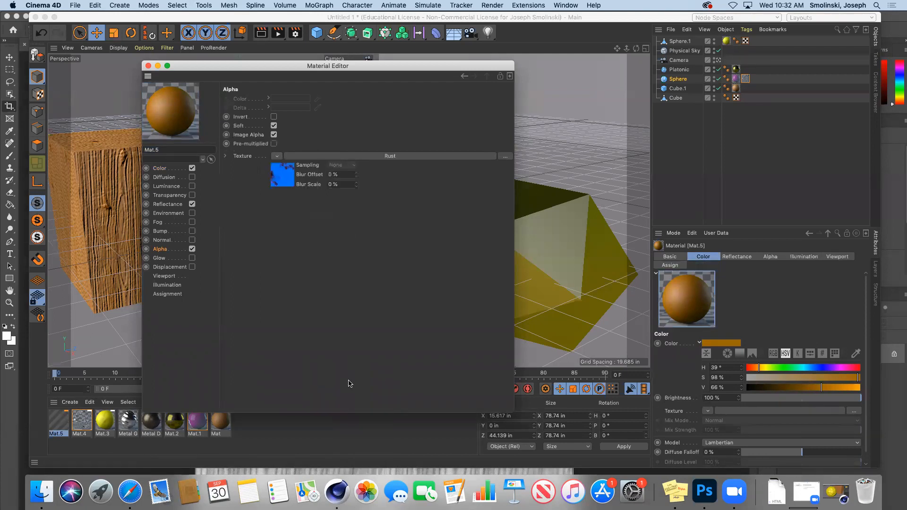
{"action": "left_click", "coordinate": [282, 180]}
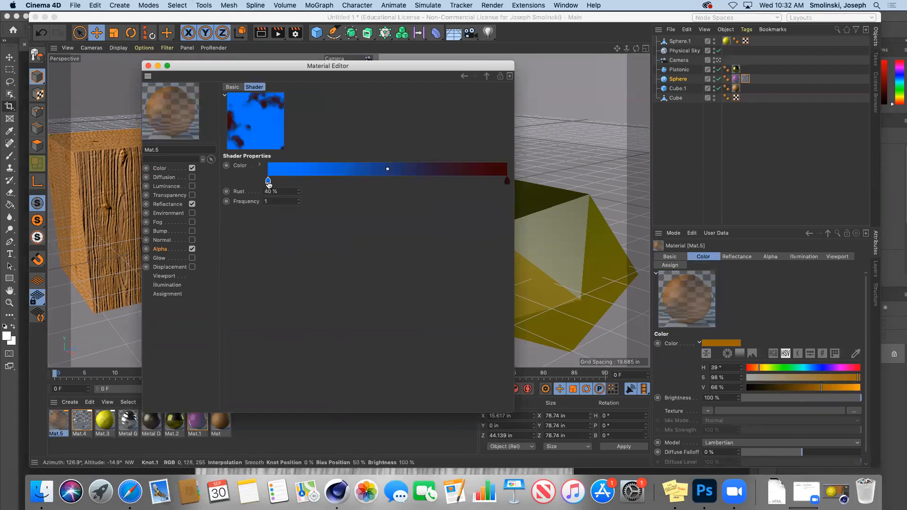
Make the Rust gradient black-to-white with Rust at 39%, then close the editor.
{"action": "double_click", "coordinate": [268, 182]}
{"action": "left_click_drag", "start_coordinate": [222, 210], "coordinate": [196, 213]}
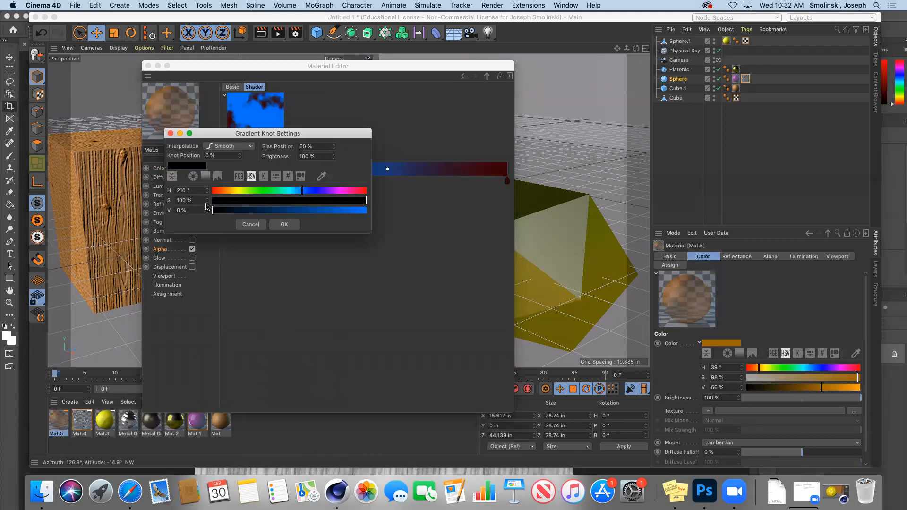
{"action": "left_click", "coordinate": [283, 225]}
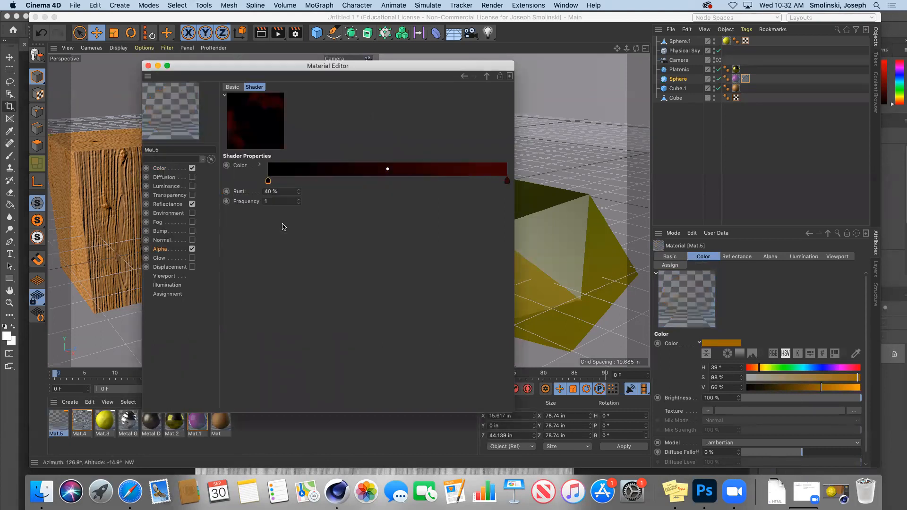
{"action": "left_click", "coordinate": [507, 181]}
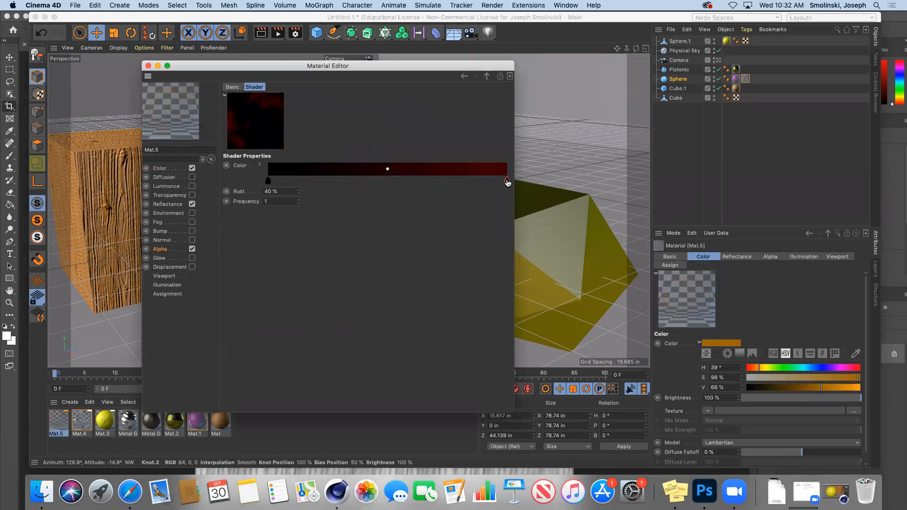
{"action": "double_click", "coordinate": [507, 181]}
{"action": "left_click_drag", "start_coordinate": [489, 212], "coordinate": [448, 201]}
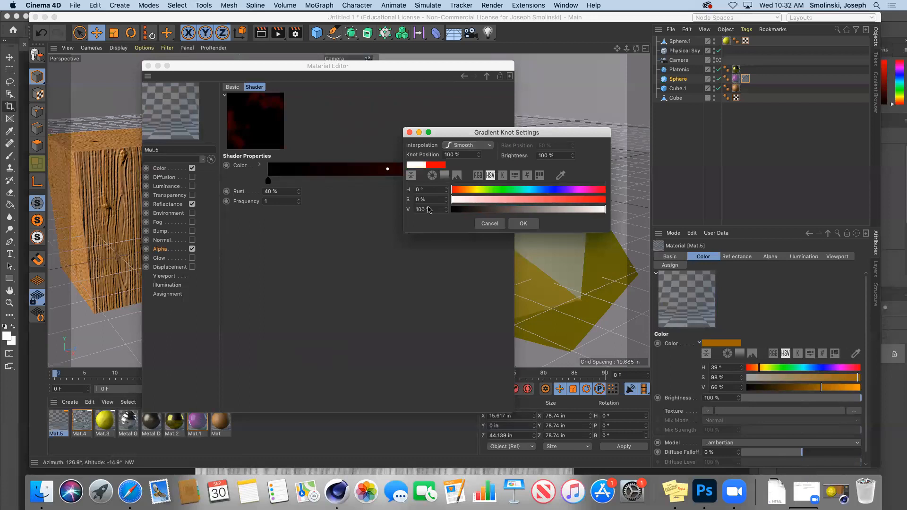
{"action": "left_click", "coordinate": [522, 224]}
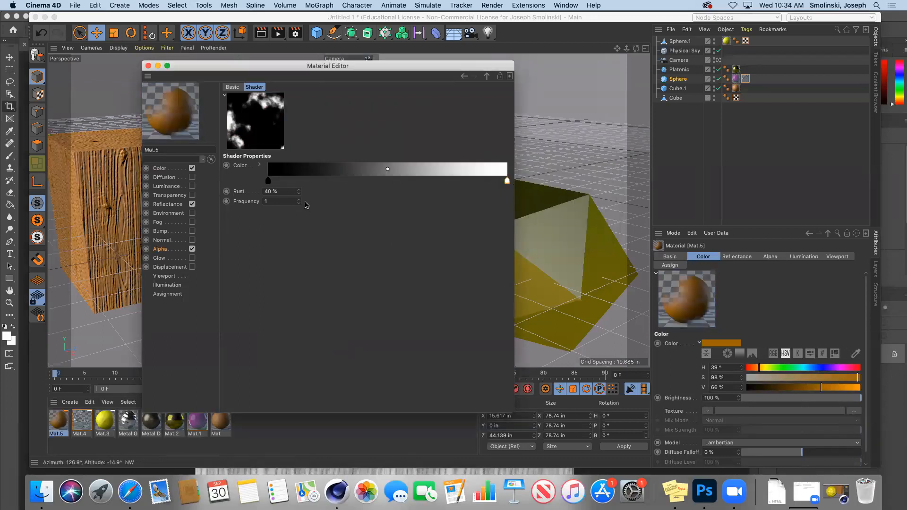
{"action": "left_click", "coordinate": [298, 194]}
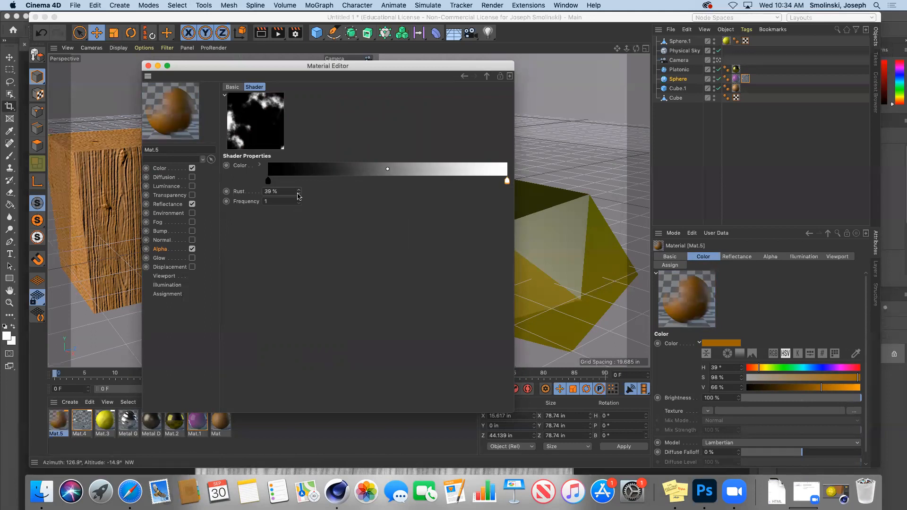
{"action": "left_click", "coordinate": [147, 66]}
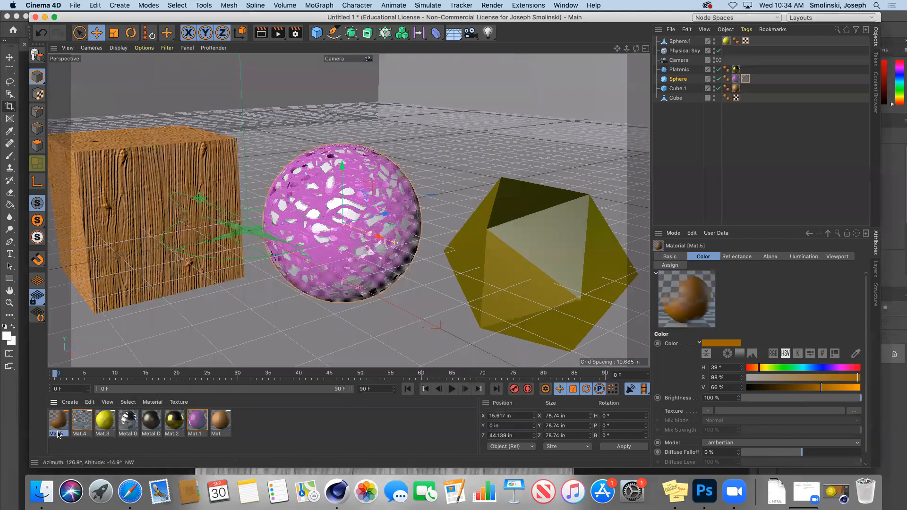
Apply Mat.5 to the platonic, move the camera closer, and render the view.
{"action": "left_click_drag", "start_coordinate": [58, 420], "coordinate": [563, 254]}
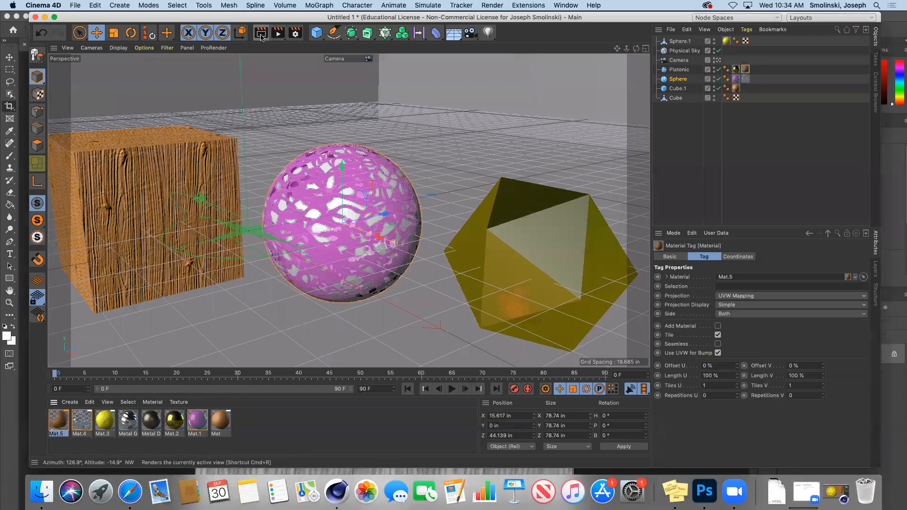
{"action": "left_click_drag", "start_coordinate": [617, 50], "coordinate": [635, 50]}
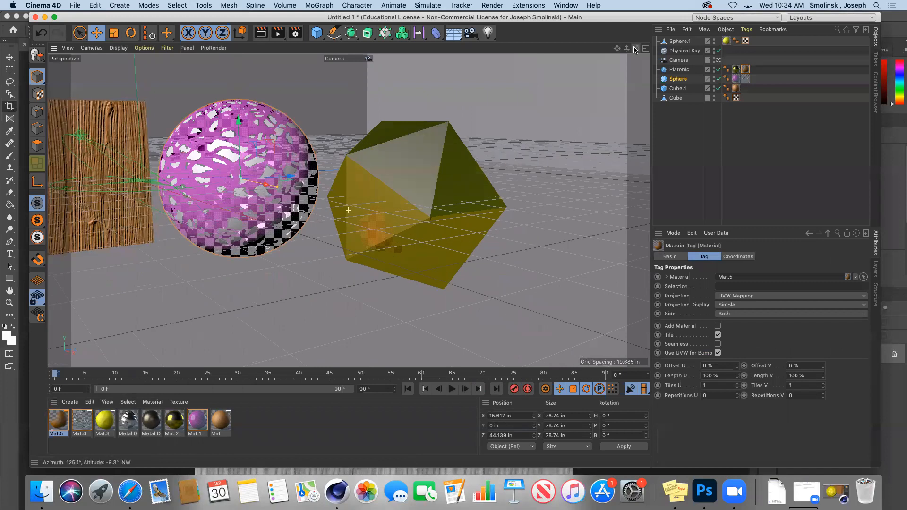
{"action": "left_click", "coordinate": [262, 33]}
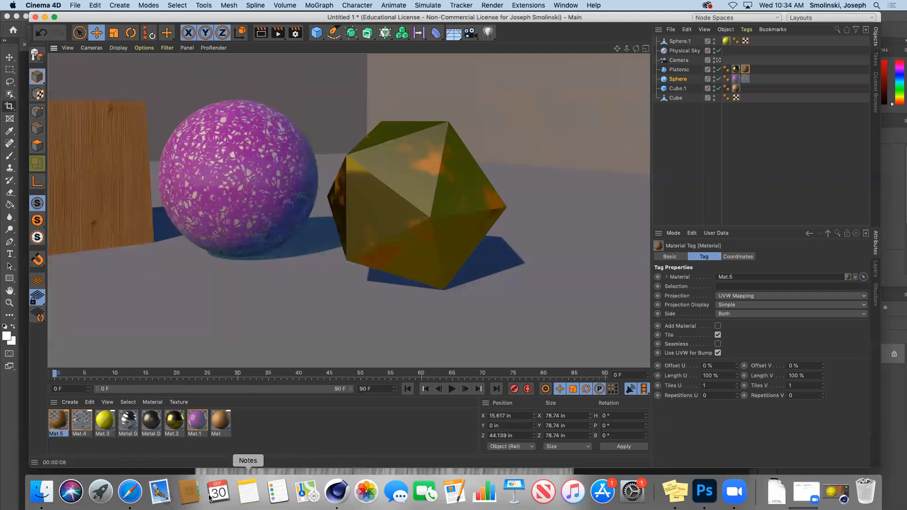
In Safari, change the Google Images search to 'rust texture' and run it.
{"action": "left_click", "coordinate": [142, 491]}
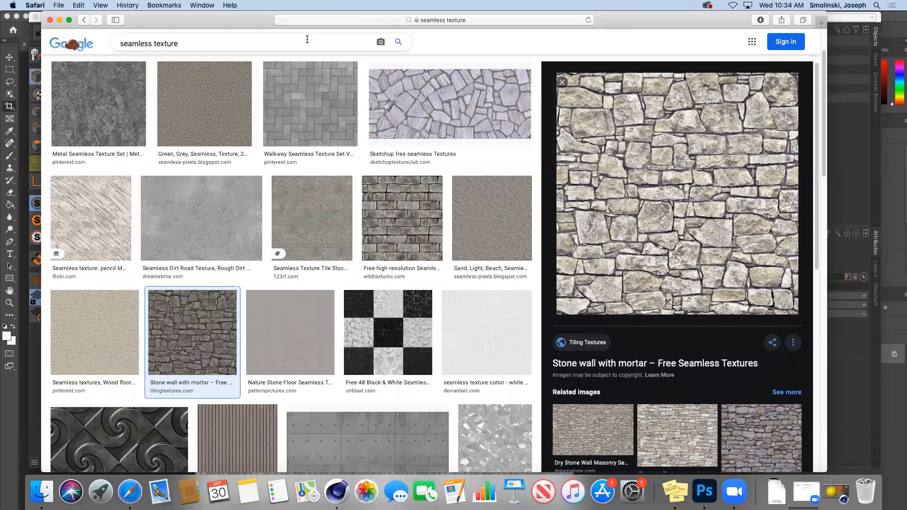
{"action": "double_click", "coordinate": [142, 44]}
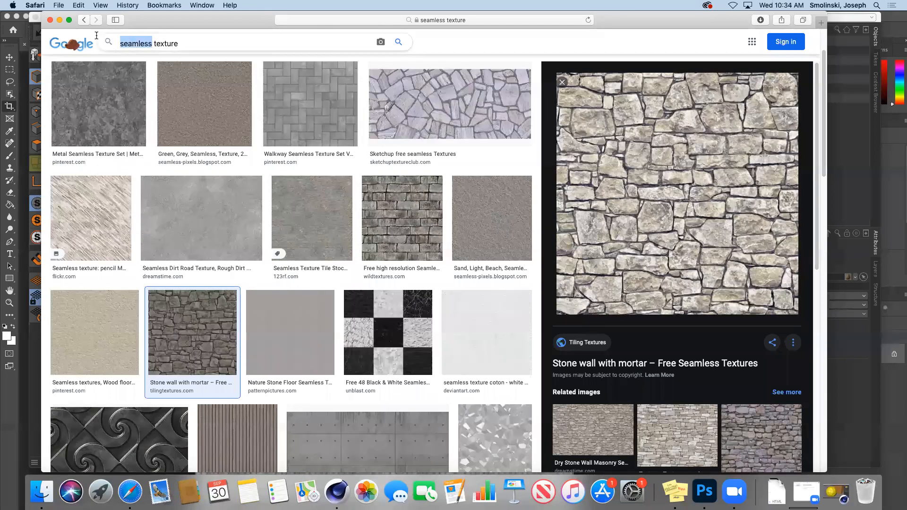
{"action": "type", "text": "rust"}
{"action": "key", "text": "Return"}
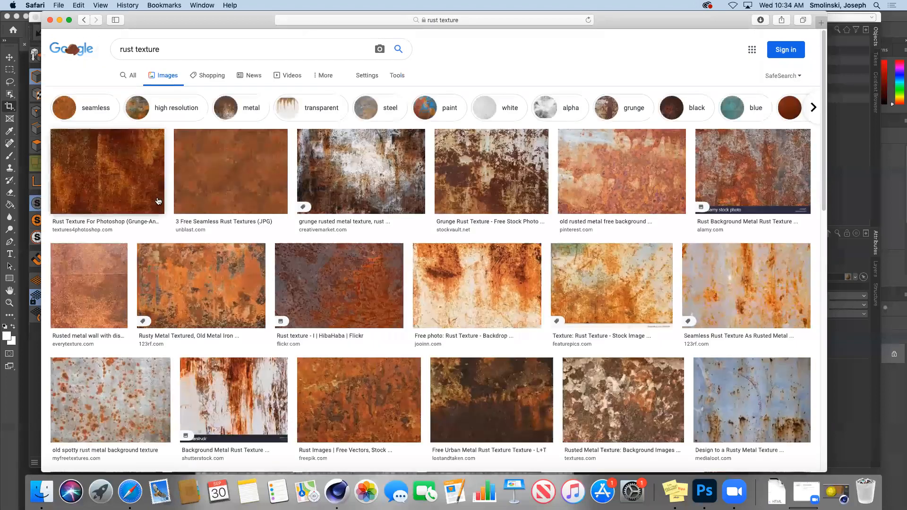
Save the first rust texture image to the Desktop as 'rust'.
{"action": "left_click", "coordinate": [109, 181]}
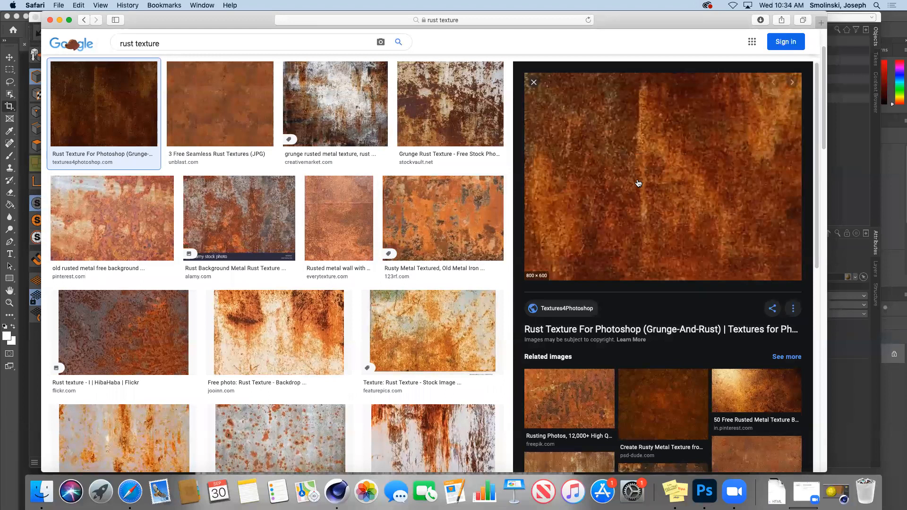
{"action": "right_click", "coordinate": [638, 183]}
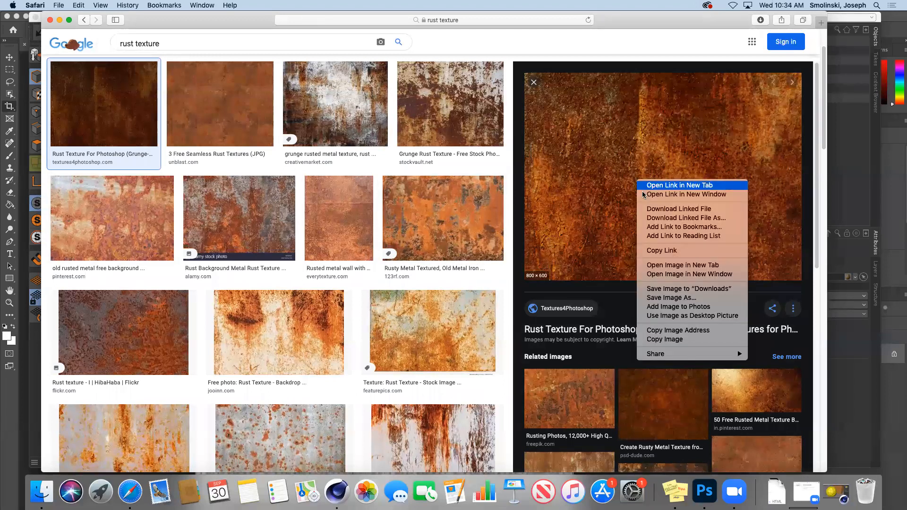
{"action": "key", "text": "super+s"}
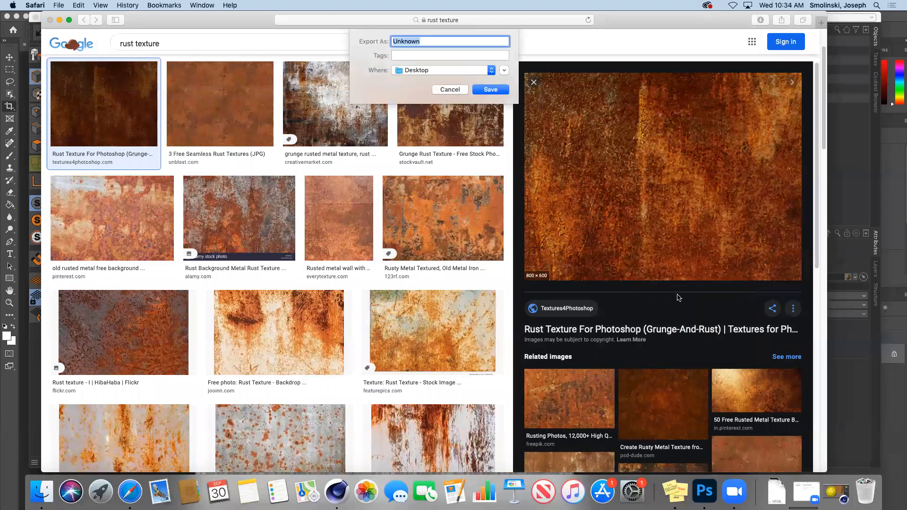
{"action": "type", "text": "rust"}
{"action": "key", "text": "Return"}
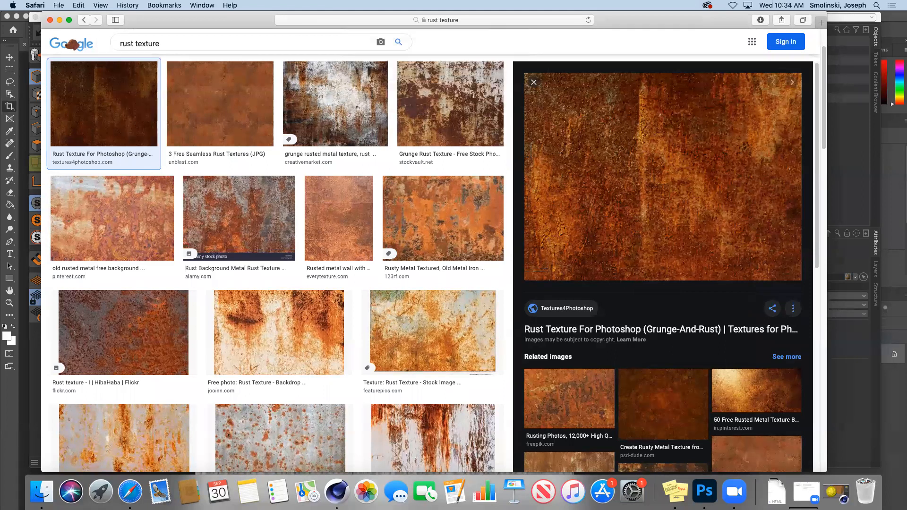
{"action": "left_click", "coordinate": [349, 498]}
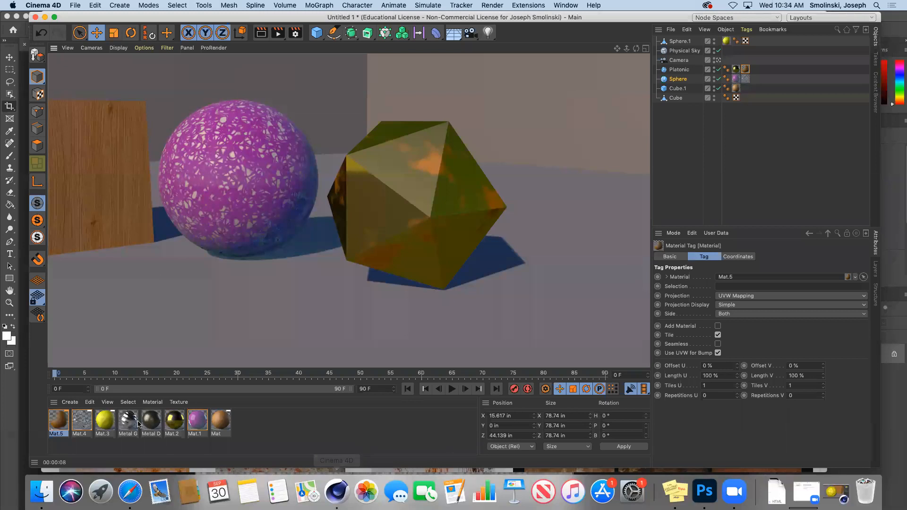
Load rust.jpg from the Desktop as Mat.5's Color texture, copying it into the project.
{"action": "double_click", "coordinate": [63, 424]}
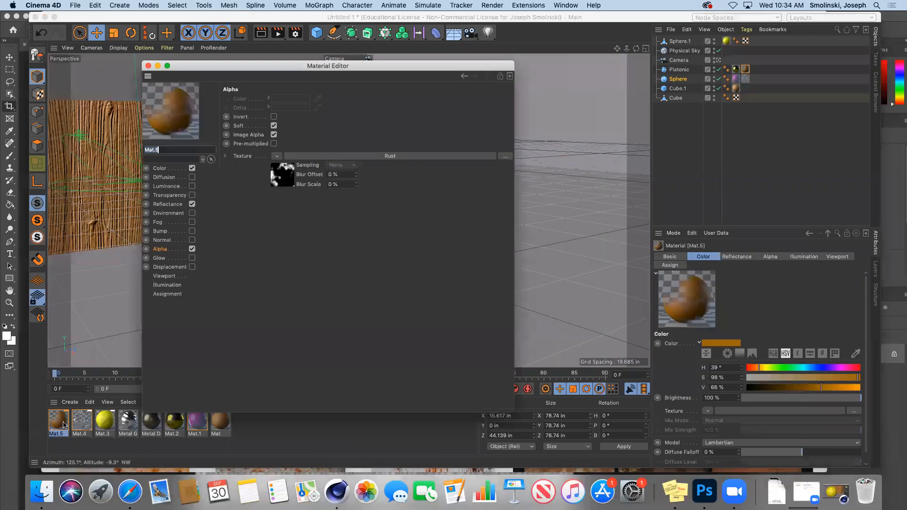
{"action": "left_click", "coordinate": [160, 168]}
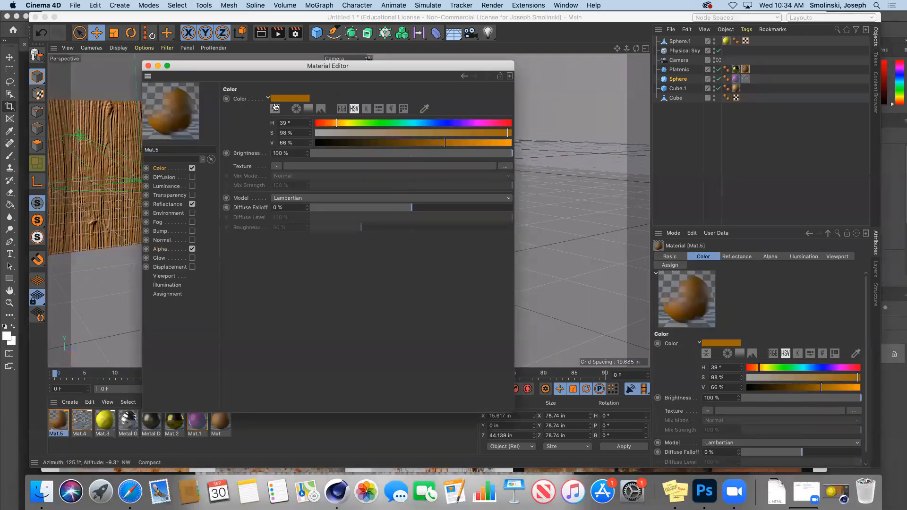
{"action": "left_click", "coordinate": [277, 167]}
{"action": "left_click", "coordinate": [288, 185]}
{"action": "left_click", "coordinate": [357, 226]}
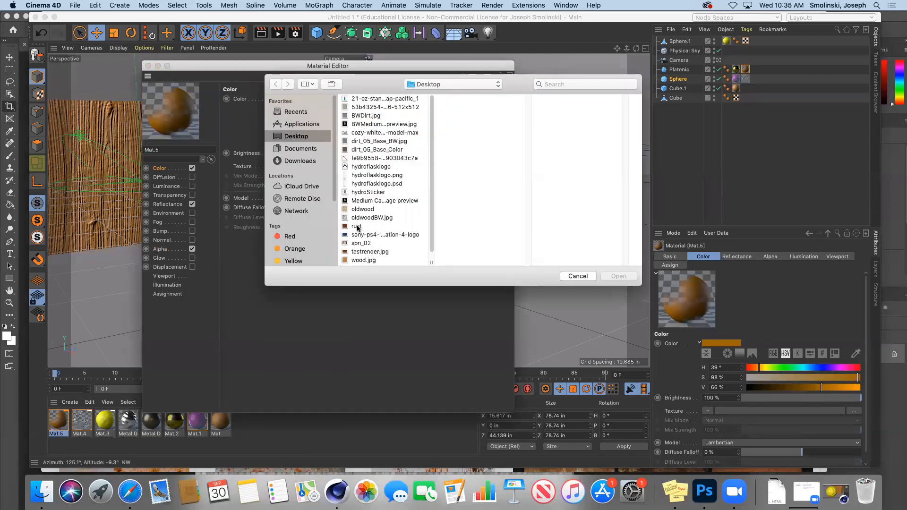
{"action": "left_click", "coordinate": [619, 276]}
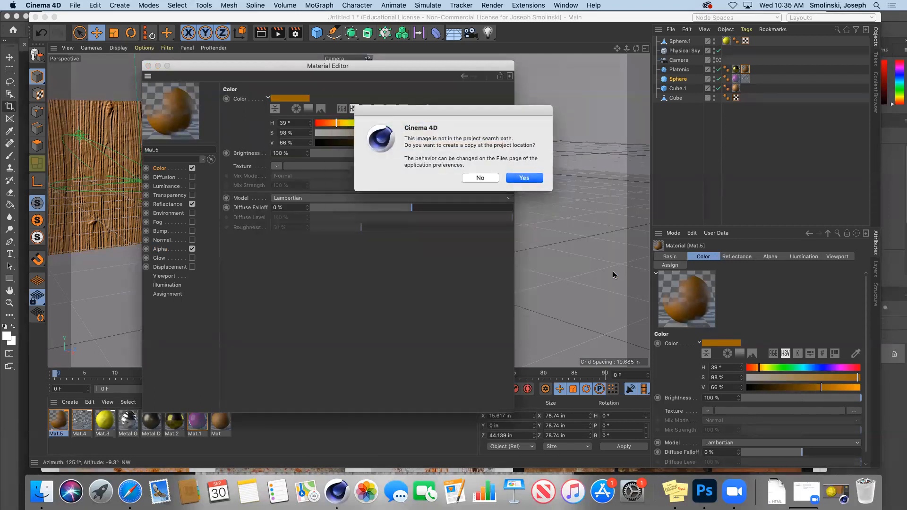
{"action": "left_click", "coordinate": [530, 177]}
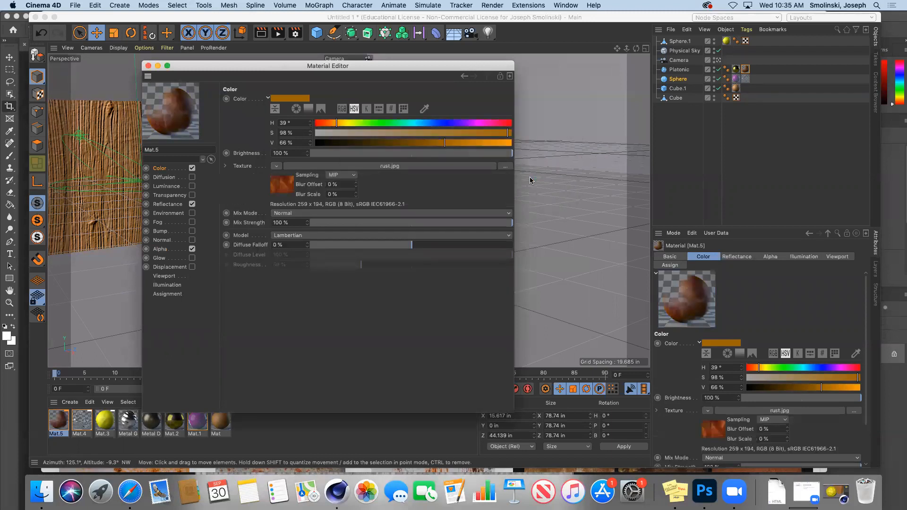
{"action": "left_click", "coordinate": [148, 66]}
{"action": "left_click_drag", "start_coordinate": [627, 48], "coordinate": [569, 26]}
Render the rusty platonic, then reframe on all four objects and render again.
{"action": "left_click", "coordinate": [262, 33]}
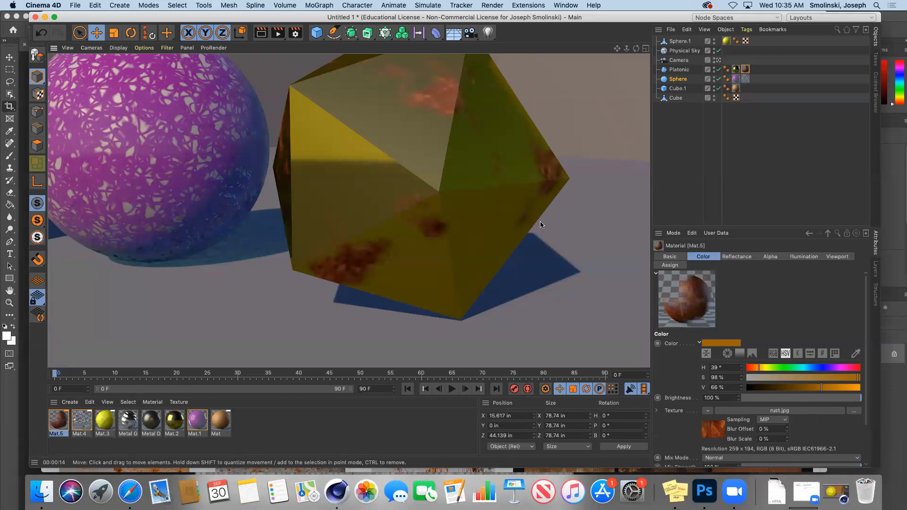
{"action": "left_click_drag", "start_coordinate": [636, 48], "coordinate": [558, 50]}
{"action": "left_click_drag", "start_coordinate": [636, 49], "coordinate": [596, 49]}
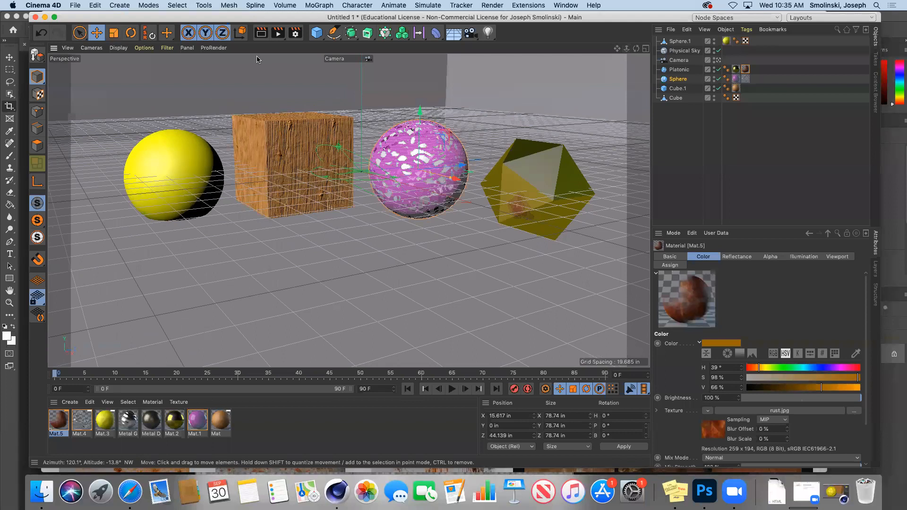
{"action": "left_click", "coordinate": [260, 34]}
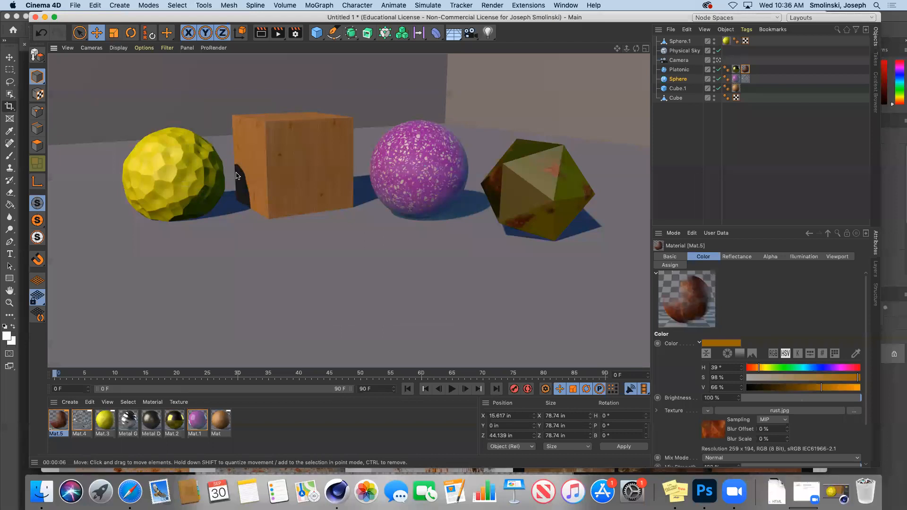
Search the Content Browser presets for fabric and load the Carpet - Old material.
{"action": "left_click", "coordinate": [876, 108]}
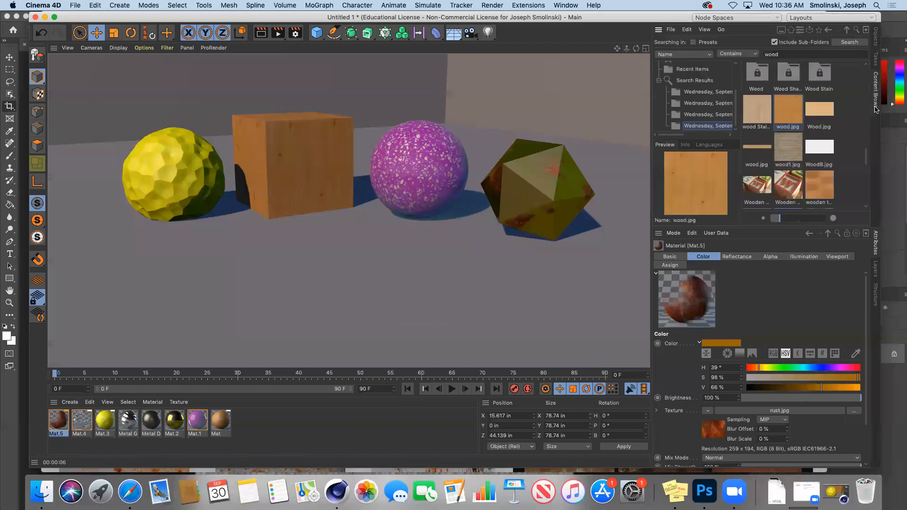
{"action": "double_click", "coordinate": [791, 56]}
{"action": "type", "text": "fabric"}
{"action": "key", "text": "Return"}
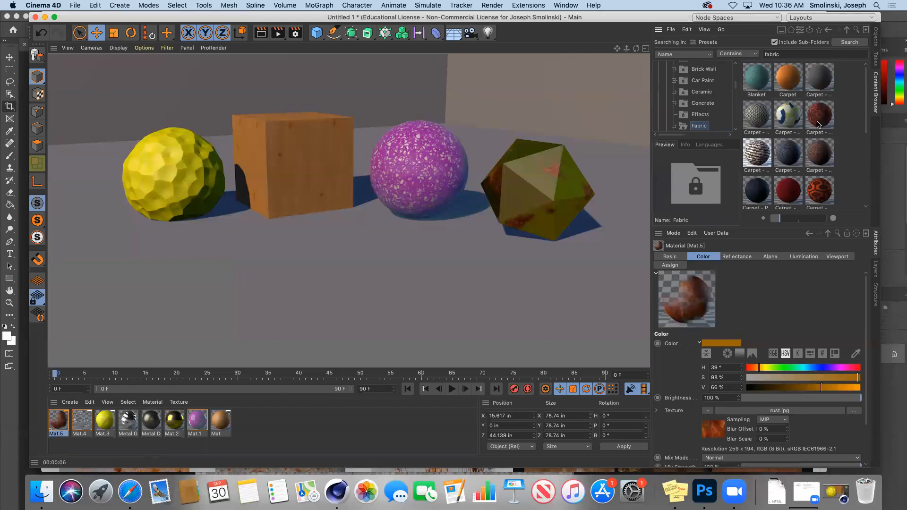
{"action": "double_click", "coordinate": [819, 123]}
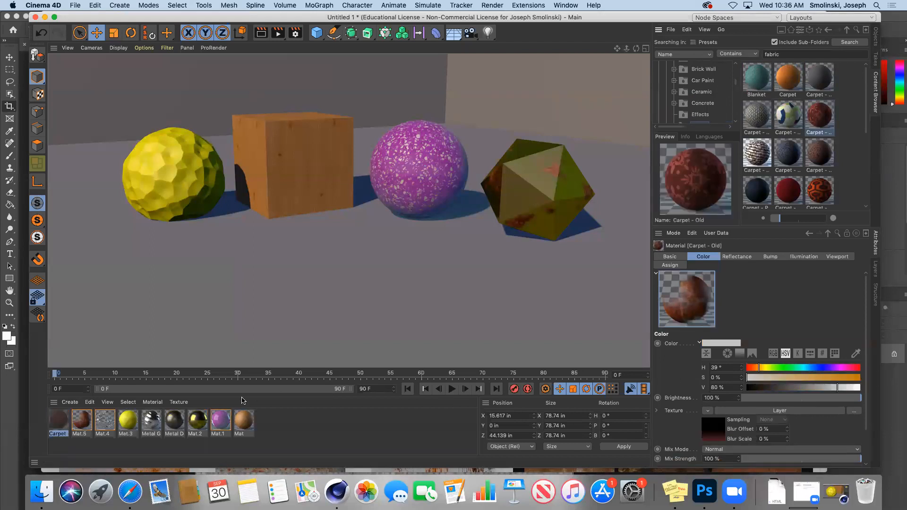
{"action": "left_click", "coordinate": [59, 422]}
Open Carpet - Old and review its Color, 12% Bump and Irawan reflectance channels.
{"action": "double_click", "coordinate": [58, 424]}
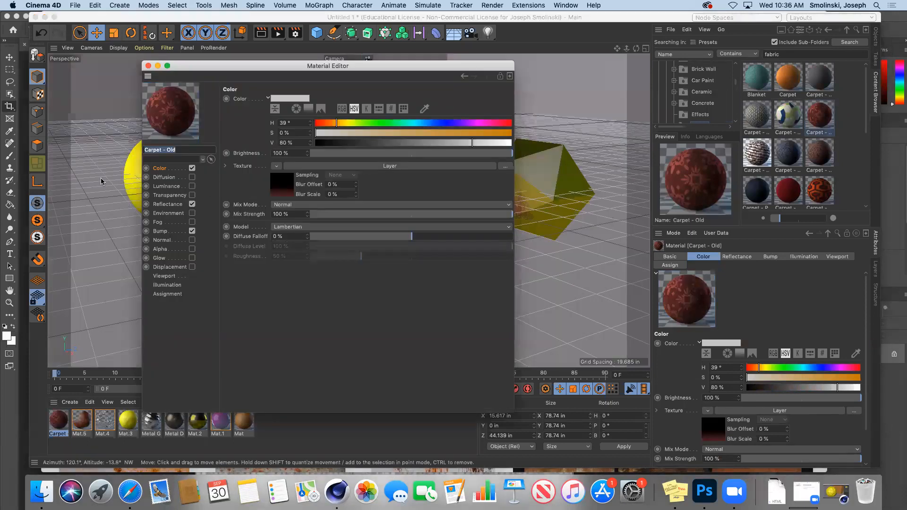
{"action": "left_click", "coordinate": [161, 169]}
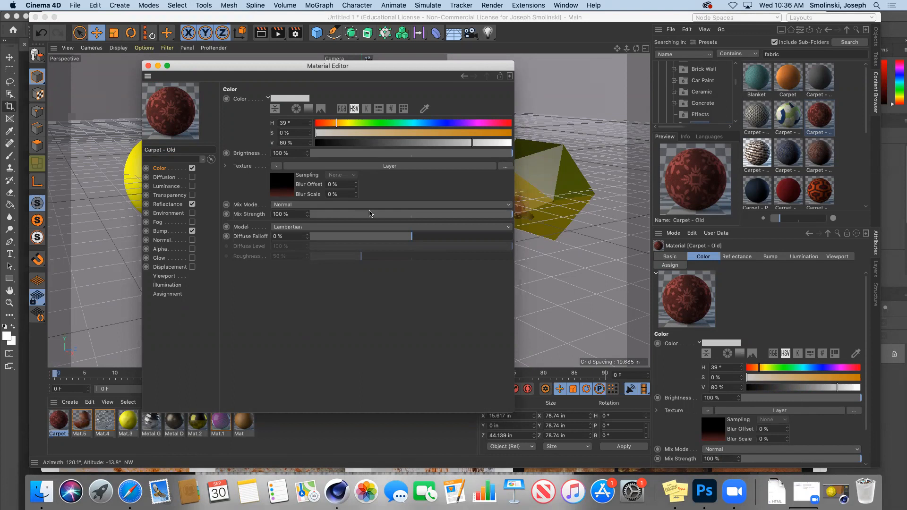
{"action": "left_click", "coordinate": [162, 231]}
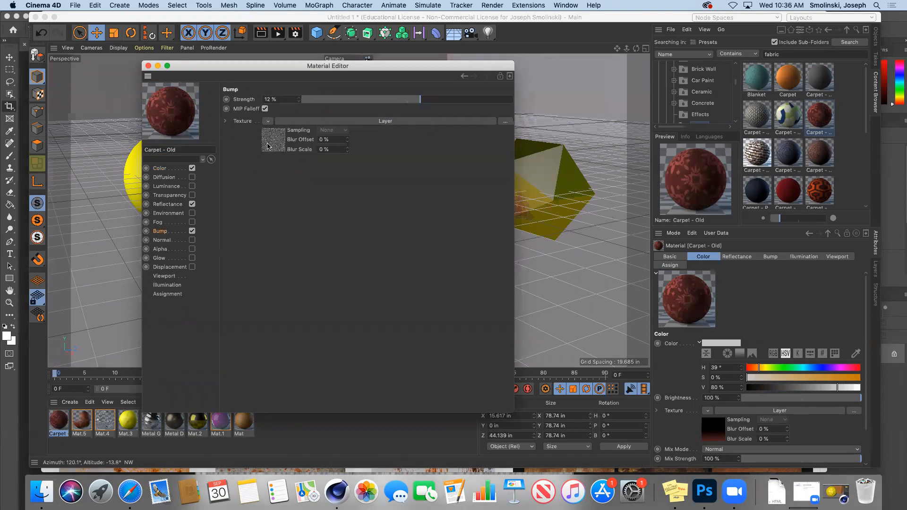
{"action": "left_click", "coordinate": [167, 205]}
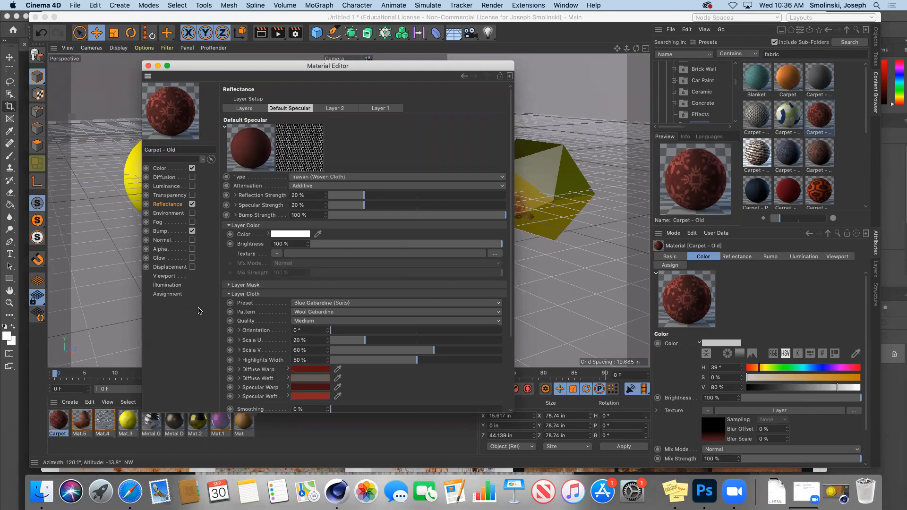
{"action": "left_click", "coordinate": [162, 169]}
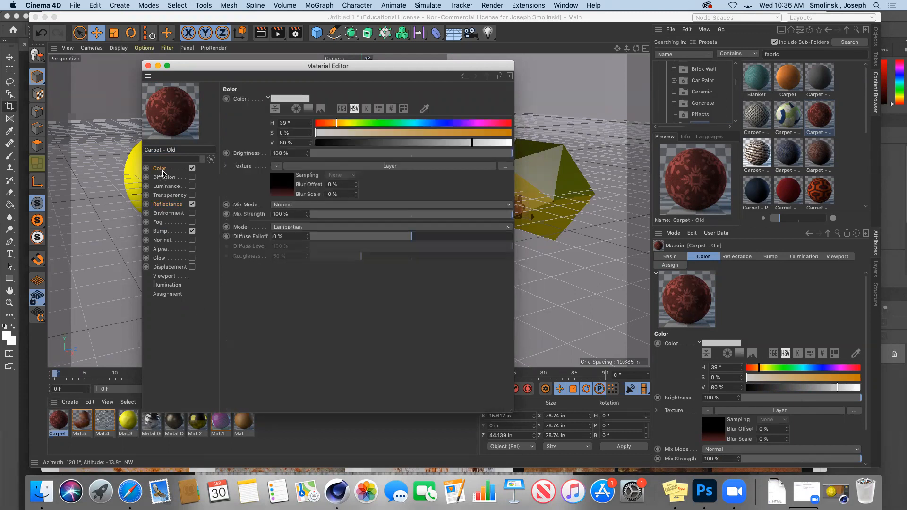
Make the first gradient stop of the colour texture's Fresnel layer bright yellow.
{"action": "left_click", "coordinate": [282, 194]}
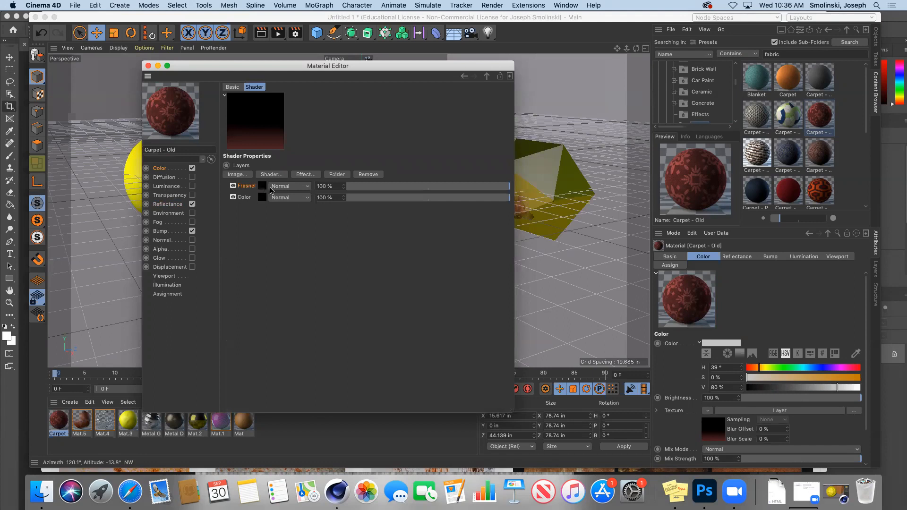
{"action": "left_click", "coordinate": [263, 186]}
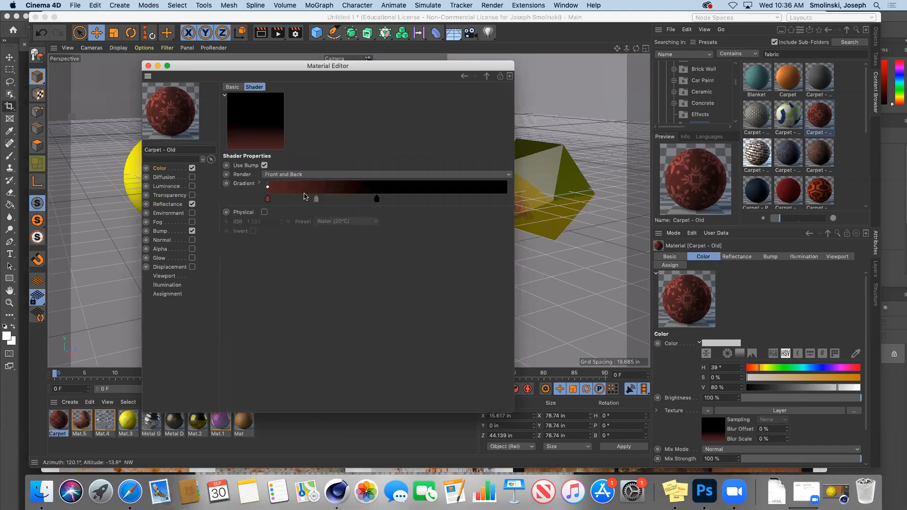
{"action": "double_click", "coordinate": [268, 200]}
{"action": "left_click", "coordinate": [238, 209]}
{"action": "left_click", "coordinate": [350, 219]}
{"action": "left_click", "coordinate": [347, 229]}
{"action": "left_click", "coordinate": [284, 243]}
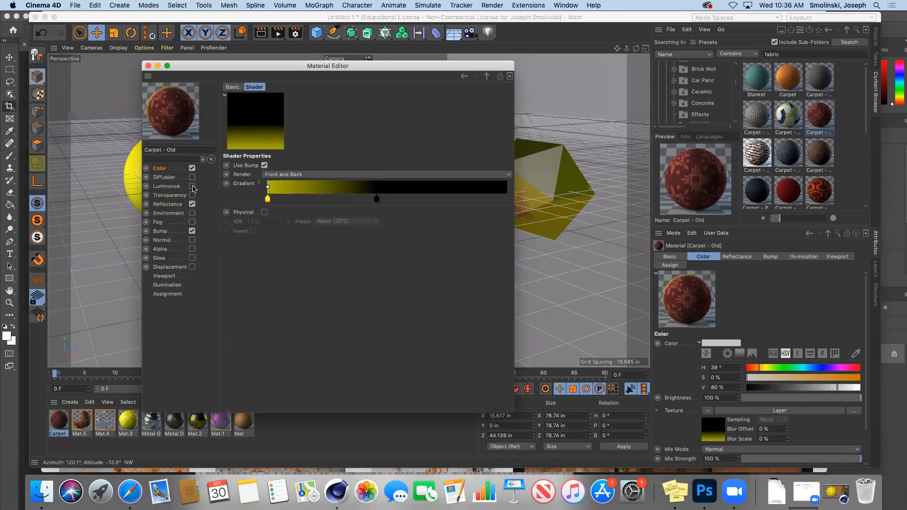
Set the cloth Diffuse Warp to golden orange (H 47°, S 83%, V 92%) and close the editor.
{"action": "left_click", "coordinate": [167, 204]}
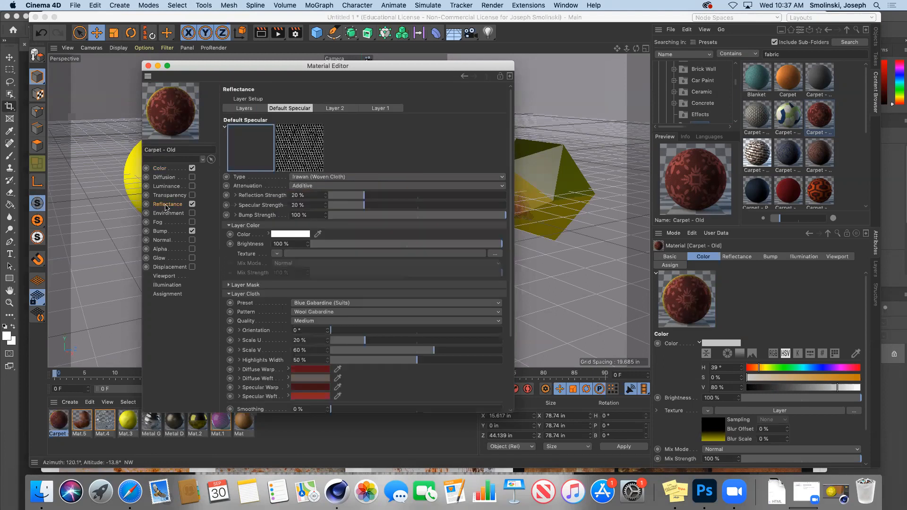
{"action": "left_click", "coordinate": [310, 372]}
{"action": "left_click_drag", "start_coordinate": [297, 369], "coordinate": [281, 369]}
{"action": "left_click_drag", "start_coordinate": [331, 389], "coordinate": [400, 389]}
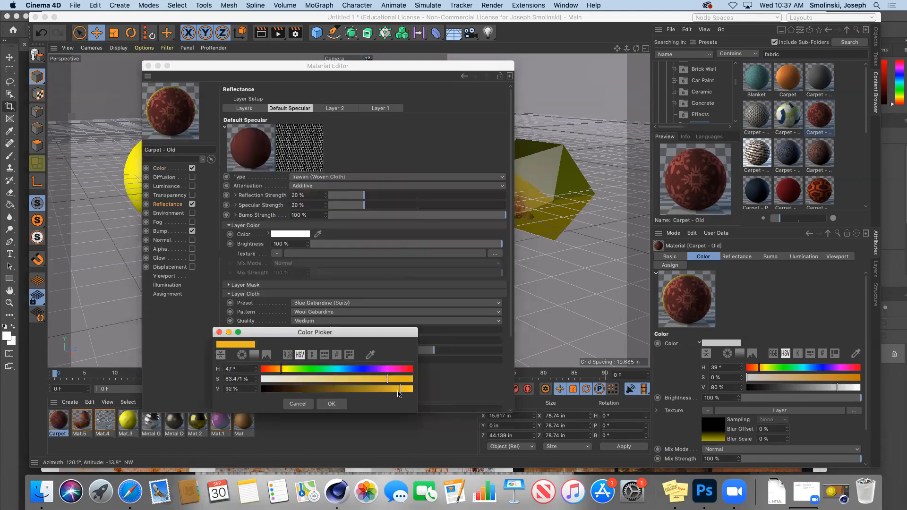
{"action": "left_click", "coordinate": [336, 404]}
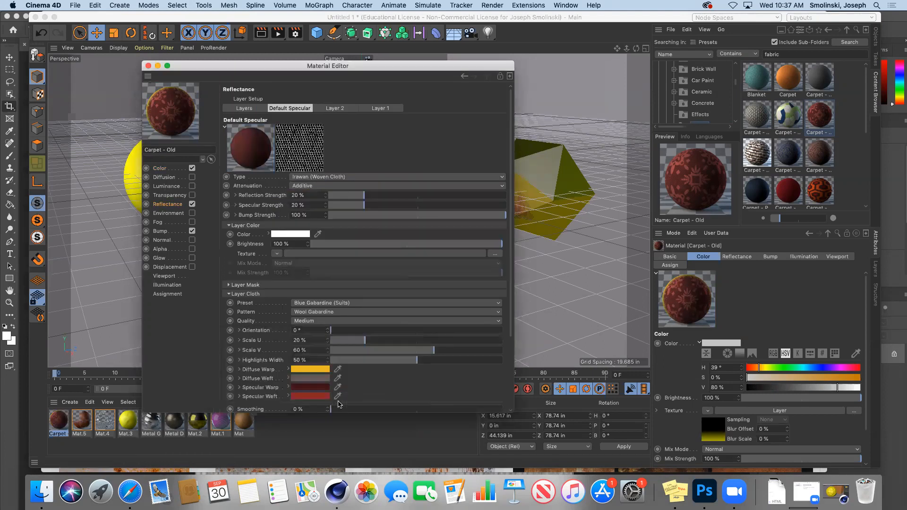
{"action": "left_click", "coordinate": [311, 387]}
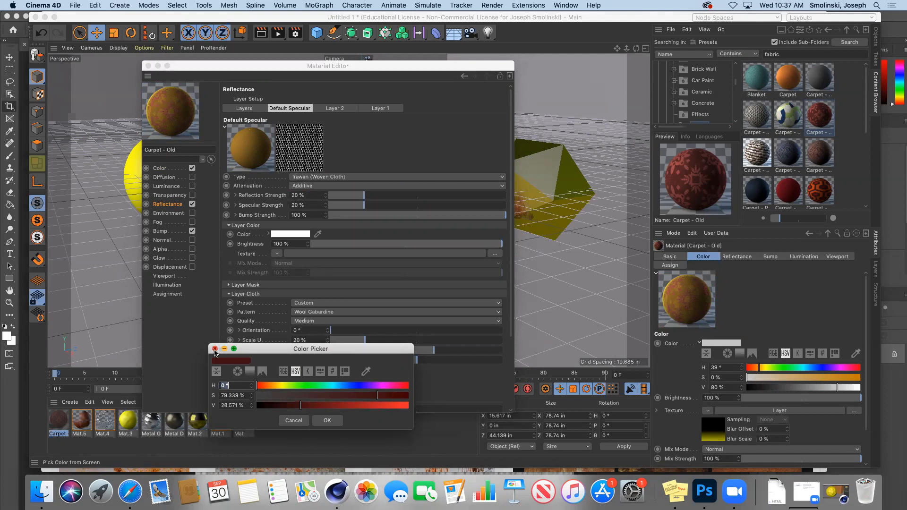
{"action": "left_click", "coordinate": [214, 349]}
{"action": "left_click", "coordinate": [147, 66]}
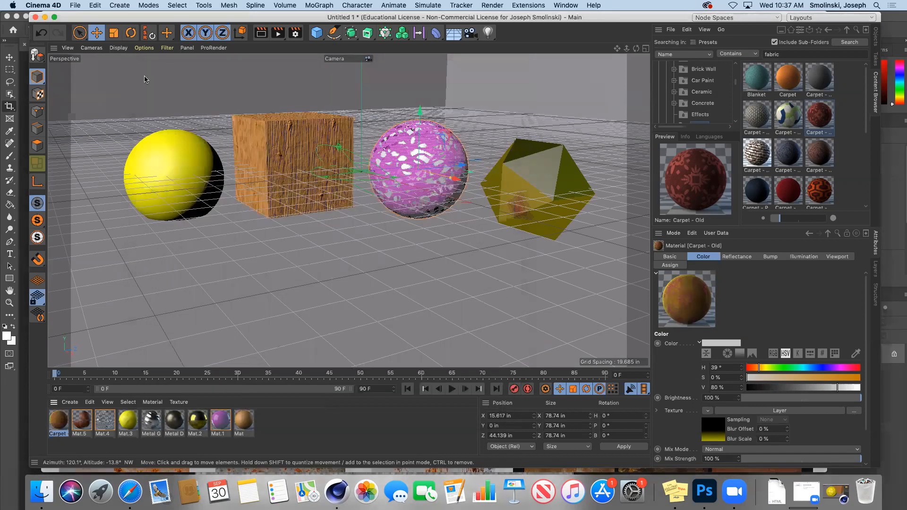
Review the Carpet - Old material in the Material Editor, then return to Safari's rust texture results.
{"action": "double_click", "coordinate": [59, 421]}
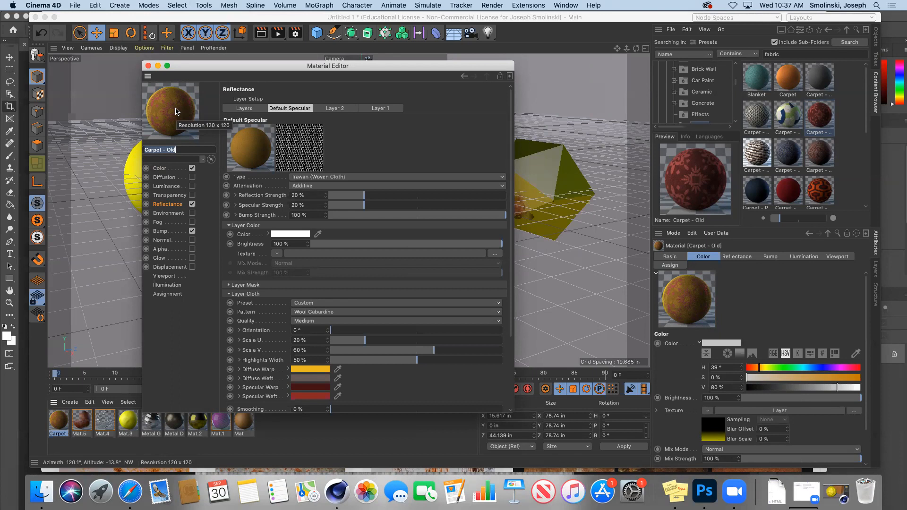
{"action": "left_click", "coordinate": [148, 67]}
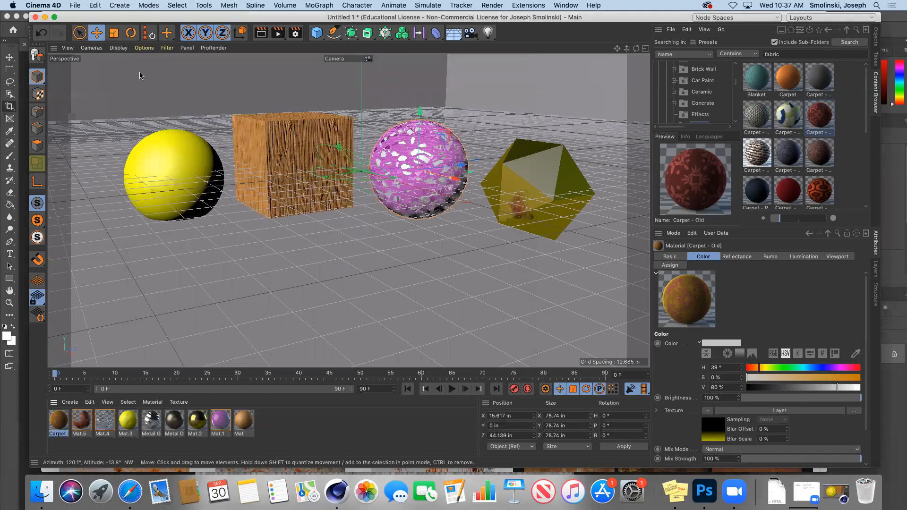
{"action": "left_click", "coordinate": [130, 492]}
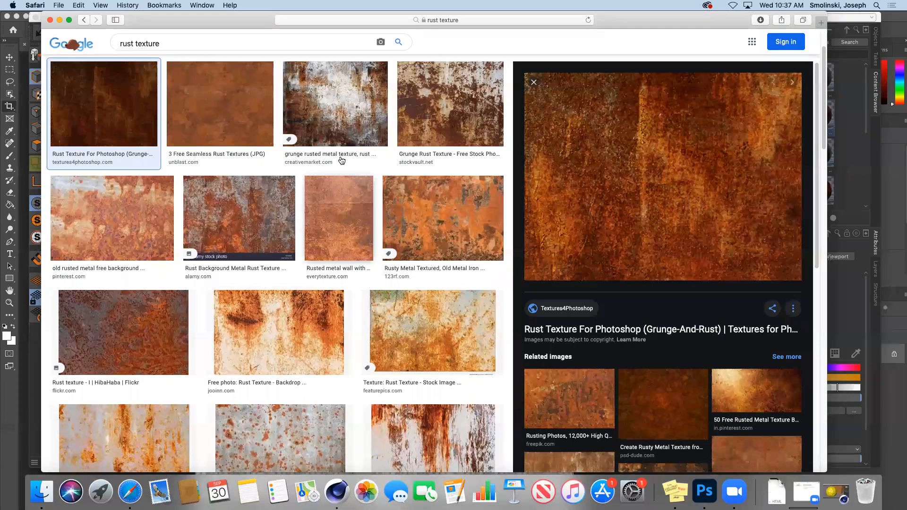
Sign into the mycharger university portal with the saved login and open Canvas.
{"action": "left_click", "coordinate": [329, 20]}
{"action": "type", "text": "m"}
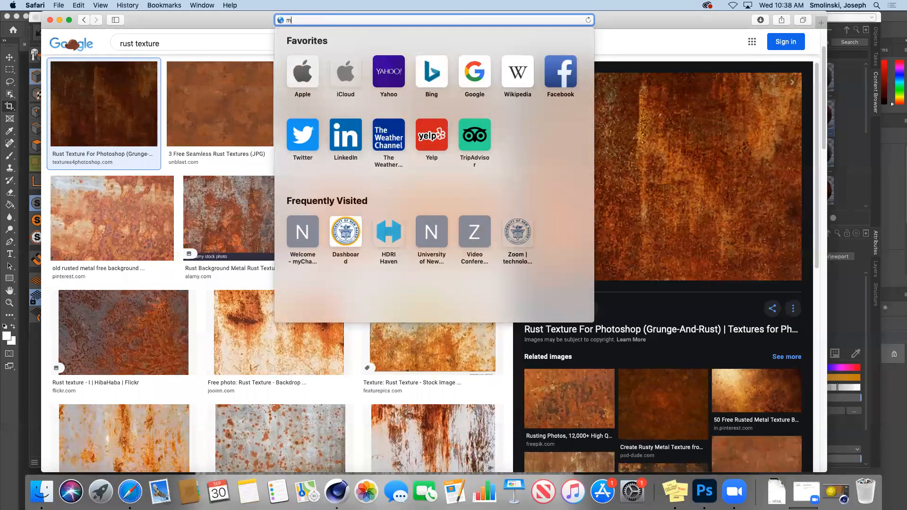
{"action": "type", "text": "ycharger"}
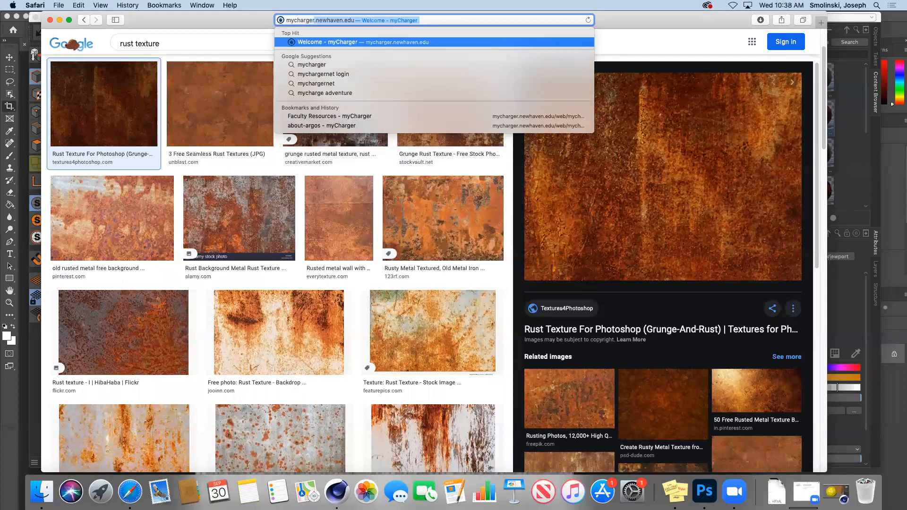
{"action": "key", "text": "Return"}
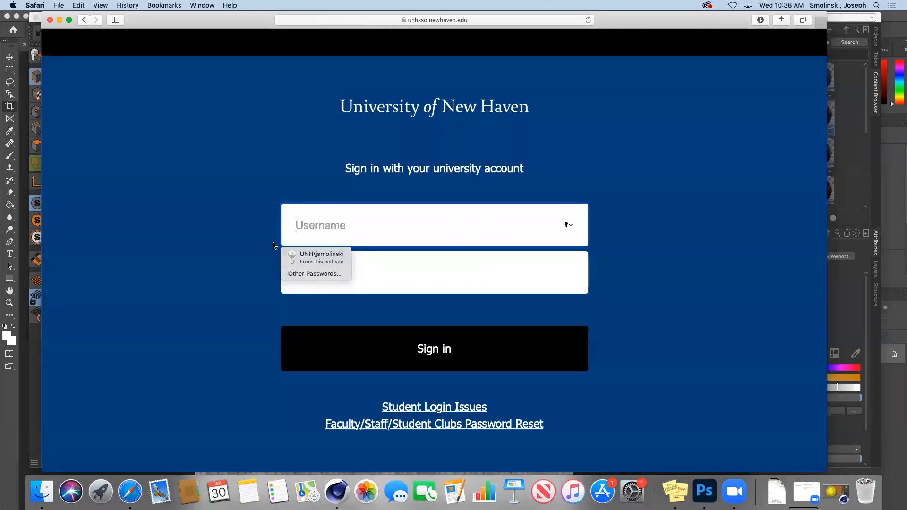
{"action": "left_click", "coordinate": [307, 260]}
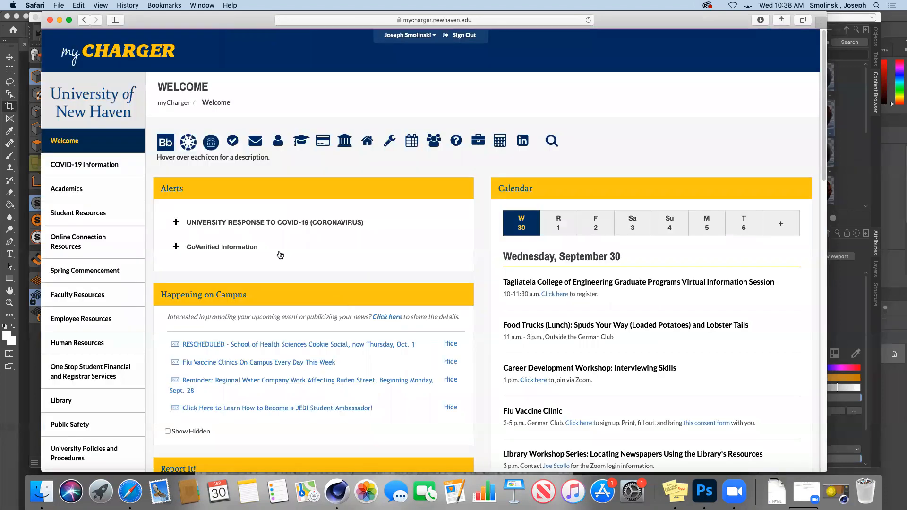
{"action": "left_click", "coordinate": [191, 147]}
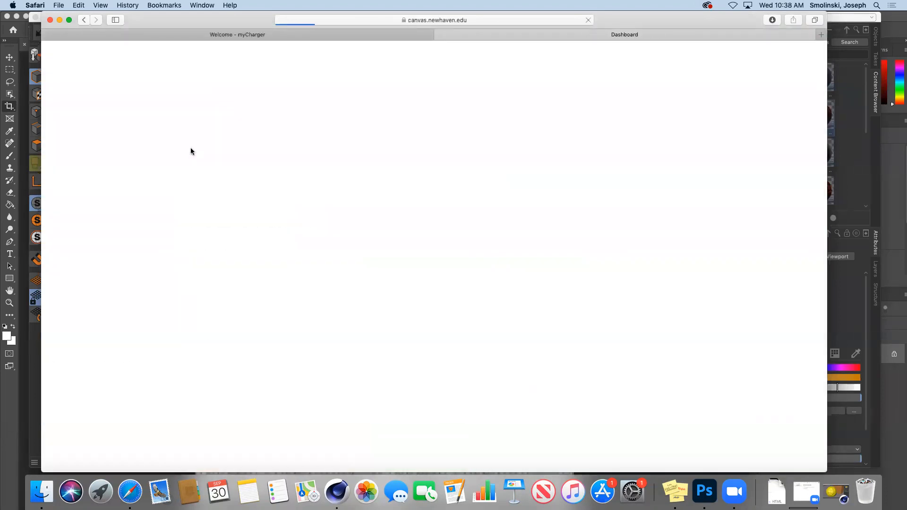
Go to the 3D Animation course's Cinema 4D Resources module and open the schoolofmotion.com textures guide.
{"action": "left_click", "coordinate": [154, 193]}
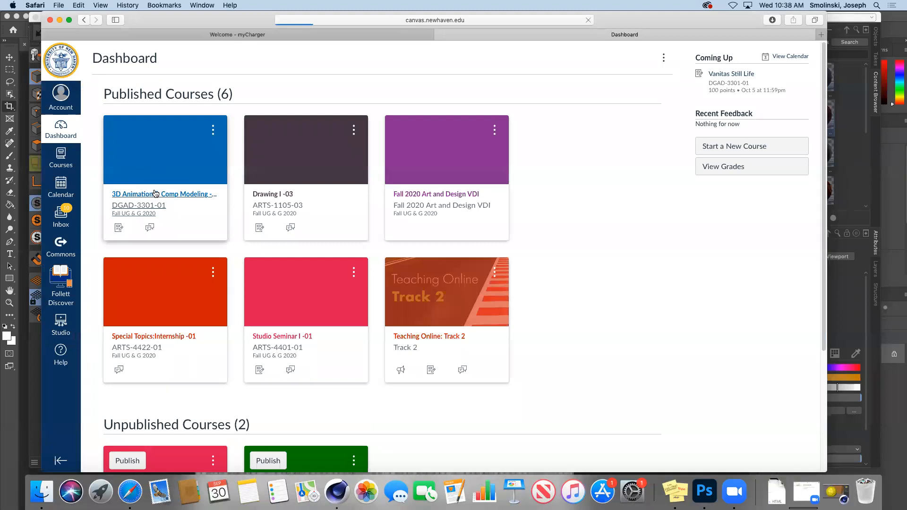
{"action": "left_click", "coordinate": [115, 144]}
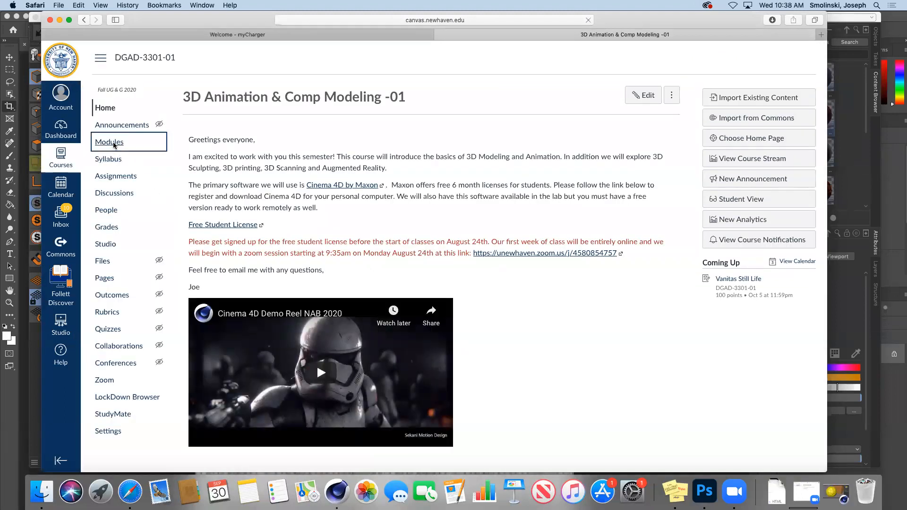
{"action": "left_click", "coordinate": [274, 174]}
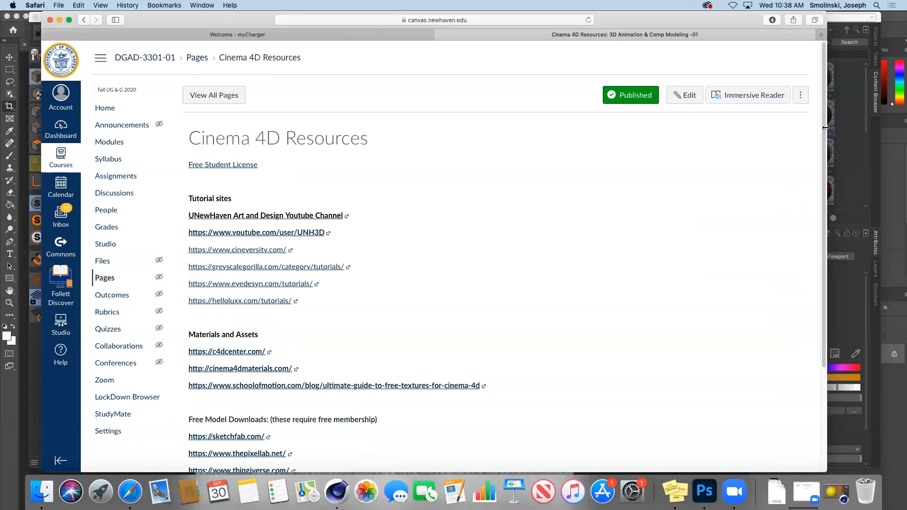
{"action": "scroll", "coordinate": [351, 317], "scroll_direction": "down", "scroll_amount": 5}
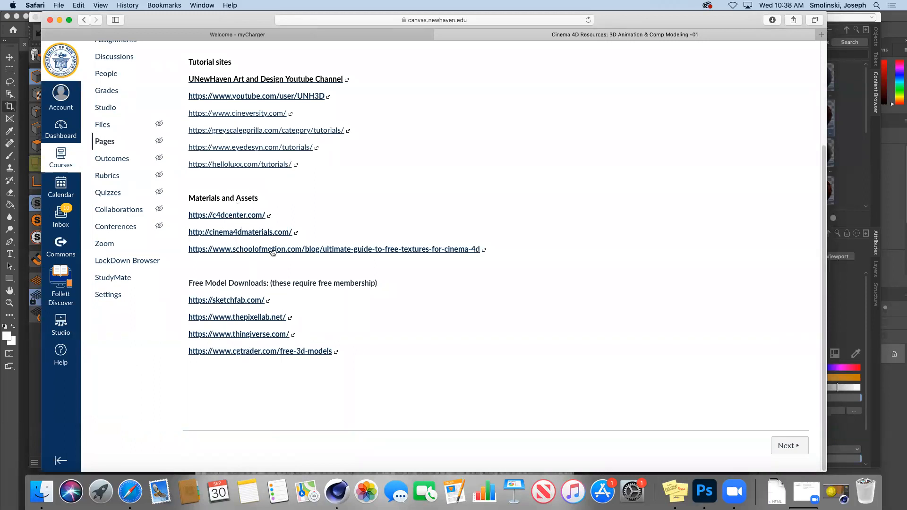
{"action": "left_click", "coordinate": [350, 249]}
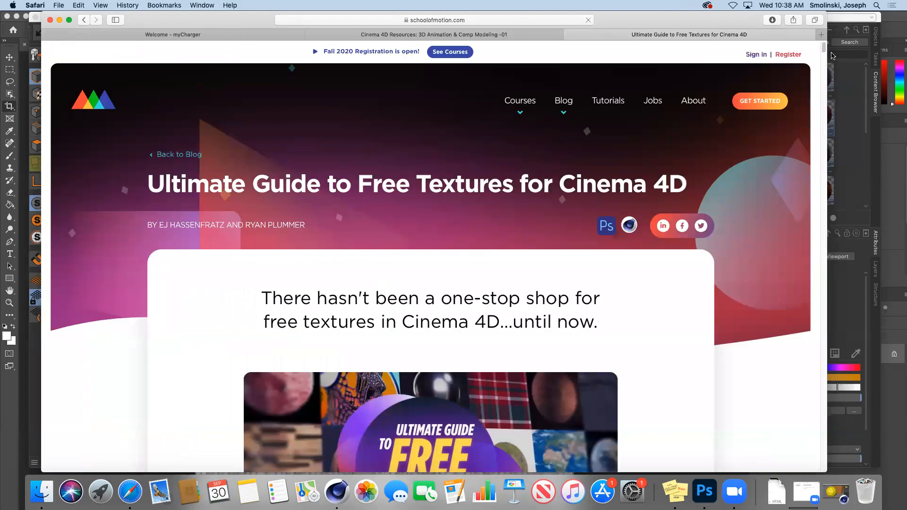
Visit and close the guide's NASA 3D Repository link, then follow item 8 to CC0 Textures.
{"action": "left_click_drag", "start_coordinate": [823, 47], "coordinate": [819, 162]}
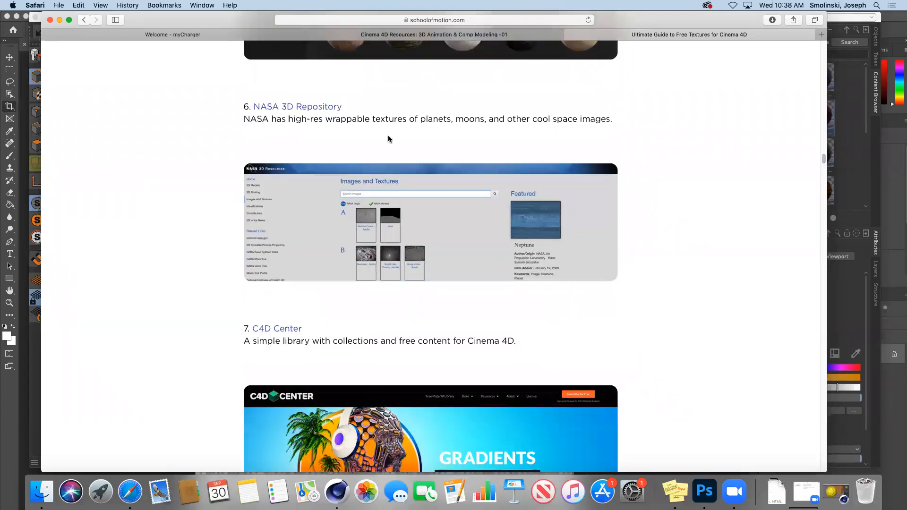
{"action": "left_click", "coordinate": [323, 108]}
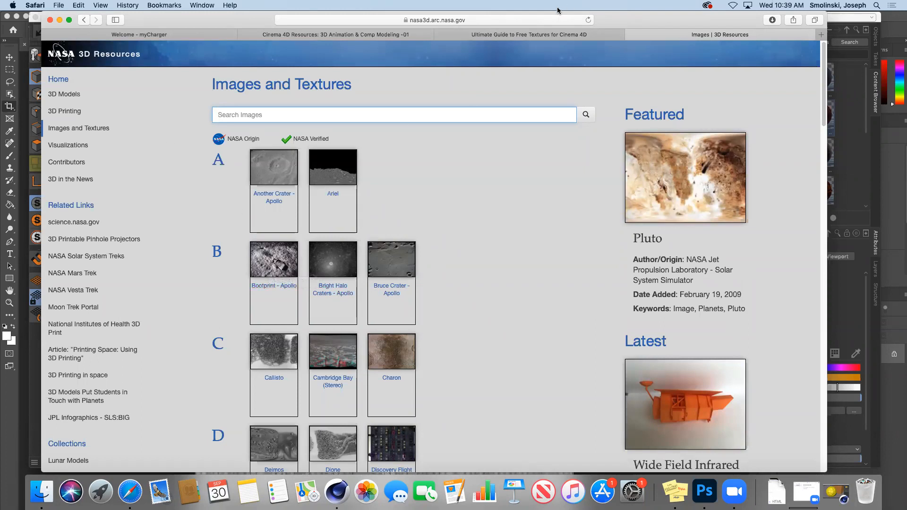
{"action": "left_click", "coordinate": [631, 35]}
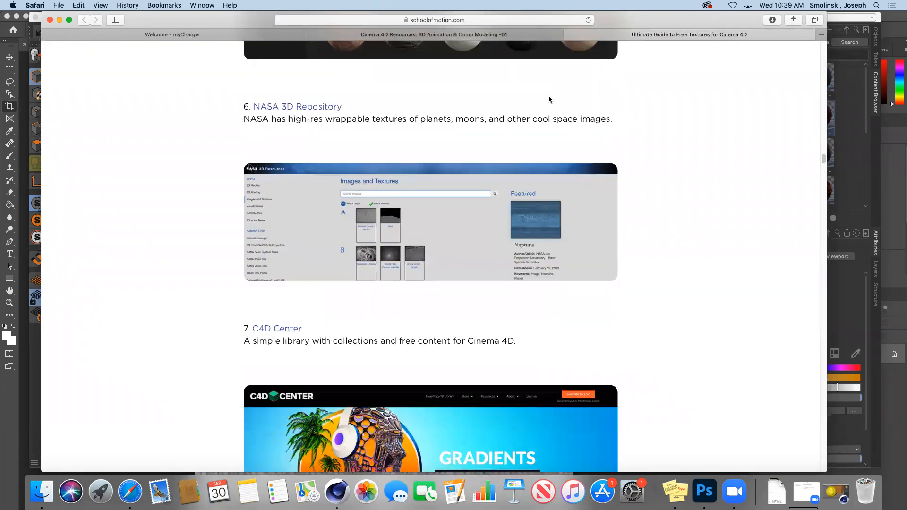
{"action": "left_click_drag", "start_coordinate": [825, 159], "coordinate": [822, 174]}
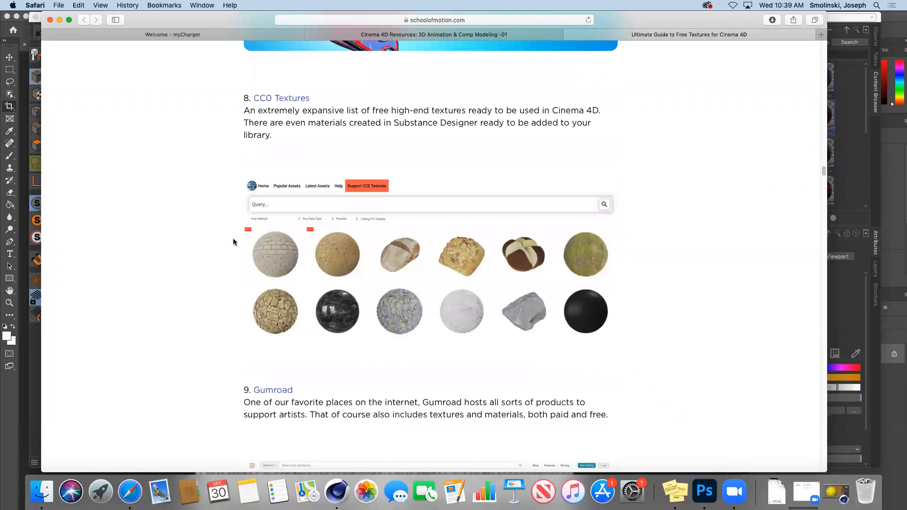
{"action": "left_click", "coordinate": [273, 99]}
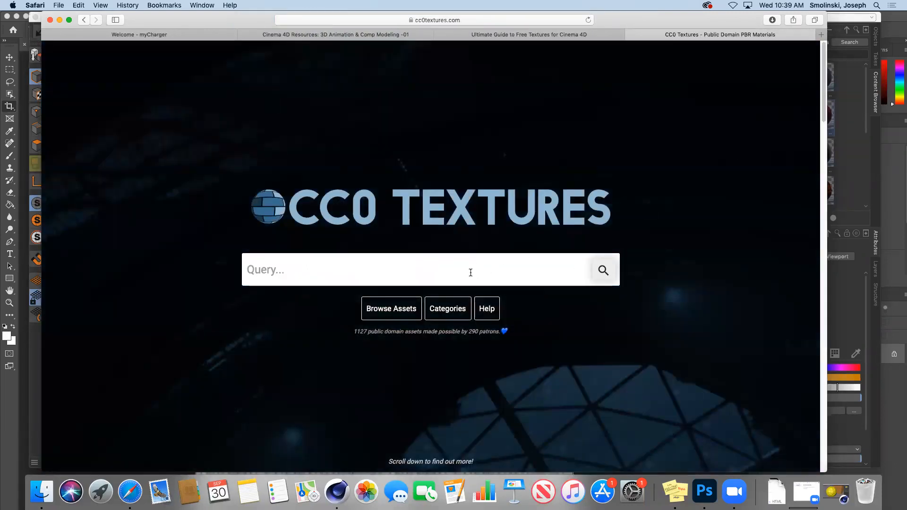
Search CC0 Textures for 'rock' (57 assets), then return to the Ultimate Guide to Free Textures.
{"action": "left_click", "coordinate": [502, 259]}
{"action": "type", "text": "rock"}
{"action": "key", "text": "Return"}
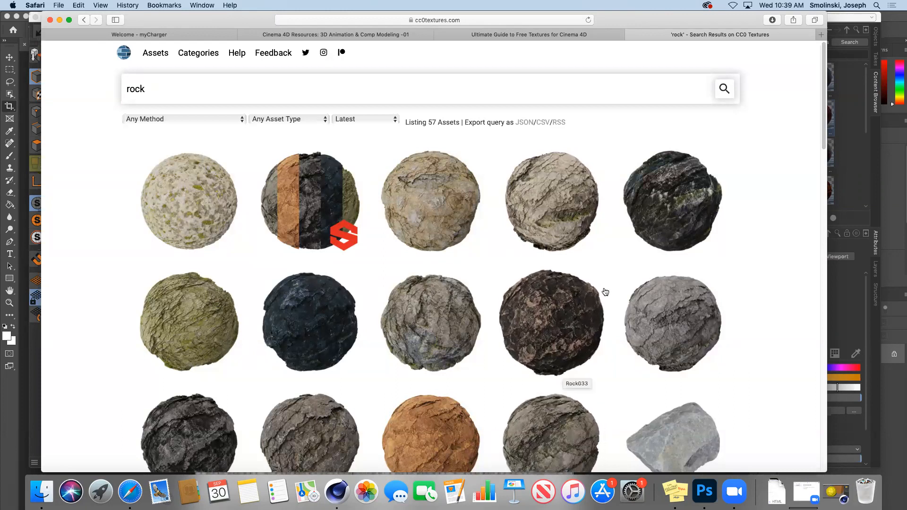
{"action": "left_click", "coordinate": [508, 34]}
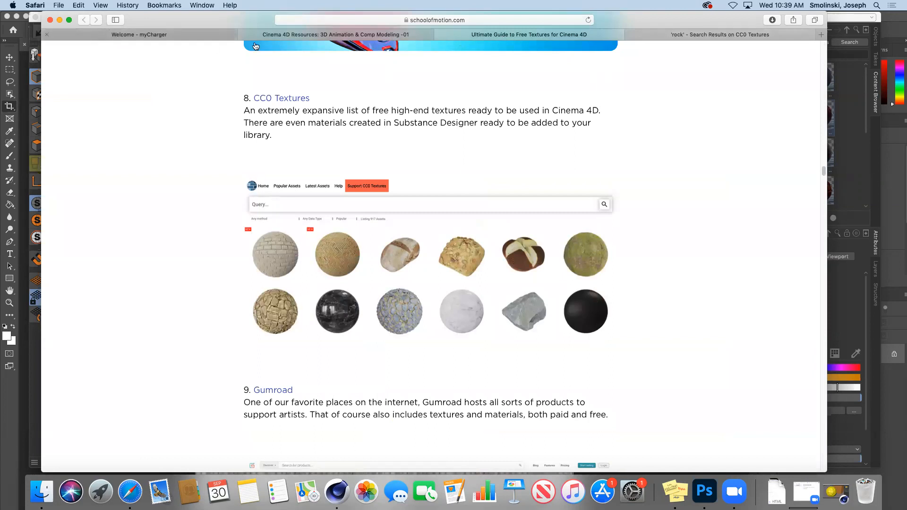
Return to the Canvas Cinema 4D Resources page with its tutorial, materials and model links.
{"action": "left_click", "coordinate": [304, 35]}
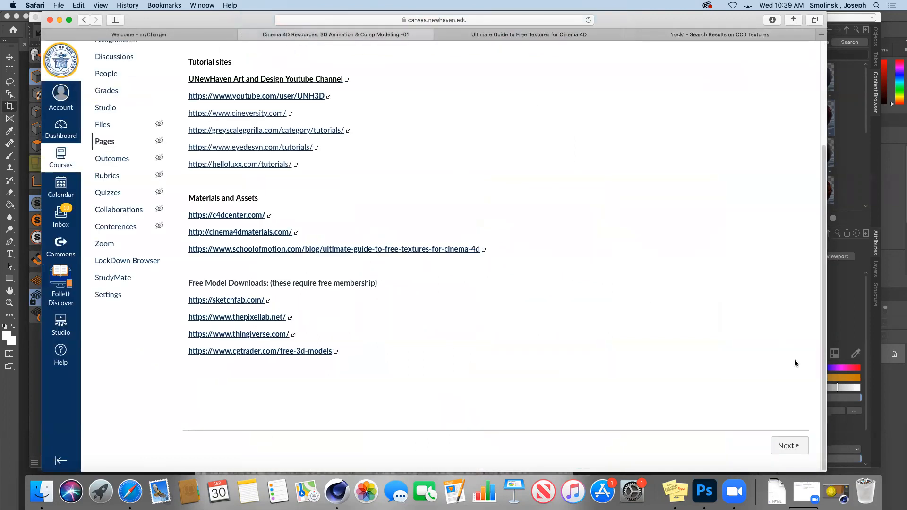
{"action": "scroll", "coordinate": [822, 358], "scroll_direction": "up", "scroll_amount": 2}
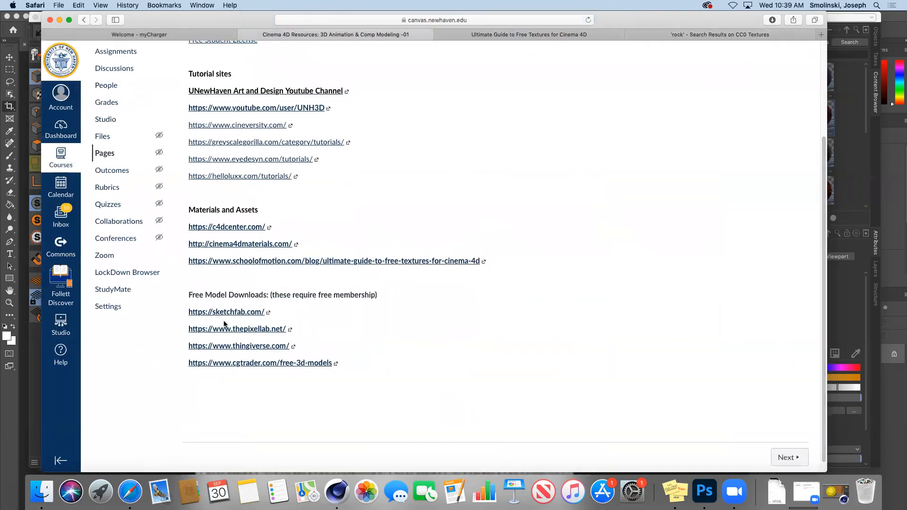